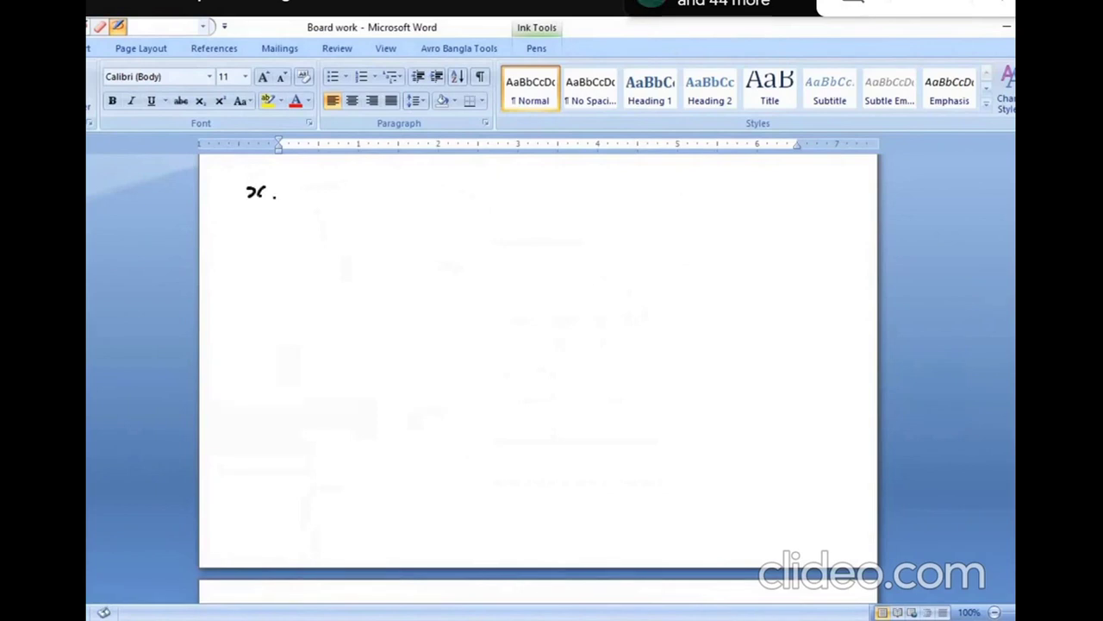
- Handwrite the data pair x_i, y_i at the top of the blank page and mark it below with an arrow to "expt"
left_click(276, 190)
left_click_drag(323, 195, 333, 193)
left_click_drag(266, 213, 267, 229)
mouse_move(257, 224)
left_mouse_down()
mouse_move(274, 227)
mouse_move(275, 245)
left_mouse_up()
left_click_drag(281, 238, 288, 243)
mouse_move(288, 237)
left_mouse_down()
mouse_move(281, 245)
mouse_move(314, 236)
left_mouse_up()
- Handwrite y_i^cal = mx_i + c beside the data pair, and circle both y_i and y_i^cal
mouse_move(445, 186)
left_mouse_down()
mouse_move(459, 205)
mouse_move(449, 215)
mouse_move(469, 218)
left_mouse_up()
mouse_move(480, 169)
left_mouse_down()
mouse_move(473, 178)
mouse_move(498, 166)
mouse_move(510, 202)
mouse_move(637, 201)
left_mouse_up()
left_click(511, 198)
left_click(580, 197)
left_click(581, 206)
left_click(638, 193)
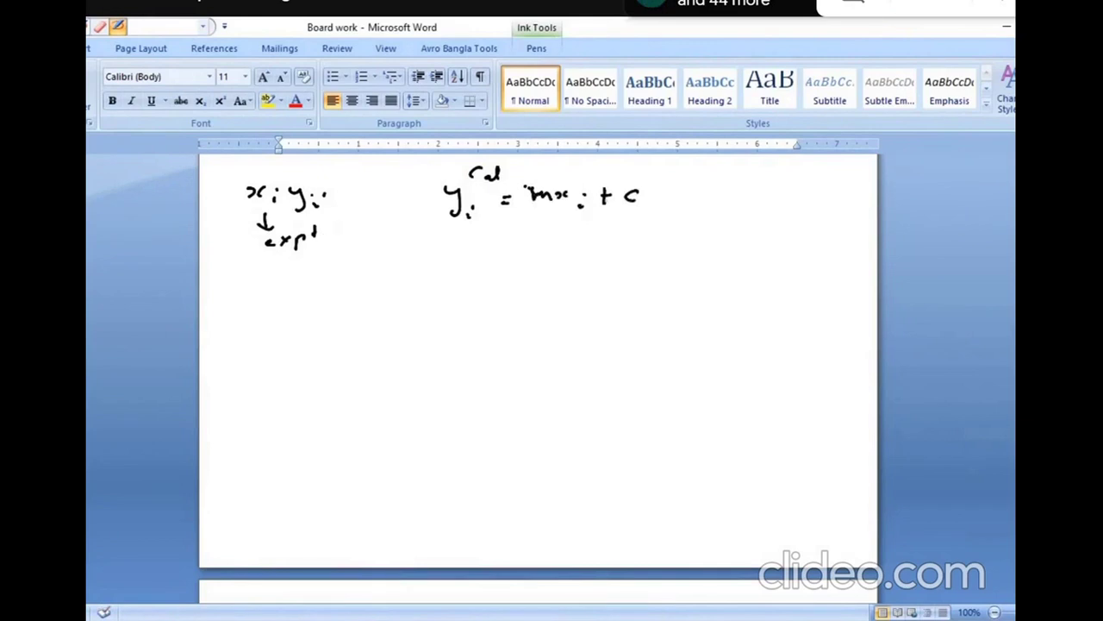
mouse_move(277, 211)
left_mouse_down()
mouse_move(322, 177)
mouse_move(274, 198)
left_mouse_up()
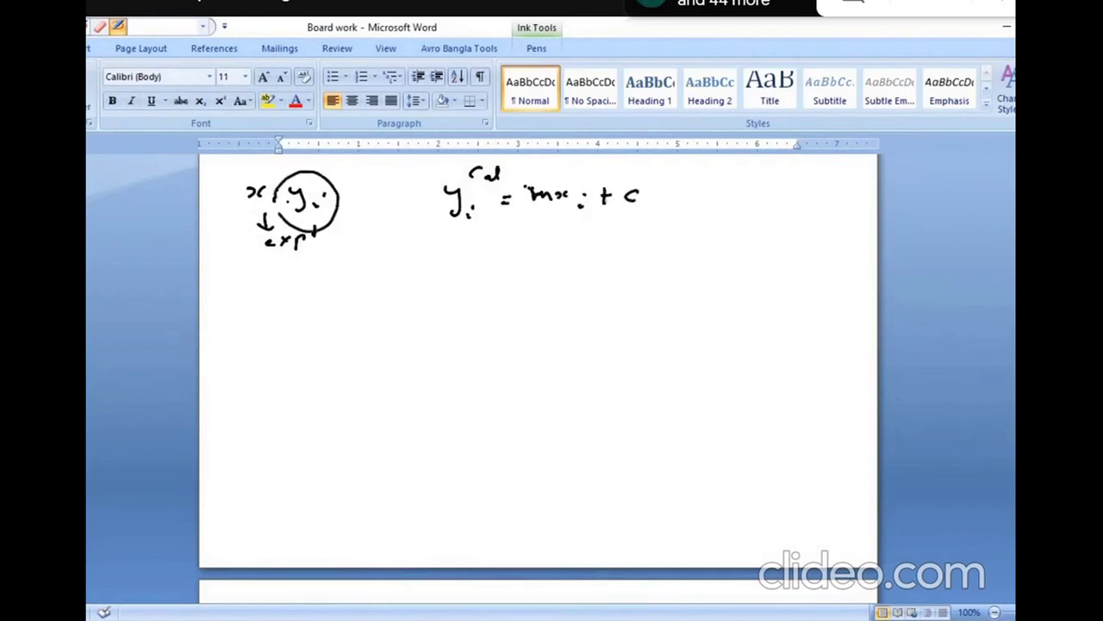
mouse_move(456, 162)
left_mouse_down()
mouse_move(421, 226)
mouse_move(509, 195)
mouse_move(494, 157)
mouse_move(437, 161)
left_mouse_up()
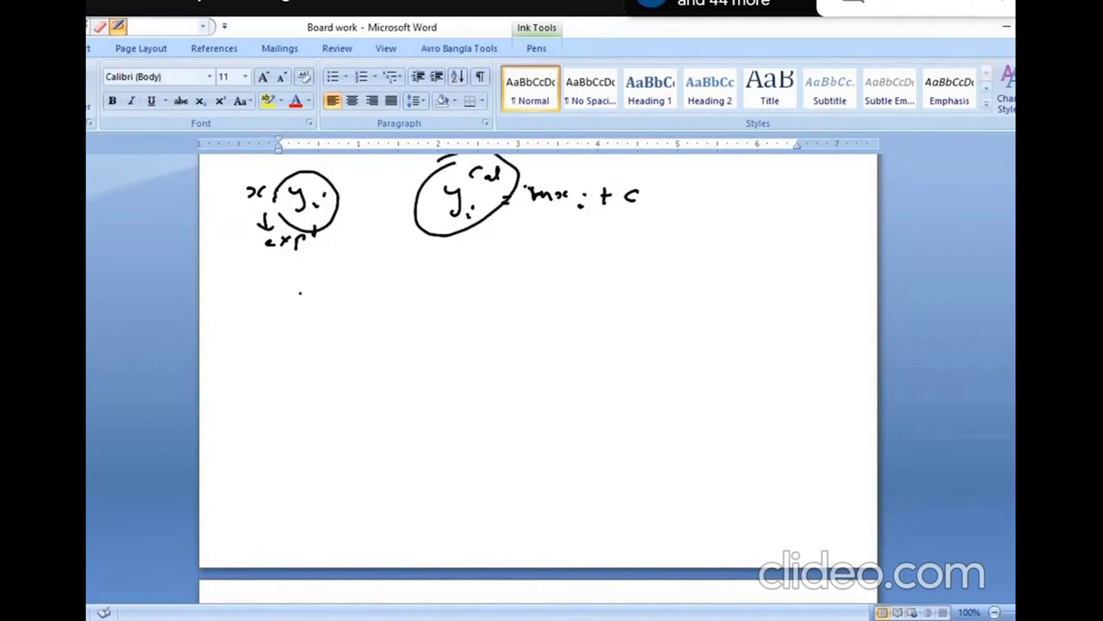
- Handwrite the residual definition δ = y_i^expt − y_i^cal below the data pair
left_click_drag(296, 284, 284, 267)
left_click_drag(317, 286, 390, 308)
left_click(396, 295)
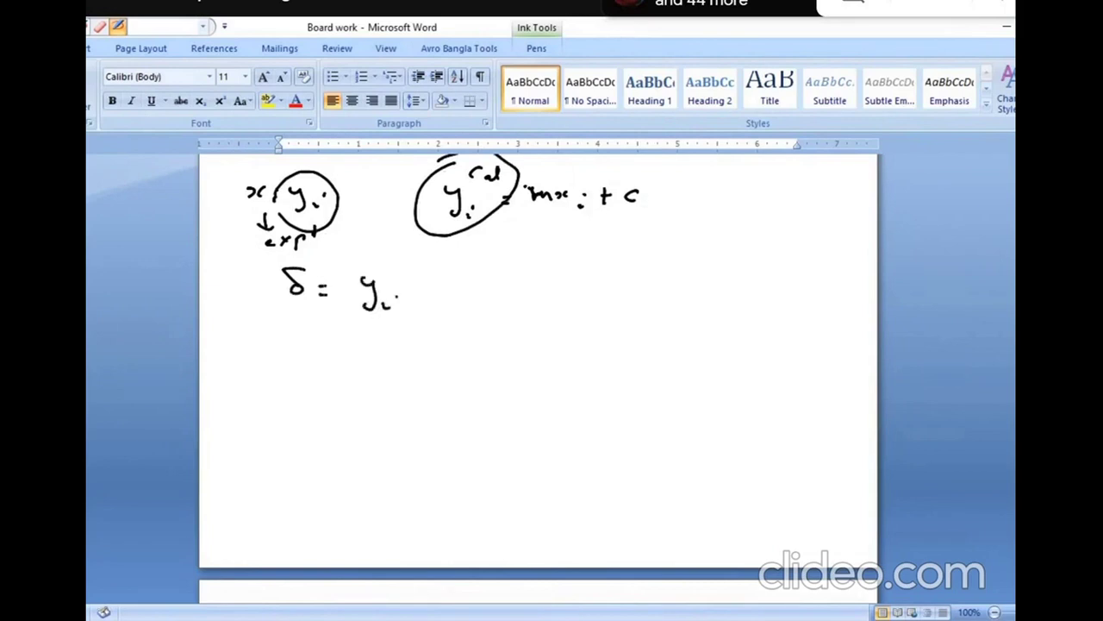
left_click_drag(382, 271, 400, 274)
mouse_move(400, 266)
left_mouse_down()
mouse_move(393, 275)
mouse_move(422, 261)
mouse_move(450, 307)
mouse_move(465, 305)
left_mouse_up()
left_click(469, 287)
mouse_move(481, 266)
left_mouse_down()
mouse_move(474, 277)
mouse_move(510, 261)
left_mouse_up()
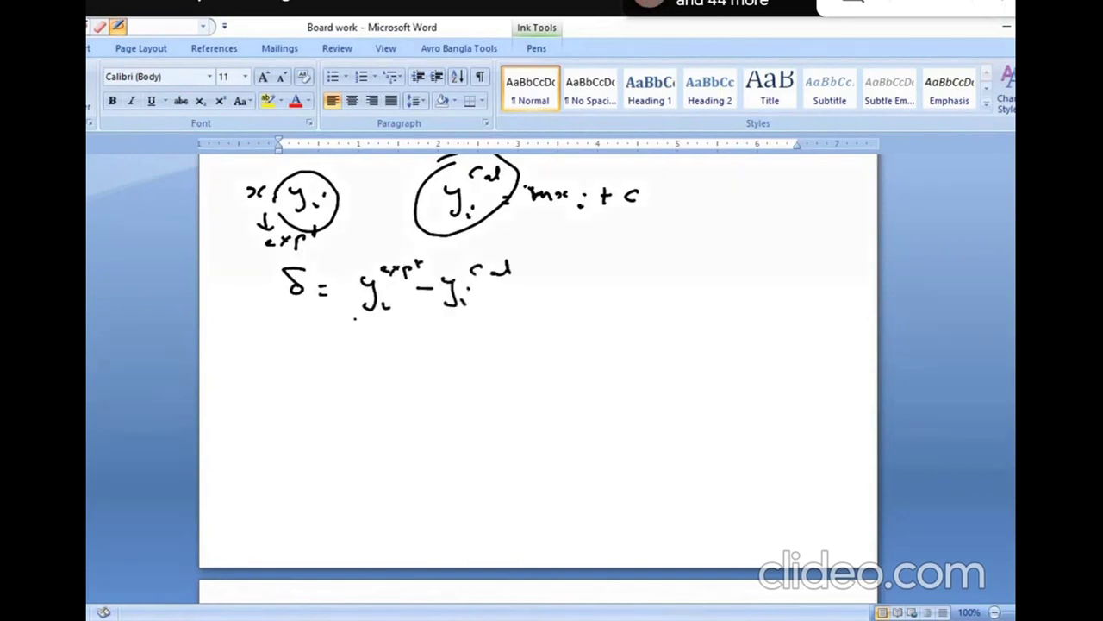
- Continue the residual on the line below as = y_i − (mx_i + c)
left_click_drag(322, 342, 333, 342)
mouse_move(322, 350)
left_mouse_down()
mouse_move(369, 345)
mouse_move(365, 367)
mouse_move(386, 365)
left_mouse_up()
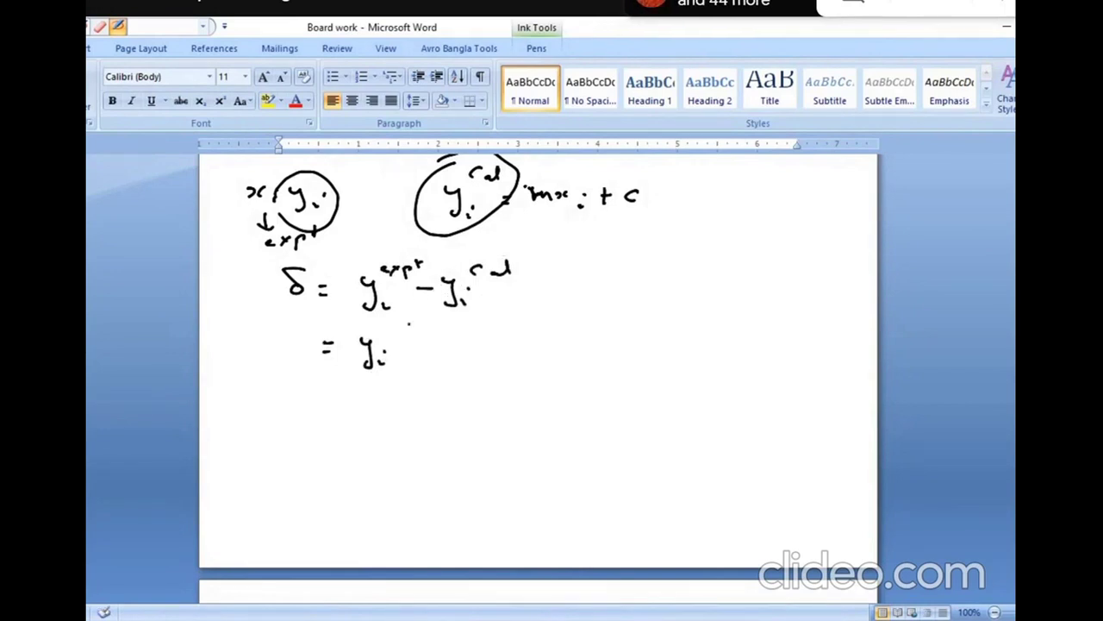
mouse_move(397, 345)
left_mouse_down()
mouse_move(443, 362)
mouse_move(473, 354)
left_mouse_up()
mouse_move(476, 346)
left_mouse_down()
mouse_move(495, 357)
mouse_move(536, 349)
mouse_move(528, 358)
left_mouse_up()
mouse_move(553, 344)
left_mouse_down()
mouse_move(547, 353)
mouse_move(572, 365)
left_mouse_up()
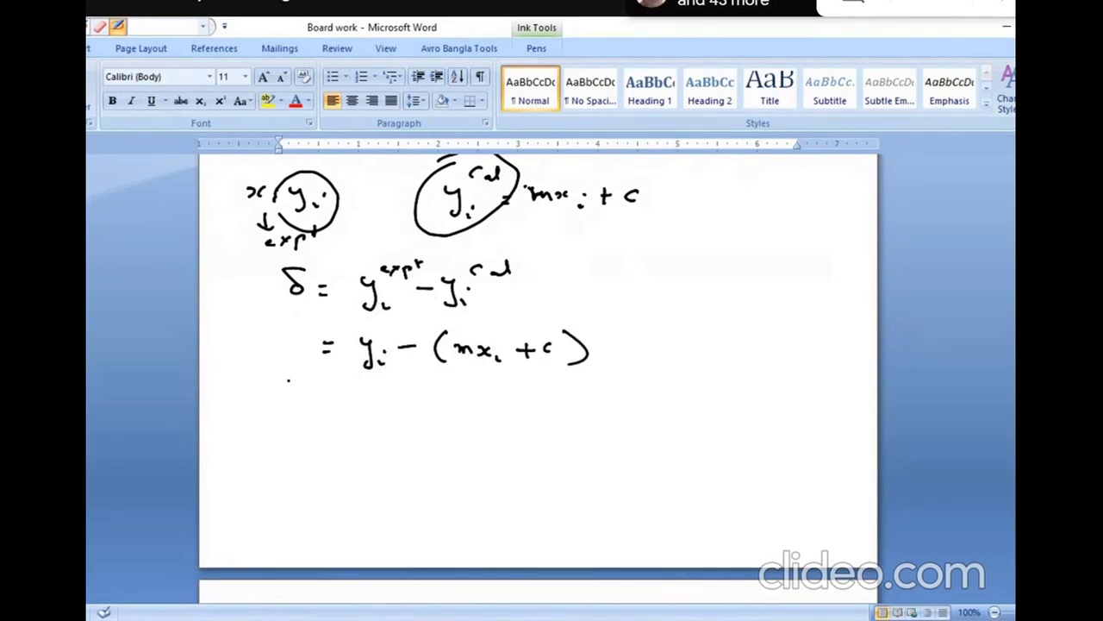
- Handwrite SSR = Σδ² below the residual expression
mouse_move(282, 391)
left_mouse_down()
mouse_move(269, 407)
mouse_move(317, 407)
left_mouse_up()
mouse_move(317, 391)
left_mouse_down()
mouse_move(327, 407)
mouse_move(363, 402)
left_mouse_up()
mouse_move(350, 409)
left_mouse_down()
mouse_move(425, 384)
mouse_move(434, 393)
mouse_move(371, 413)
mouse_move(384, 424)
left_mouse_up()
- Expand SSR on the line below as = Σ{y_i − (mx_i + c)², and add the subscript i to δ in the SSR definition
left_click_drag(311, 452, 326, 451)
mouse_move(313, 458)
left_mouse_down()
mouse_move(343, 443)
mouse_move(343, 466)
mouse_move(368, 474)
mouse_move(495, 449)
mouse_move(536, 464)
left_mouse_up()
left_click_drag(550, 453, 576, 463)
left_click_drag(586, 440, 589, 470)
left_click_drag(605, 431, 617, 442)
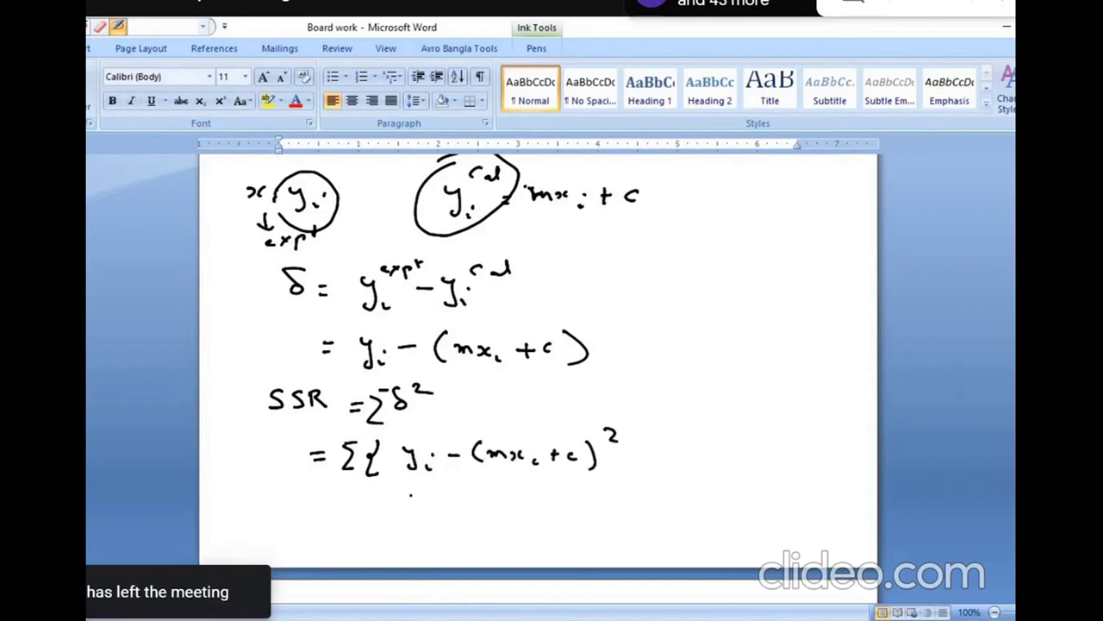
scroll(412, 495, "down", 1)
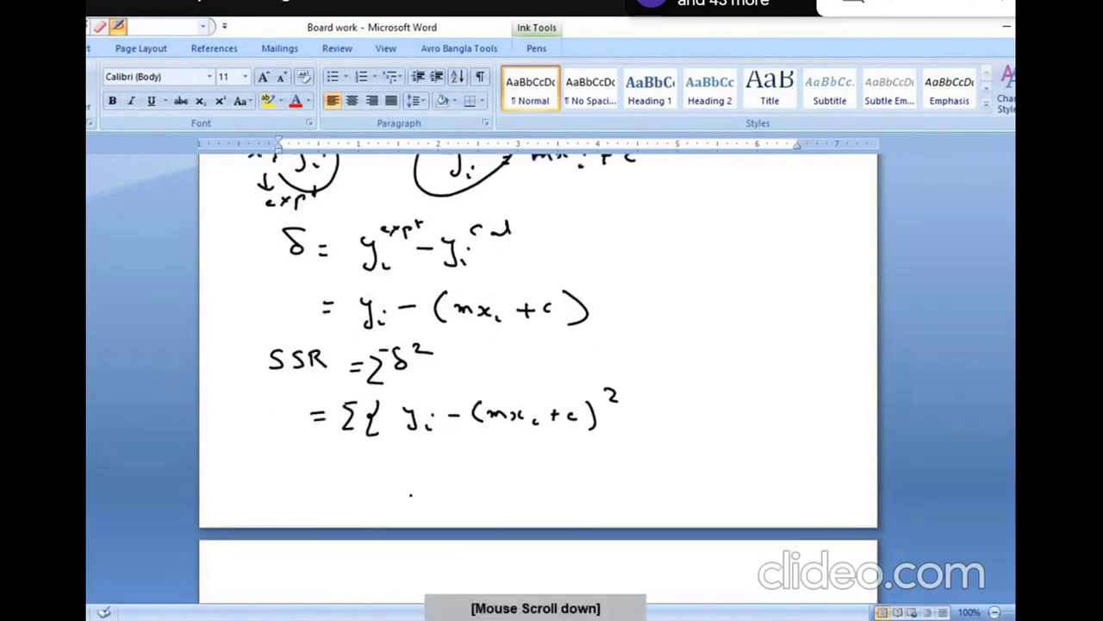
scroll(411, 495, "down", 2)
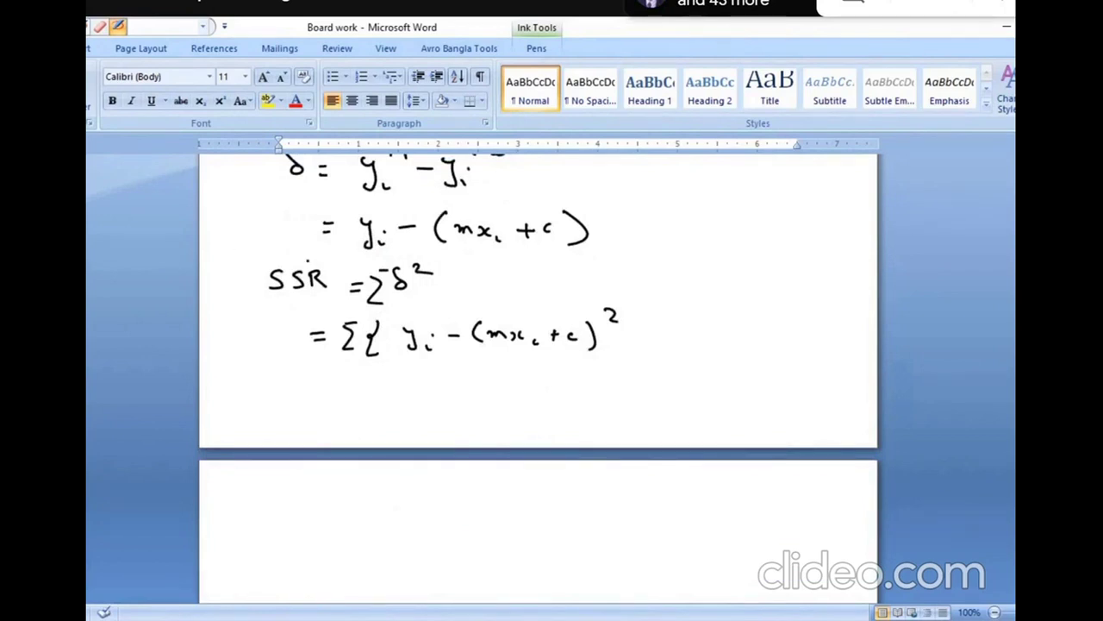
left_click_drag(414, 290, 418, 297)
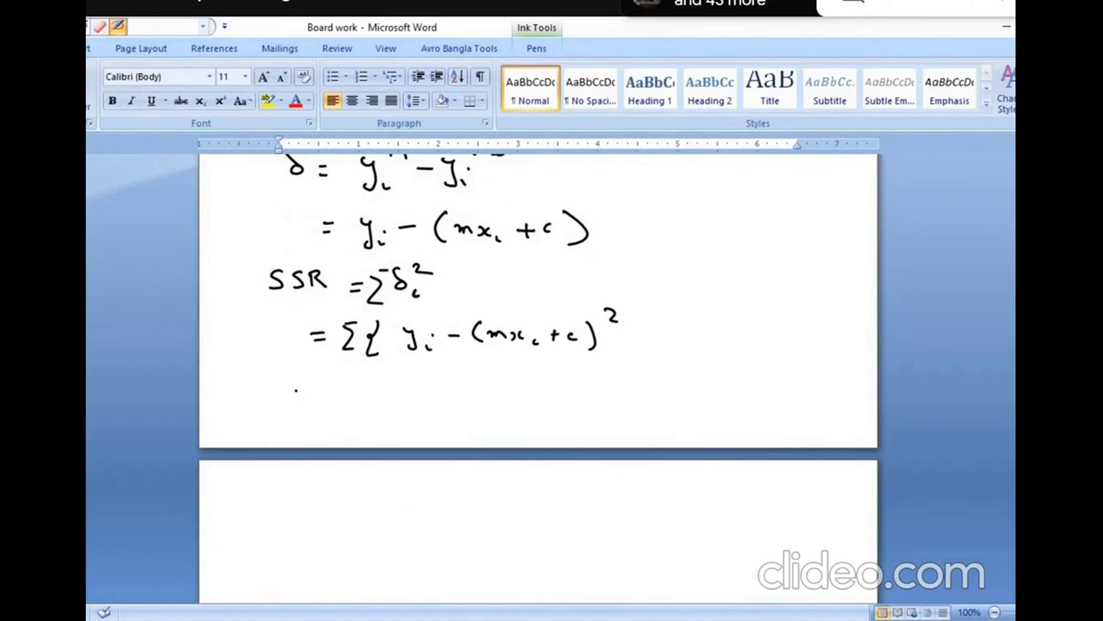
- Handwrite the minimum conditions ∂SSR/∂m = 0 and ∂SSR/∂c = 0 side by side on the next page
scroll(295, 389, "down", 2)
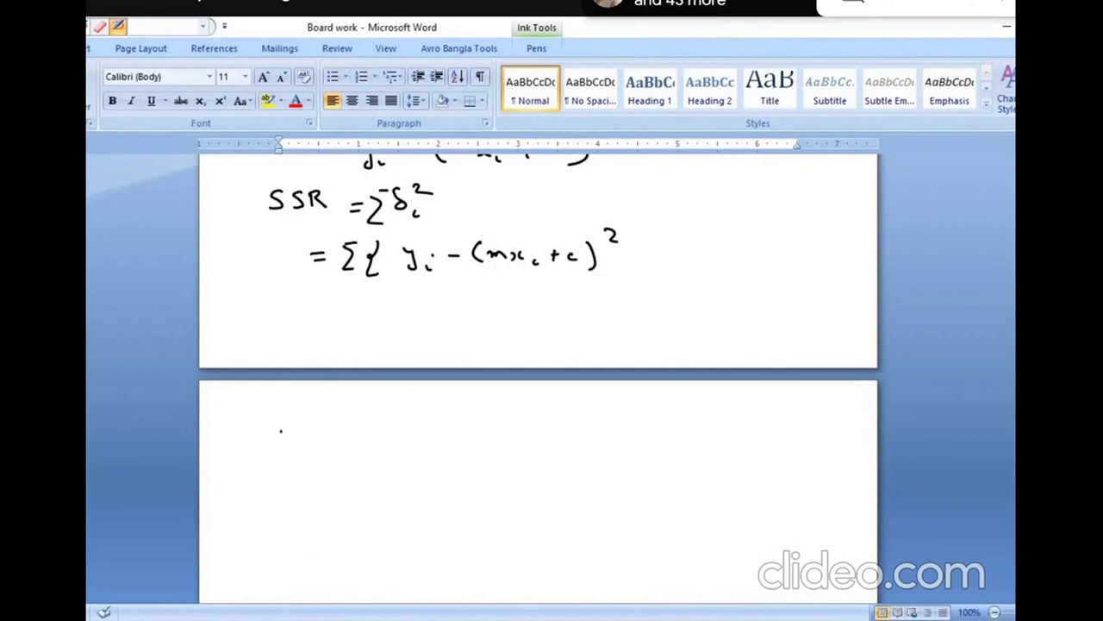
mouse_move(279, 456)
left_mouse_down()
mouse_move(269, 458)
mouse_move(278, 443)
left_mouse_up()
mouse_move(307, 441)
left_mouse_down()
mouse_move(298, 456)
mouse_move(338, 447)
mouse_move(335, 455)
mouse_move(351, 455)
left_mouse_up()
mouse_move(259, 489)
left_mouse_down()
mouse_move(332, 476)
mouse_move(293, 503)
mouse_move(341, 495)
left_mouse_up()
left_click_drag(393, 462, 409, 460)
left_click_drag(400, 470, 429, 459)
mouse_move(550, 457)
left_mouse_down()
mouse_move(539, 462)
mouse_move(552, 449)
mouse_move(571, 464)
mouse_move(608, 449)
mouse_move(612, 464)
mouse_move(555, 493)
mouse_move(583, 500)
left_mouse_up()
left_click_drag(635, 466, 648, 465)
left_click_drag(634, 472, 665, 463)
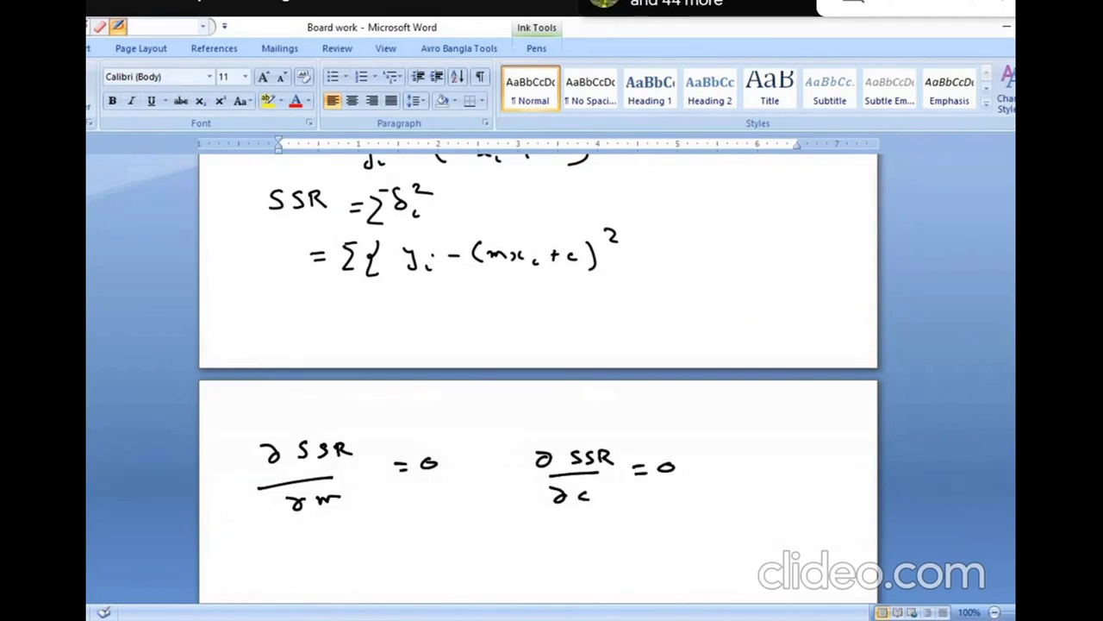
- Handwrite the derivative fraction ∂(SSR)/∂m on a new line under the two minimum conditions
scroll(540, 375, "down", 3)
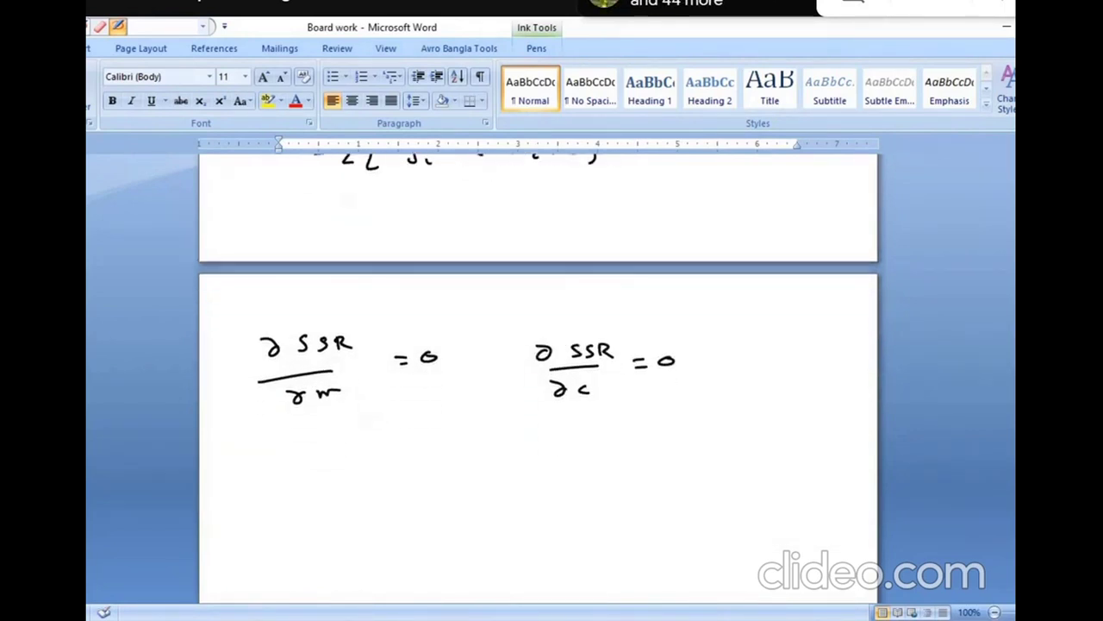
scroll(541, 375, "down", 3)
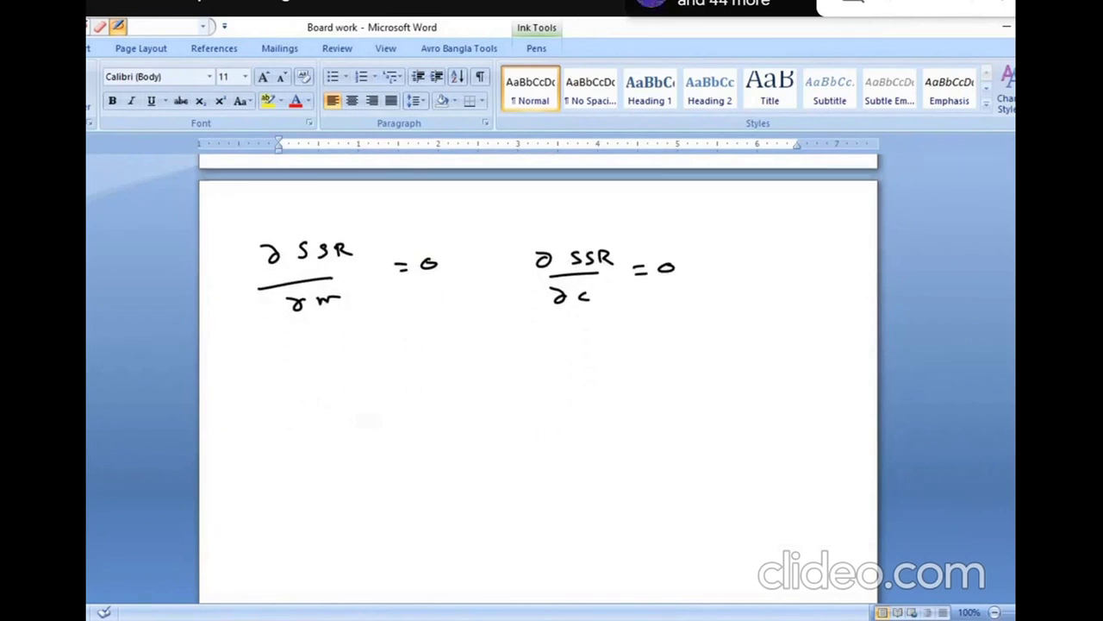
scroll(541, 374, "down", 1)
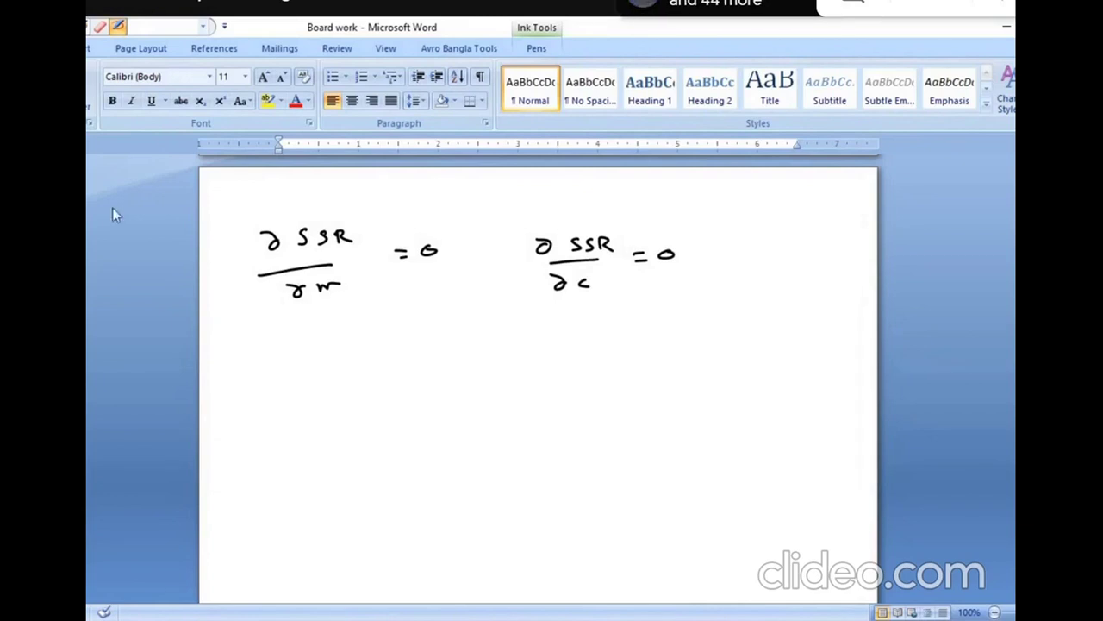
left_click(296, 317)
mouse_move(285, 338)
left_mouse_down()
mouse_move(292, 327)
mouse_move(308, 347)
left_mouse_up()
mouse_move(331, 334)
left_mouse_down()
mouse_move(322, 345)
mouse_move(360, 332)
mouse_move(372, 348)
left_mouse_up()
left_click(284, 371)
left_click_drag(282, 372, 362, 366)
mouse_move(333, 388)
left_mouse_down()
mouse_move(324, 394)
mouse_move(327, 382)
mouse_move(364, 386)
mouse_move(407, 355)
left_mouse_up()
- Complete the ∂(SSR)/∂m equation with = −2Σ(y_i − mx_i − c)x_i = 0
left_click(402, 355)
mouse_move(398, 362)
left_mouse_down()
mouse_move(451, 366)
mouse_move(481, 335)
mouse_move(472, 367)
mouse_move(517, 361)
left_mouse_up()
mouse_move(522, 346)
left_mouse_down()
mouse_move(519, 373)
mouse_move(561, 349)
mouse_move(610, 351)
left_mouse_up()
left_click_drag(617, 350, 652, 350)
left_click_drag(668, 331, 672, 353)
left_click(698, 344)
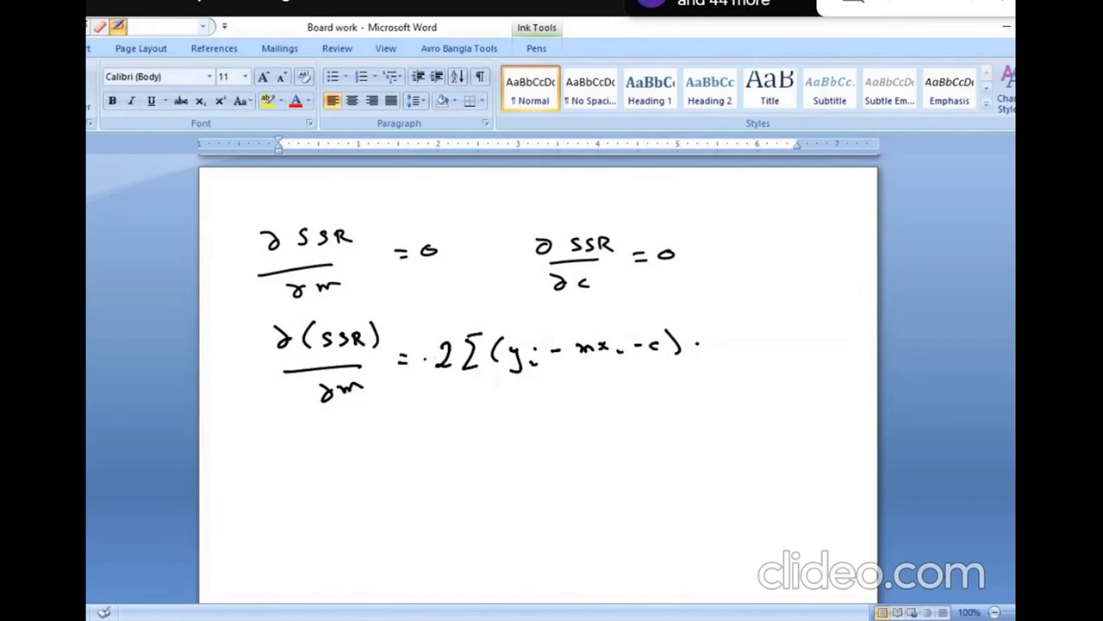
left_click_drag(421, 357, 435, 357)
mouse_move(690, 340)
left_mouse_down()
mouse_move(722, 357)
mouse_move(755, 344)
mouse_move(748, 351)
left_mouse_up()
mouse_move(774, 340)
left_mouse_down()
mouse_move(767, 349)
mouse_move(775, 340)
left_mouse_up()
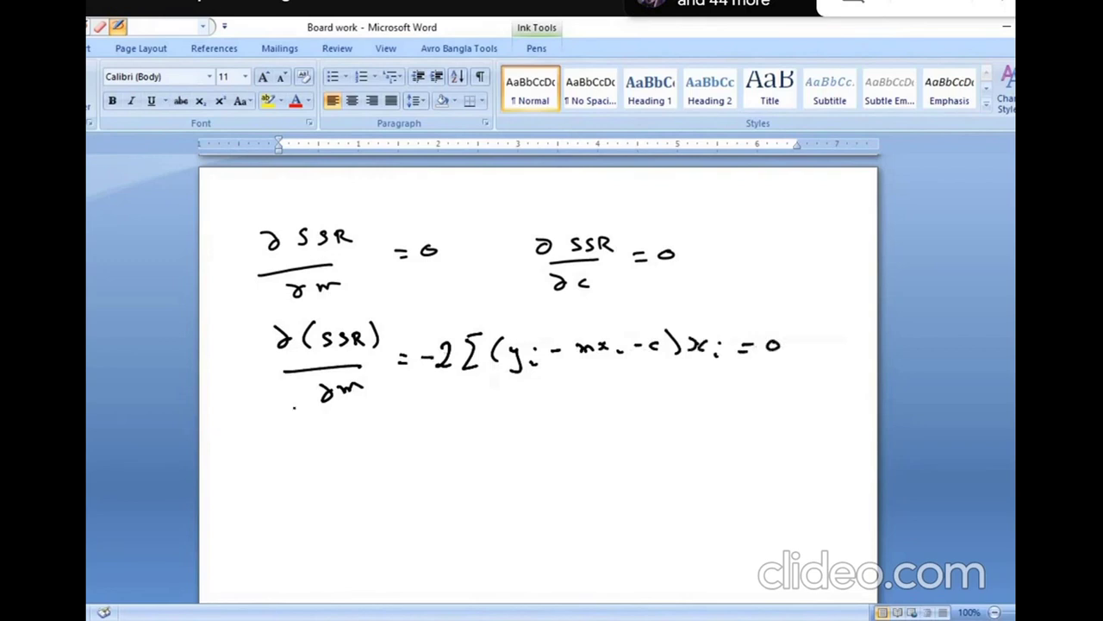
- Handwrite the expanded form "Or, Σy_i x_i − mΣx_i² − cΣx_i = 0" and note ÷ N after it
left_click_drag(252, 435, 264, 442)
left_click_drag(275, 446, 273, 454)
mouse_move(325, 428)
left_mouse_down()
mouse_move(339, 426)
mouse_move(335, 450)
mouse_move(354, 430)
mouse_move(348, 453)
mouse_move(364, 450)
left_mouse_up()
left_click_drag(367, 427, 370, 439)
mouse_move(387, 437)
left_mouse_down()
mouse_move(428, 437)
mouse_move(454, 419)
mouse_move(466, 447)
mouse_move(440, 438)
mouse_move(468, 440)
left_mouse_up()
mouse_move(487, 431)
left_mouse_down()
mouse_move(507, 425)
mouse_move(608, 454)
mouse_move(626, 443)
left_mouse_up()
mouse_move(627, 434)
left_mouse_down()
mouse_move(617, 443)
mouse_move(638, 449)
left_mouse_up()
left_click_drag(649, 435, 665, 440)
left_click_drag(679, 431, 677, 432)
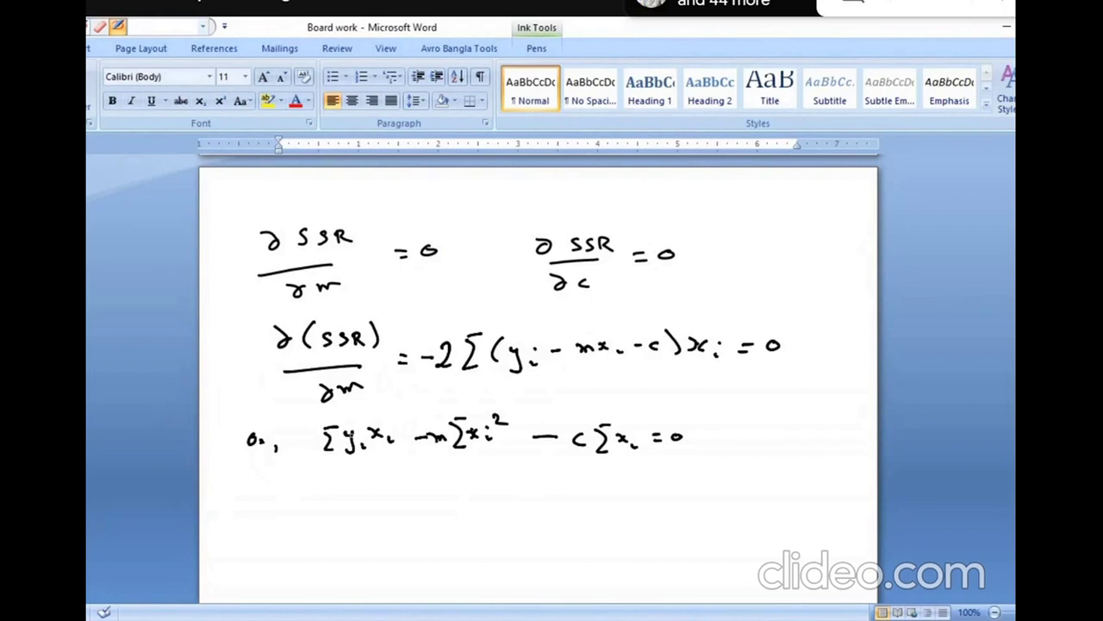
mouse_move(711, 439)
left_mouse_down()
mouse_move(764, 445)
mouse_move(774, 433)
left_mouse_up()
- Handwrite the averaged equation ⟨yx⟩ − m⟨x²⟩ − c⟨x⟩ = 0 and number it (1)
mouse_move(313, 481)
left_mouse_down()
mouse_move(300, 504)
mouse_move(312, 509)
mouse_move(427, 495)
left_mouse_up()
left_click_drag(438, 495, 479, 505)
mouse_move(498, 489)
left_mouse_down()
mouse_move(502, 500)
mouse_move(526, 486)
mouse_move(543, 505)
mouse_move(571, 494)
left_mouse_up()
mouse_move(600, 489)
left_mouse_down()
mouse_move(597, 499)
mouse_move(645, 503)
mouse_move(634, 505)
left_mouse_up()
mouse_move(652, 483)
left_mouse_down()
mouse_move(657, 512)
mouse_move(686, 501)
left_mouse_up()
left_click(683, 485)
left_click_drag(712, 490, 781, 510)
mouse_move(795, 493)
left_mouse_down()
mouse_move(798, 507)
mouse_move(822, 513)
left_mouse_up()
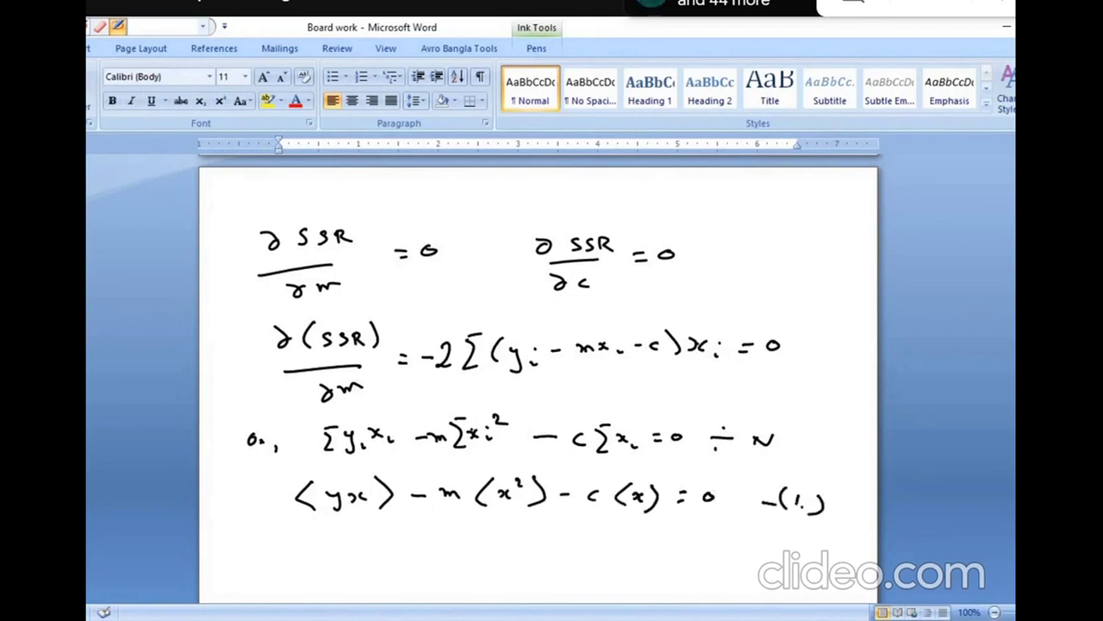
- Handwrite the derivative ∂(SSR)/∂c = −2Σ(y_i − mx_i − c)1 = 0 below equation (1)
scroll(105, 442, "down", 3)
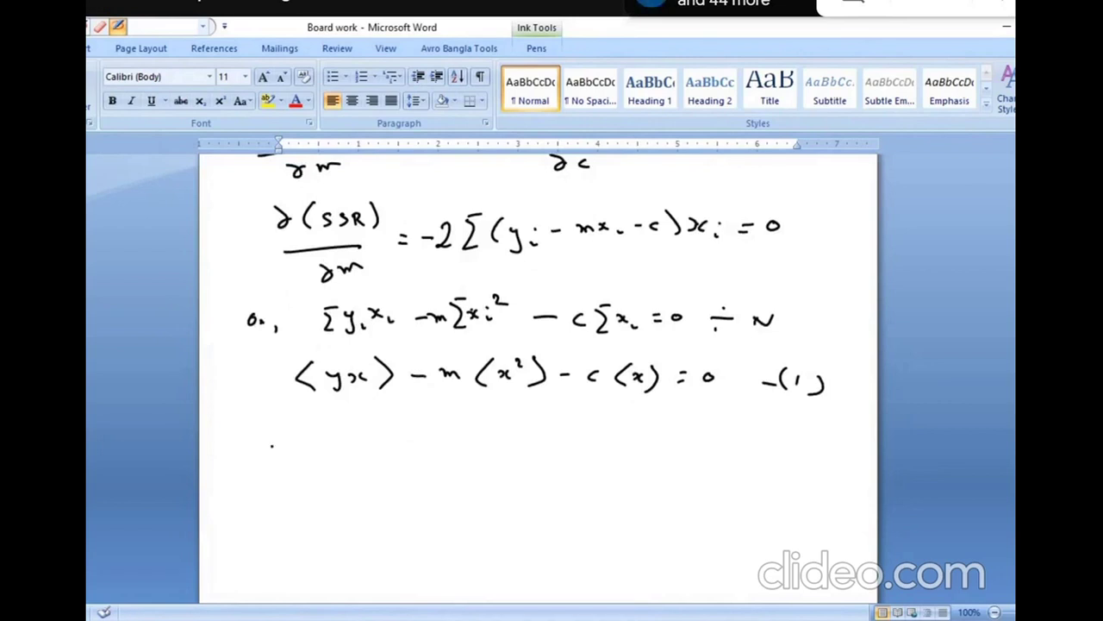
mouse_move(262, 443)
left_mouse_down()
mouse_move(252, 447)
mouse_move(259, 431)
mouse_move(281, 453)
mouse_move(293, 448)
left_mouse_up()
mouse_move(314, 438)
left_mouse_down()
mouse_move(308, 448)
mouse_move(334, 449)
left_mouse_up()
left_click_drag(332, 428, 334, 452)
left_click_drag(264, 472, 307, 484)
mouse_move(362, 451)
left_mouse_down()
mouse_move(376, 462)
mouse_move(424, 453)
mouse_move(432, 467)
mouse_move(450, 454)
mouse_move(460, 474)
mouse_move(509, 457)
mouse_move(508, 476)
left_mouse_up()
mouse_move(514, 472)
left_mouse_down()
mouse_move(572, 457)
mouse_move(672, 470)
left_mouse_up()
left_click(706, 465)
mouse_move(683, 443)
left_mouse_down()
mouse_move(685, 472)
mouse_move(738, 468)
left_mouse_up()
mouse_move(761, 459)
left_mouse_down()
mouse_move(752, 466)
mouse_move(762, 460)
left_mouse_up()
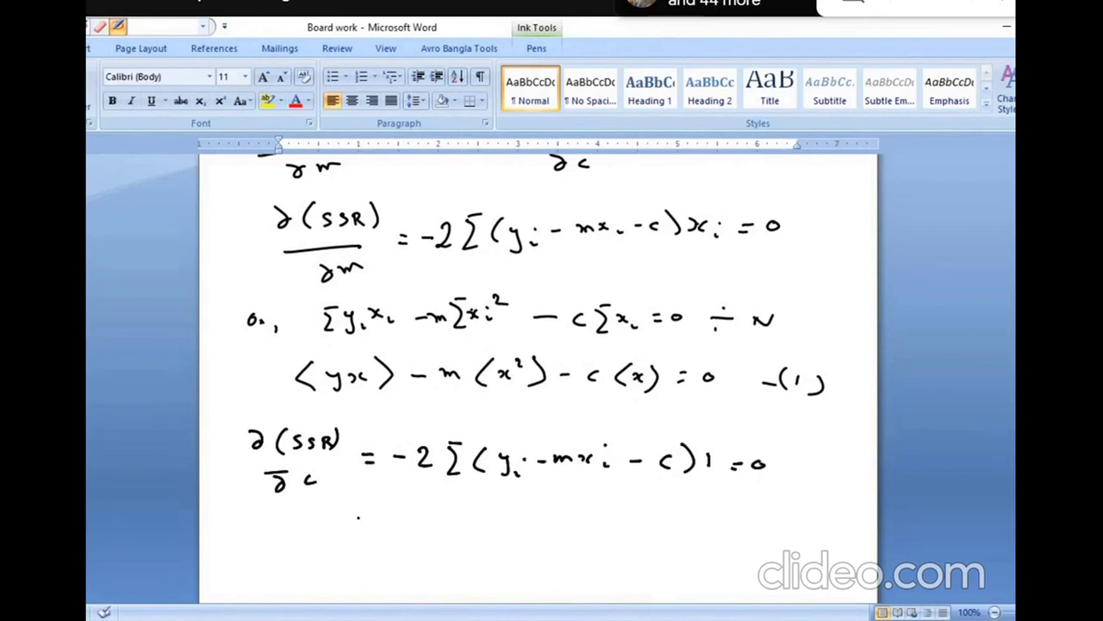
- Handwrite the averaged equation ⟨y⟩ − m⟨x⟩ − c = 0 and number it (2)
left_click_drag(359, 518, 363, 543)
mouse_move(363, 523)
left_mouse_down()
mouse_move(371, 547)
mouse_move(420, 535)
left_mouse_up()
left_click_drag(435, 538, 679, 532)
left_click_drag(664, 538, 677, 538)
mouse_move(698, 530)
left_mouse_down()
mouse_move(690, 536)
mouse_move(700, 531)
left_mouse_up()
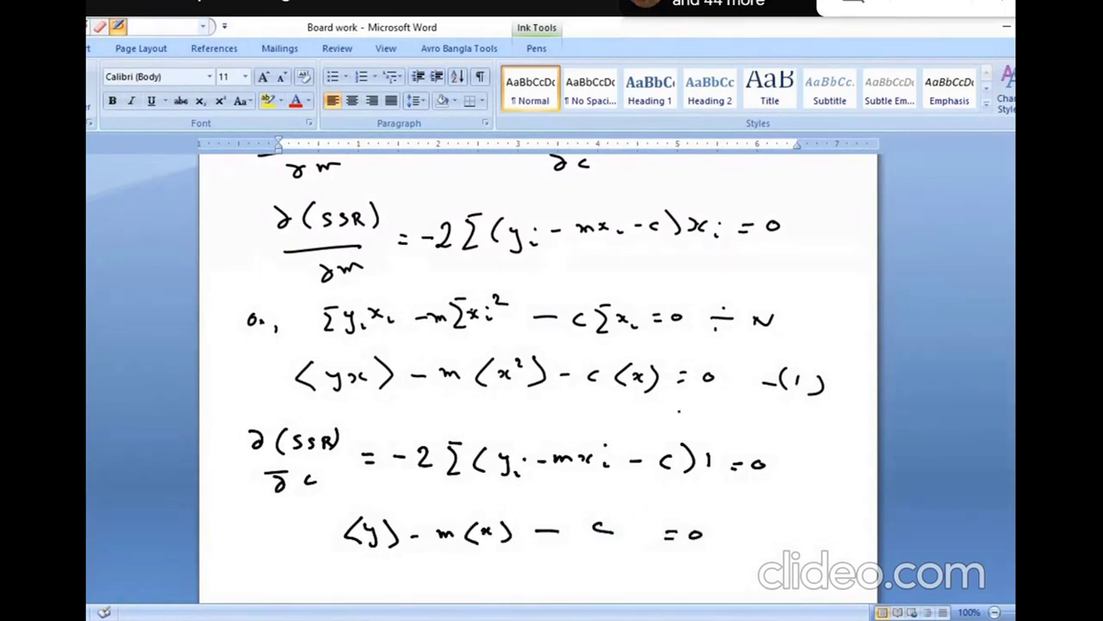
mouse_move(734, 534)
left_mouse_down()
mouse_move(792, 537)
mouse_move(767, 539)
left_mouse_up()
left_click_drag(812, 525, 816, 541)
- Handwrite equation (2) multiplied by ⟨x⟩ as ⟨y⟩⟨x⟩ − m⟨x⟩² − c⟨x⟩ = 0 and number it (3)
scroll(787, 537, "down", 3)
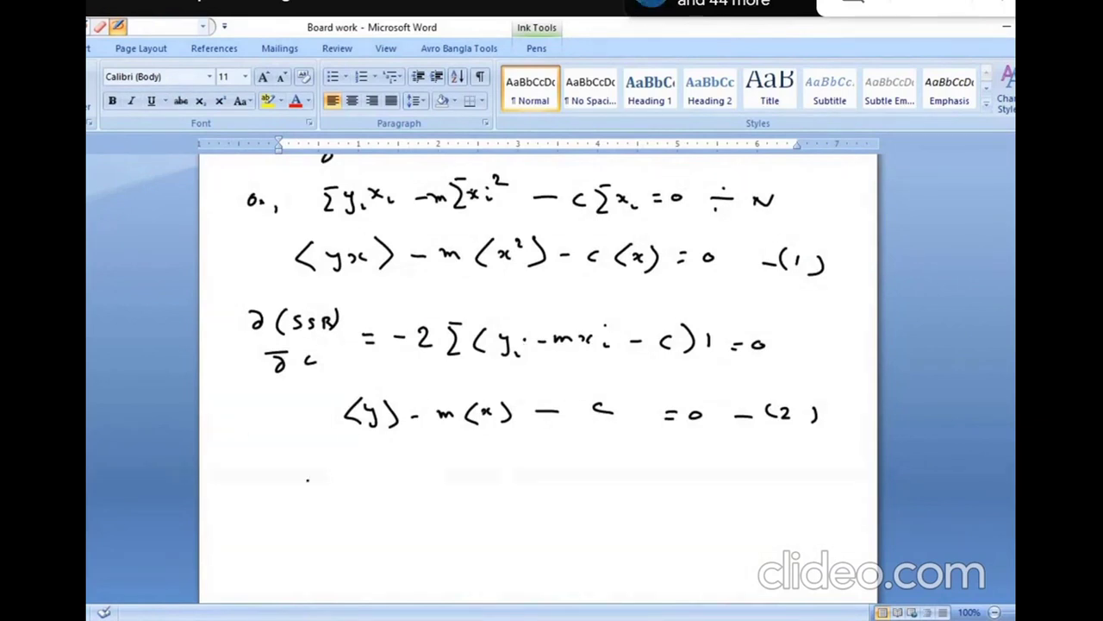
mouse_move(313, 464)
left_mouse_down()
mouse_move(298, 477)
mouse_move(313, 488)
left_mouse_up()
mouse_move(319, 465)
left_mouse_down()
mouse_move(324, 493)
mouse_move(341, 488)
left_mouse_up()
mouse_move(381, 456)
left_mouse_down()
mouse_move(384, 490)
mouse_move(401, 479)
mouse_move(387, 484)
left_mouse_up()
mouse_move(406, 457)
left_mouse_down()
mouse_move(408, 486)
mouse_move(456, 476)
mouse_move(510, 487)
mouse_move(527, 477)
mouse_move(518, 479)
left_mouse_up()
left_click_drag(536, 459, 536, 488)
mouse_move(552, 447)
left_mouse_down()
mouse_move(586, 481)
mouse_move(634, 492)
mouse_move(653, 480)
mouse_move(645, 485)
left_mouse_up()
mouse_move(657, 466)
left_mouse_down()
mouse_move(660, 490)
mouse_move(686, 484)
left_mouse_up()
left_click_drag(701, 478, 758, 486)
mouse_move(771, 478)
left_mouse_down()
mouse_move(774, 492)
mouse_move(763, 493)
left_mouse_up()
left_click_drag(796, 479, 801, 493)
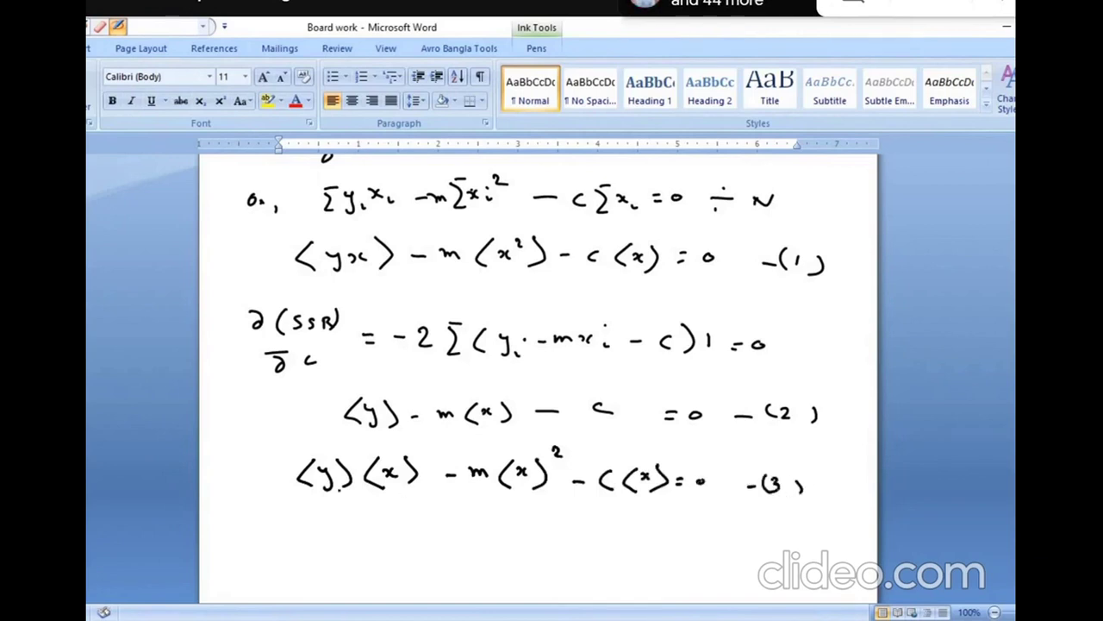
- Note the subtraction (1) − (3) below equation (3)
left_click_drag(368, 518, 354, 541)
left_click_drag(385, 515, 391, 536)
left_click_drag(426, 532, 447, 539)
left_click_drag(484, 521, 488, 540)
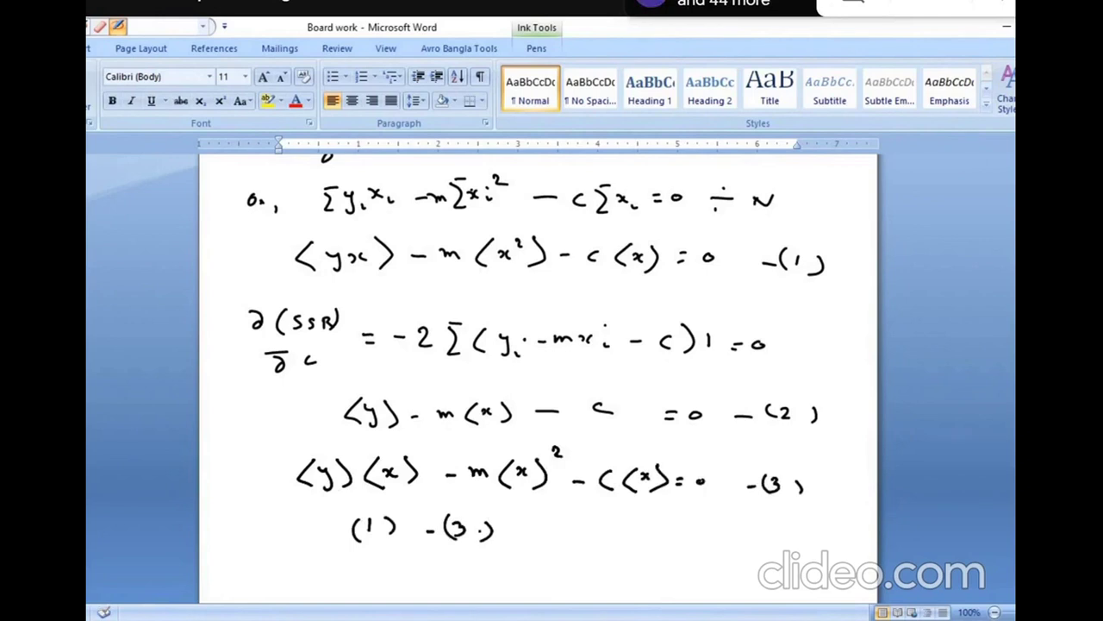
- Handwrite the subtracted equation ⟨xy⟩ − m⟨x²⟩ − ⟨y⟩⟨x⟩ + m⟨x⟩² = 0 under the (1) − (3) note
scroll(480, 534, "down", 1)
scroll(480, 530, "down", 2)
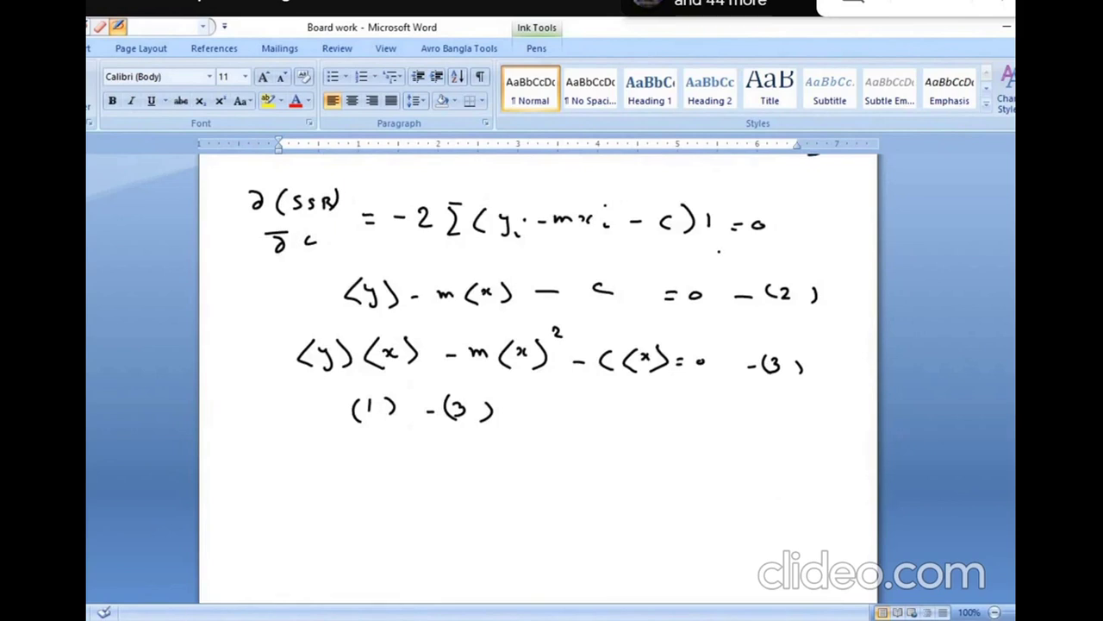
scroll(538, 379, "up", 1)
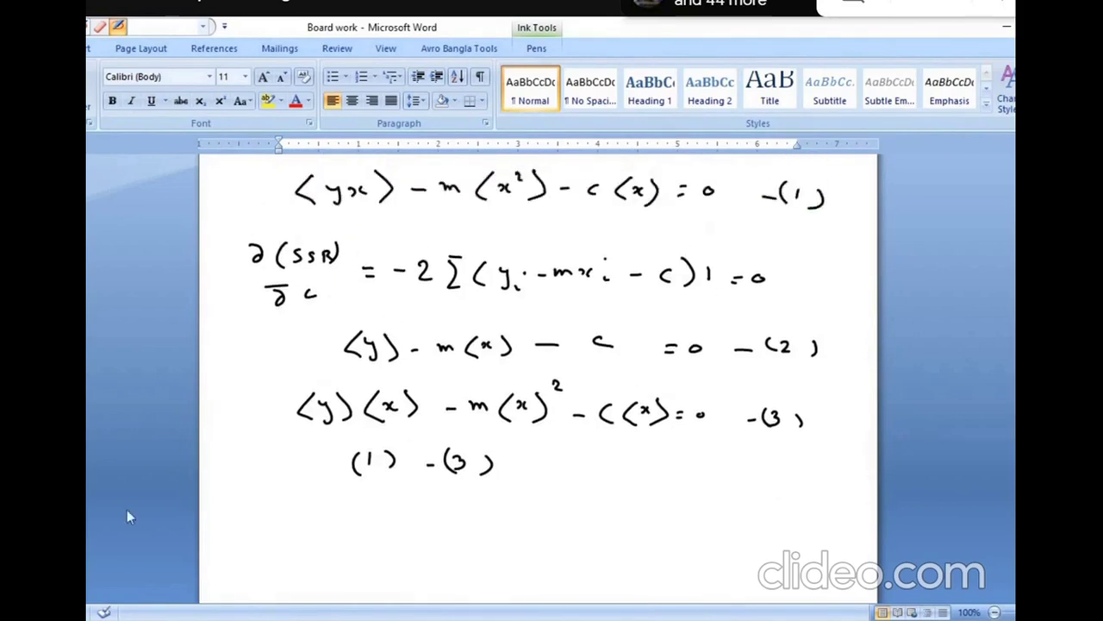
mouse_move(250, 502)
left_mouse_down()
mouse_move(250, 526)
mouse_move(280, 531)
mouse_move(295, 507)
mouse_move(292, 525)
mouse_move(359, 514)
mouse_move(422, 521)
left_mouse_up()
mouse_move(425, 510)
left_mouse_down()
mouse_move(414, 521)
mouse_move(432, 509)
mouse_move(447, 526)
left_mouse_up()
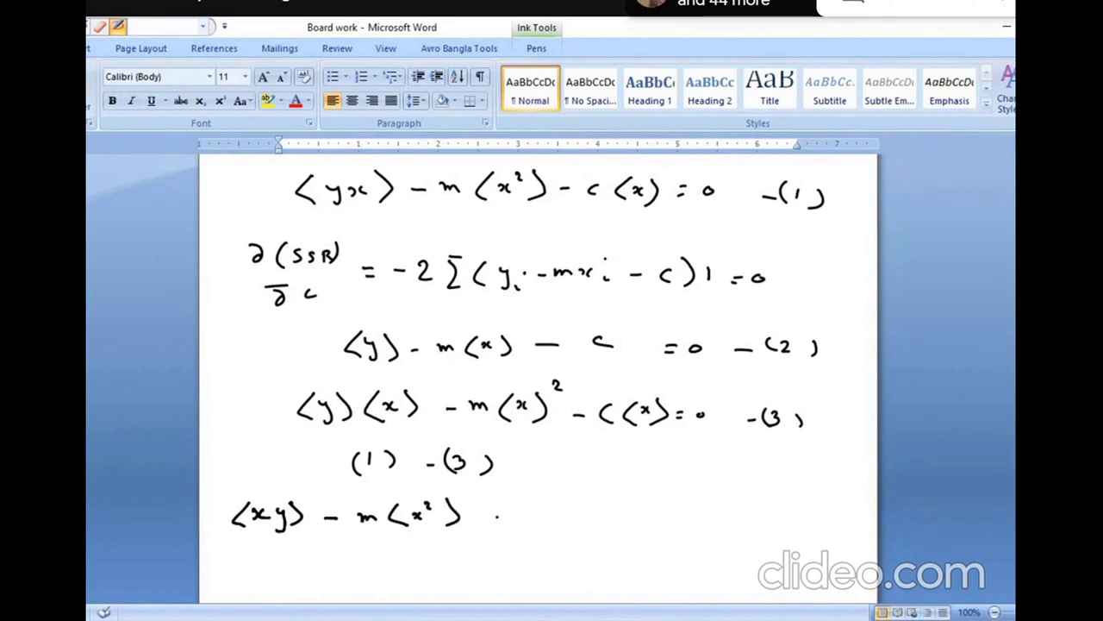
left_click_drag(492, 518, 548, 528)
mouse_move(554, 510)
left_mouse_down()
mouse_move(561, 533)
mouse_move(611, 511)
mouse_move(606, 526)
mouse_move(689, 519)
mouse_move(681, 533)
mouse_move(706, 515)
mouse_move(768, 530)
left_mouse_up()
left_click_drag(783, 488, 800, 515)
left_click_drag(789, 523, 816, 517)
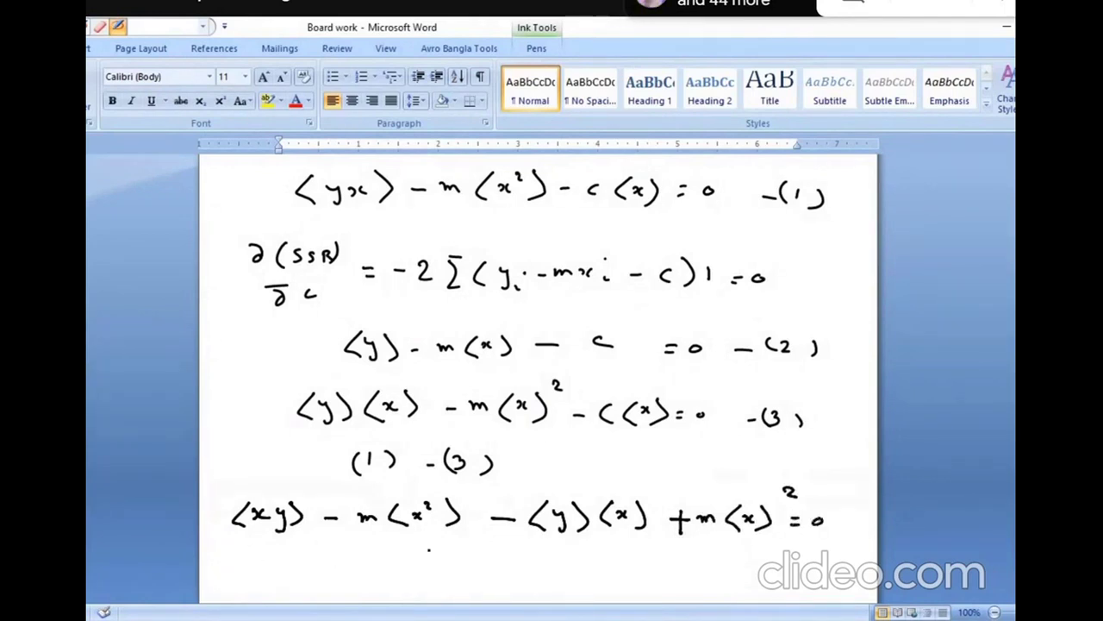
- Handwrite the slope formula m = (⟨xy⟩ − ⟨y⟩⟨x⟩) / (⟨x²⟩ − ⟨x⟩²) as a fraction below the subtracted equation
scroll(429, 548, "down", 3)
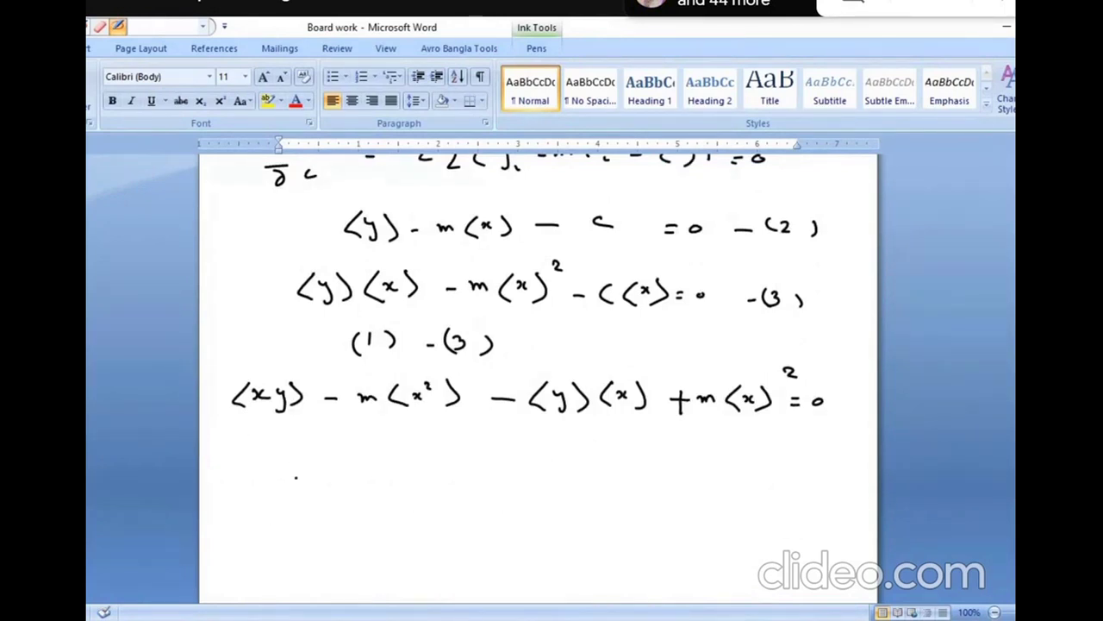
left_click_drag(288, 477, 349, 473)
left_click_drag(337, 480, 349, 480)
mouse_move(422, 457)
left_mouse_down()
mouse_move(422, 486)
mouse_move(457, 471)
left_mouse_up()
mouse_move(469, 464)
left_mouse_down()
mouse_move(460, 490)
mouse_move(522, 468)
mouse_move(569, 490)
mouse_move(625, 477)
left_mouse_up()
left_click_drag(644, 459, 652, 484)
left_click_drag(400, 500, 729, 503)
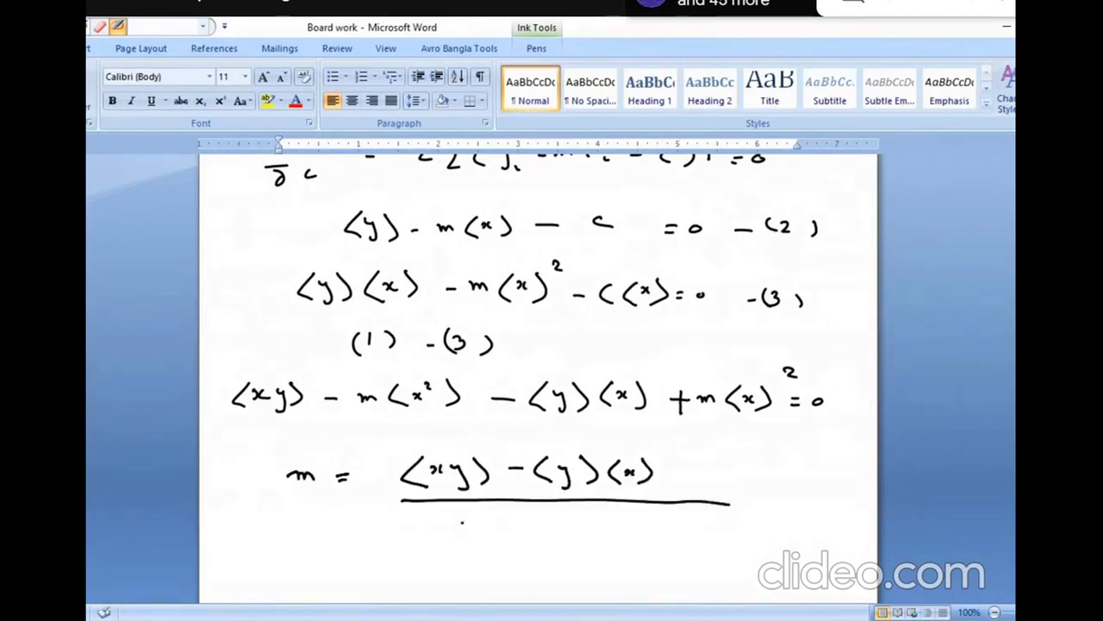
mouse_move(463, 521)
left_mouse_down()
mouse_move(464, 549)
mouse_move(493, 533)
mouse_move(507, 550)
mouse_move(548, 530)
left_mouse_up()
mouse_move(586, 519)
left_mouse_down()
mouse_move(588, 545)
mouse_move(612, 550)
left_mouse_up()
left_click_drag(627, 514, 648, 523)
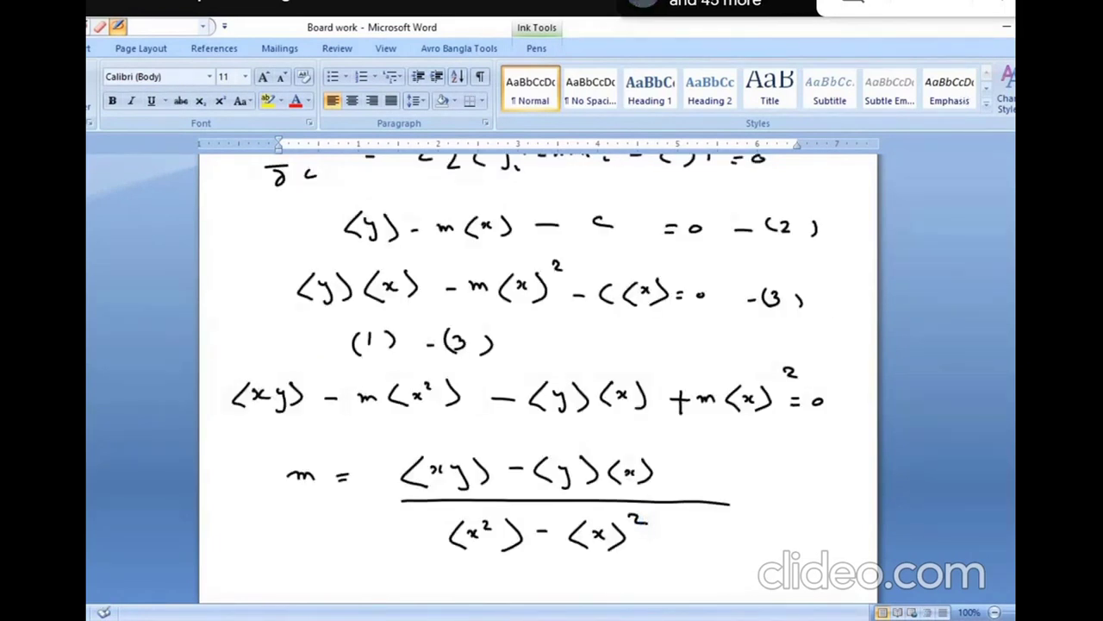
- Handwrite the intercept formula c = ⟨y⟩ − m⟨x⟩ at the start of the next page, below the slope formula
scroll(538, 345, "down", 3)
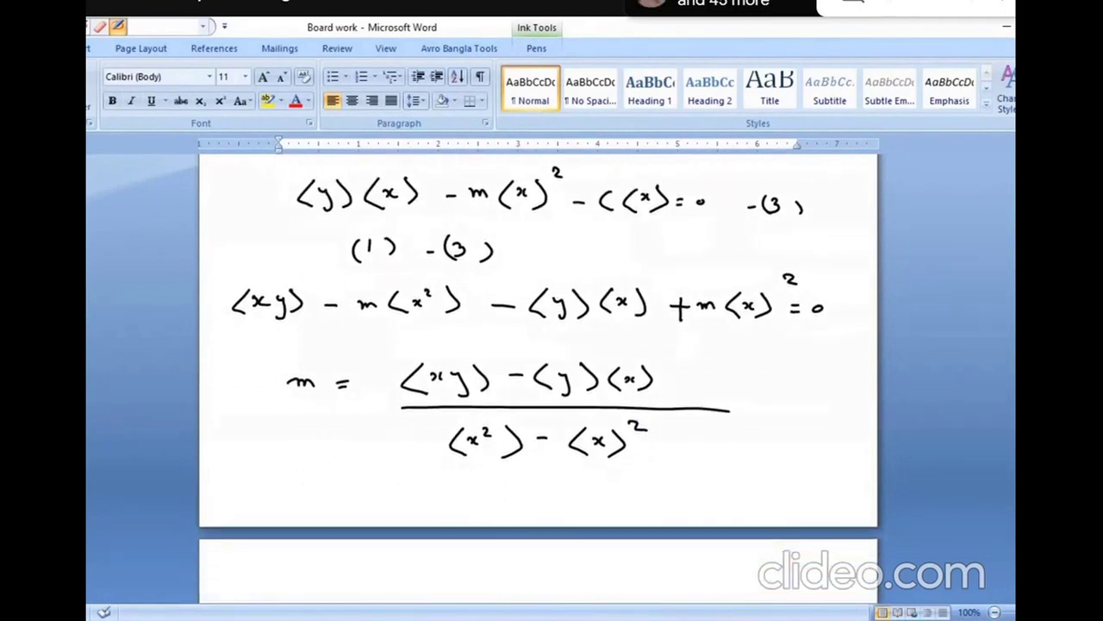
scroll(538, 345, "down", 4)
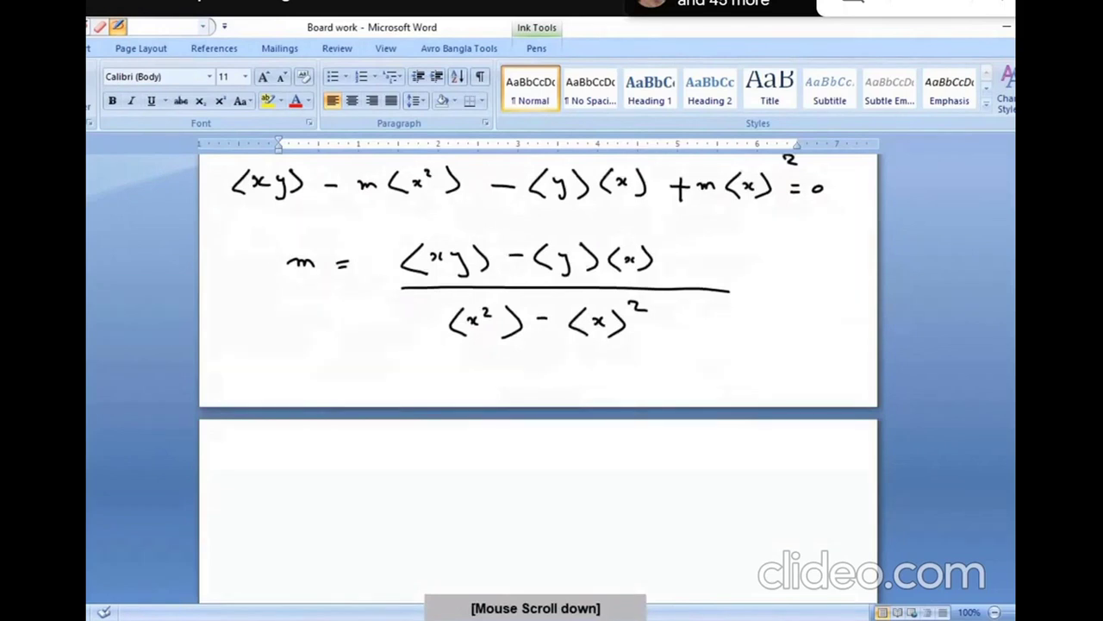
left_click_drag(298, 510, 298, 523)
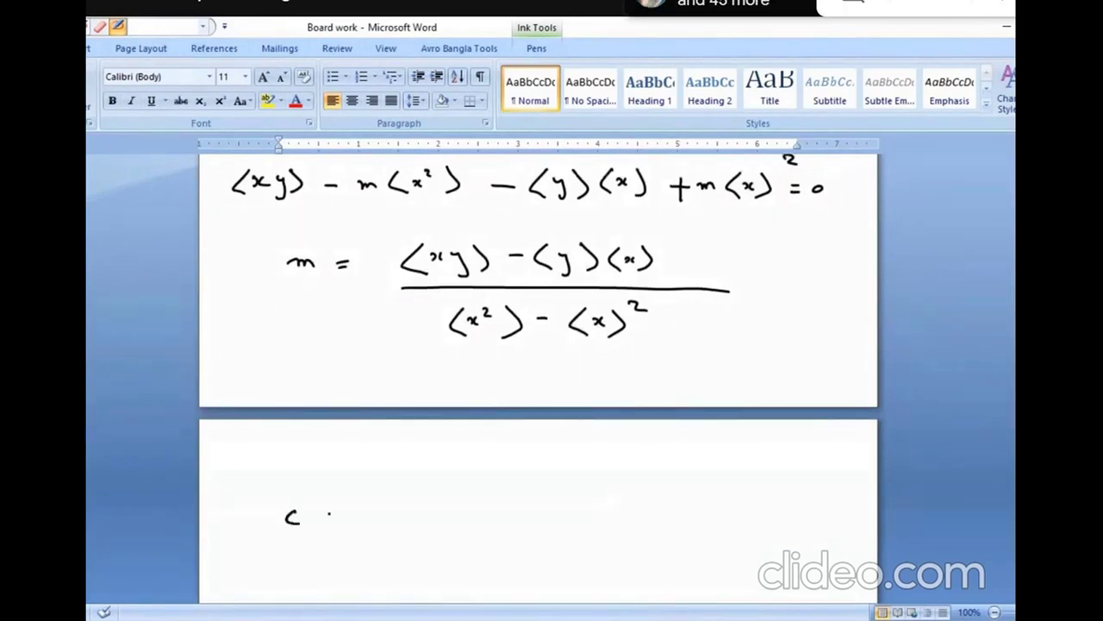
left_click(331, 512)
left_click(330, 521)
mouse_move(404, 505)
left_mouse_down()
mouse_move(389, 520)
mouse_move(425, 541)
left_mouse_up()
mouse_move(440, 507)
left_mouse_down()
mouse_move(455, 522)
mouse_move(441, 538)
mouse_move(502, 520)
mouse_move(569, 531)
mouse_move(603, 517)
mouse_move(613, 529)
left_mouse_up()
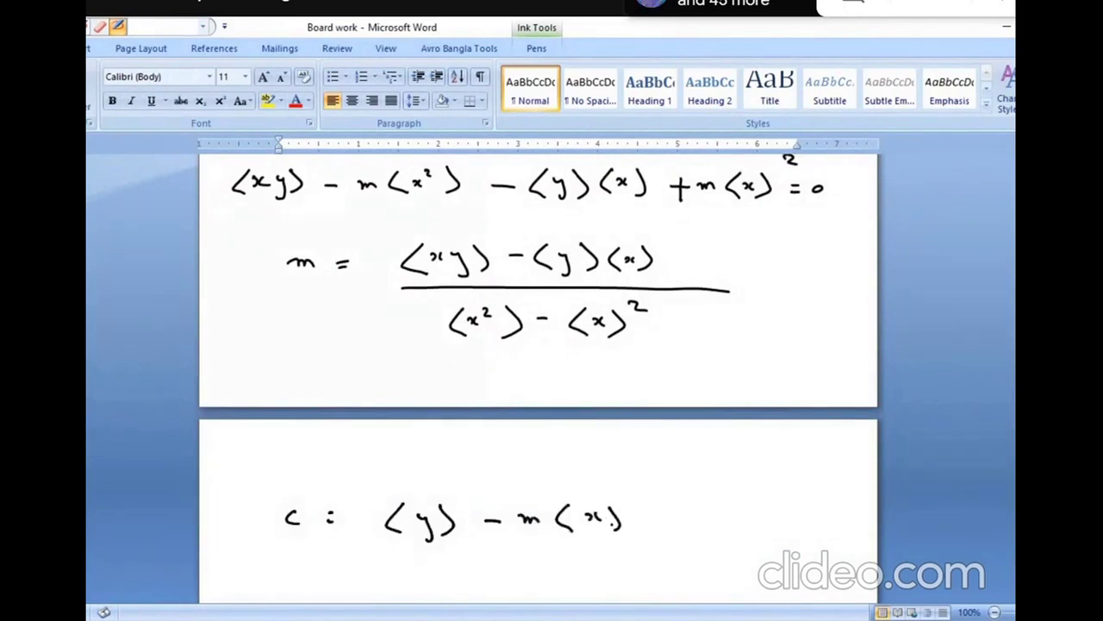
scroll(538, 345, "up", 3)
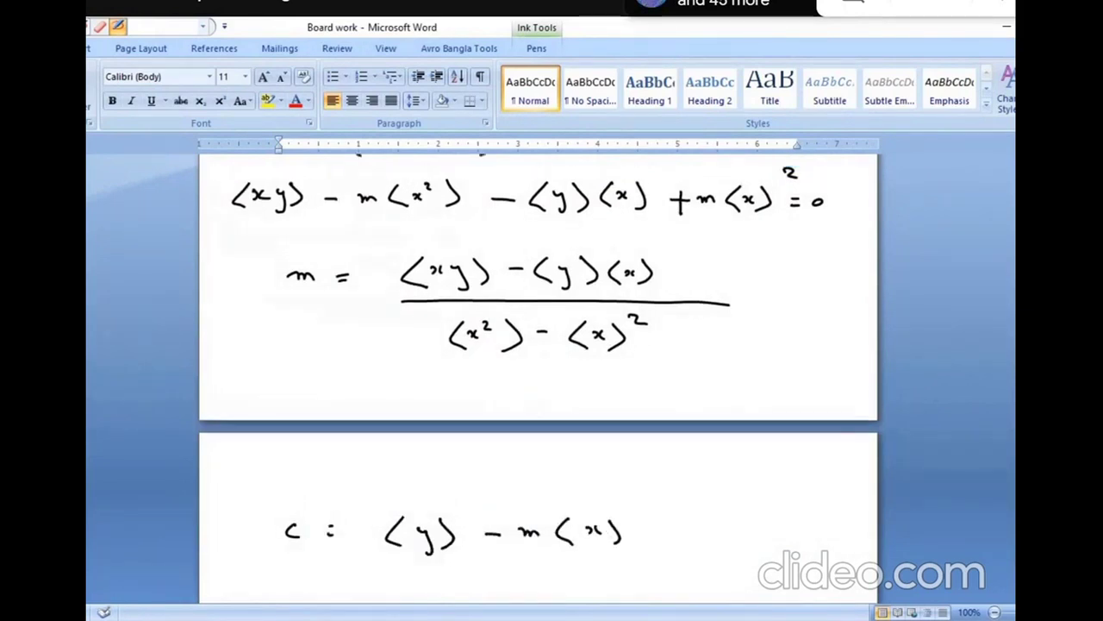
scroll(538, 344, "up", 1)
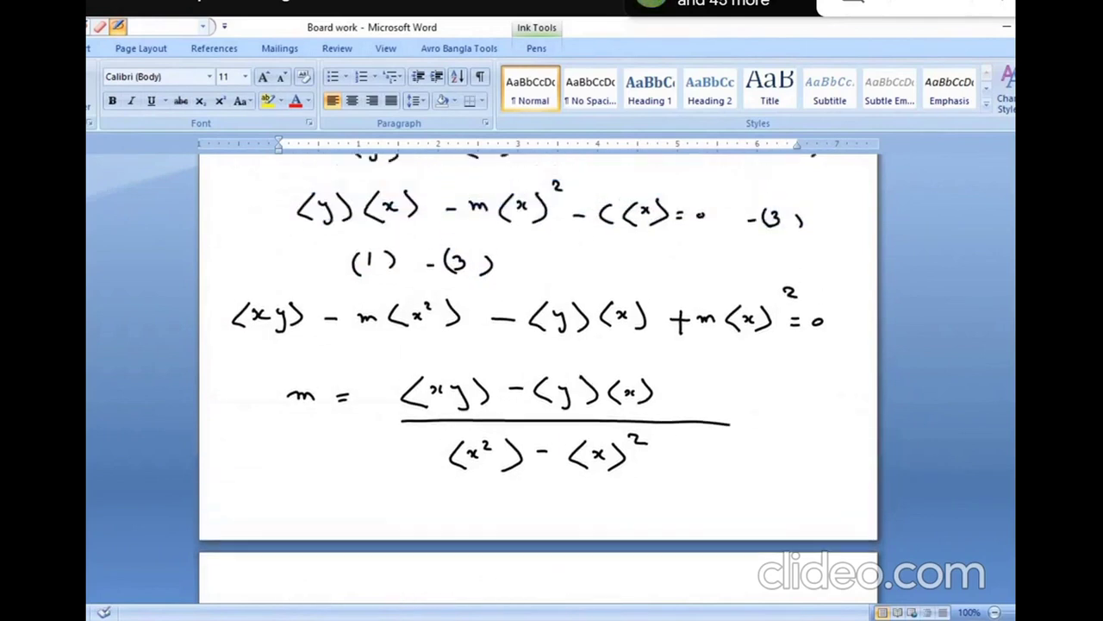
scroll(538, 345, "up", 2)
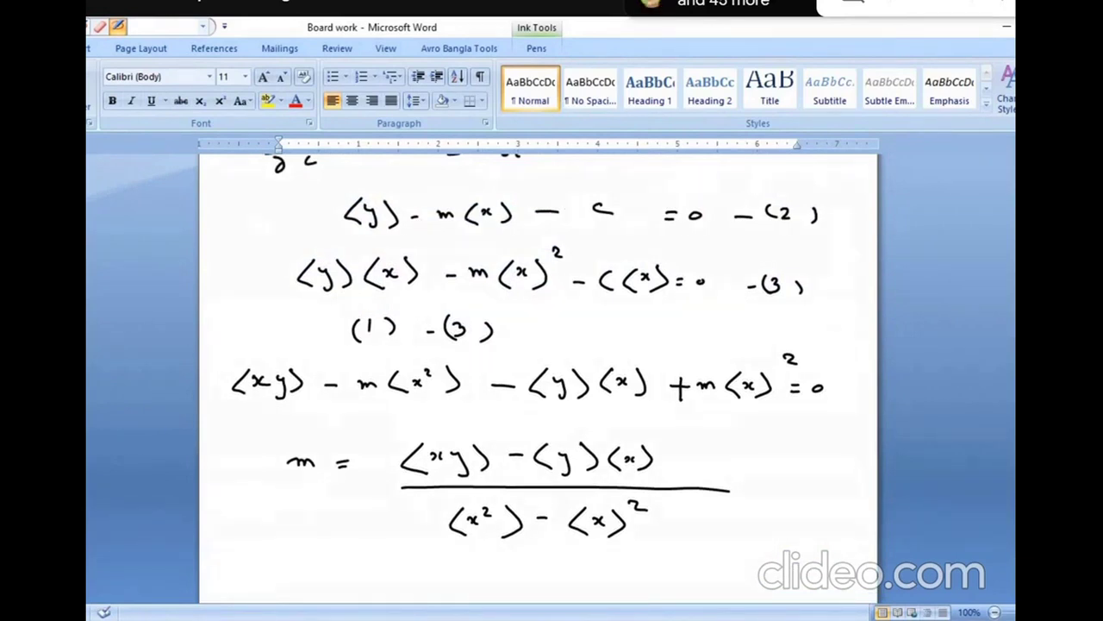
scroll(540, 377, "down", 2)
scroll(537, 377, "down", 6)
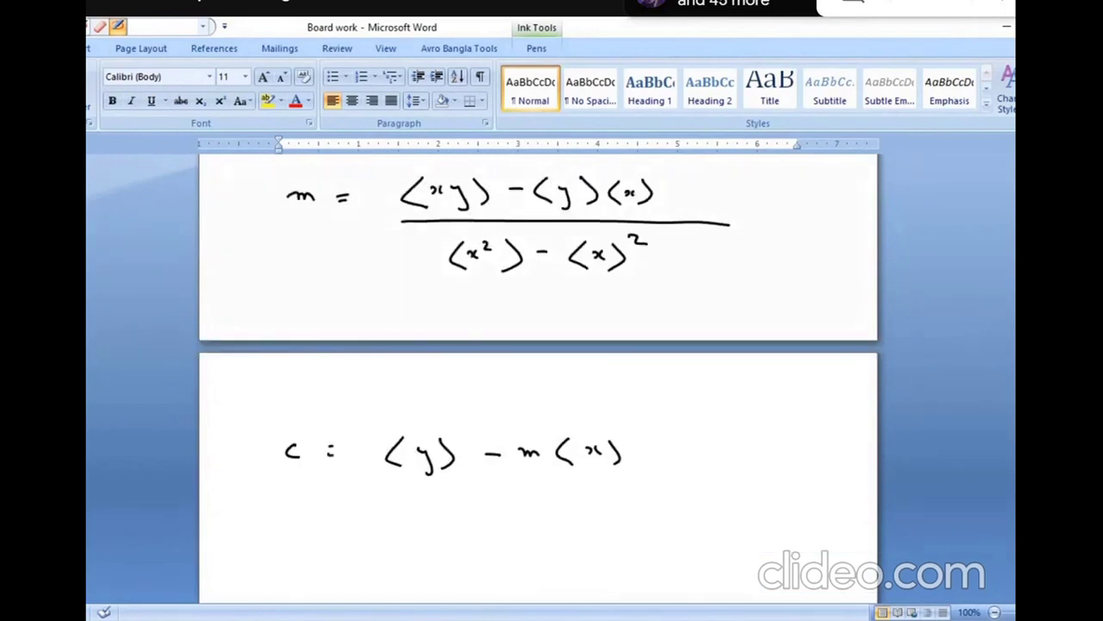
- Switch to the Regression and LINEST 29-12 workbook in Excel and enter =B4^2 in cell D4 of the linear 1 sheet
left_click(479, 556)
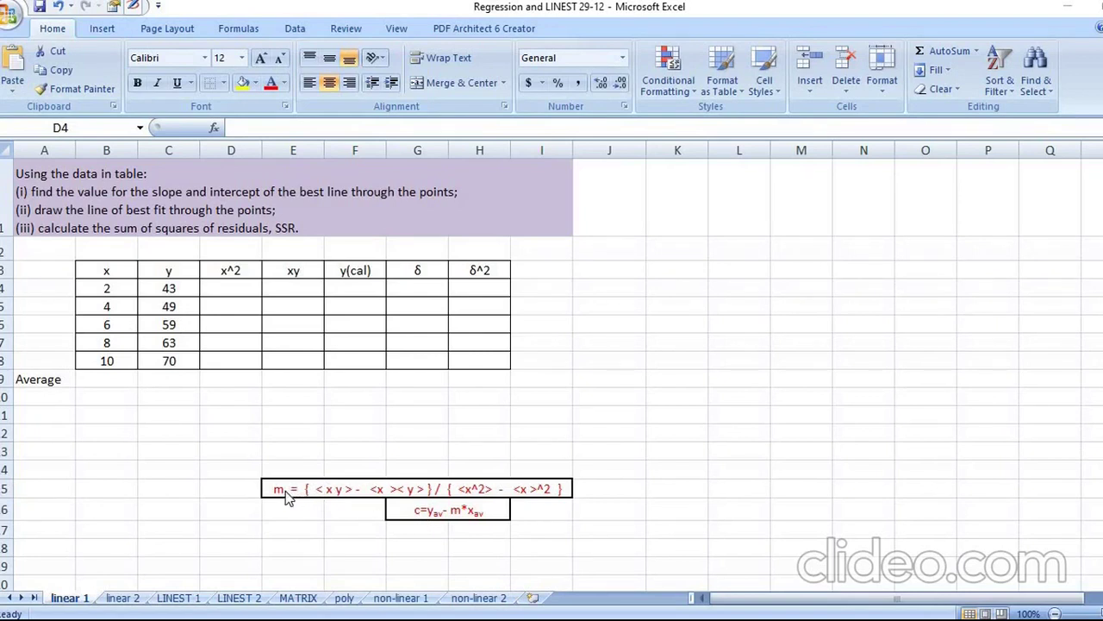
left_click(246, 308)
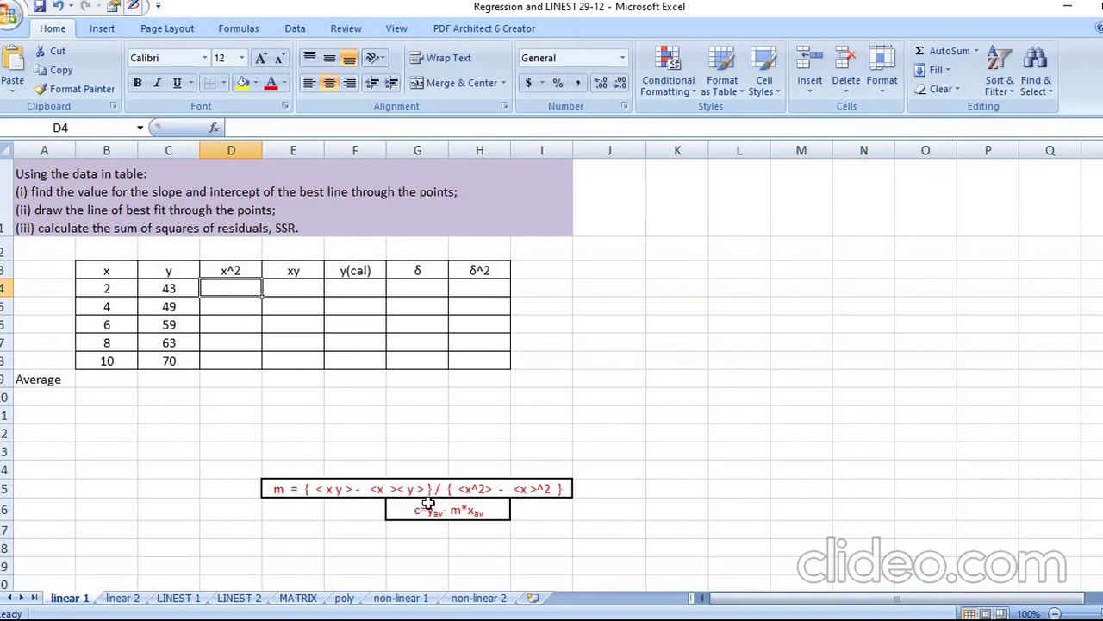
left_click(236, 342)
left_click(235, 287)
type("=")
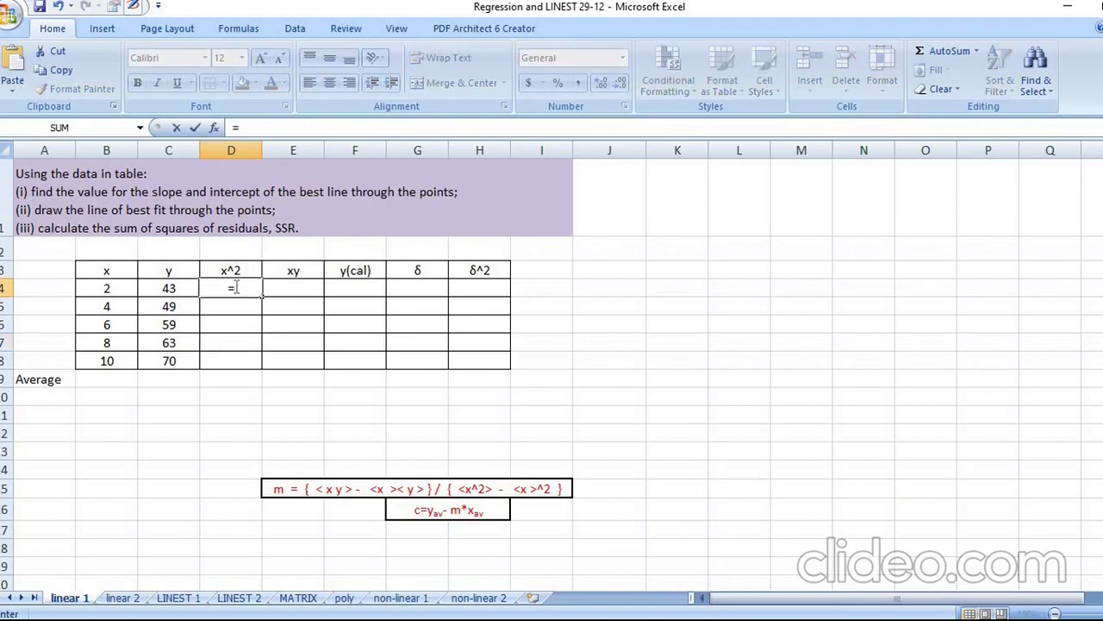
left_click(123, 292)
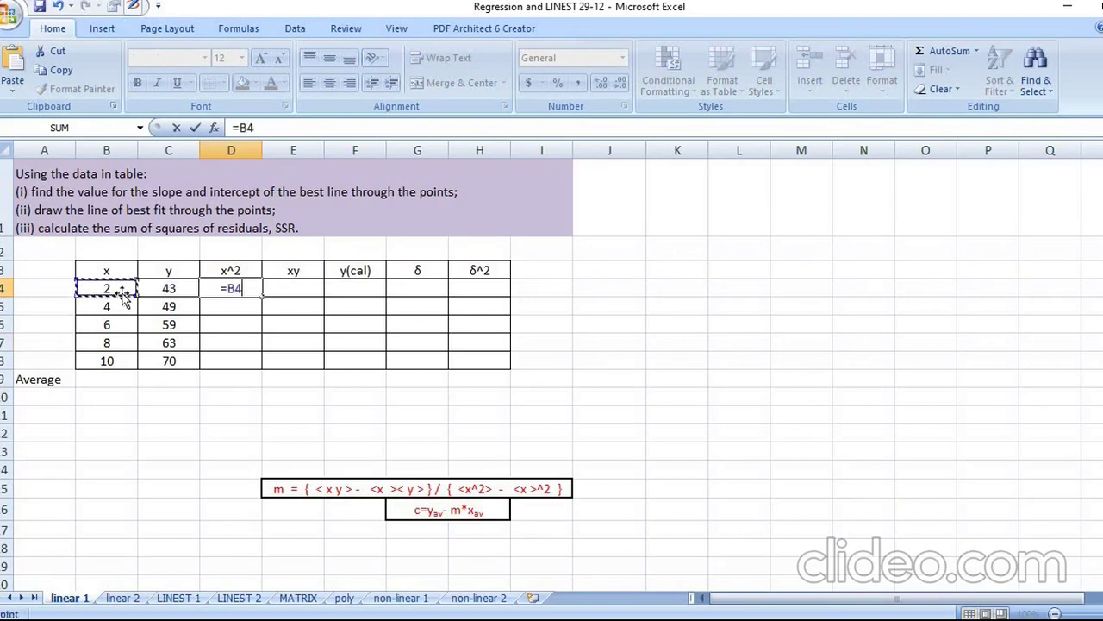
type("^2")
key("Return")
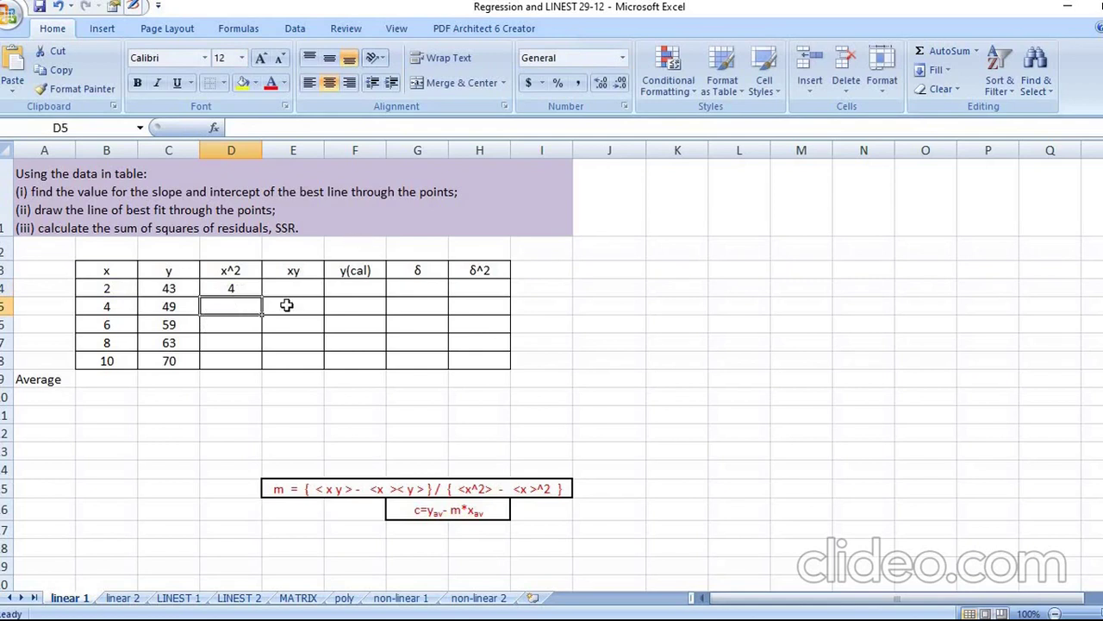
- Enter the product formula =B4*C4 in cell E4 of the xy column
left_click(290, 289)
type("=")
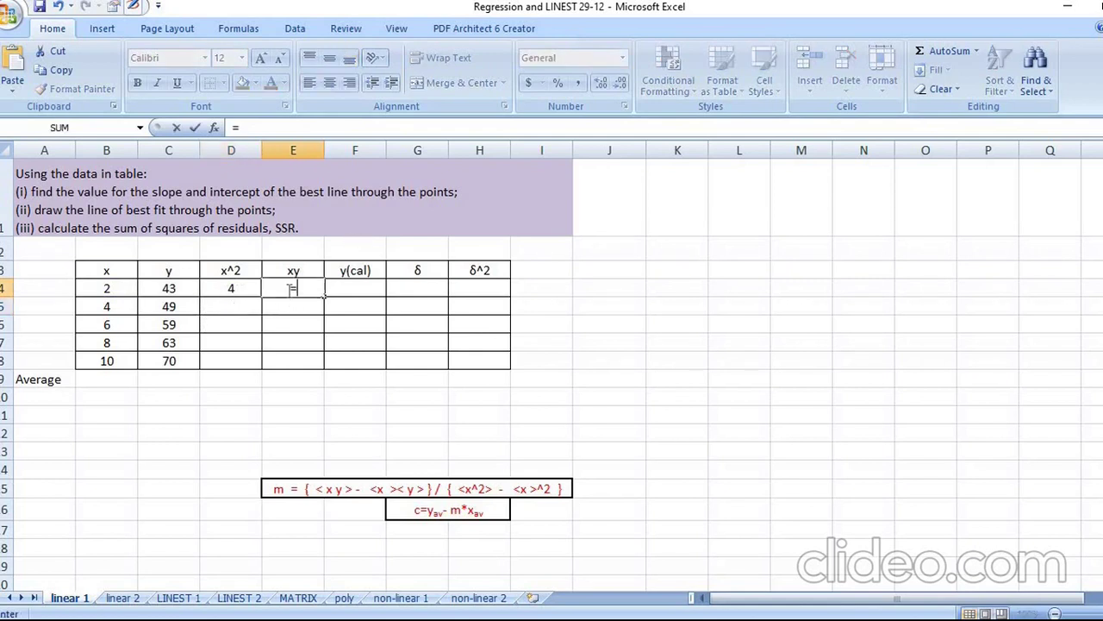
left_click(119, 293)
type("*")
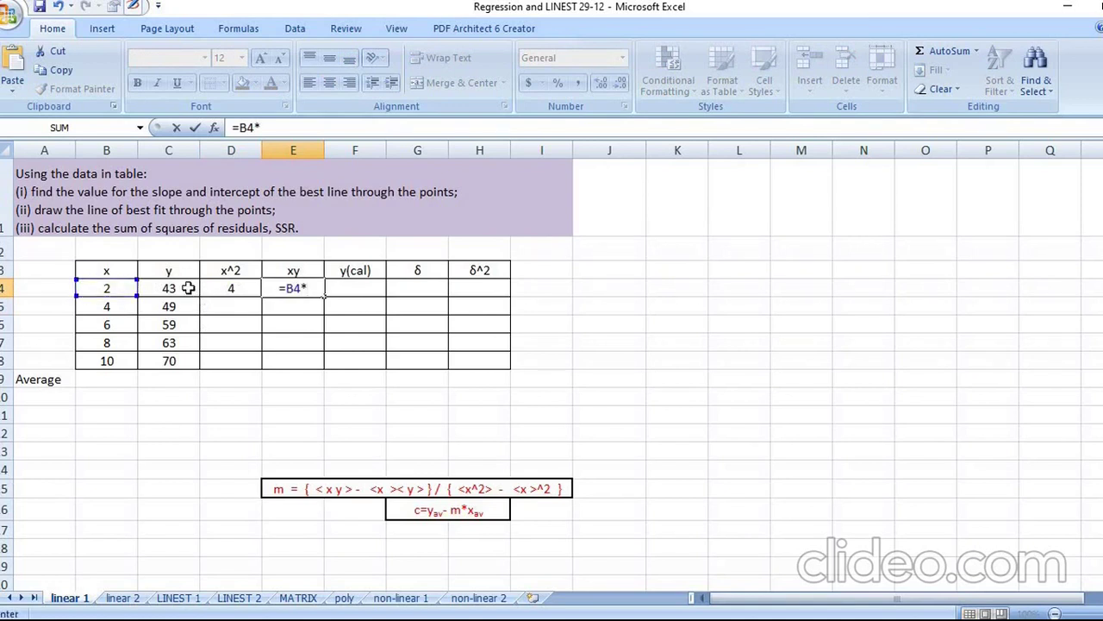
left_click(188, 287)
key("Return")
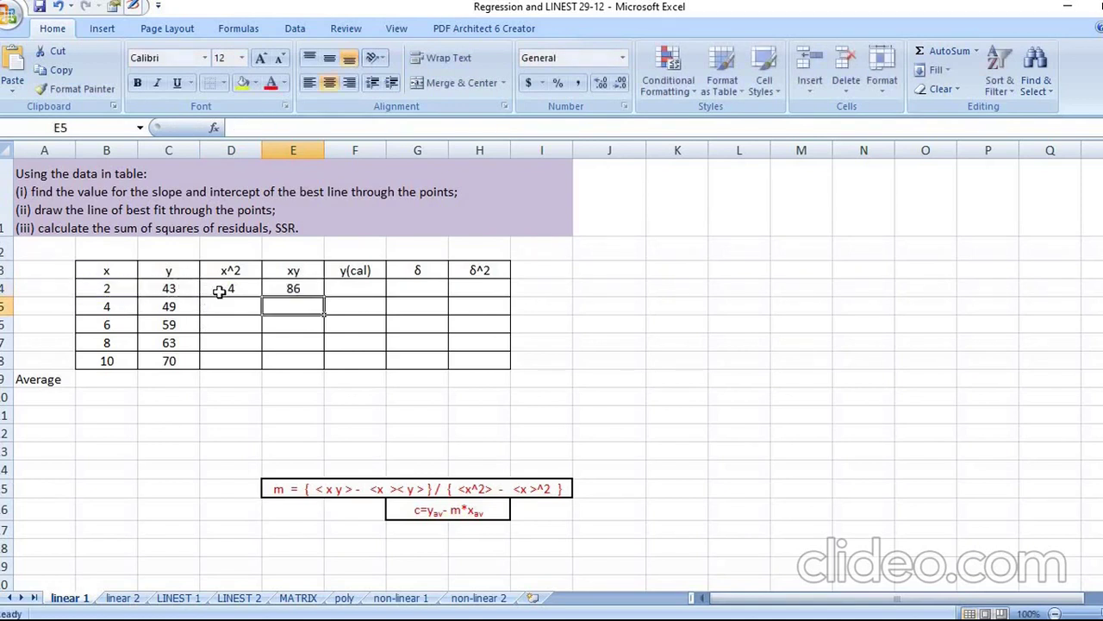
- Fill the x^2 and xy formulas from D4:E4 down through row 8
left_click(220, 291)
mouse_move(287, 293)
left_mouse_down()
mouse_move(322, 296)
mouse_move(324, 366)
left_mouse_up()
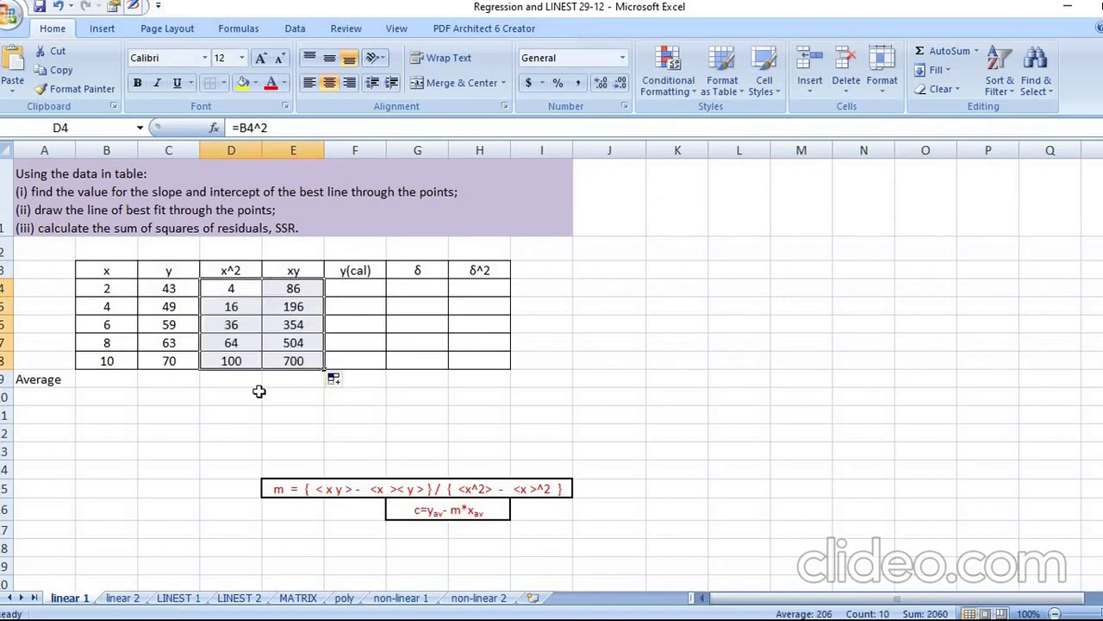
left_click(257, 391)
- Average the x values in cell B9 with =AVERAGE(B4:B8)
left_click(113, 381)
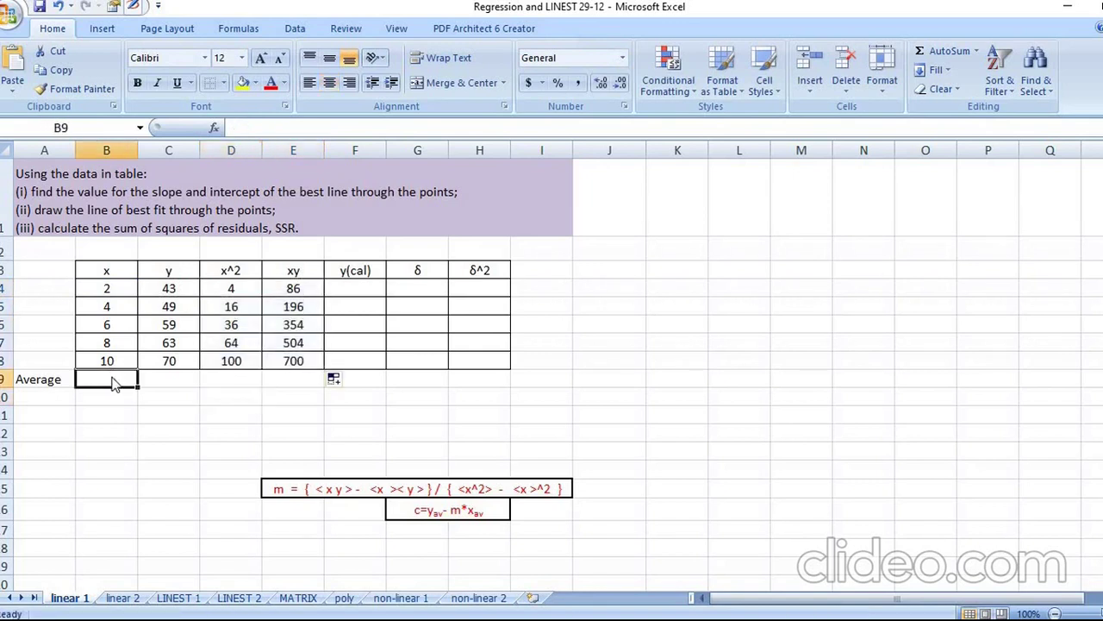
type("=")
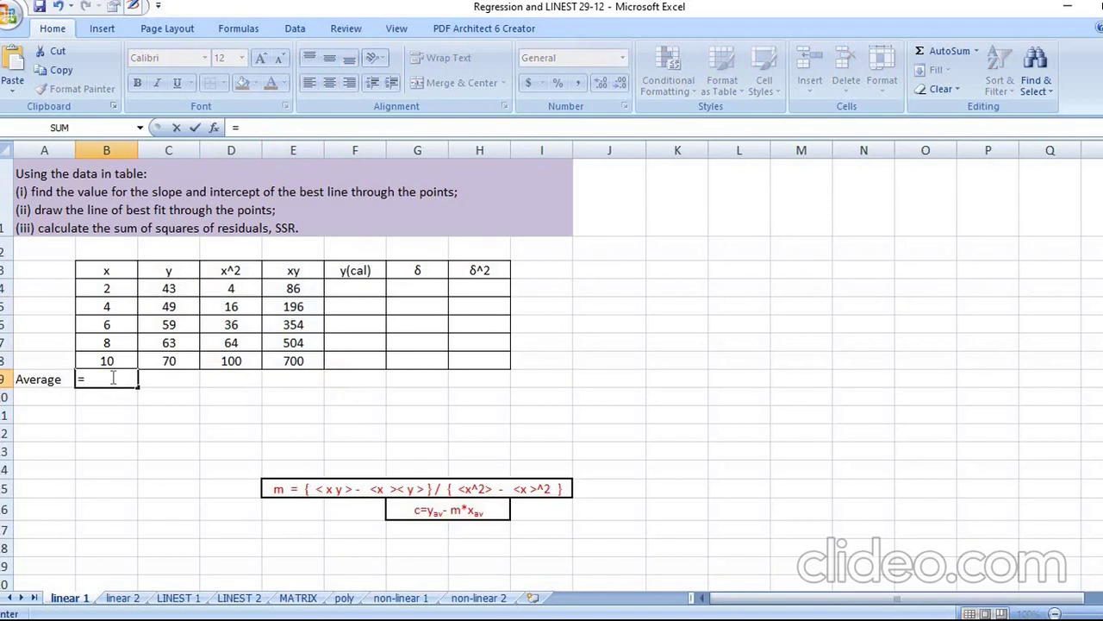
type("ave")
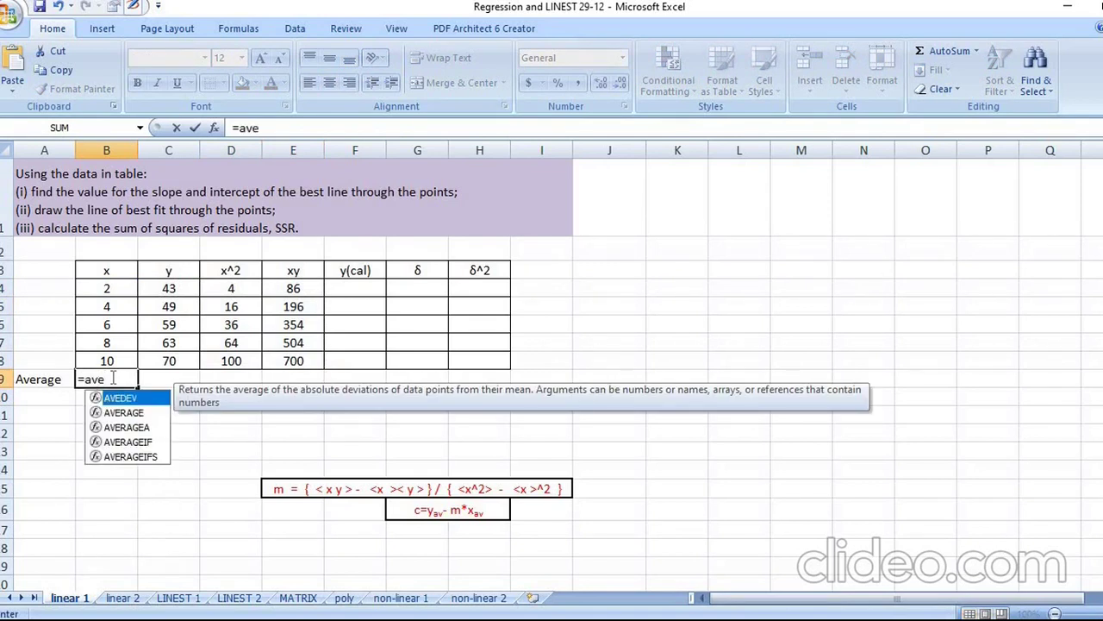
double_click(133, 412)
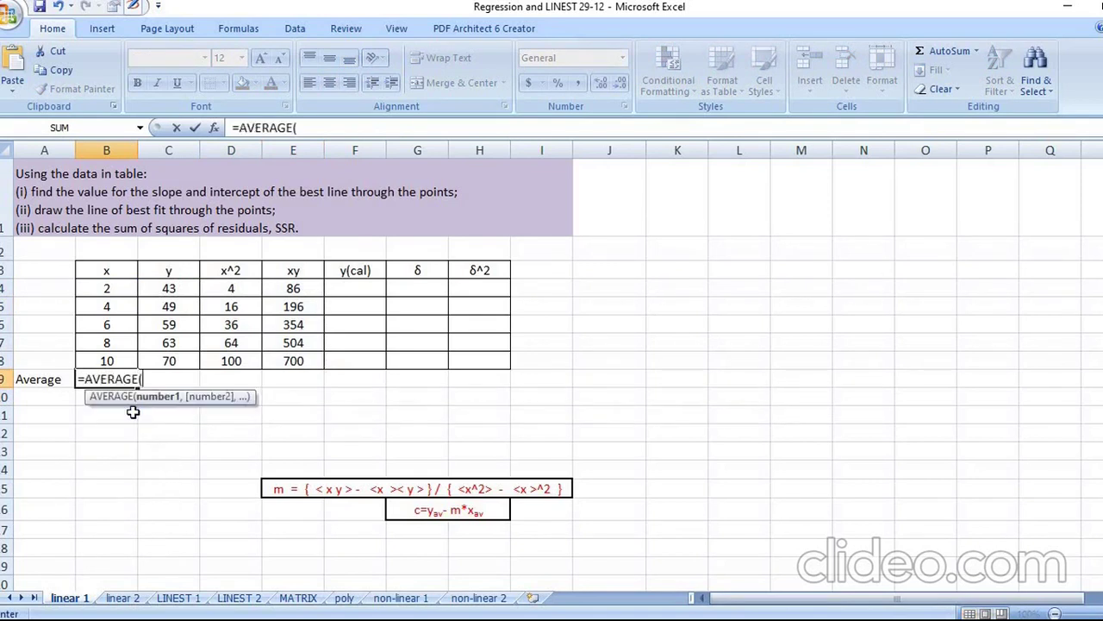
left_click_drag(113, 287, 112, 362)
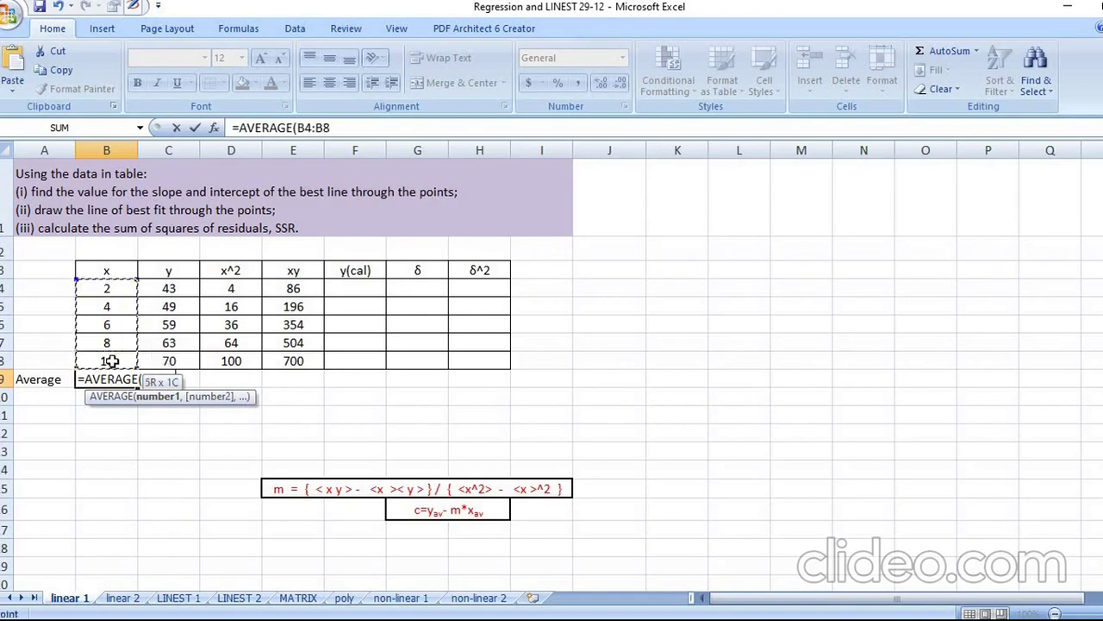
type(")")
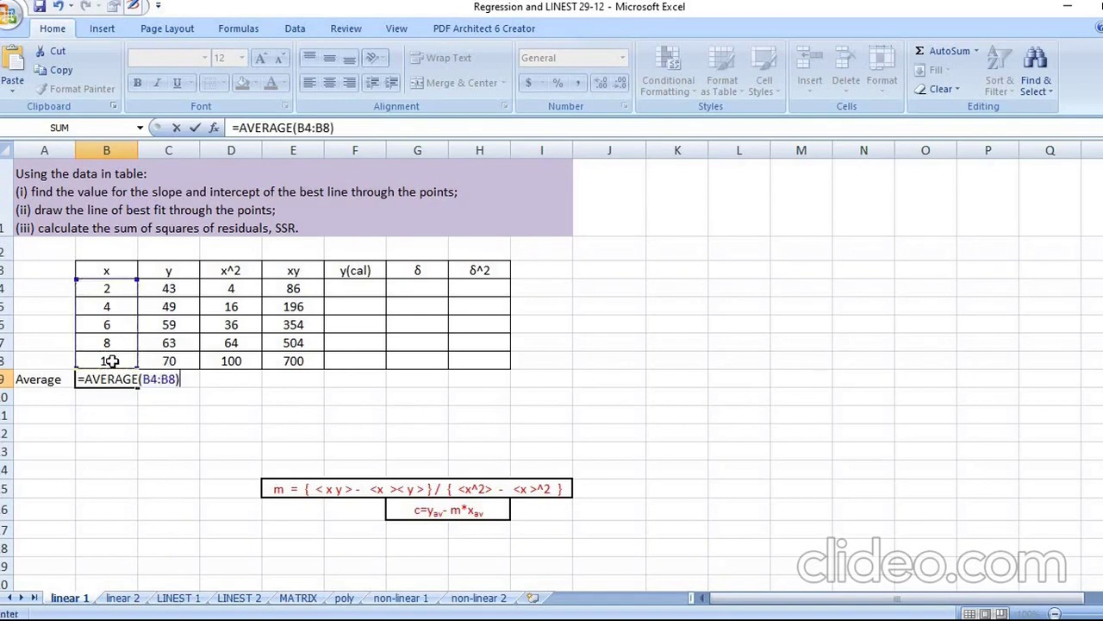
key("Return")
- Fill the average formula from B9 across to E9 for the y, x^2 and xy columns
left_click(134, 380)
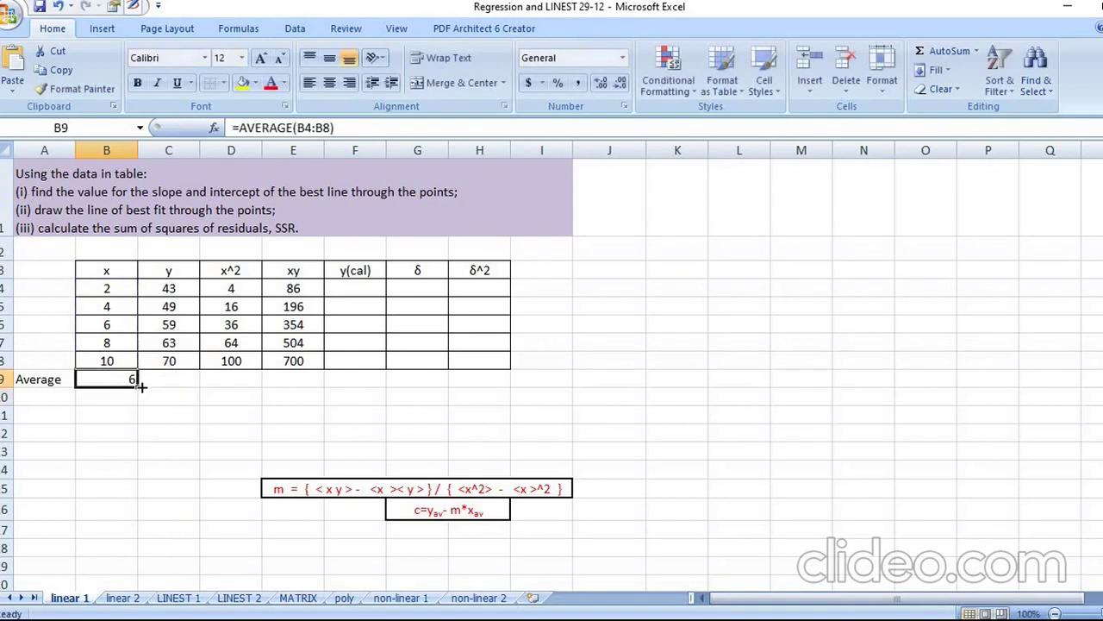
left_click_drag(141, 387, 312, 380)
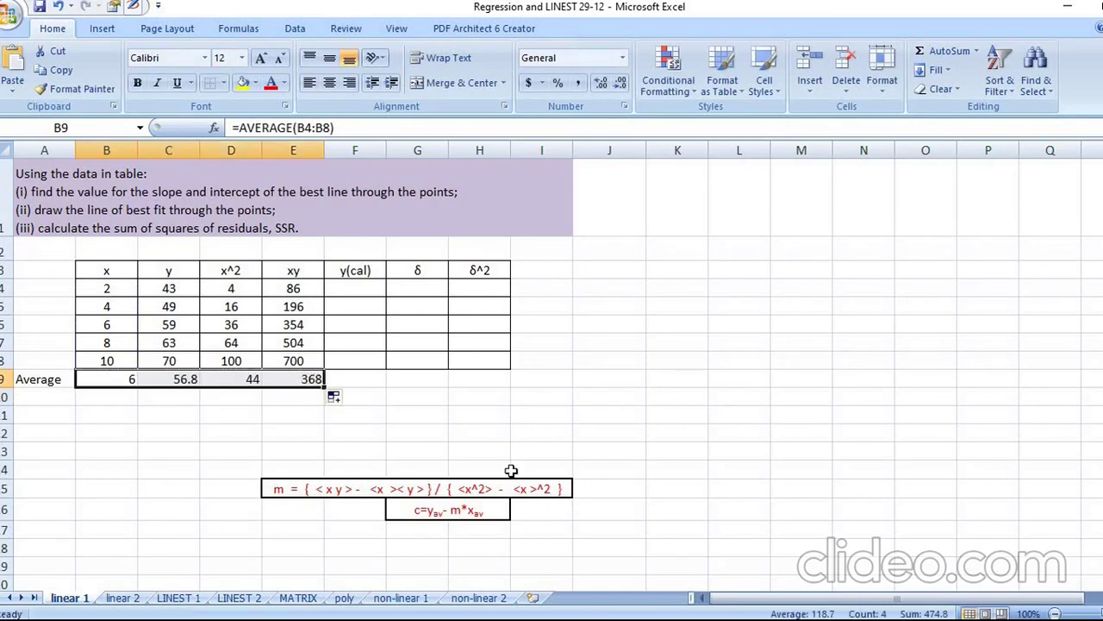
left_click(513, 470)
- Calculate the slope m in cell K15 with the formula =(E9-(B9*C9))/(D9-(B9^2))
left_click(665, 486)
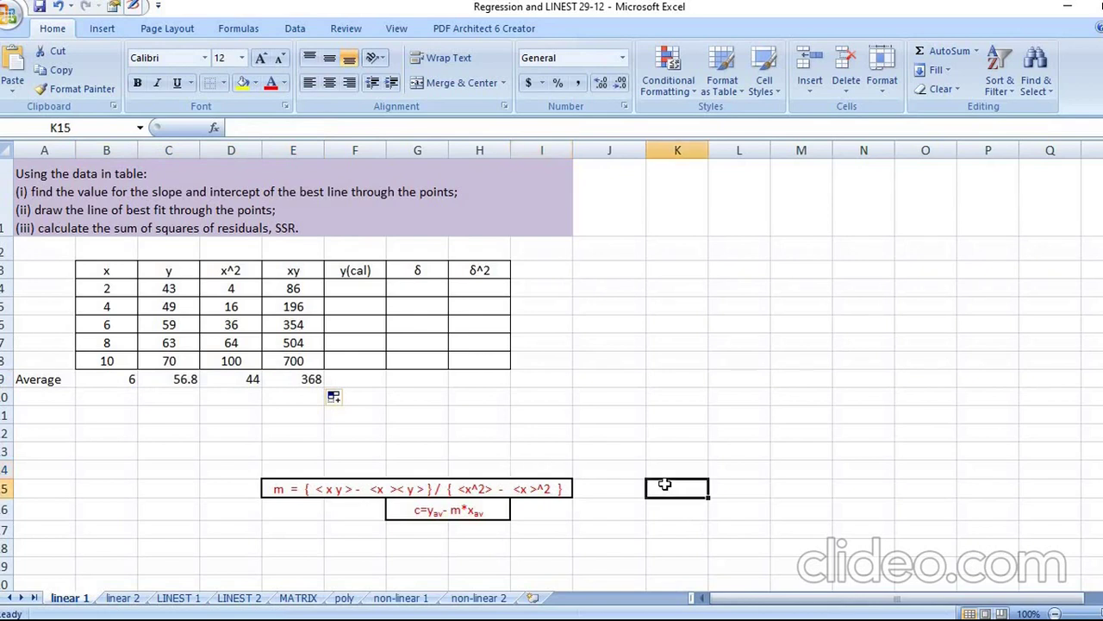
type("=")
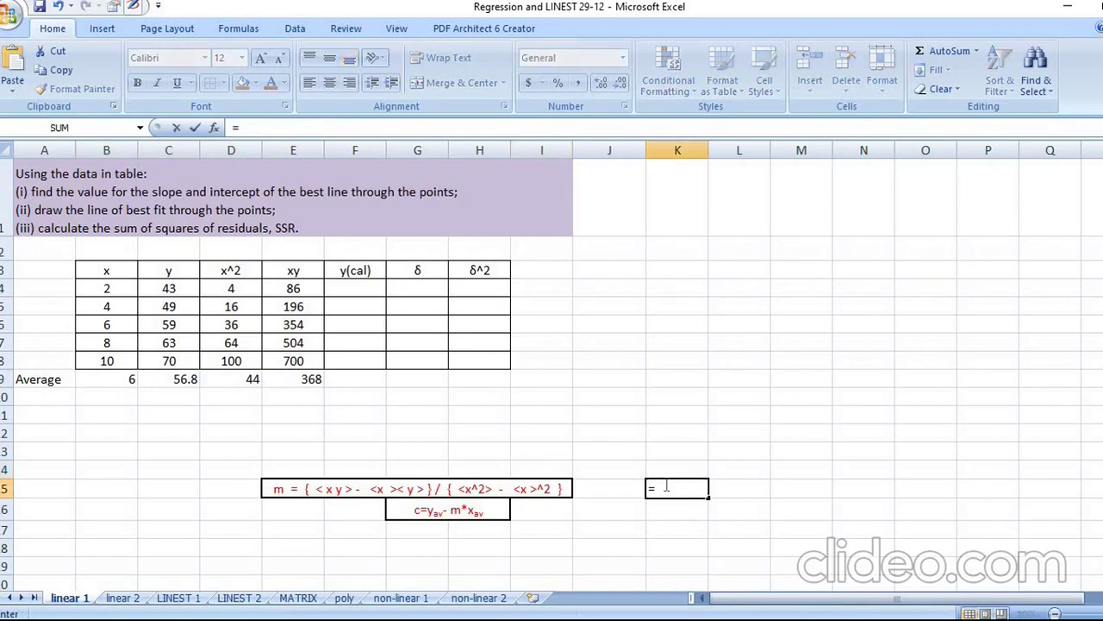
type("(")
left_click(294, 379)
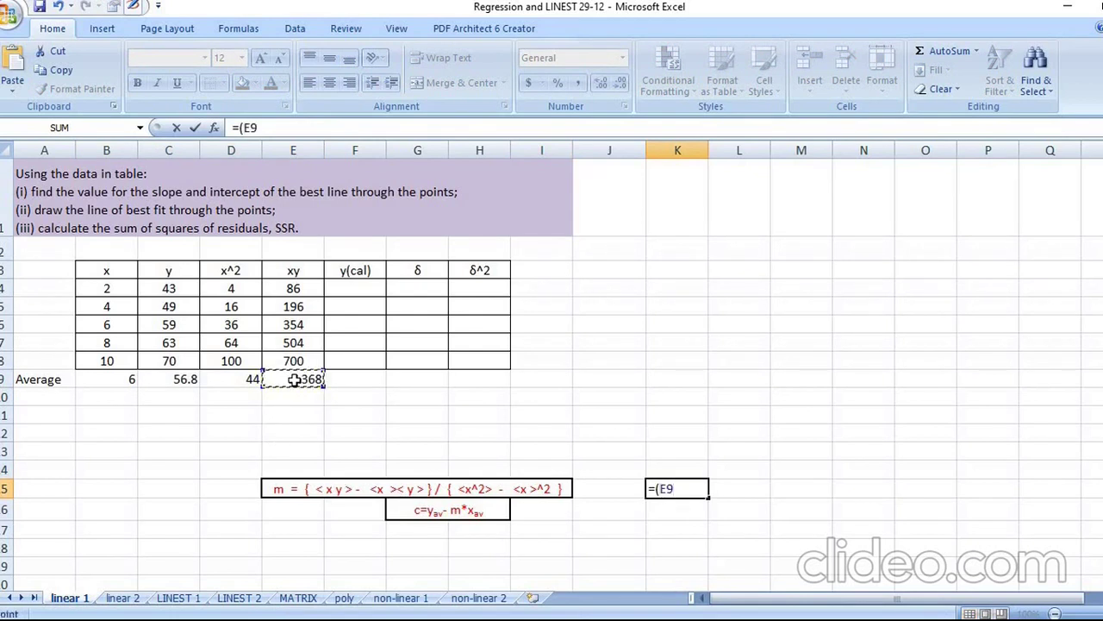
type("-(")
left_click(131, 379)
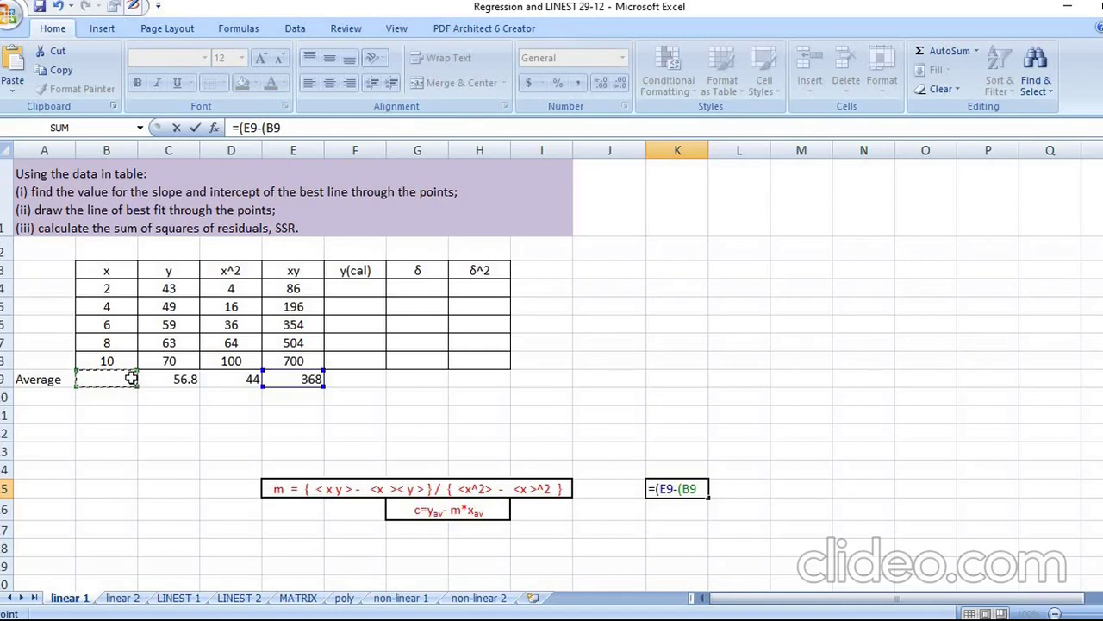
type("*")
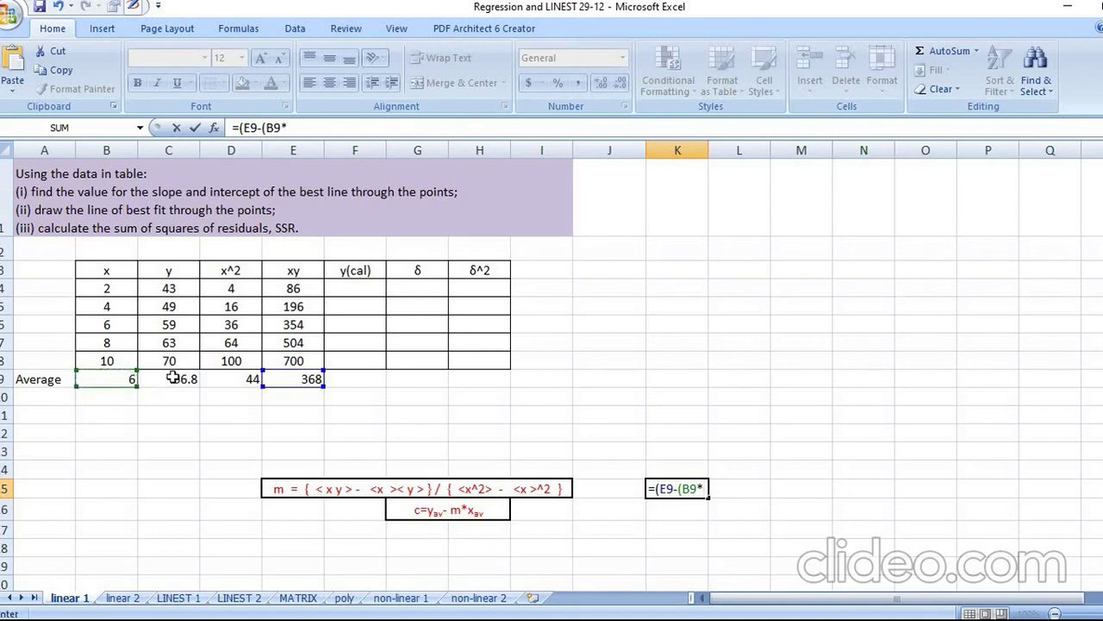
left_click(172, 380)
type(")")
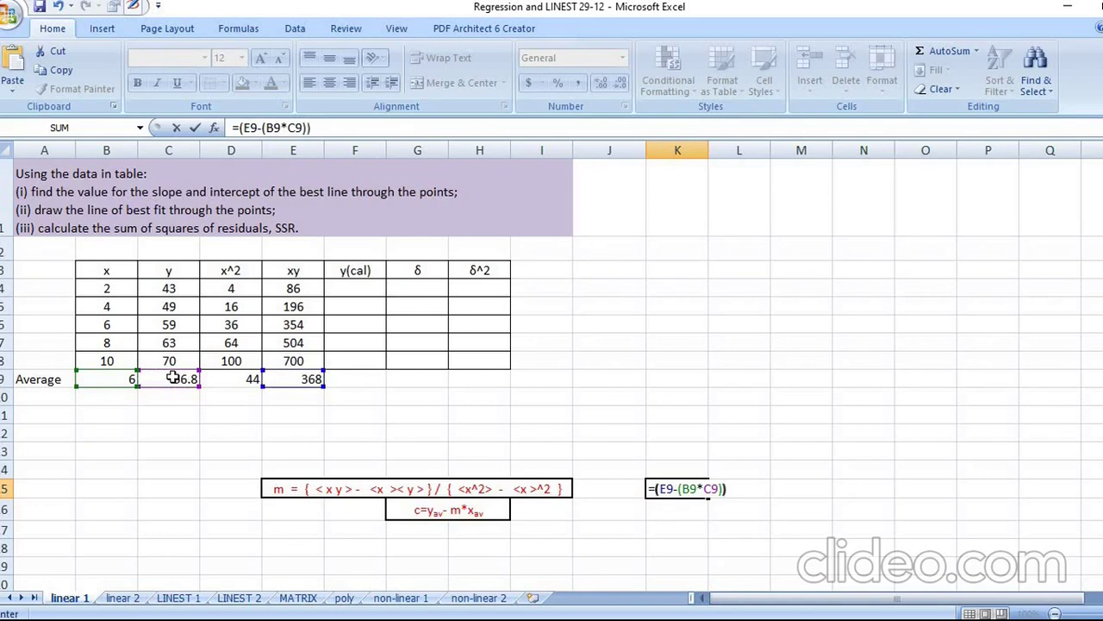
type(")/(")
left_click(247, 382)
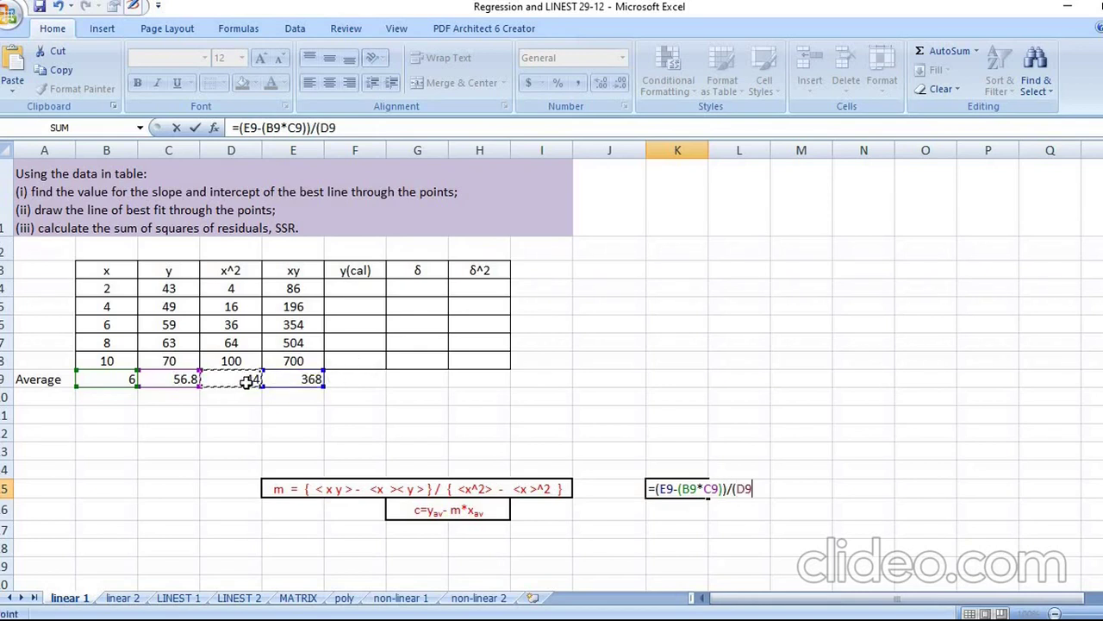
type("-(")
left_click(120, 379)
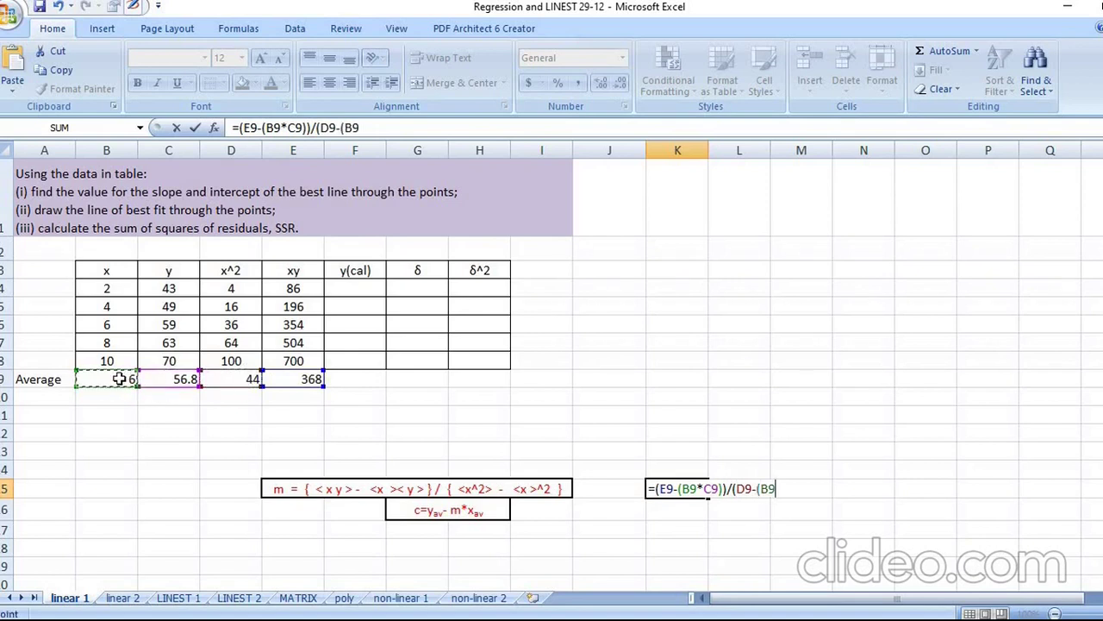
type("^2")
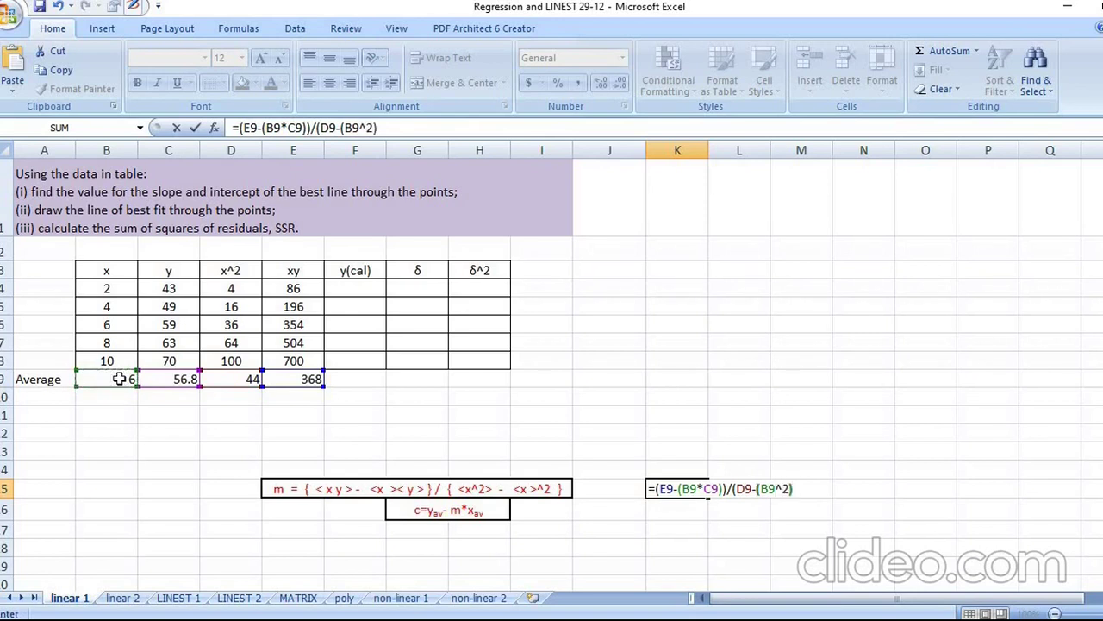
type(")")
key("Return")
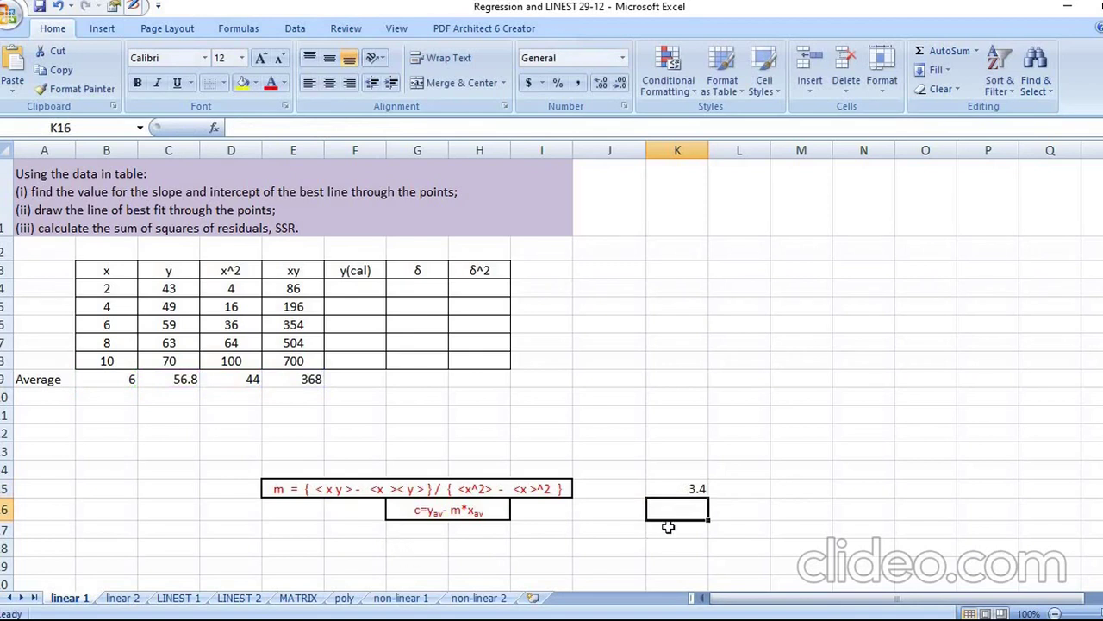
- Calculate the intercept c in cell K16 with the formula =C9-(K15*B9)
type("=")
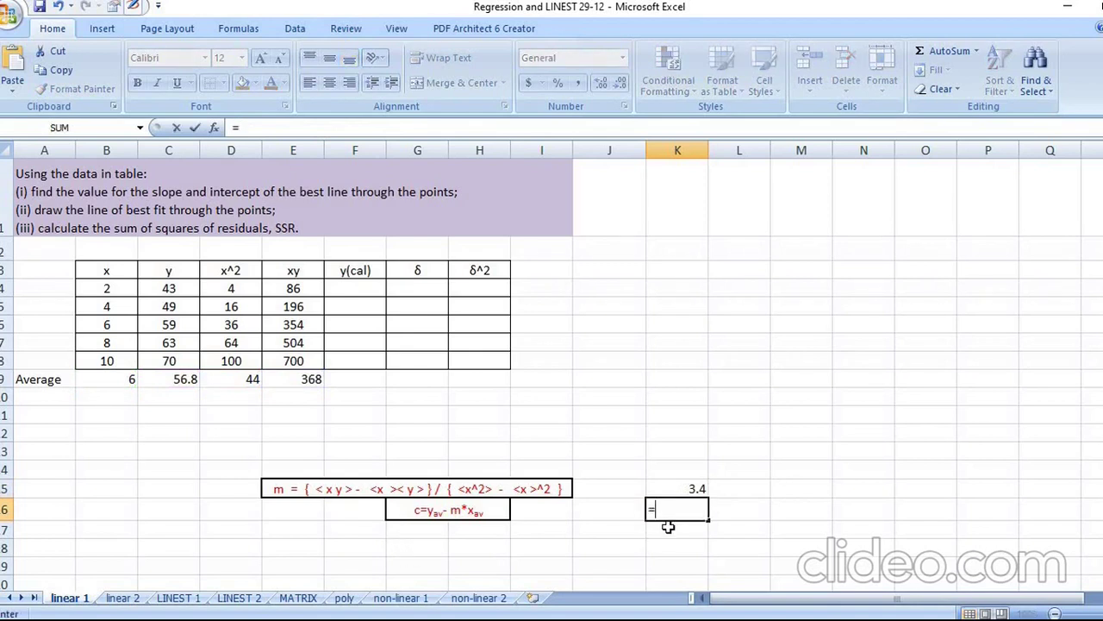
left_click(189, 379)
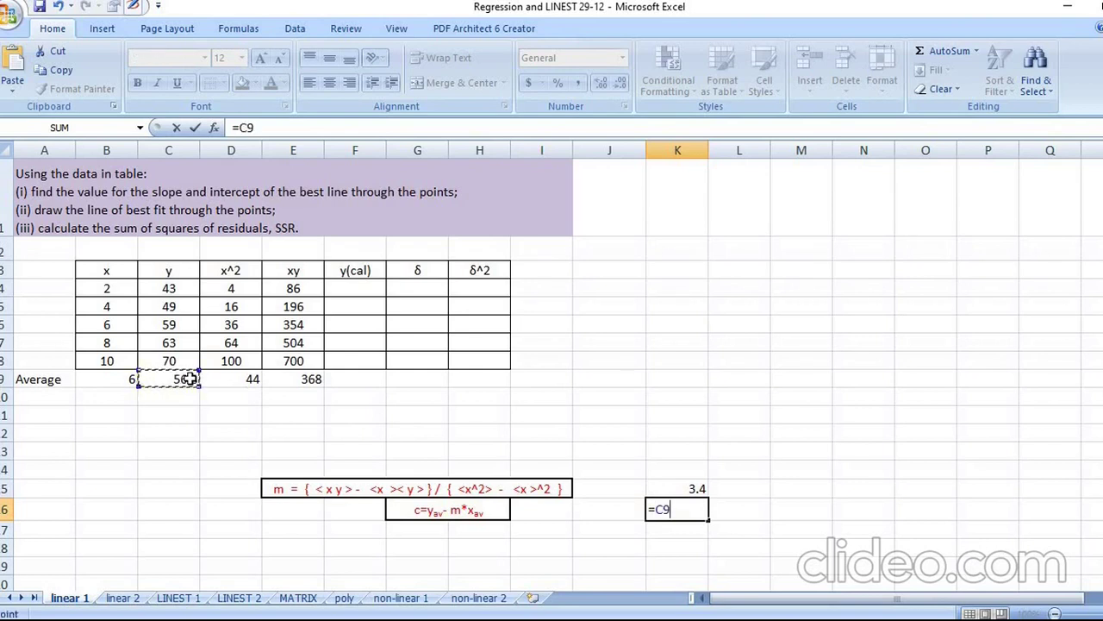
type("-")
left_click(681, 487)
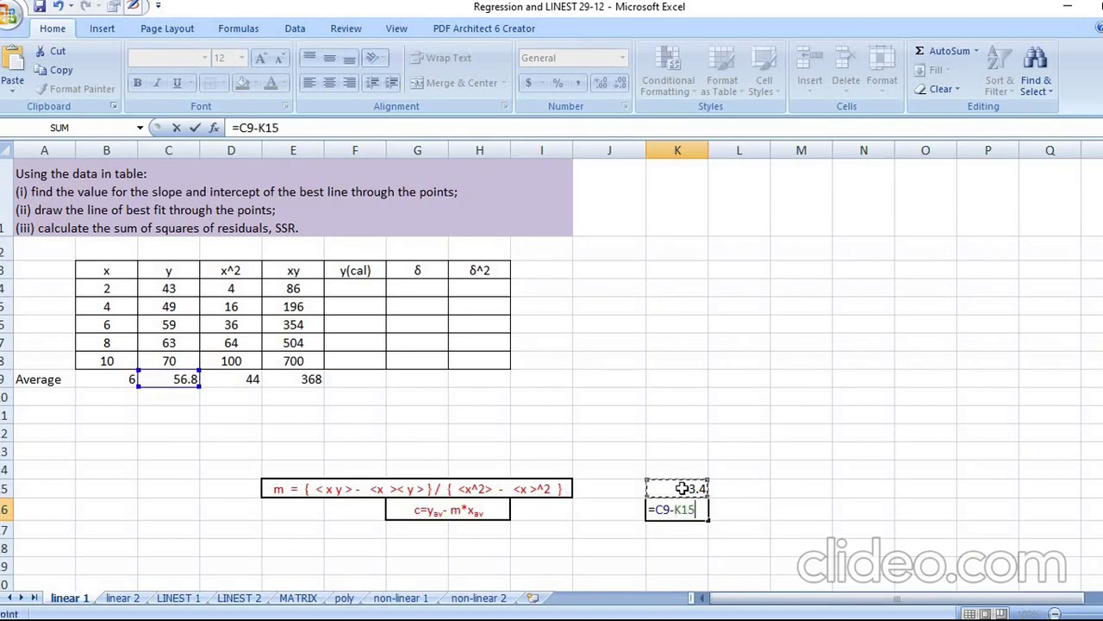
type("*")
left_click(125, 379)
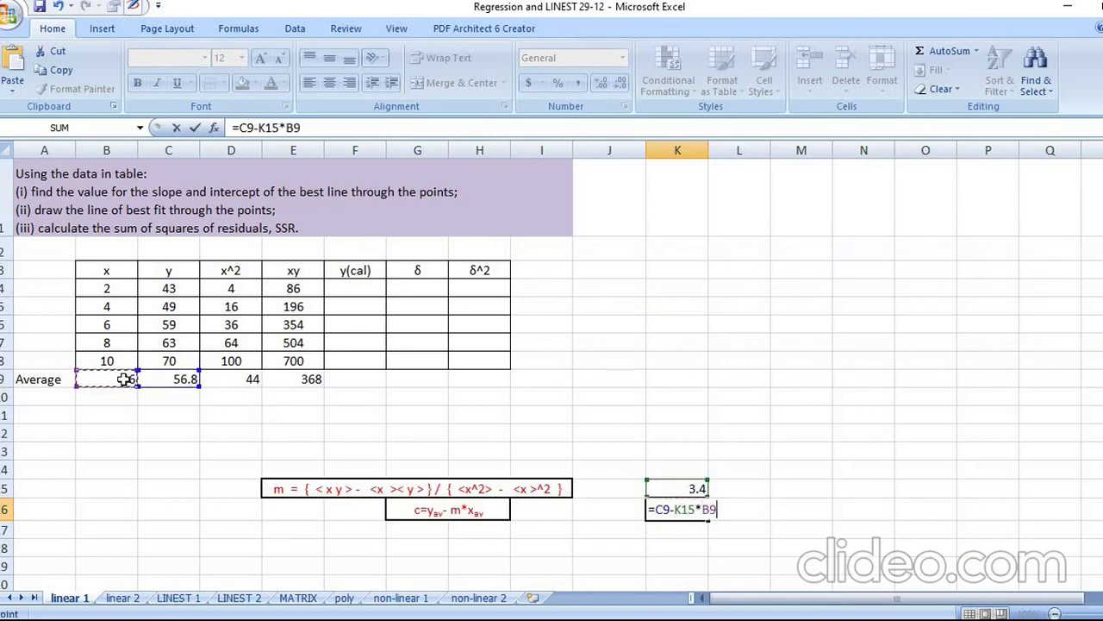
left_click(259, 128)
type("(")
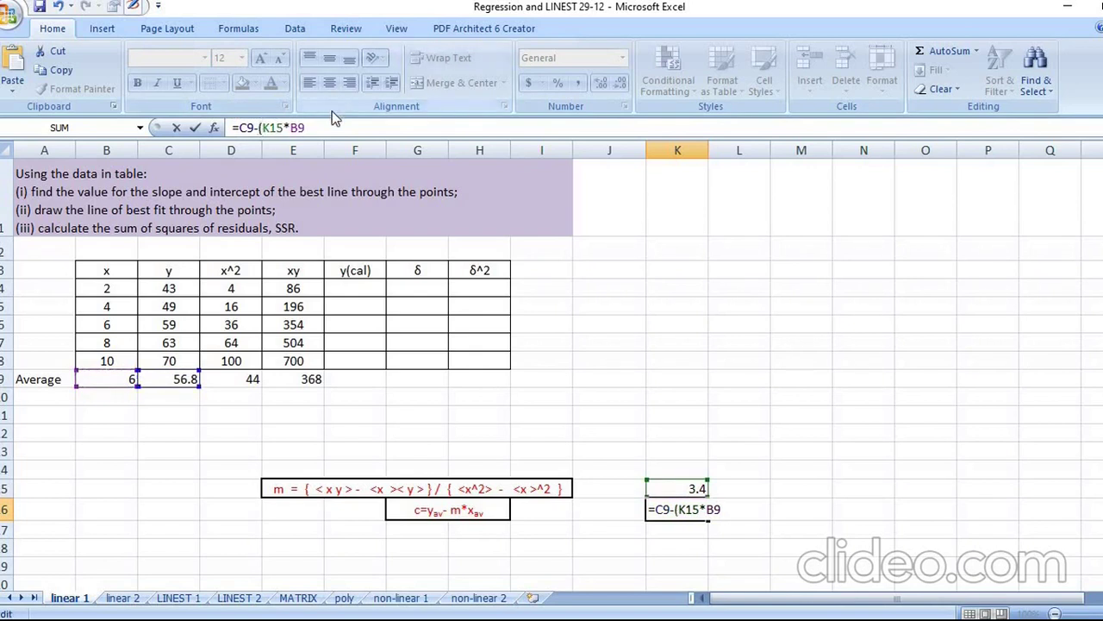
type(")")
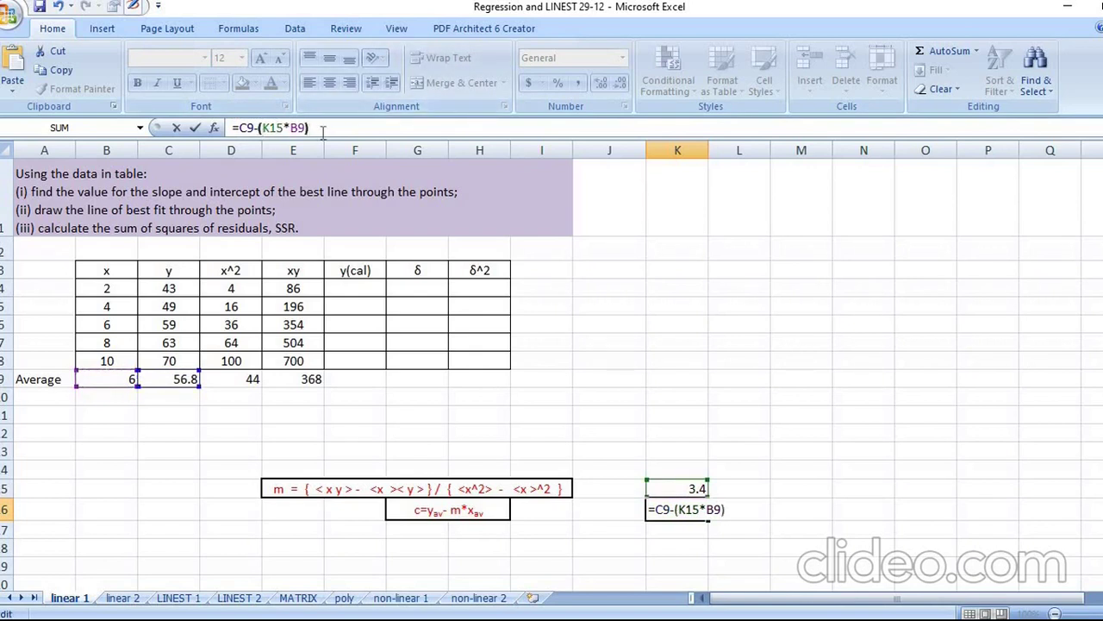
key("Return")
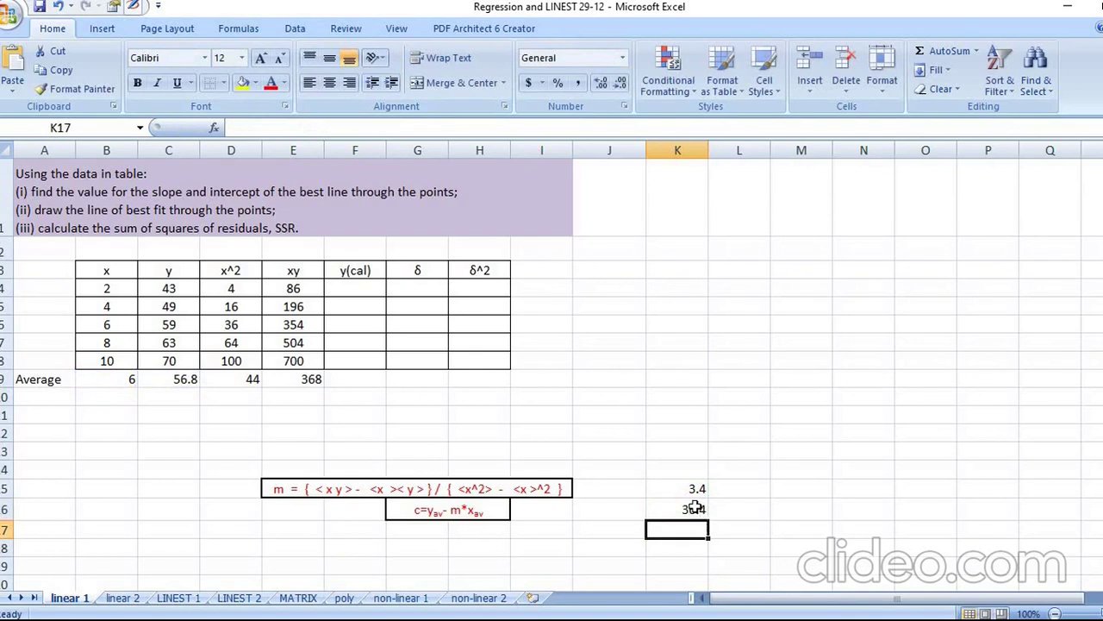
left_click(695, 510)
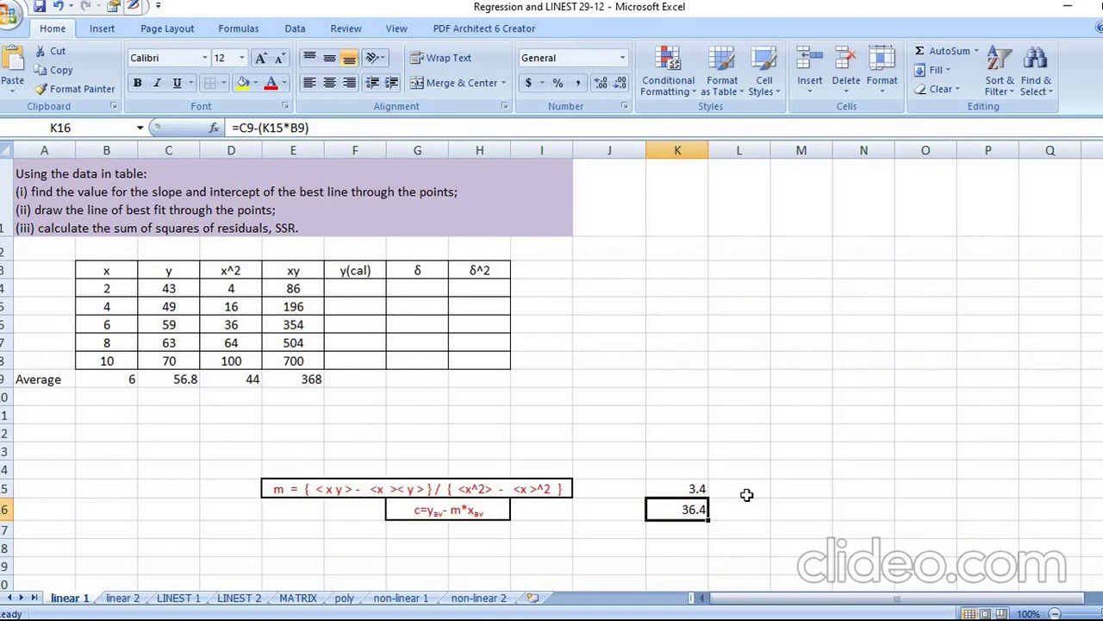
- Compute the slope in cell K7 with the built-in function =SLOPE(C4:C8,B4:B8)
left_click(674, 344)
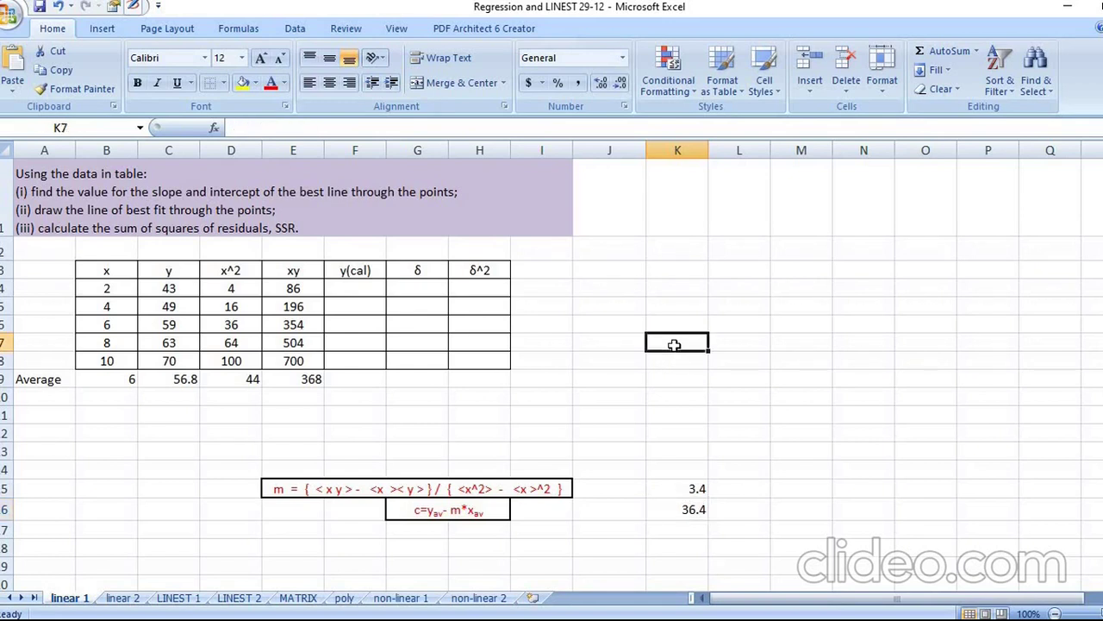
type("=slo")
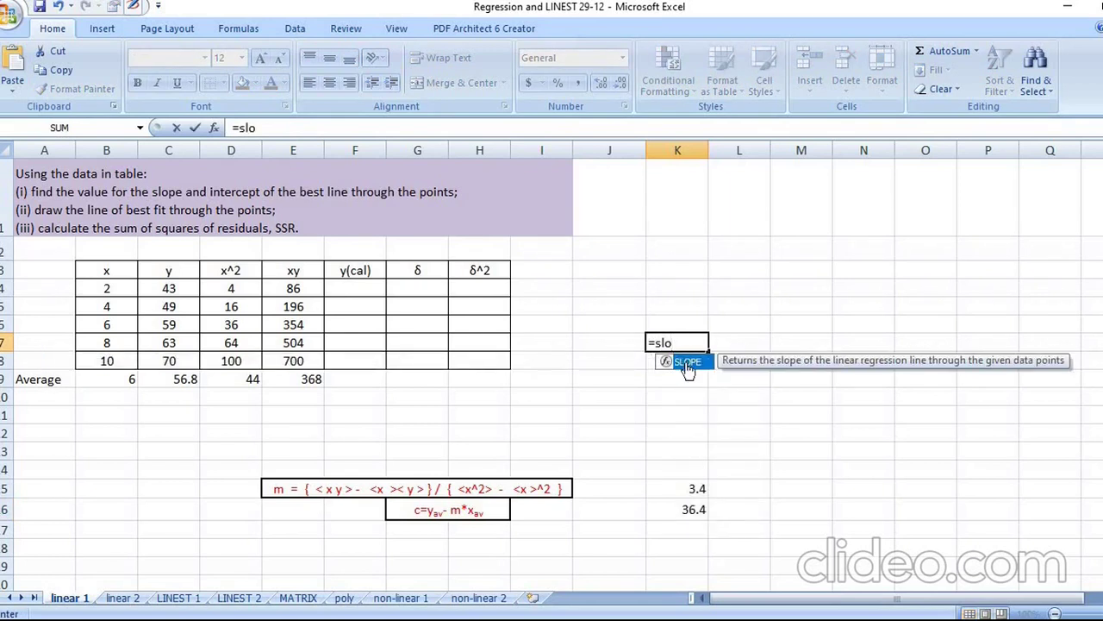
double_click(688, 366)
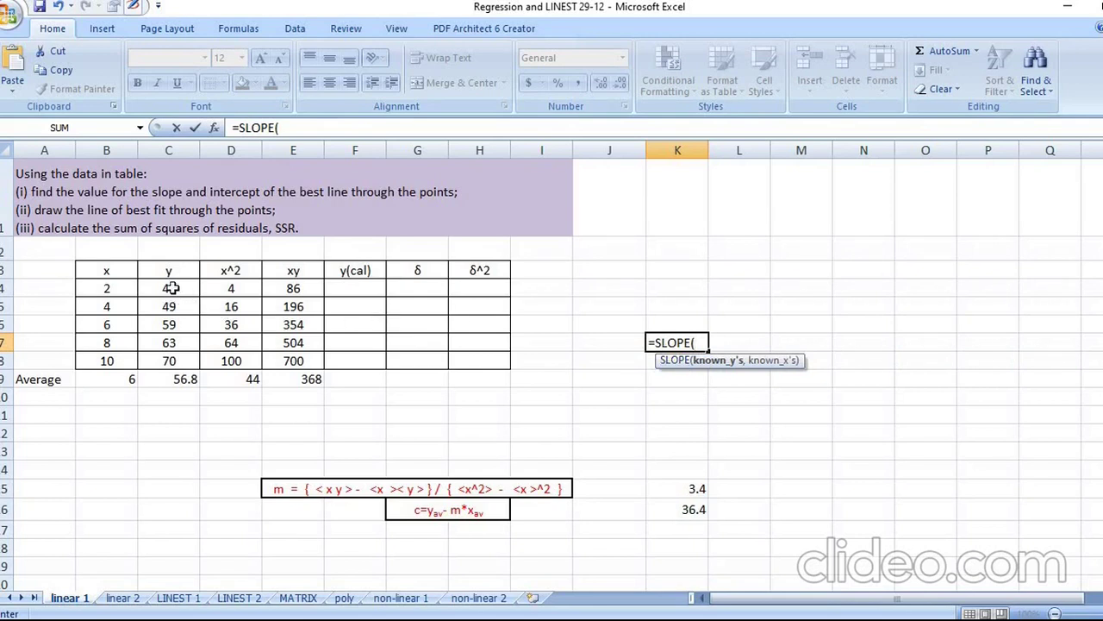
left_click_drag(172, 287, 180, 368)
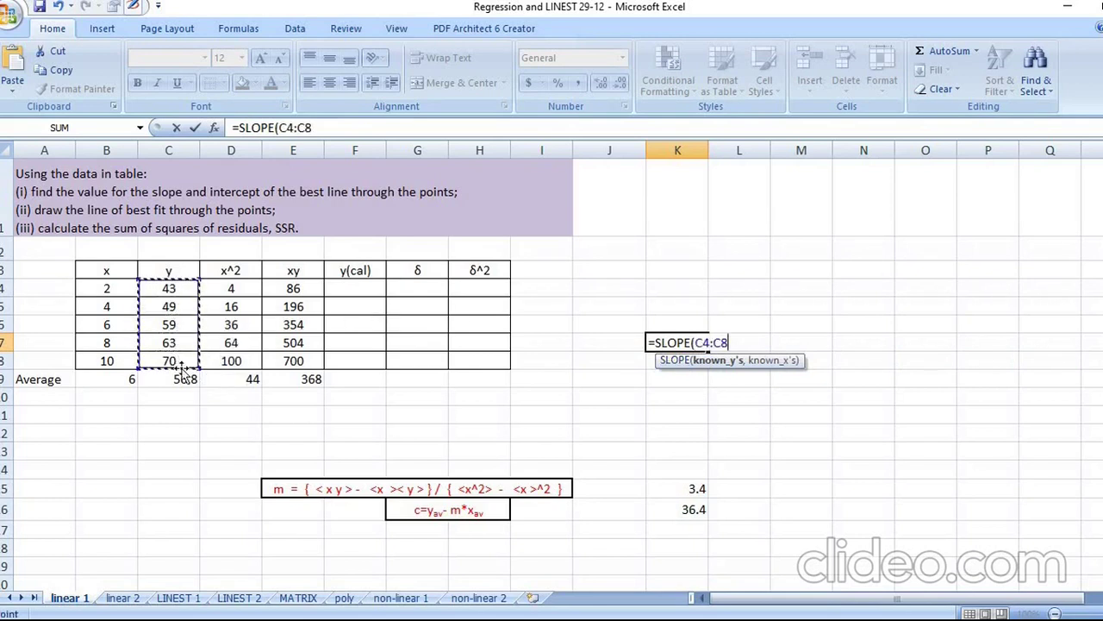
type(",")
left_click_drag(118, 288, 116, 362)
type(")")
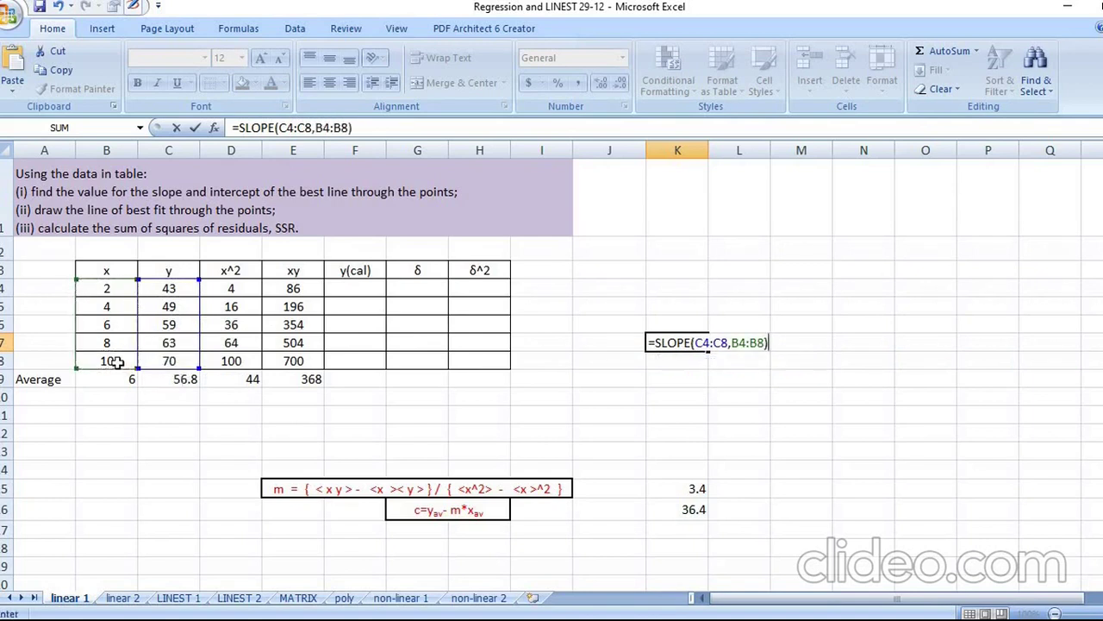
key("Return")
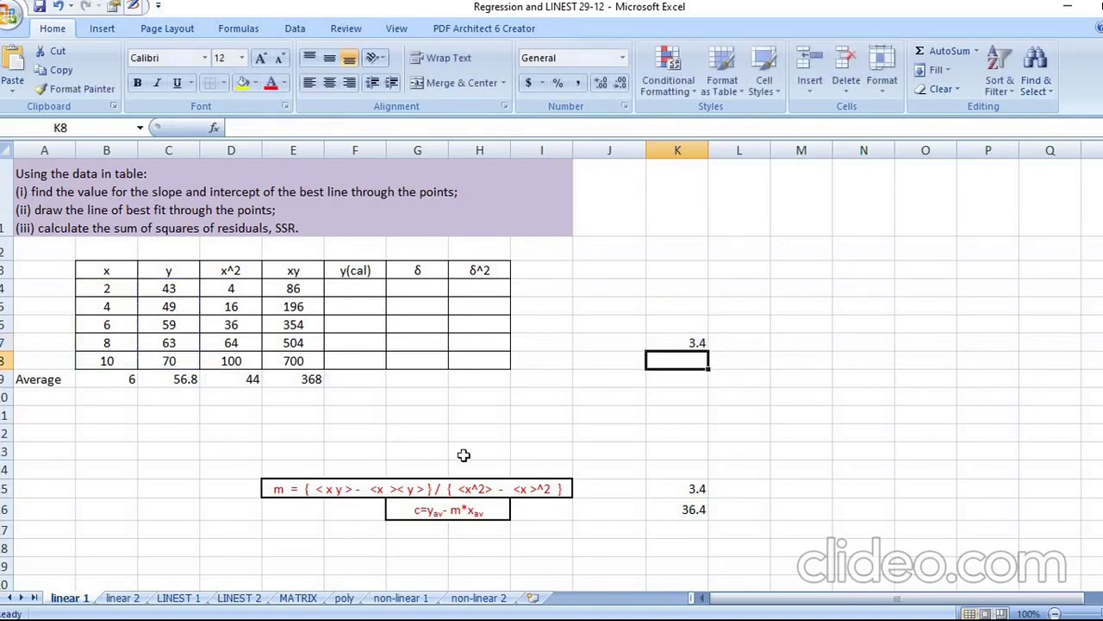
- Compute the intercept in cell K8 with the built-in function =INTERCEPT(C4:C8,B4:B8)
type("=")
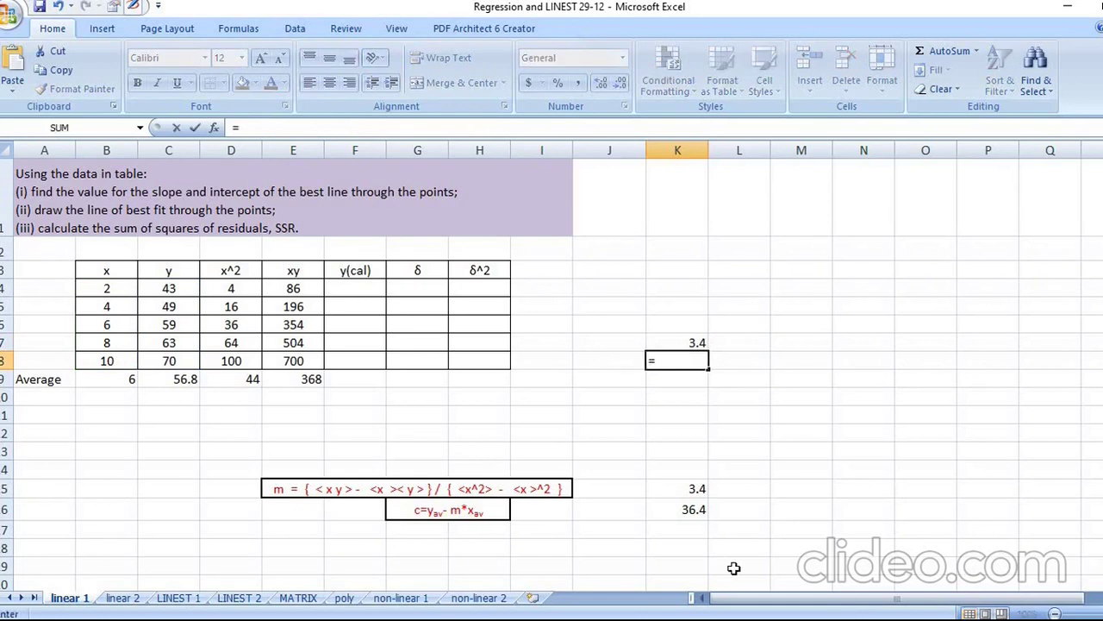
type("inter")
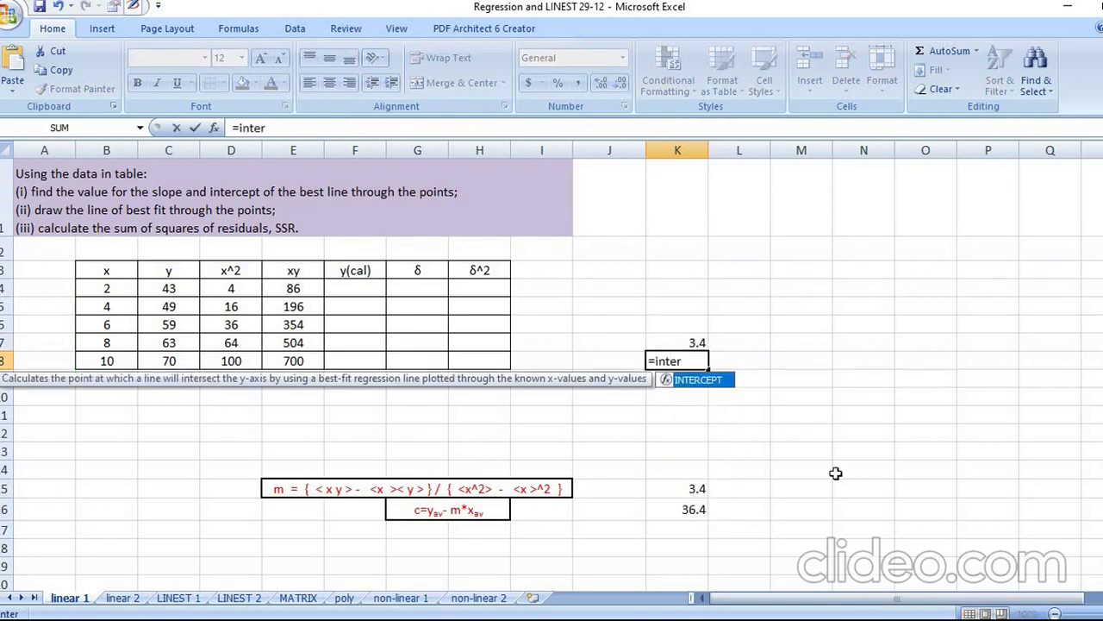
double_click(694, 381)
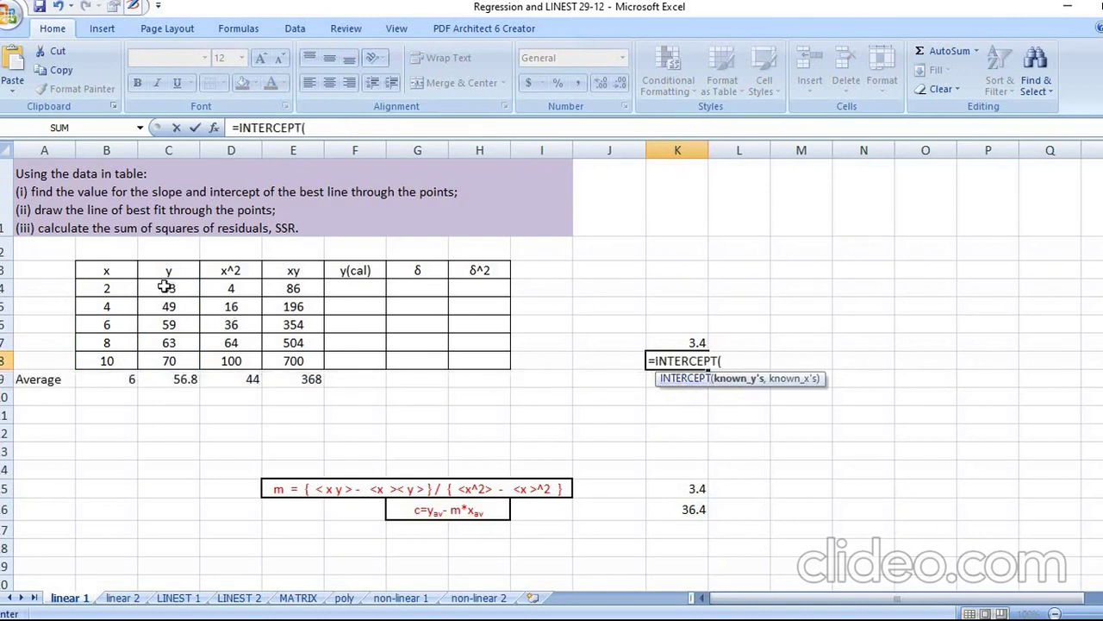
left_click_drag(168, 287, 173, 360)
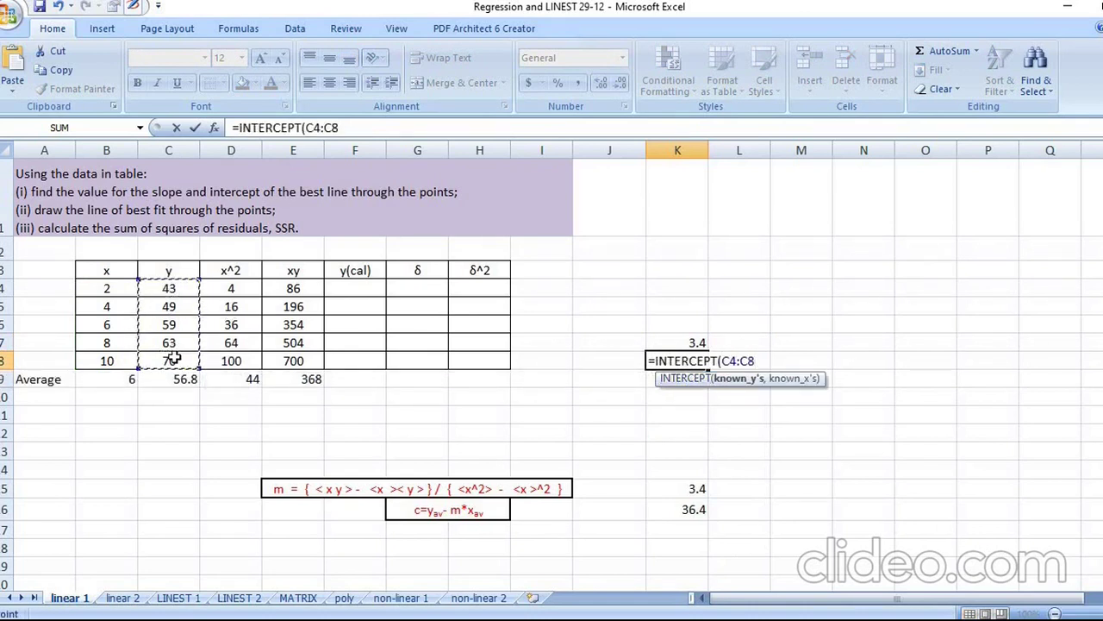
type(")")
key("BackSpace")
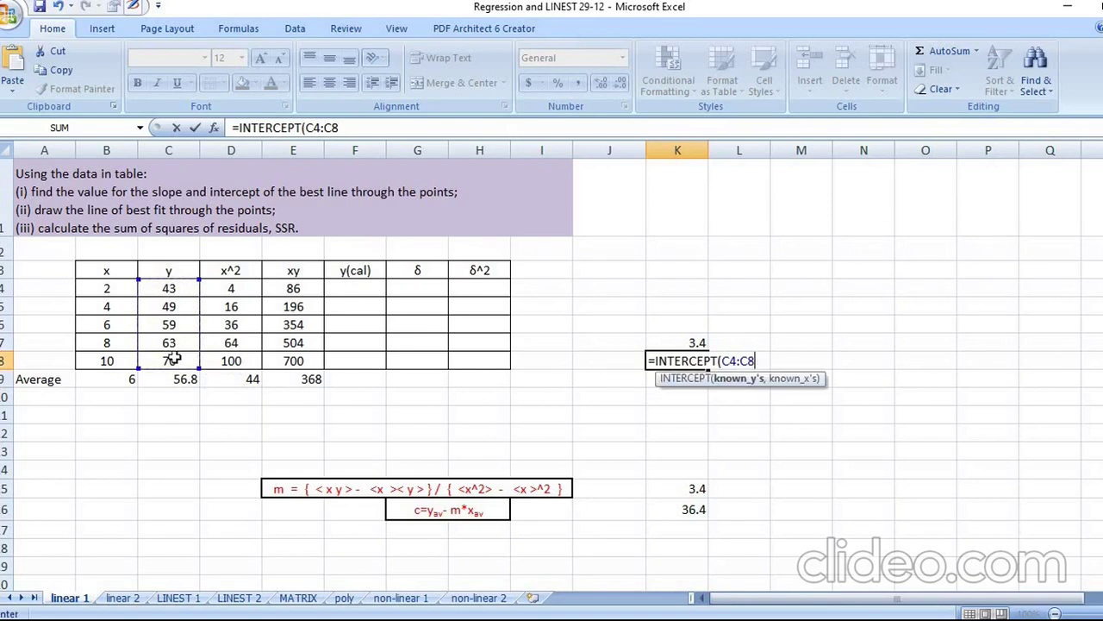
type(",")
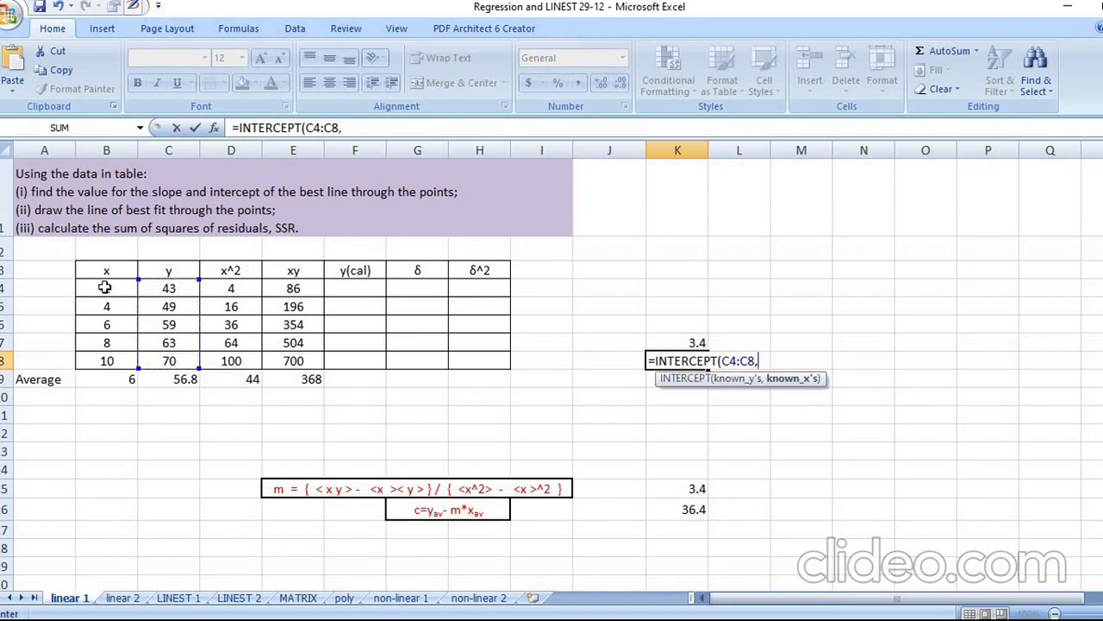
left_click_drag(106, 286, 116, 362)
type(")")
key("Return")
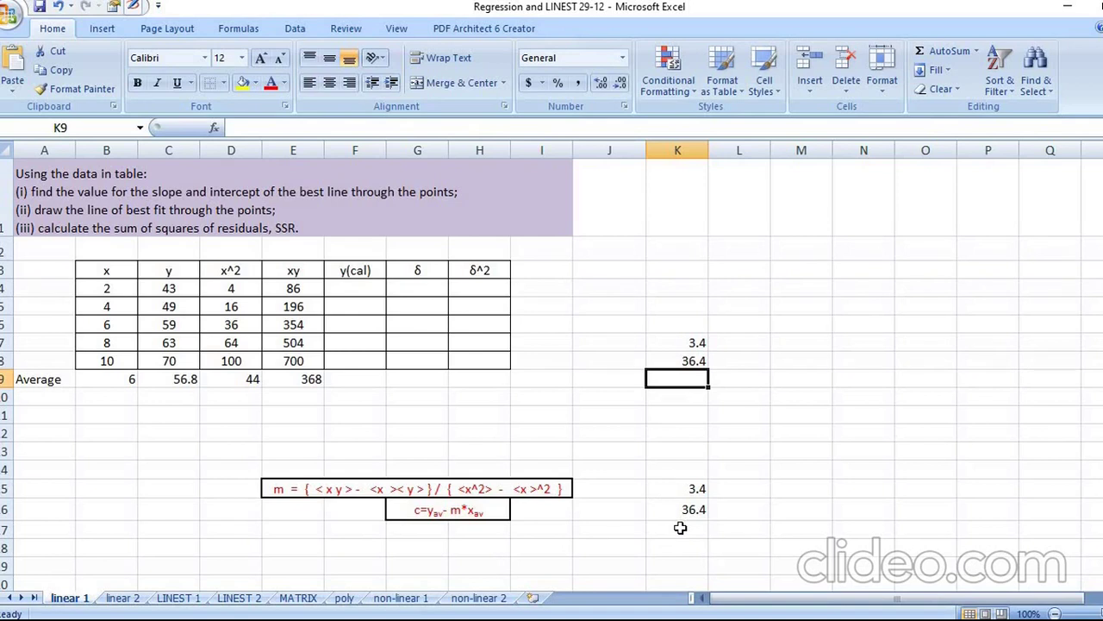
left_click(696, 344)
left_click(700, 360)
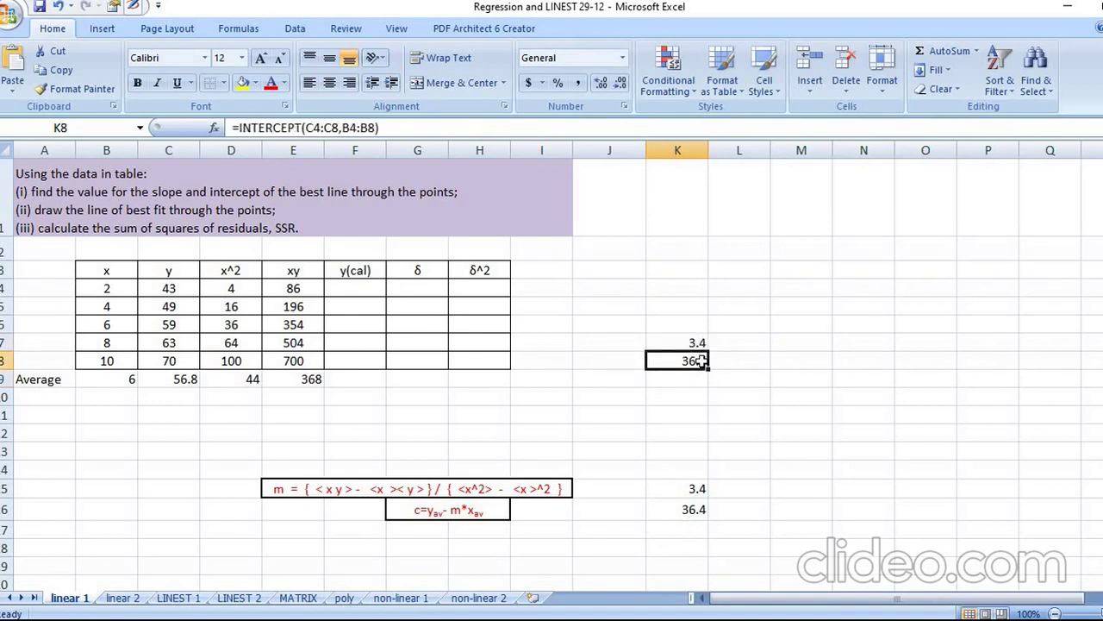
left_click(818, 453)
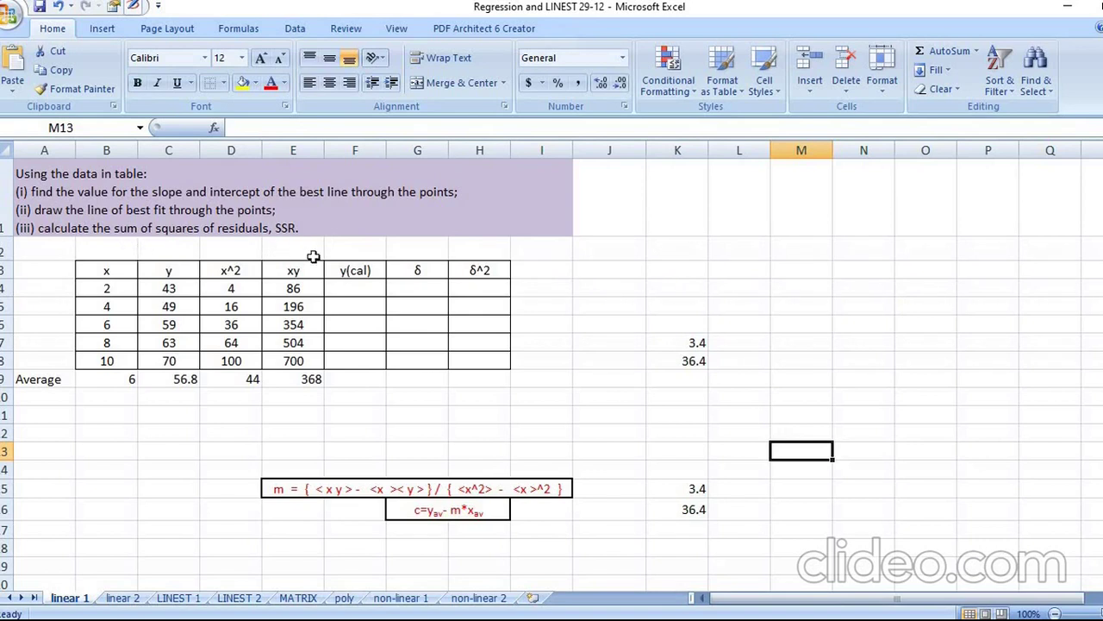
- Enter the y(cal) formula =(K15*B4)+K16 in cell F4, leaving it open for editing
left_click(356, 288)
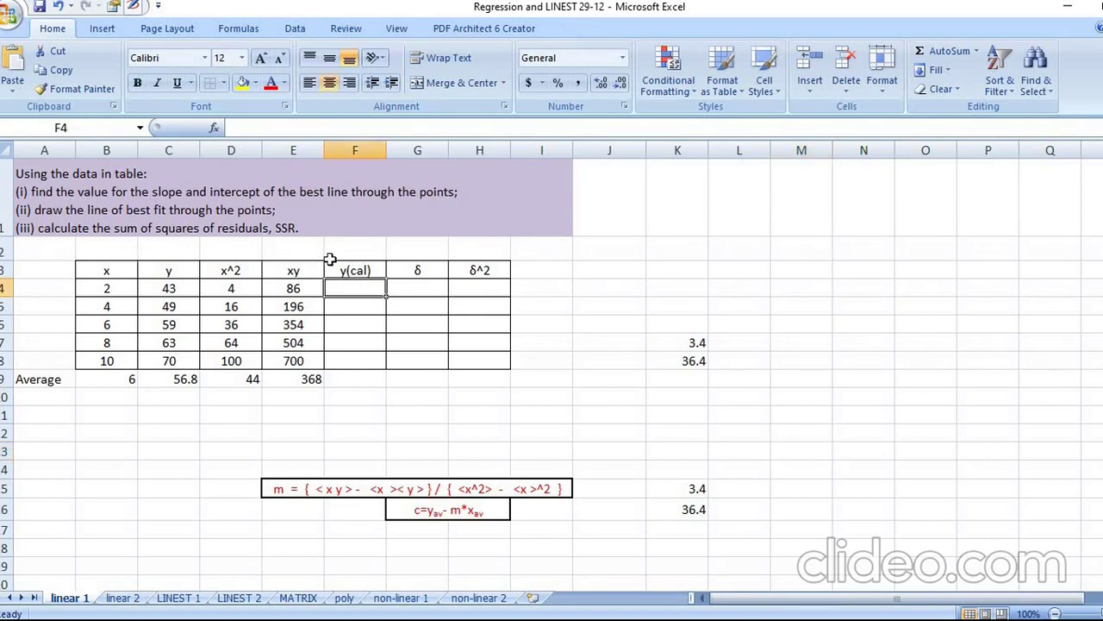
left_click(532, 429)
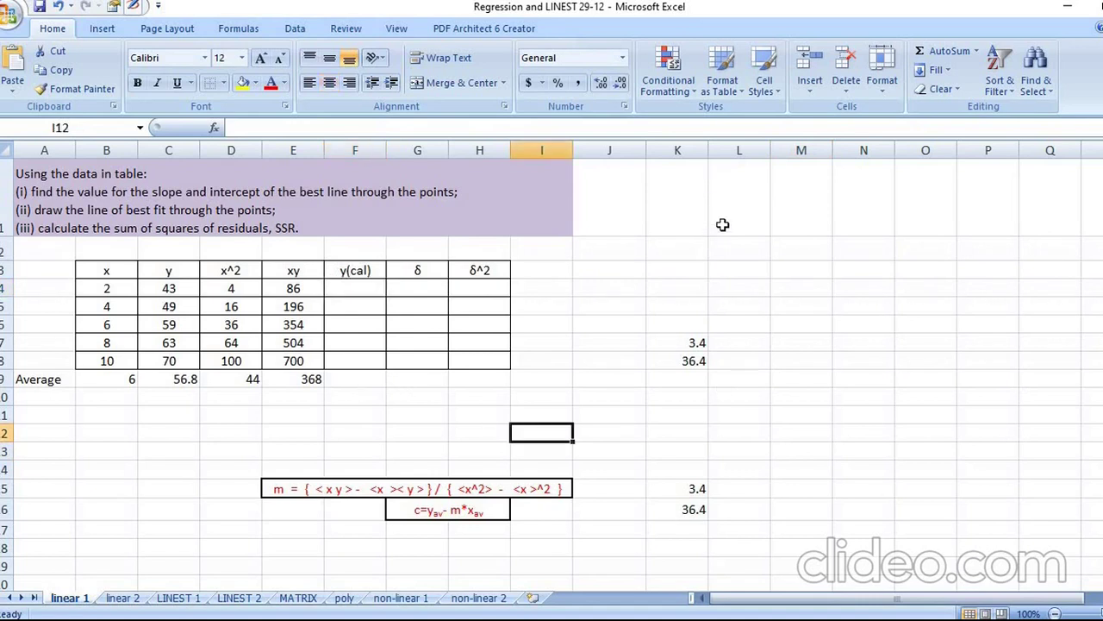
left_click(359, 283)
type("=")
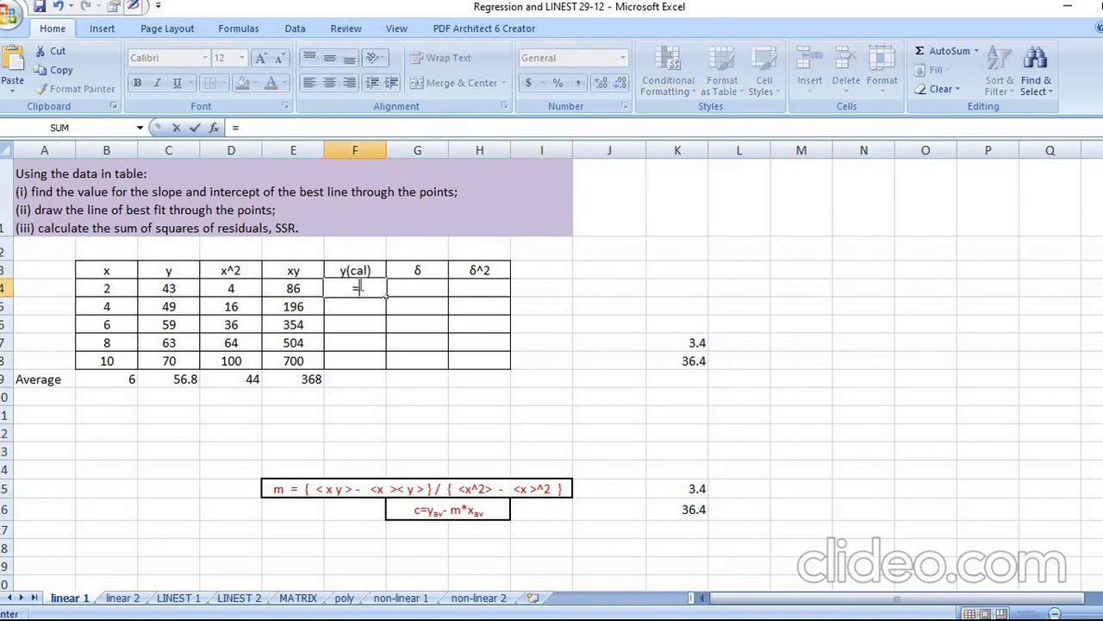
left_click(695, 488)
type("*")
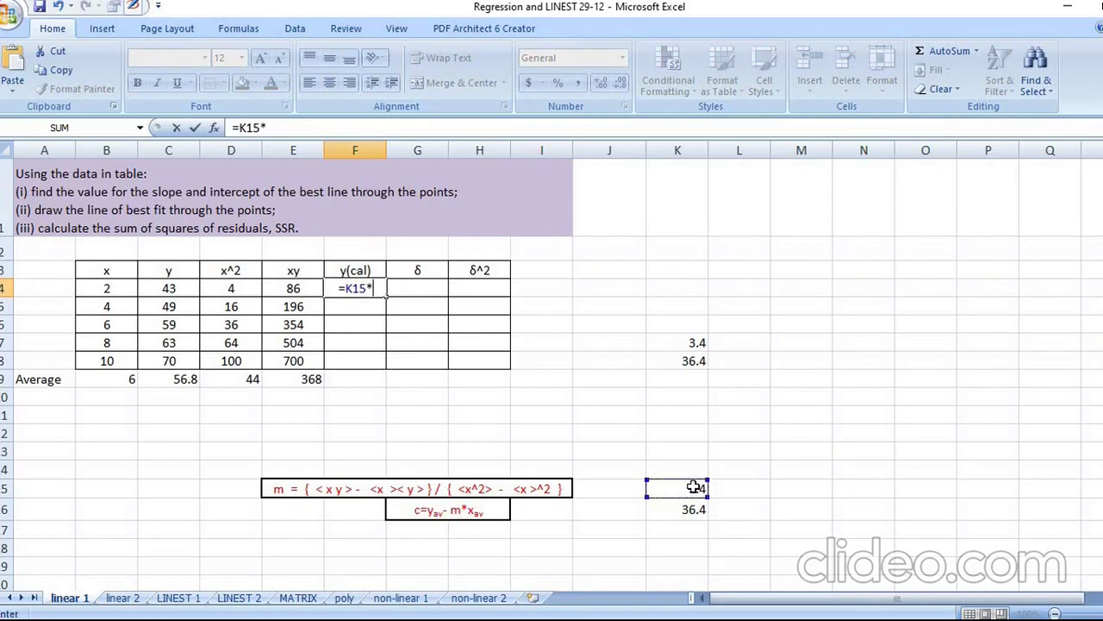
left_click(104, 288)
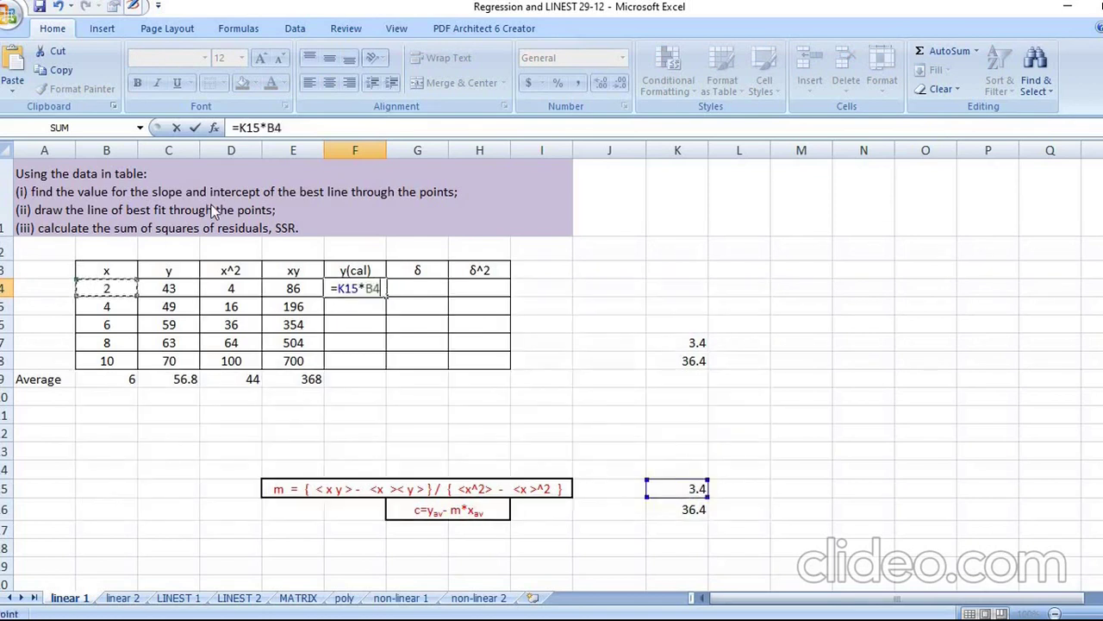
left_click(292, 128)
type(")")
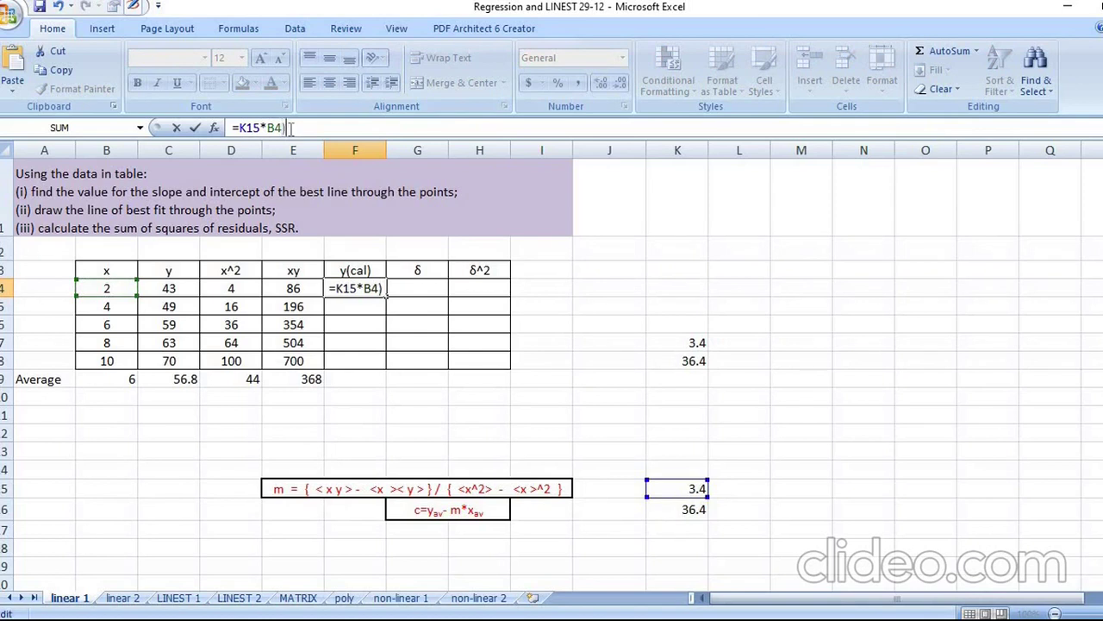
left_click(240, 128)
type("(")
left_click(307, 127)
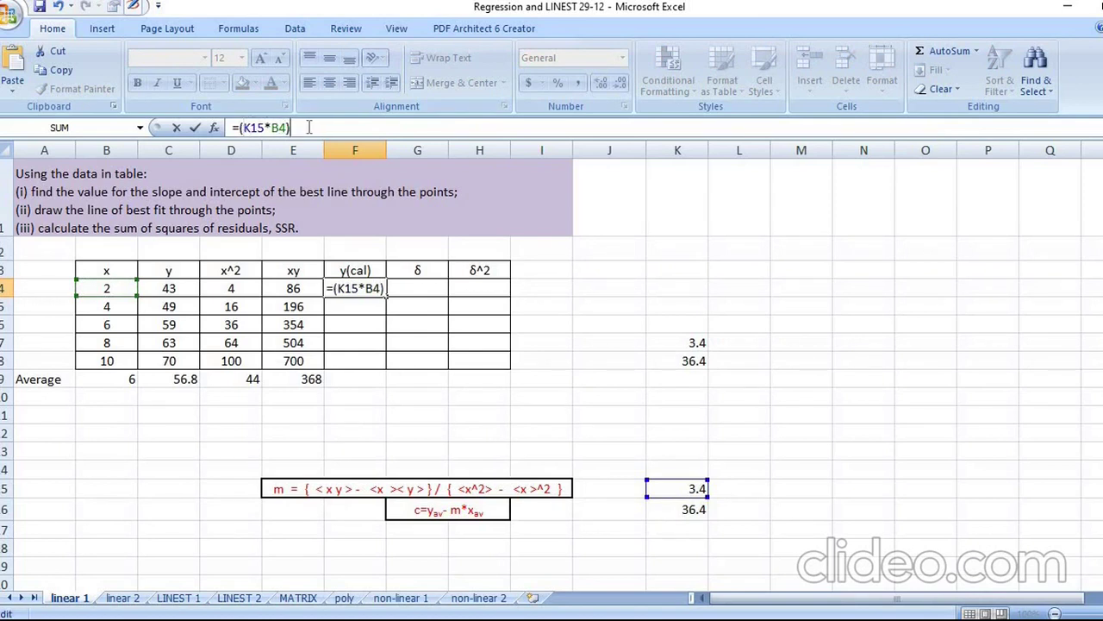
type("+")
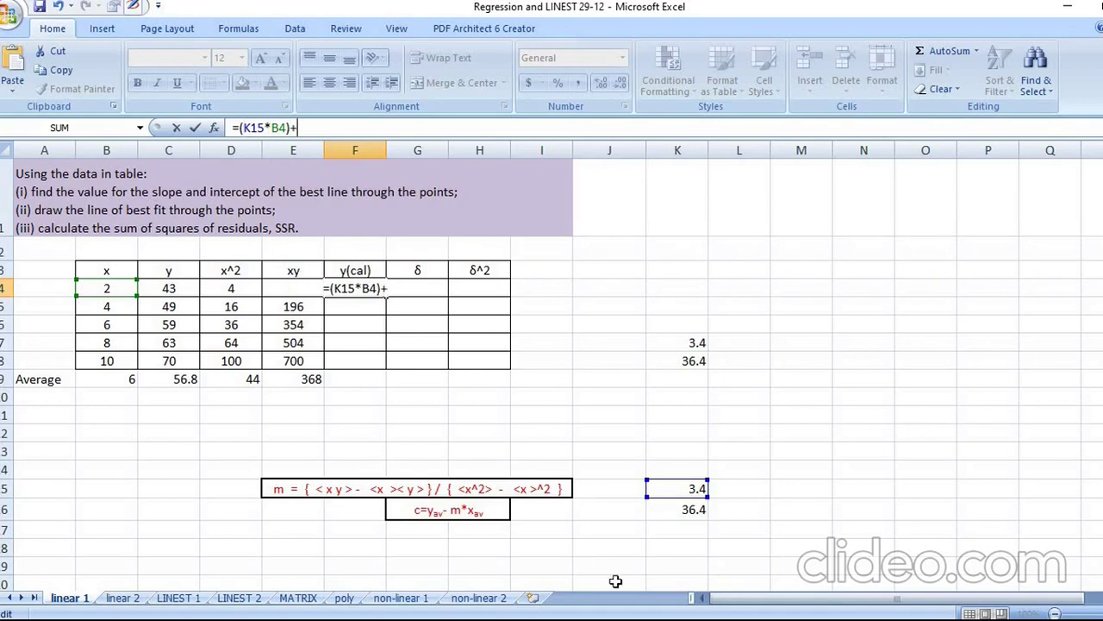
left_click(689, 509)
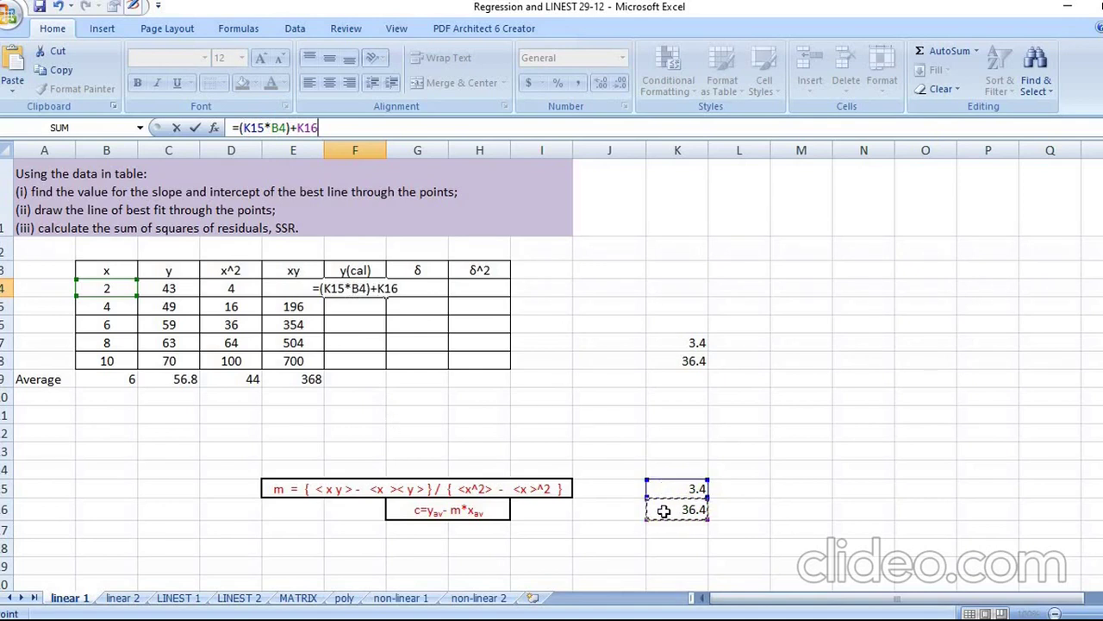
- Make the K15 and K16 references absolute in cell F4, giving =($K$15*B4)+$K$16, and fill the formula down to F8
left_click(243, 127)
type("$")
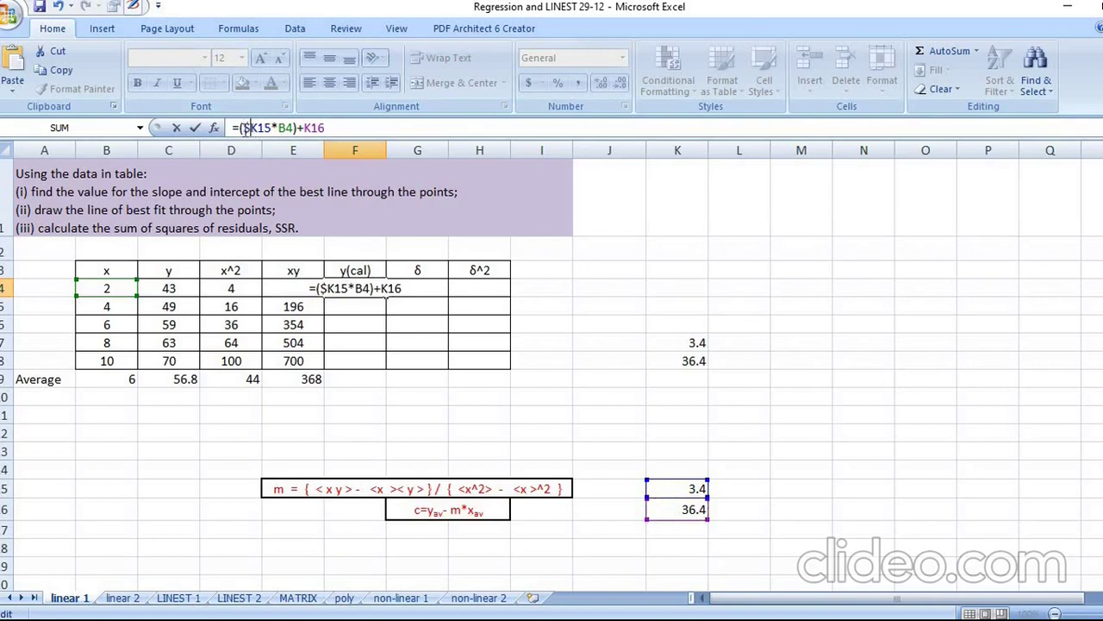
left_click(257, 128)
type("$")
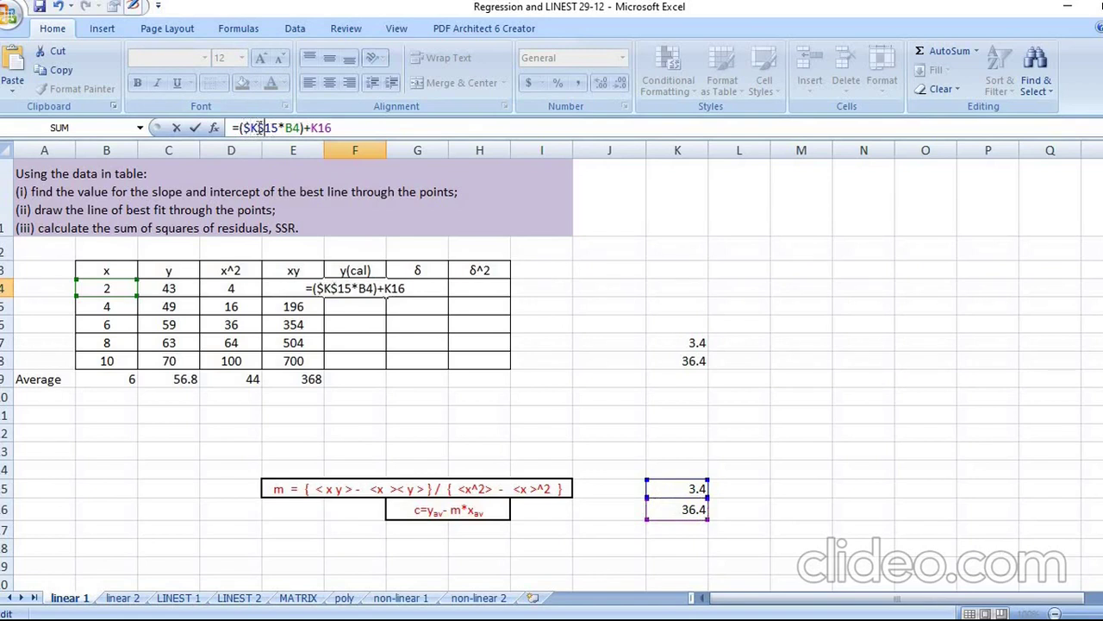
left_click(311, 128)
type("$")
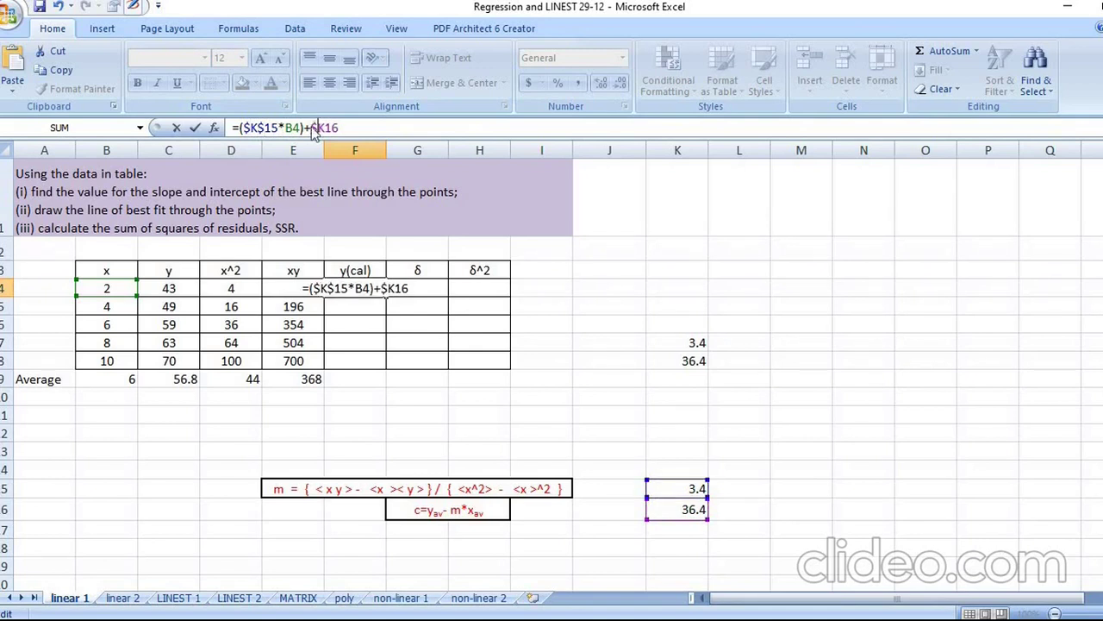
left_click(326, 127)
type("$")
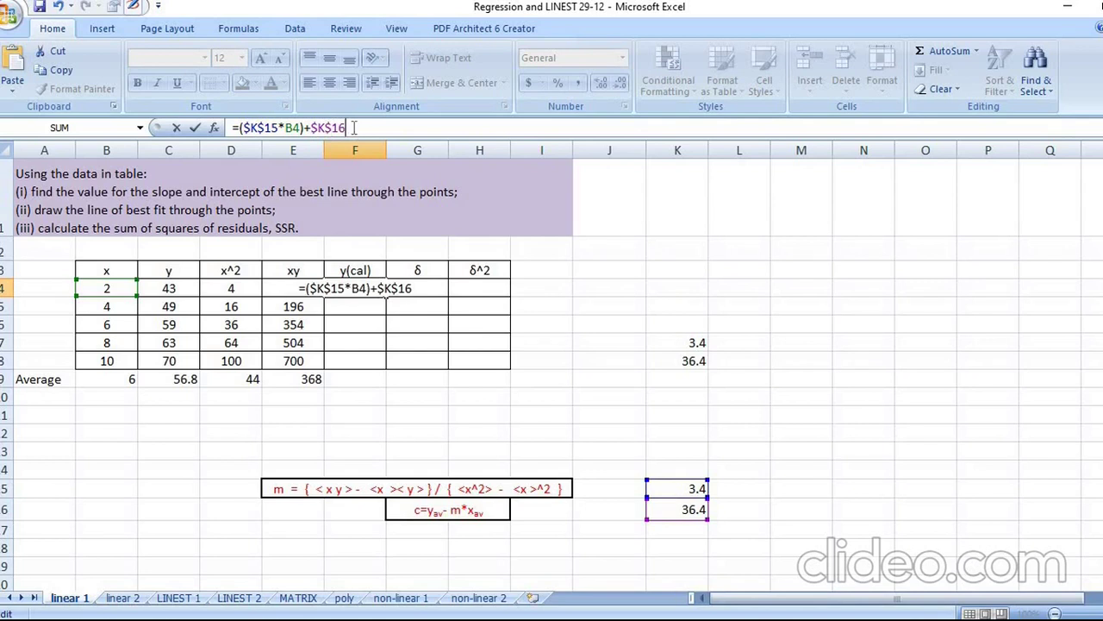
key("Return")
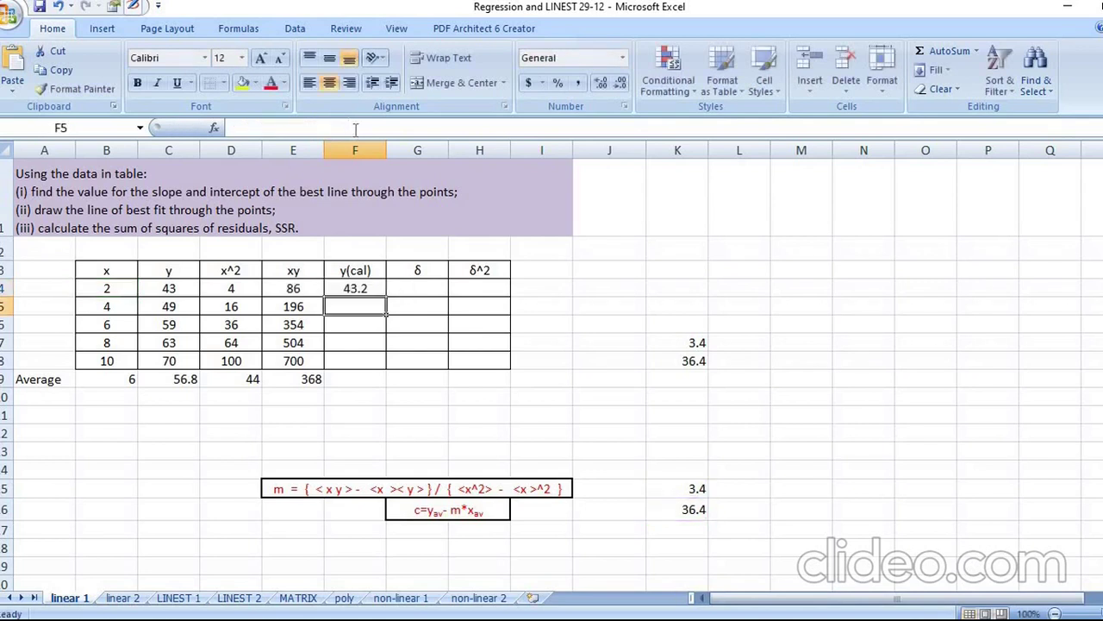
left_click(352, 291)
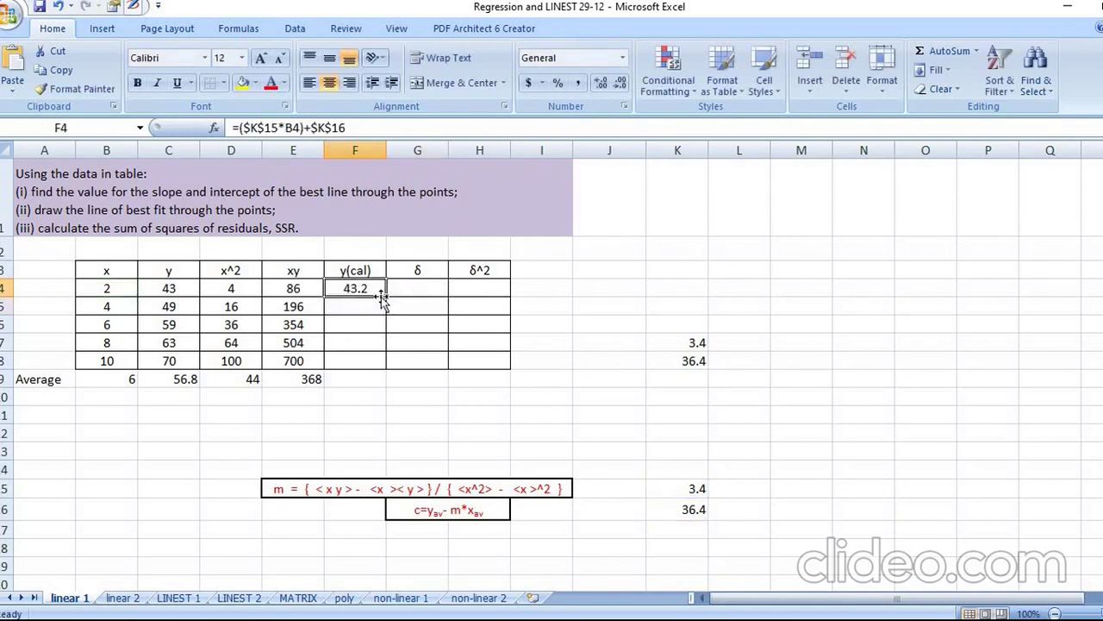
left_click_drag(385, 298, 386, 369)
- Calculate the residual δ in cell G4 with =C4-F4 and fill the formula down to G8
left_click(433, 289)
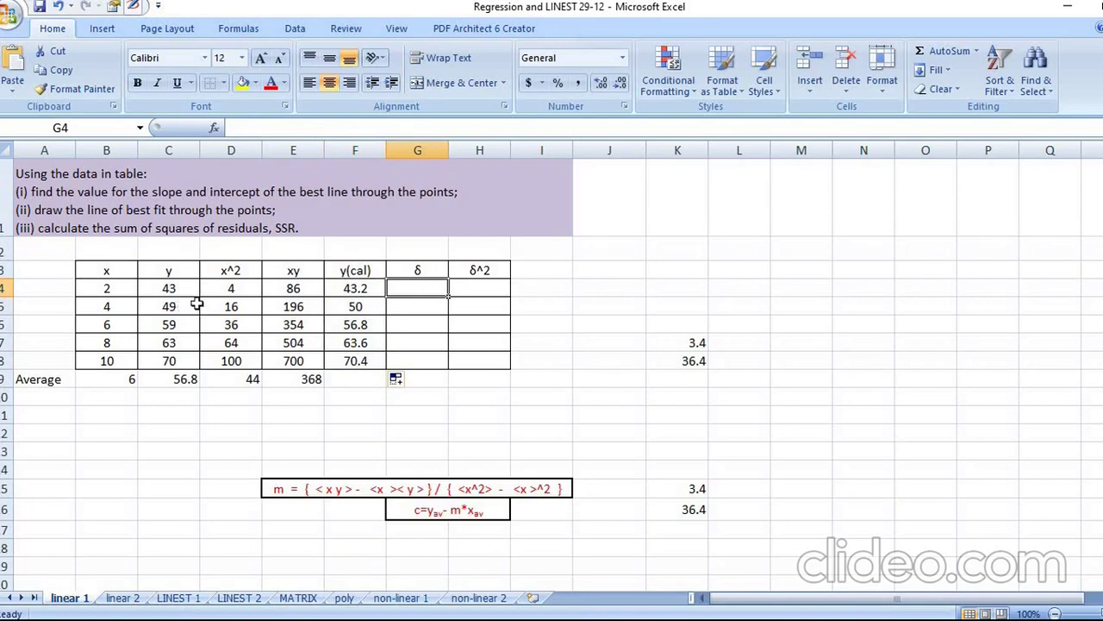
type("=")
key("BackSpace")
type("=")
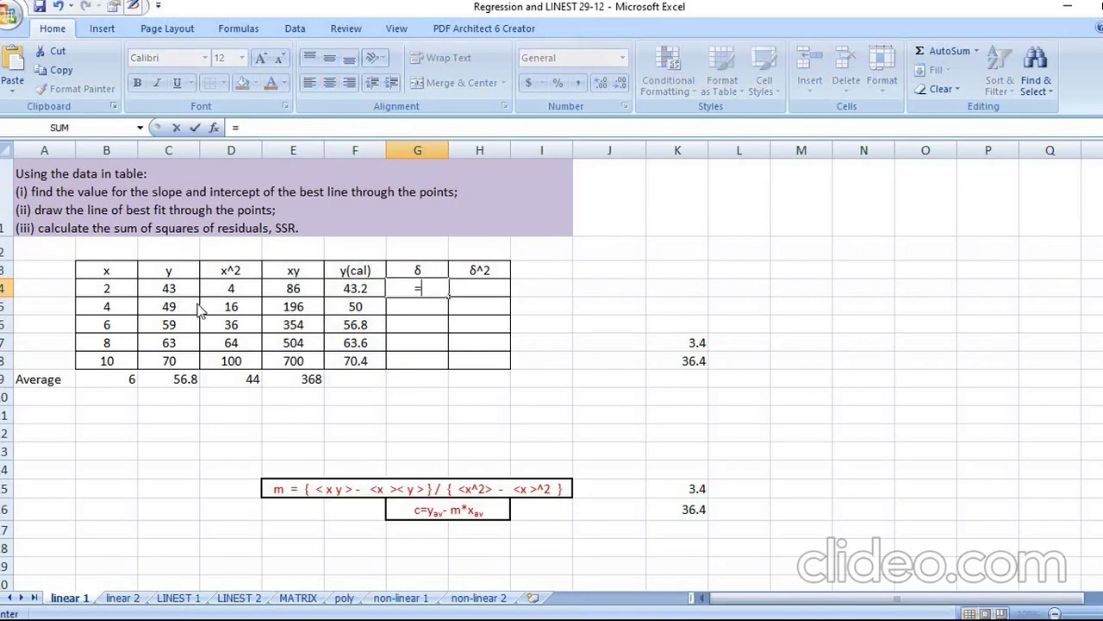
left_click(173, 291)
type("-")
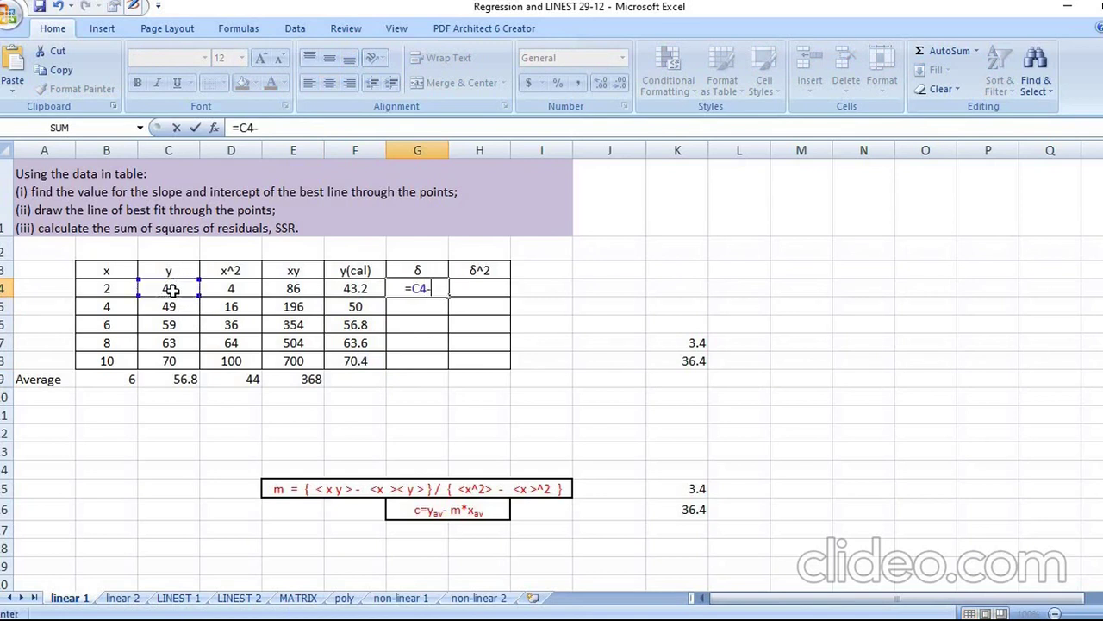
left_click(345, 289)
key("Return")
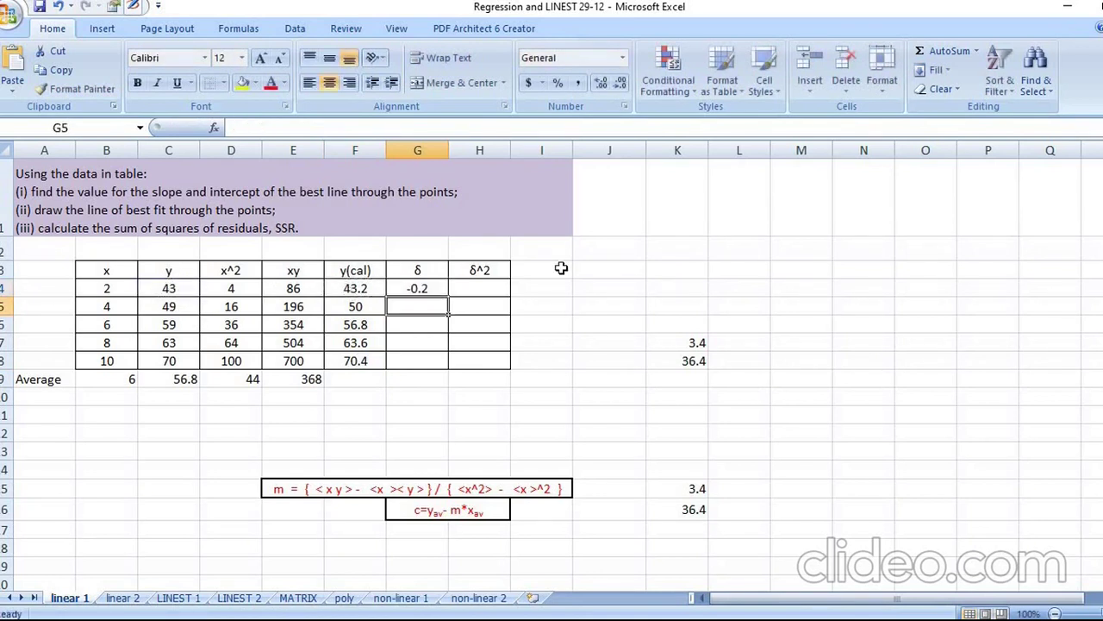
left_click(413, 288)
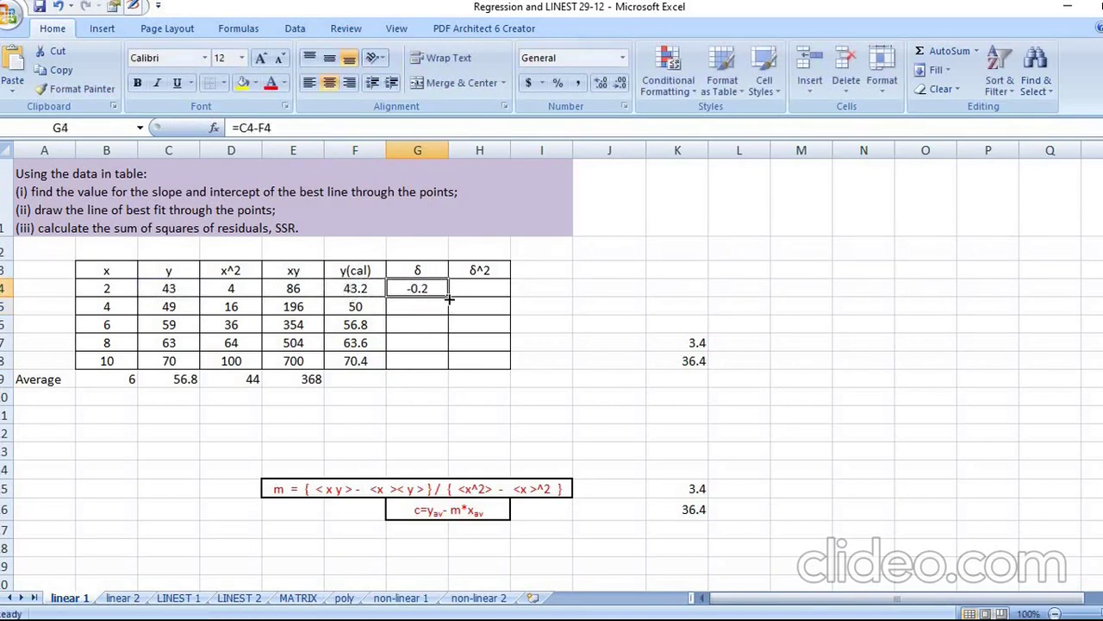
left_click_drag(449, 297, 446, 369)
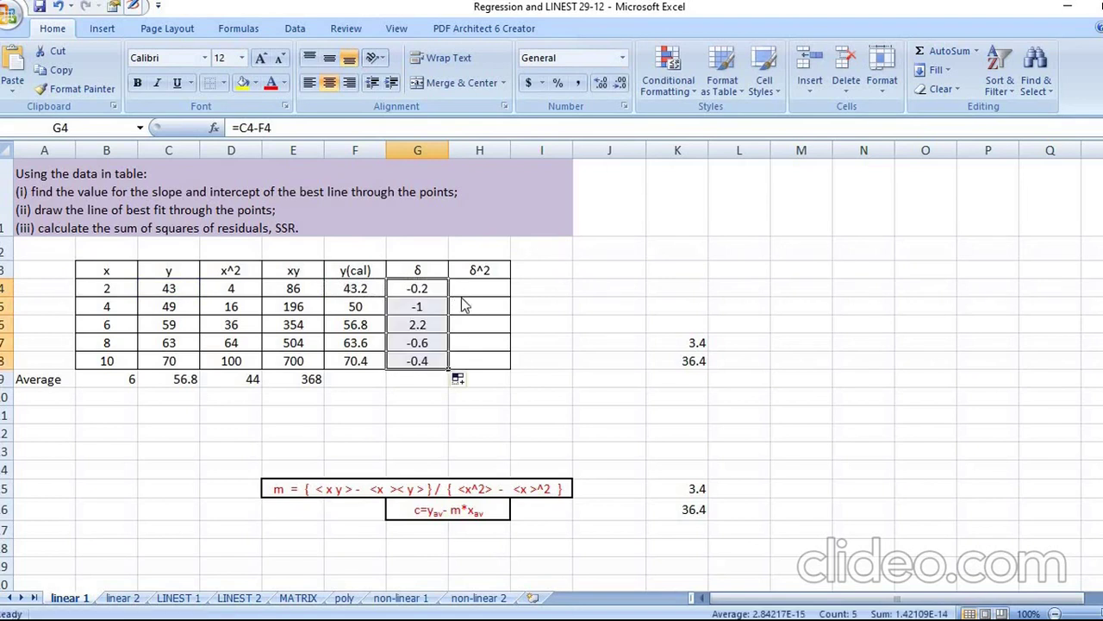
- Square the residual in cell H4 with =G4^2 and fill the formula down to H8
left_click(473, 294)
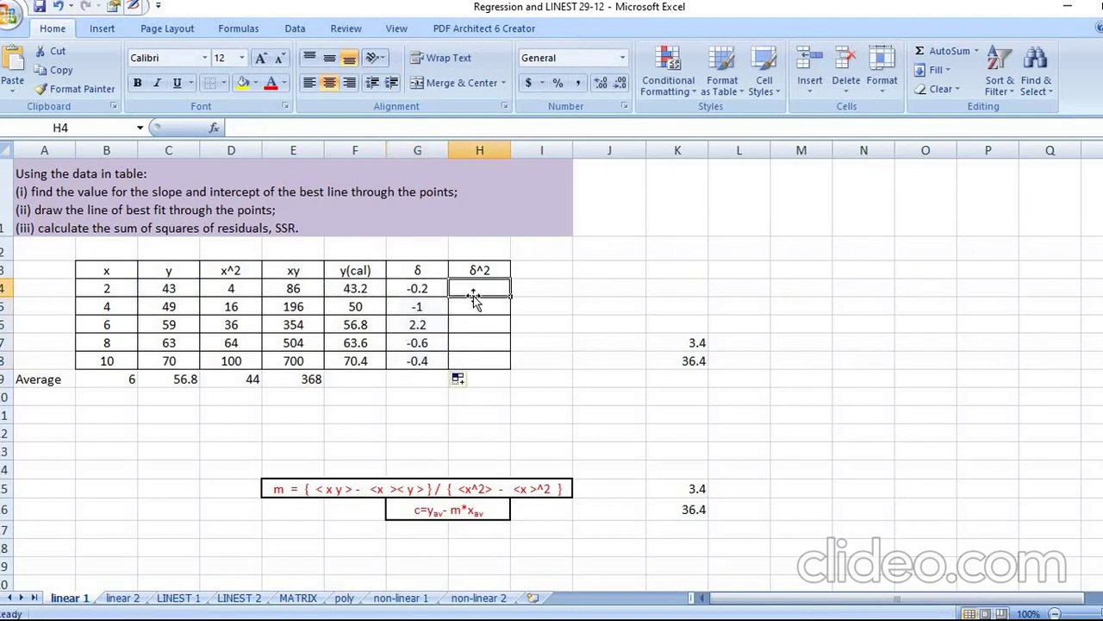
type("=")
left_click(427, 290)
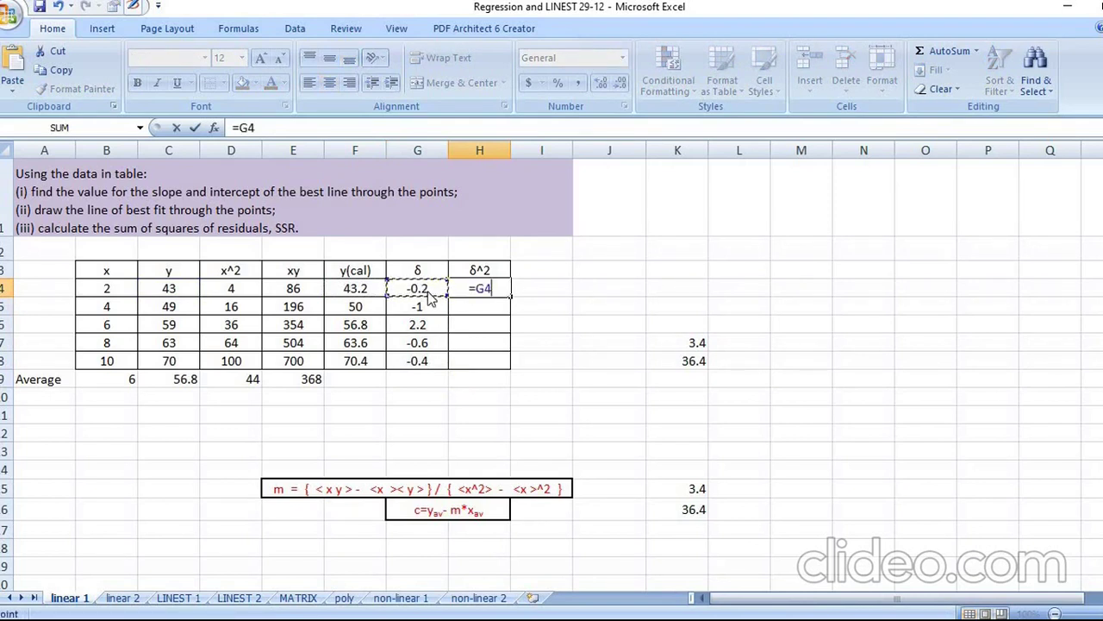
type("^2")
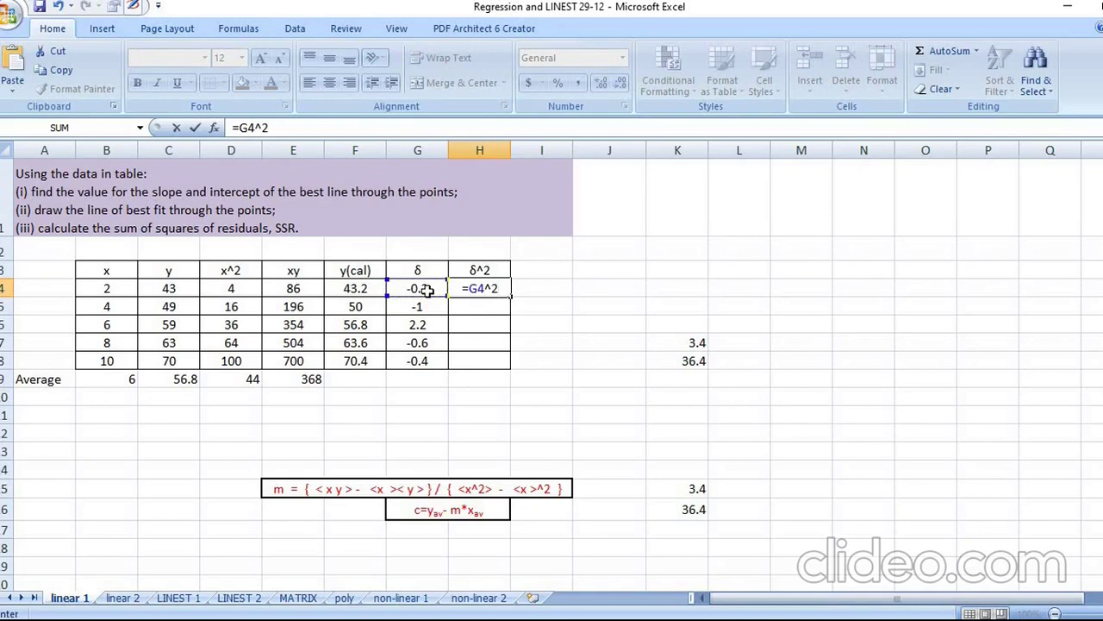
key("Return")
left_click(498, 291)
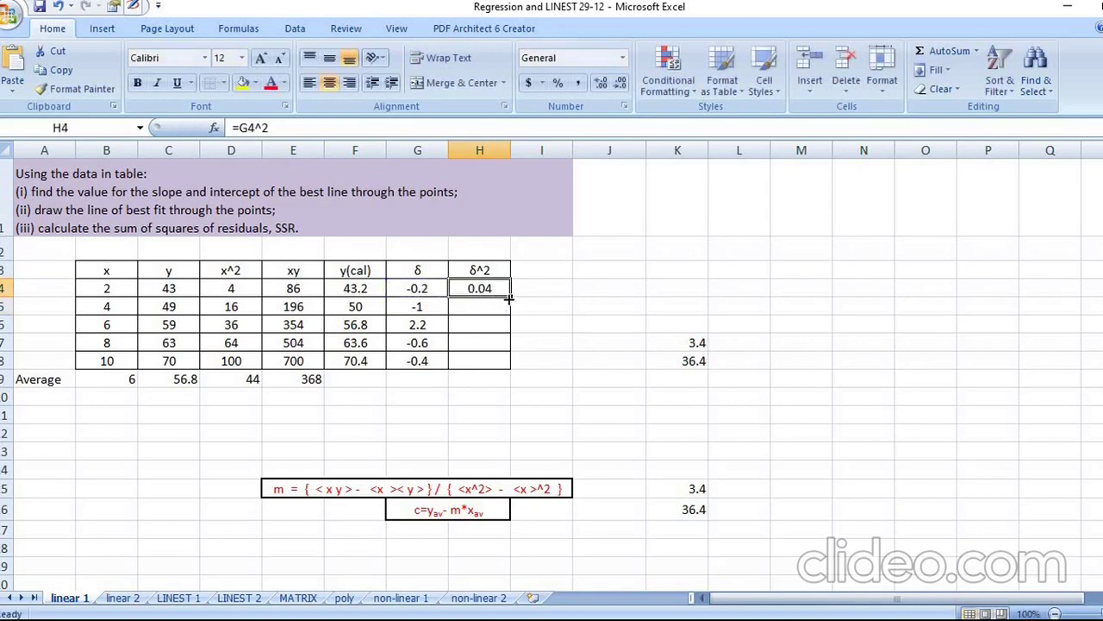
left_click_drag(510, 298, 512, 368)
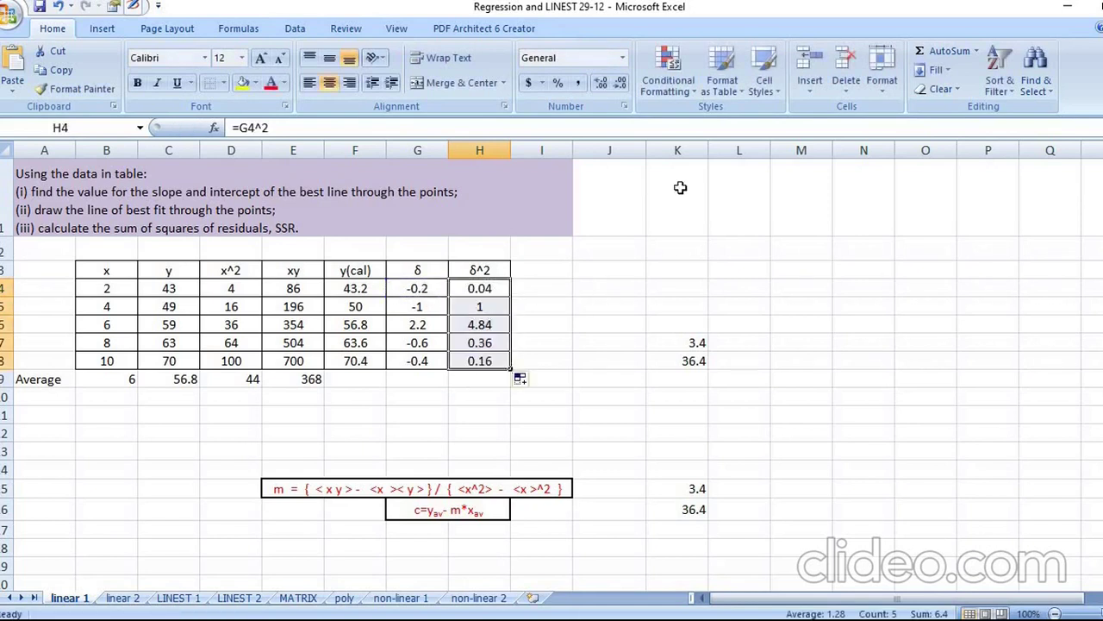
- Label cell K1 as SSR and sum the squared residuals in cell L1 with =SUM(H4:H8)
left_click(683, 218)
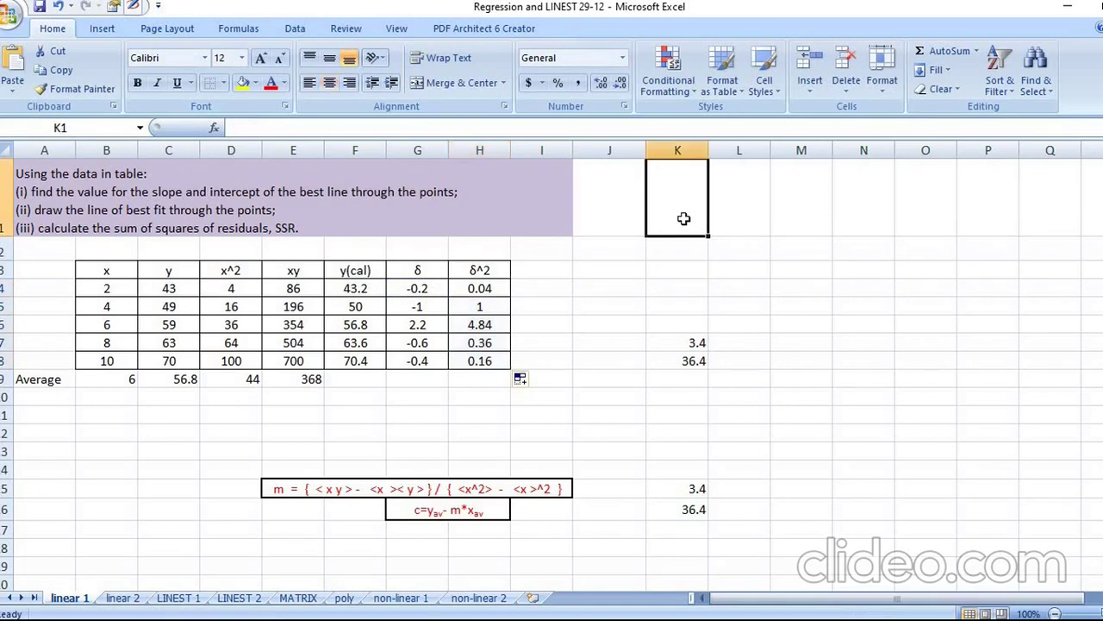
type("SSR")
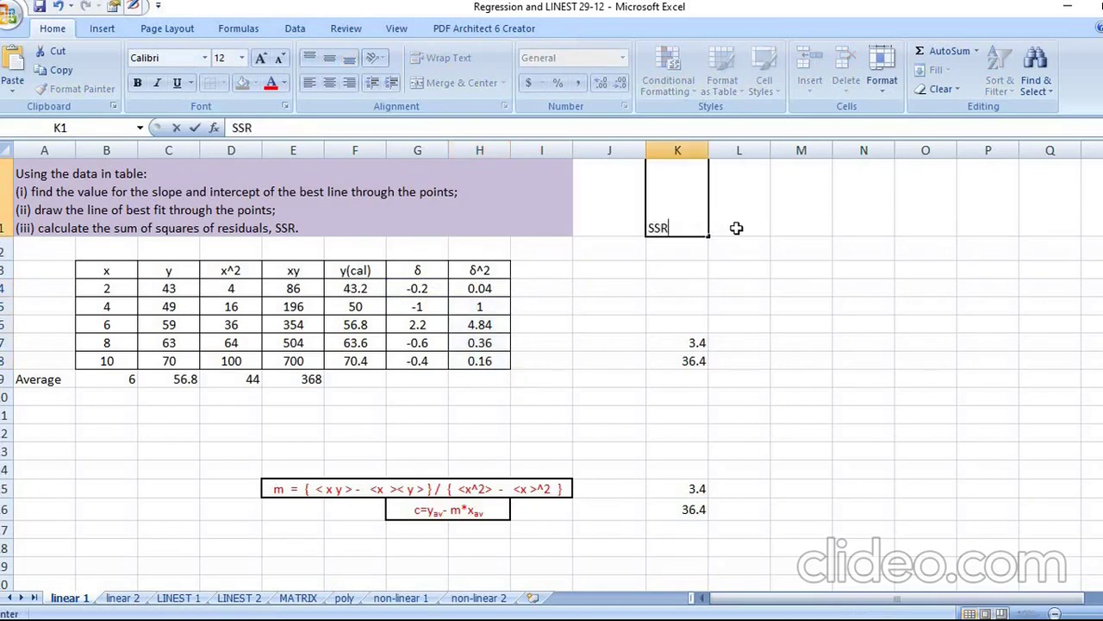
left_click(736, 227)
type("=")
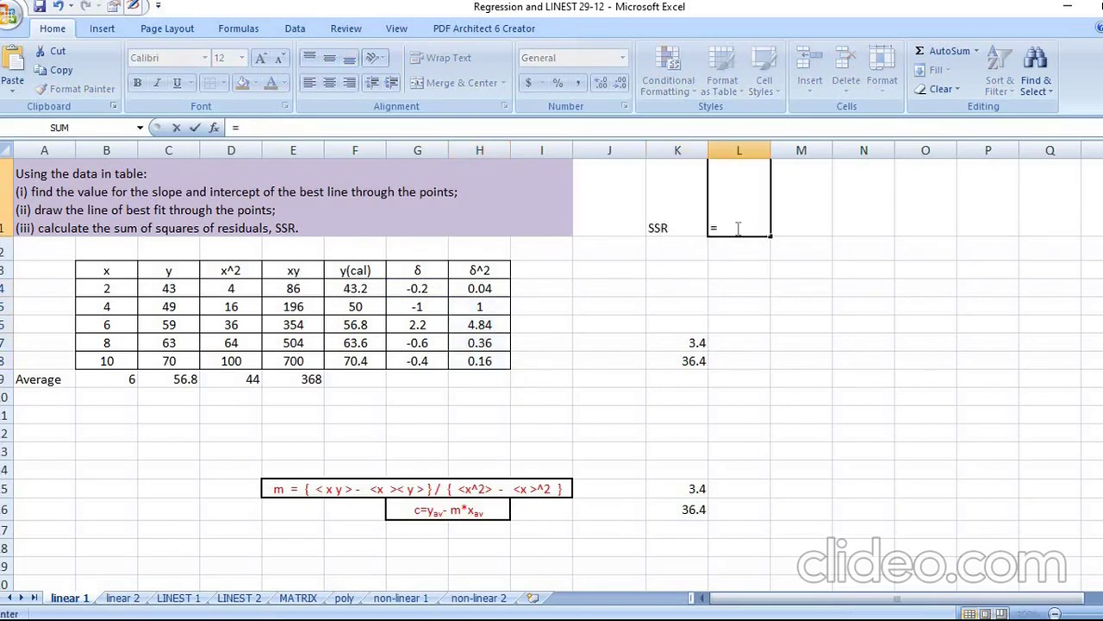
type("Sum")
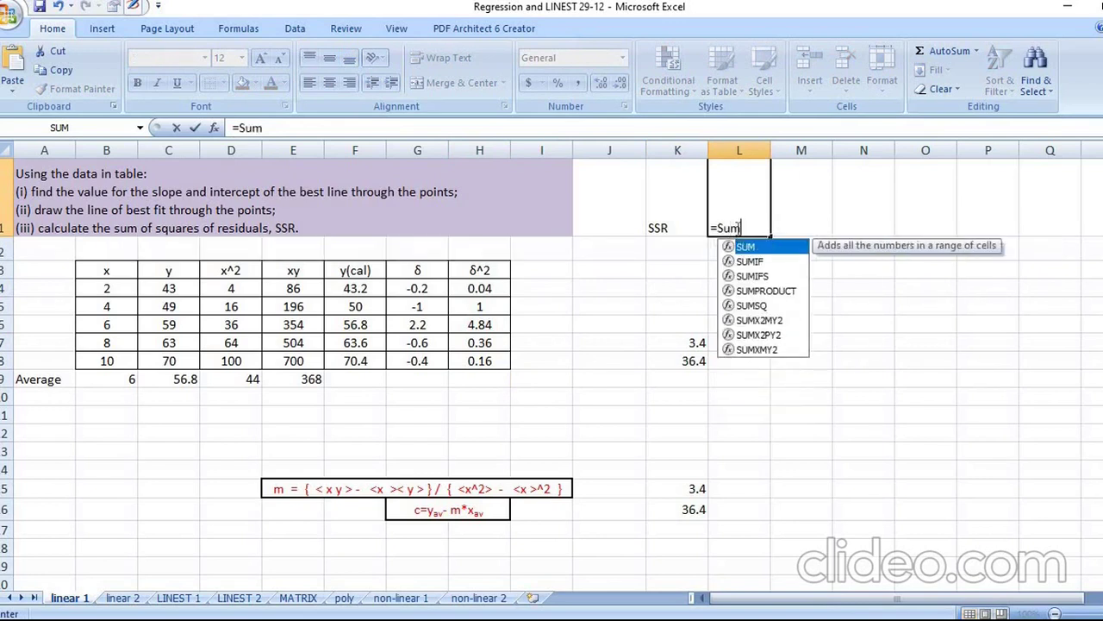
key("Tab")
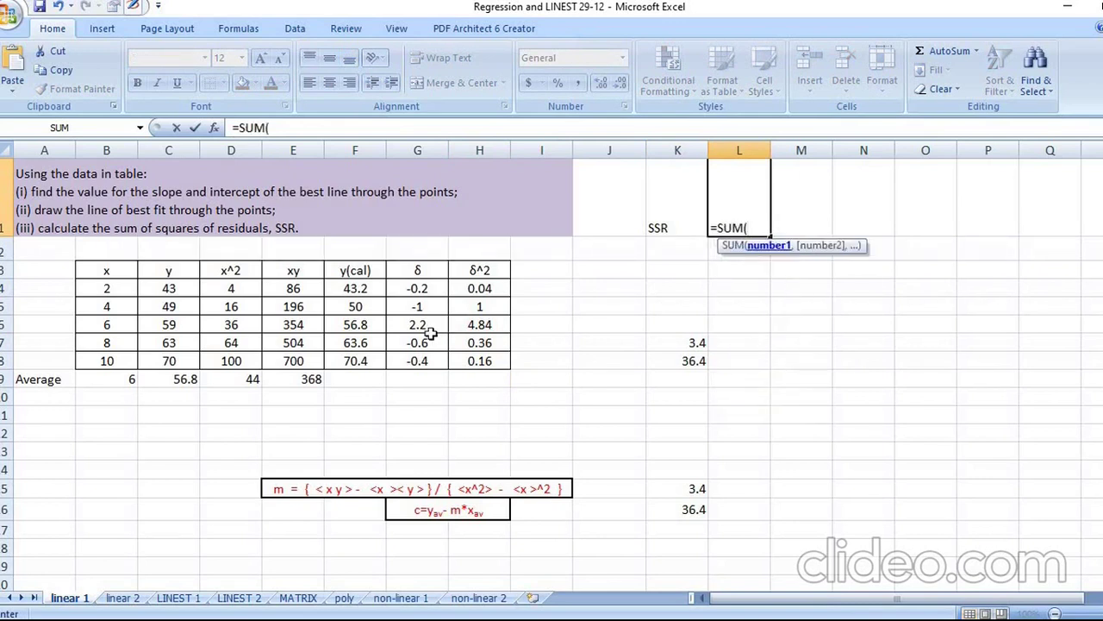
left_click_drag(478, 290, 480, 360)
type(")")
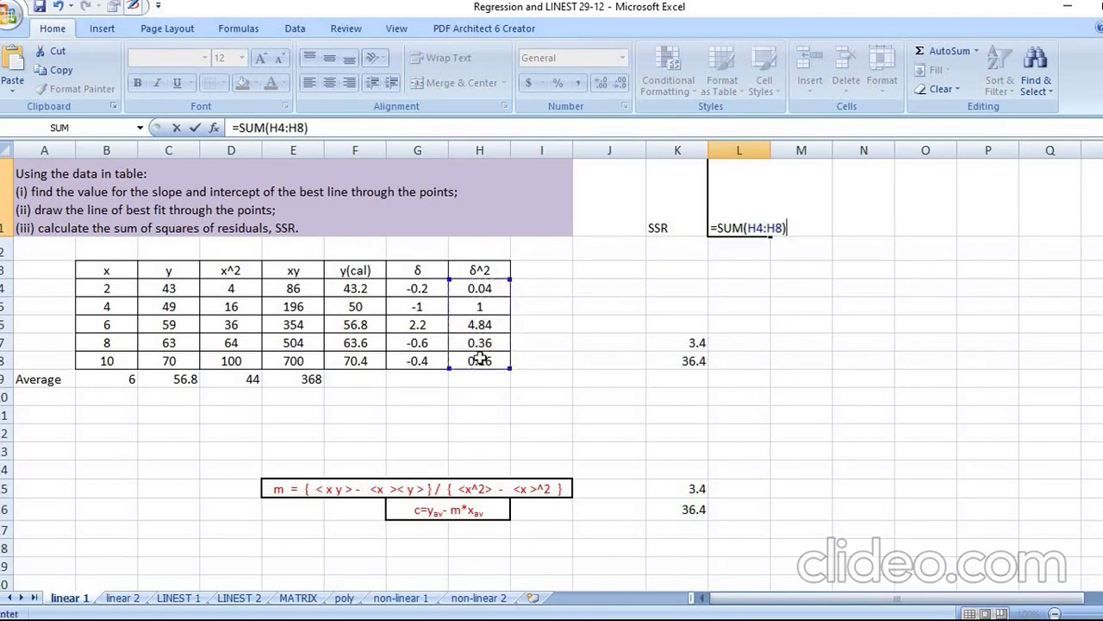
key("Return")
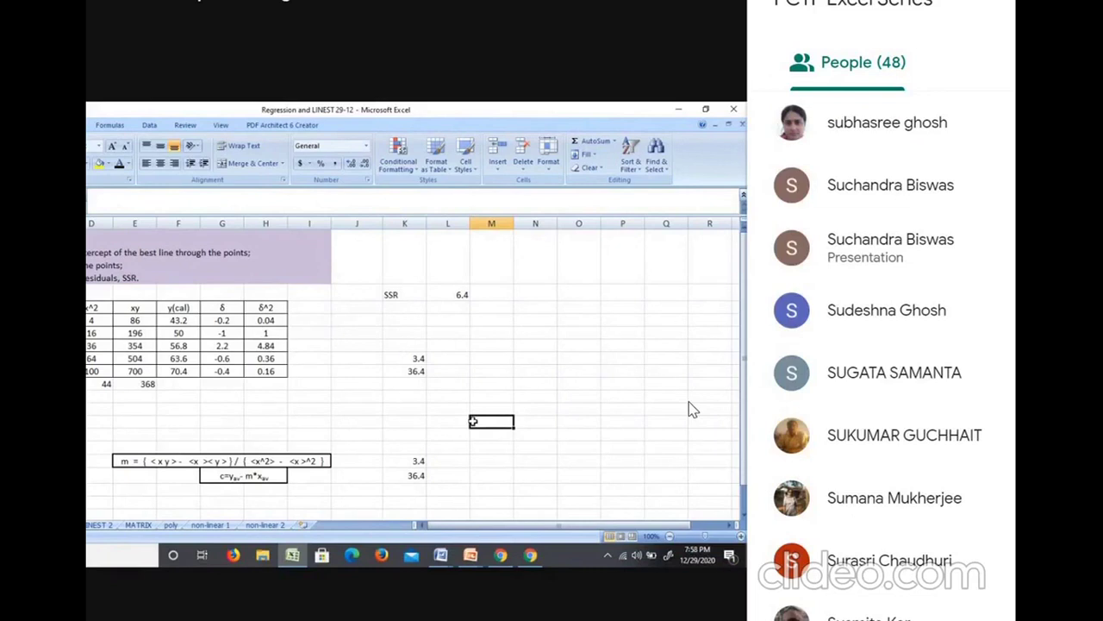
- Calculate the fitted y at the average x in cell F10 with the formula =(K15*B9)+K16
left_click(4, 383)
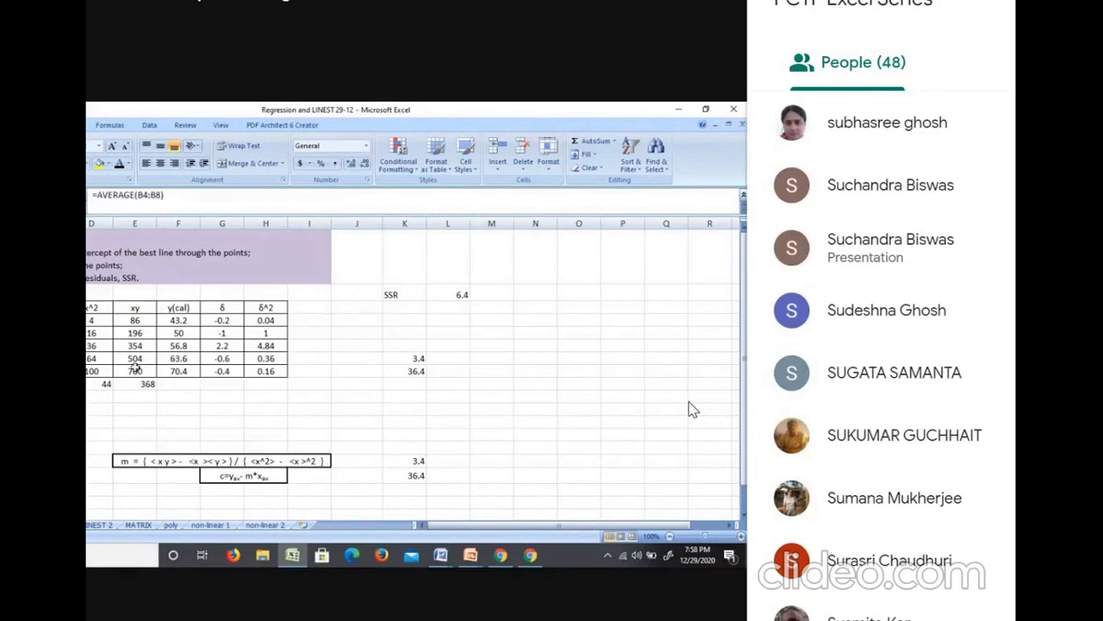
left_click(195, 397)
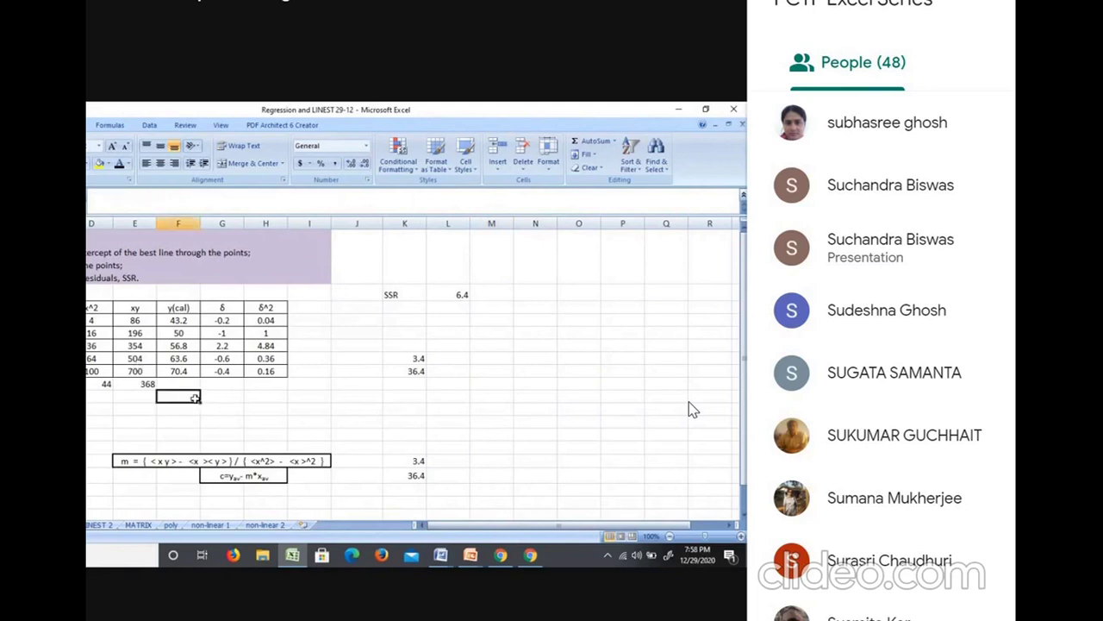
type("=")
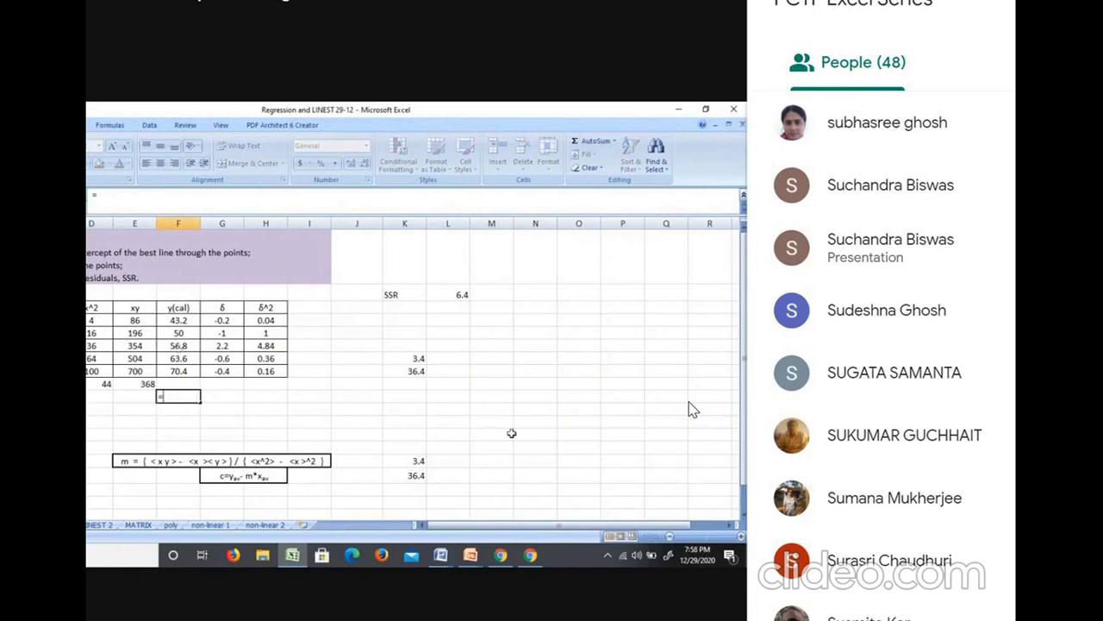
left_click(419, 462)
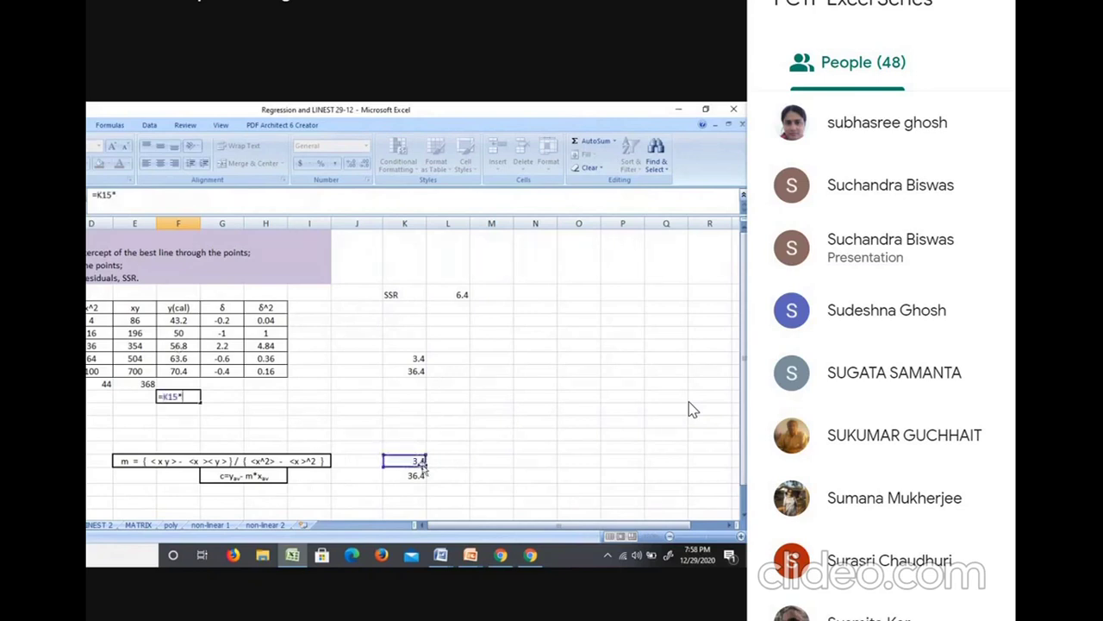
type("*B9")
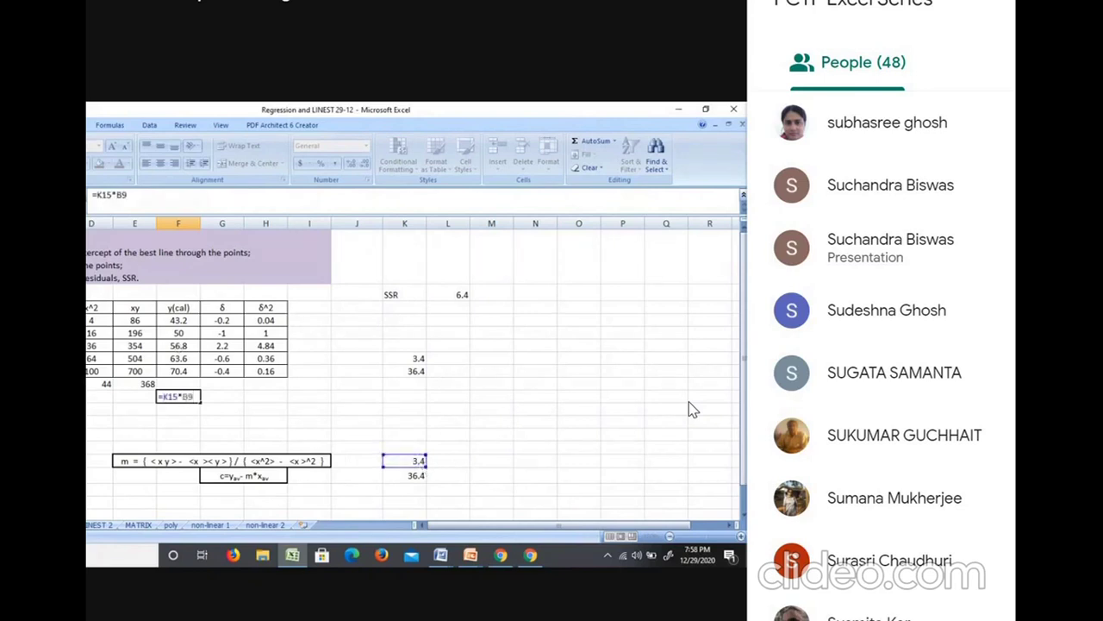
type(")")
left_click(161, 398)
type("(")
type("+")
left_click(401, 475)
key("Return")
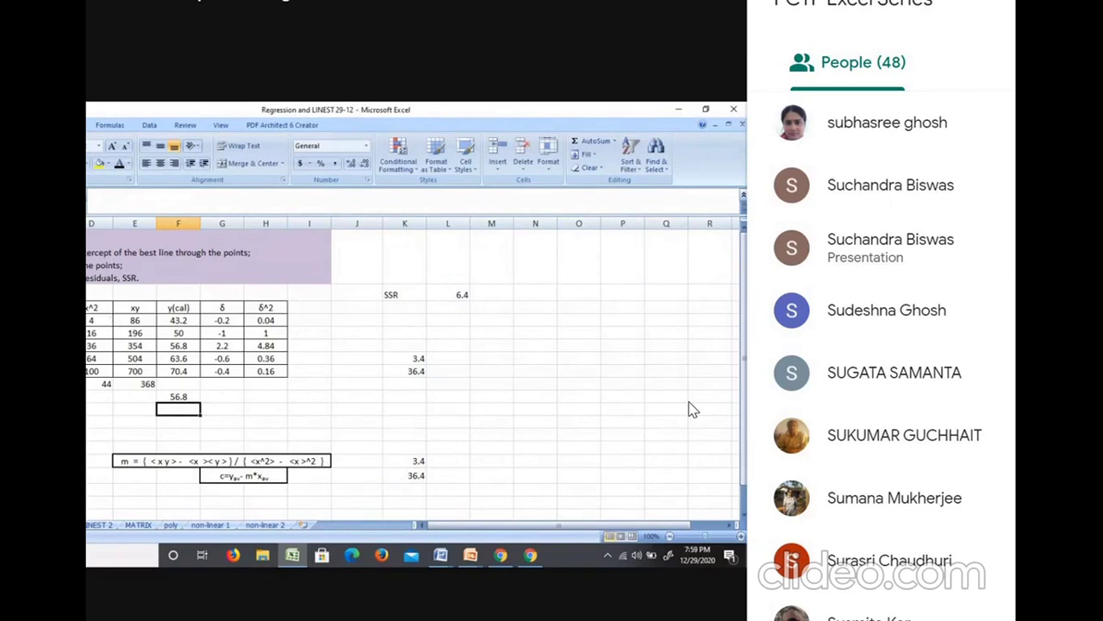
- Compare the fitted value in cell F10 with the average of y in cell C9
key("Up")
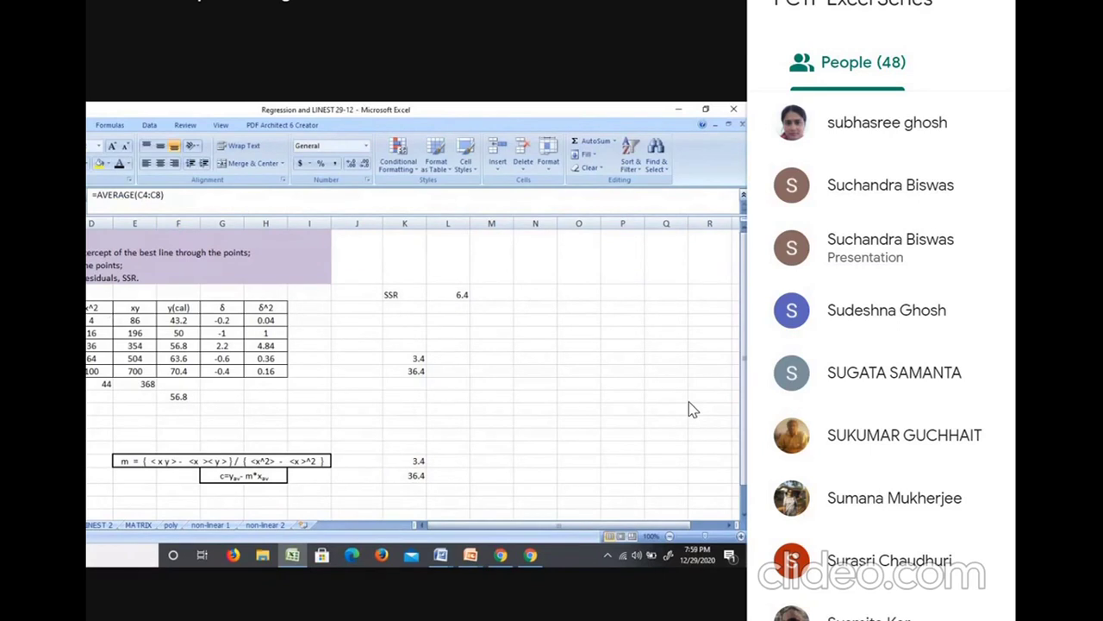
key("Down")
key("Down")
key("Left")
key("Left")
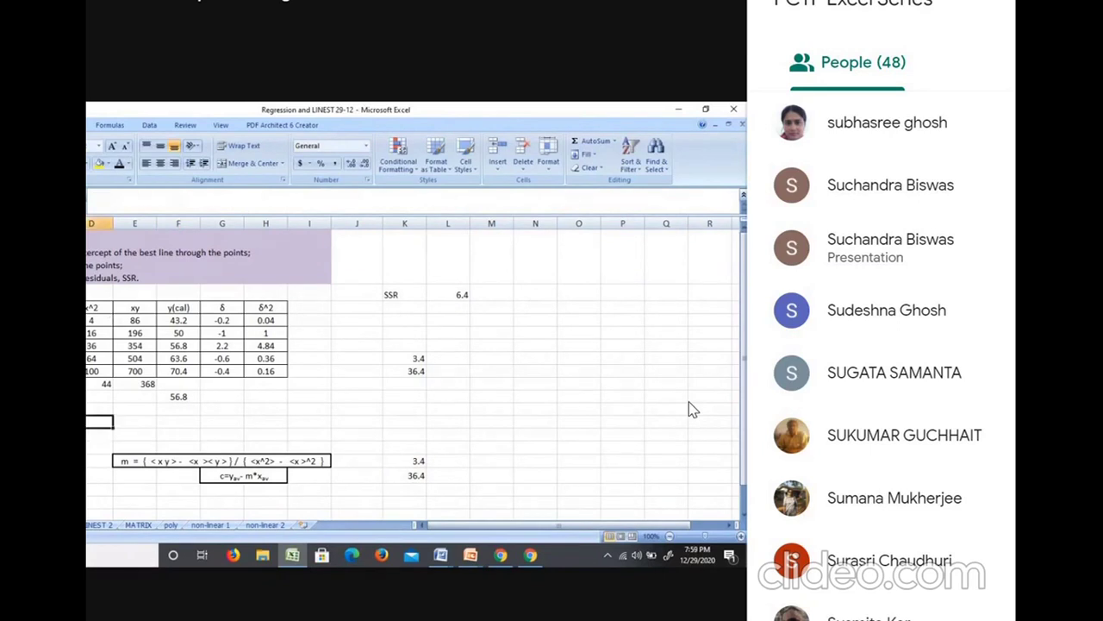
left_click(187, 393)
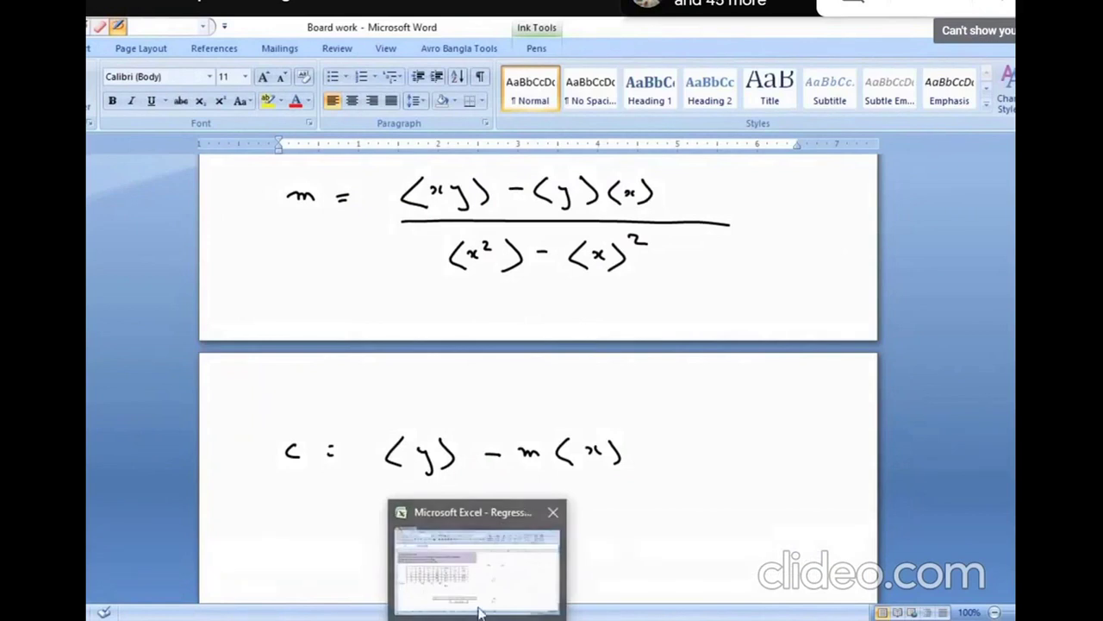
- Switch from the Word board notes back to the Excel workbook and inspect the formulas in cells F10 and C9
left_click(481, 607)
left_click(285, 492)
left_click(319, 421)
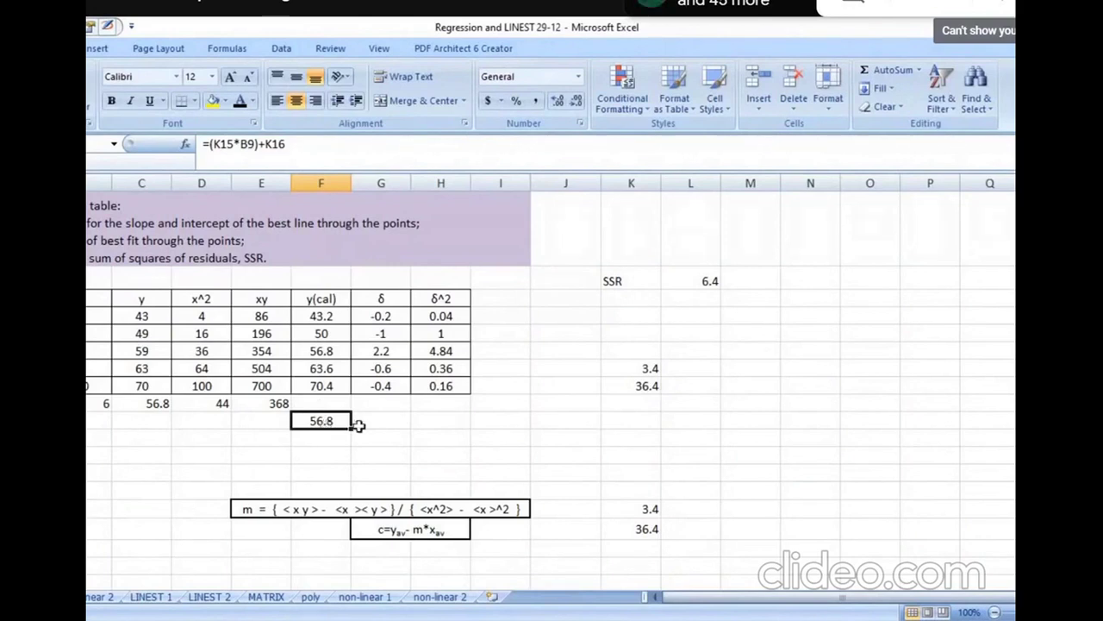
left_click(136, 401)
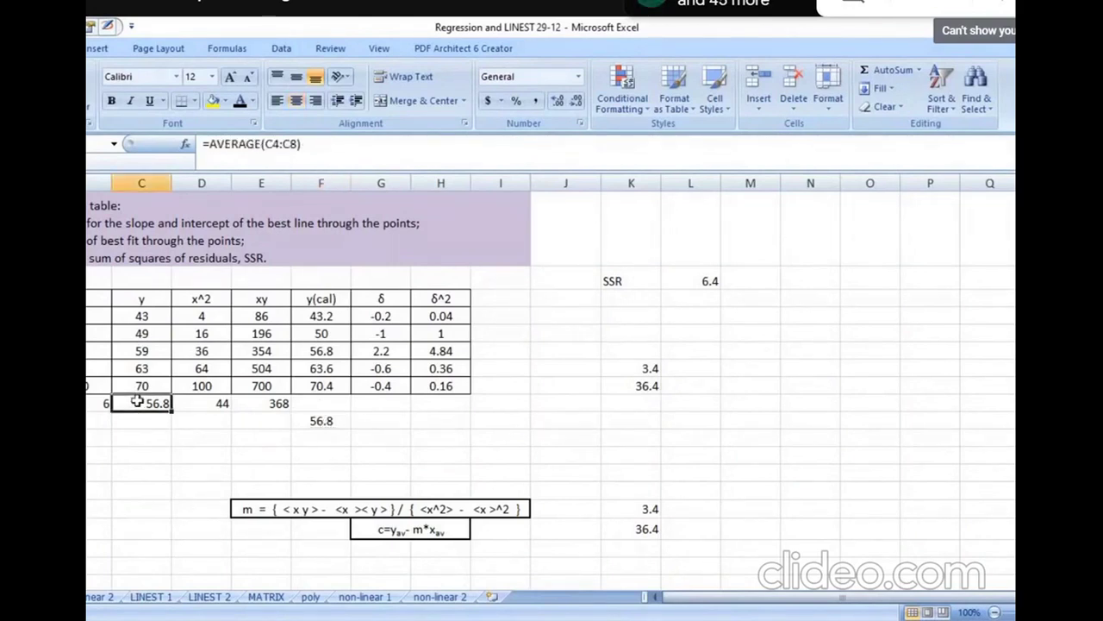
- Switch to the Word board notes and handwrite the enzyme reaction E + S ⇌ ES → E + P on a blank page
left_click(314, 429)
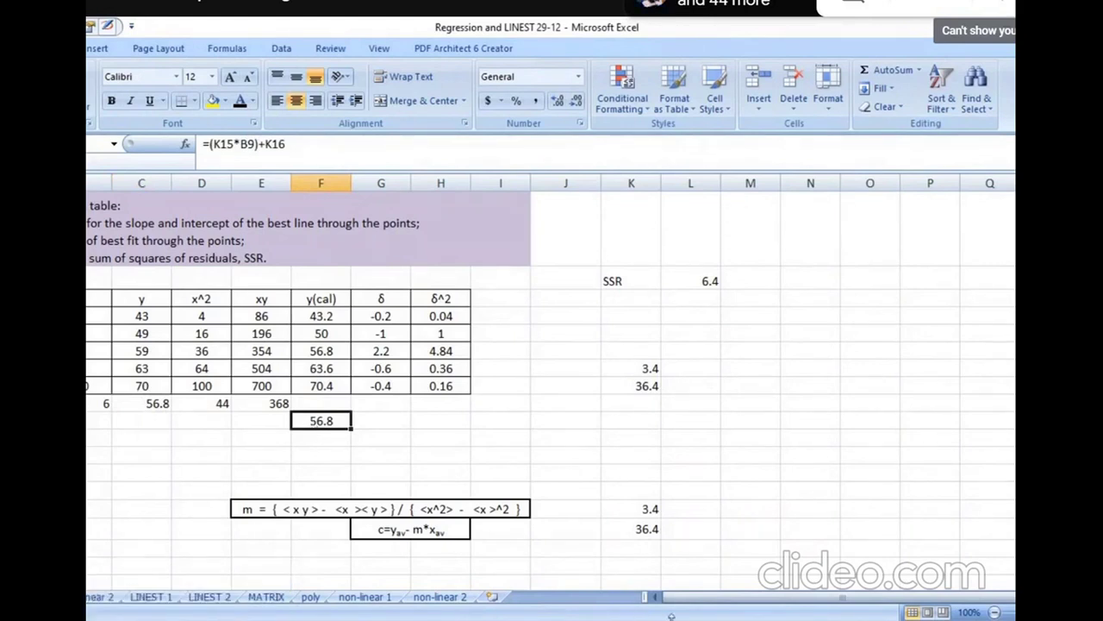
mouse_move(672, 617)
left_click(660, 598)
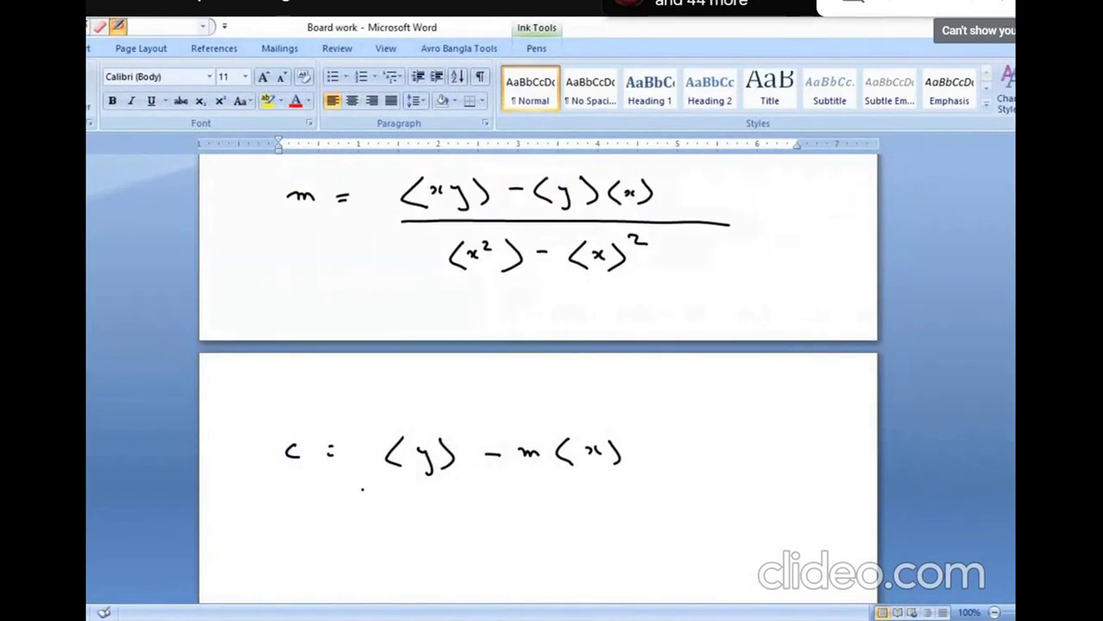
scroll(362, 489, "down", 1)
scroll(362, 489, "down", 6)
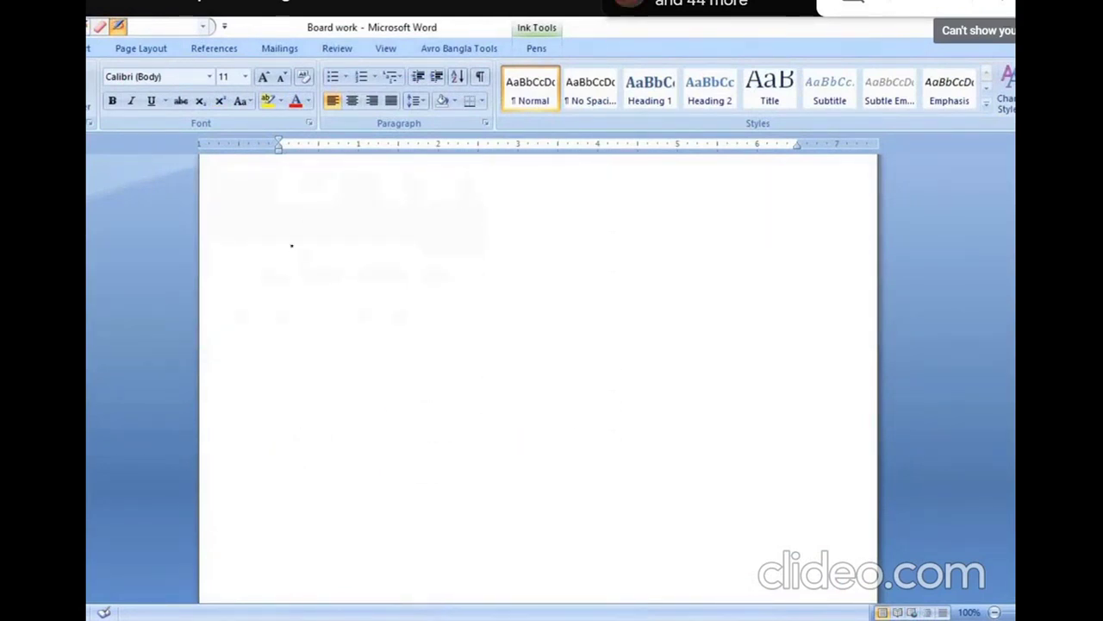
mouse_move(304, 244)
left_mouse_down()
mouse_move(290, 243)
mouse_move(277, 269)
mouse_move(290, 274)
left_mouse_up()
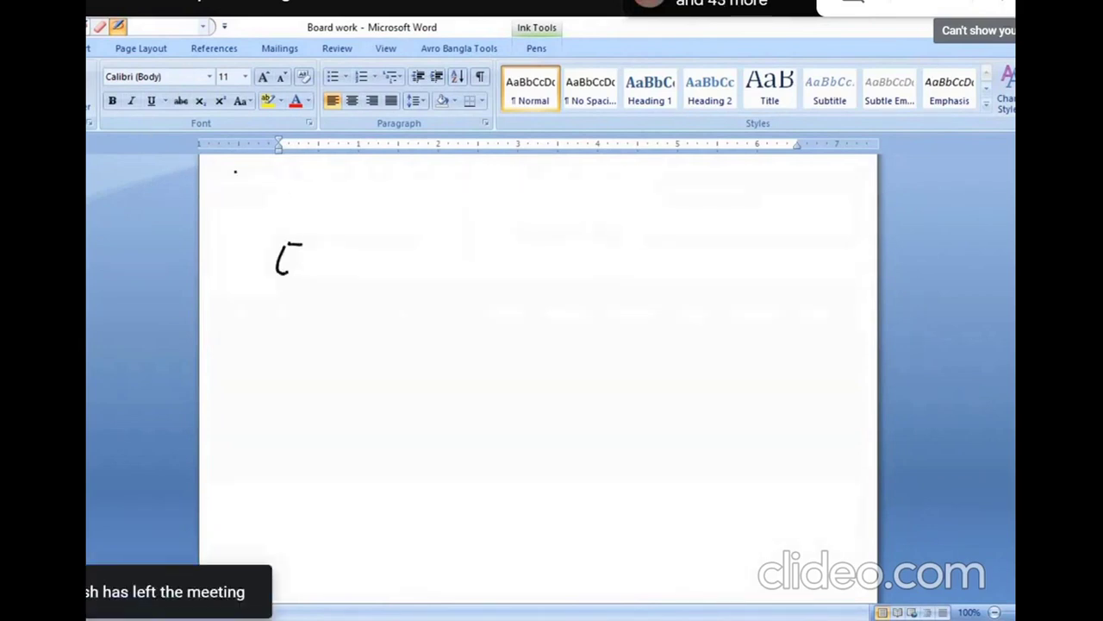
mouse_move(270, 187)
left_mouse_down()
mouse_move(264, 205)
mouse_move(296, 196)
left_mouse_up()
mouse_move(290, 190)
left_mouse_down()
mouse_move(291, 203)
mouse_move(384, 196)
left_mouse_up()
left_click_drag(358, 212, 398, 209)
left_click_drag(433, 188, 434, 204)
mouse_move(461, 188)
left_mouse_down()
mouse_move(454, 201)
mouse_move(539, 201)
left_mouse_up()
mouse_move(561, 187)
left_mouse_down()
mouse_move(571, 185)
mouse_move(557, 205)
mouse_move(582, 204)
left_mouse_up()
left_click_drag(576, 197, 593, 197)
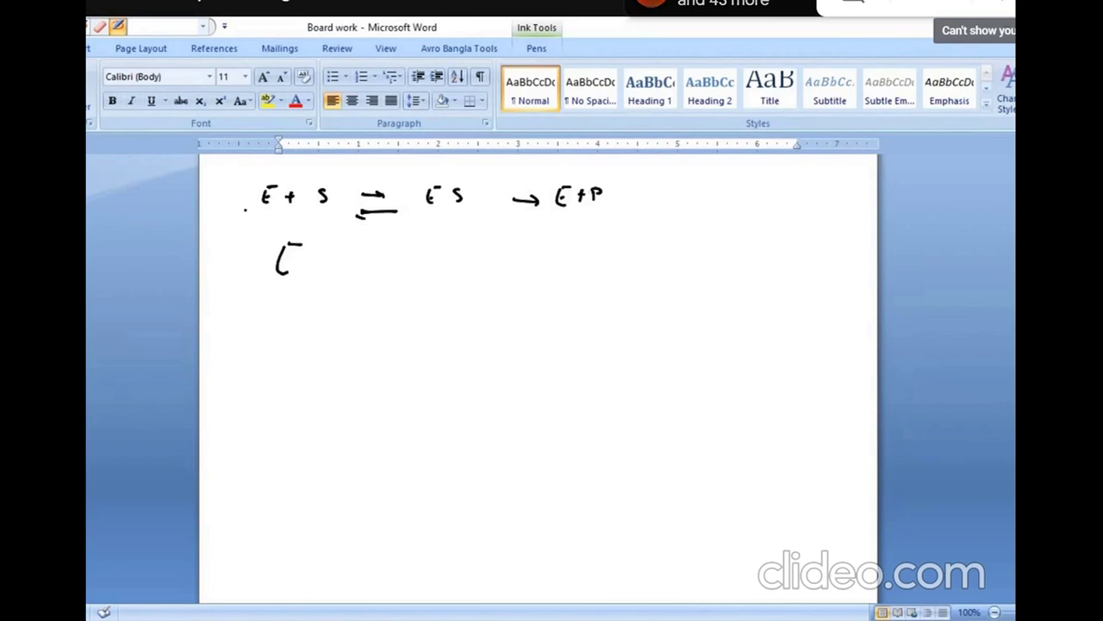
- Erase the stray unfinished letter beneath the reaction and return to the pen
left_click(114, 27)
left_click_drag(285, 264, 302, 249)
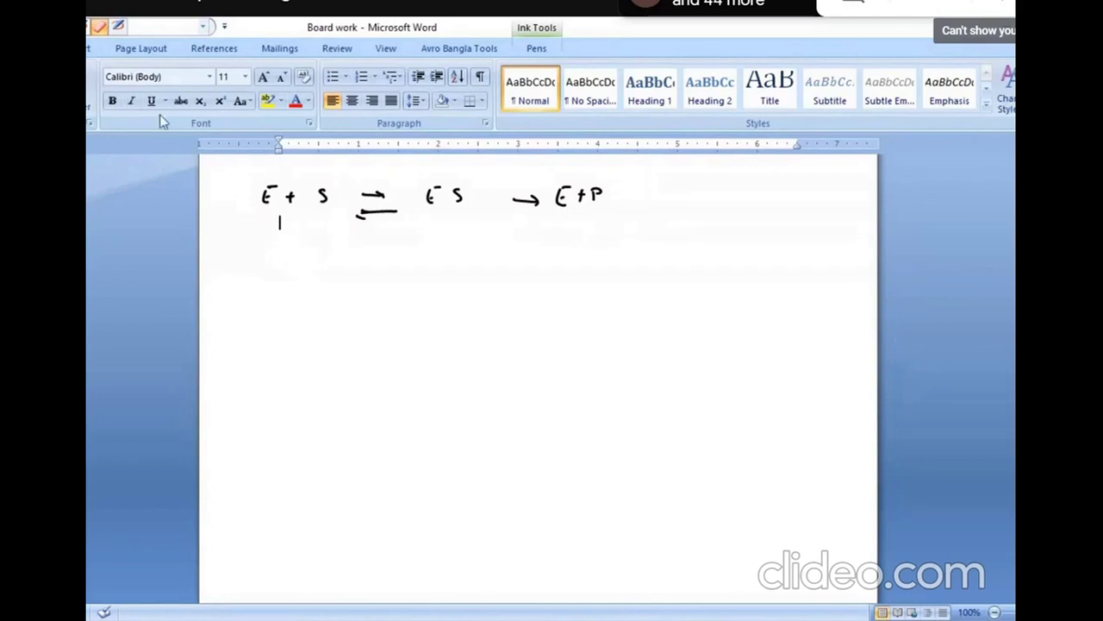
left_click(118, 27)
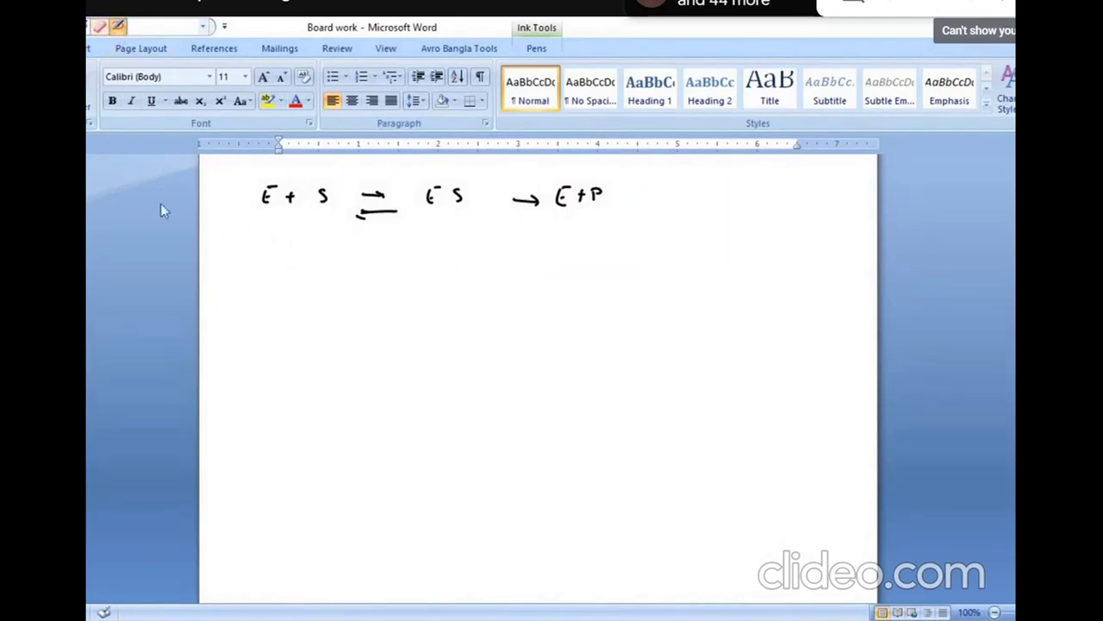
- Handwrite the rate equation V = d[P]/dt = Vmax[S]/(Km + [S]) beneath the reaction
mouse_move(252, 244)
left_mouse_down()
mouse_move(256, 259)
mouse_move(271, 245)
mouse_move(281, 255)
left_mouse_up()
mouse_move(273, 263)
left_mouse_down()
mouse_move(308, 261)
mouse_move(320, 245)
mouse_move(342, 262)
left_mouse_up()
left_click_drag(342, 247, 357, 266)
mouse_move(311, 277)
left_mouse_down()
mouse_move(329, 276)
mouse_move(313, 300)
mouse_move(346, 295)
left_mouse_up()
mouse_move(372, 271)
left_mouse_down()
mouse_move(386, 278)
mouse_move(453, 257)
mouse_move(497, 269)
mouse_move(502, 259)
mouse_move(512, 278)
left_mouse_up()
mouse_move(530, 257)
left_mouse_down()
mouse_move(521, 271)
mouse_move(541, 277)
left_mouse_up()
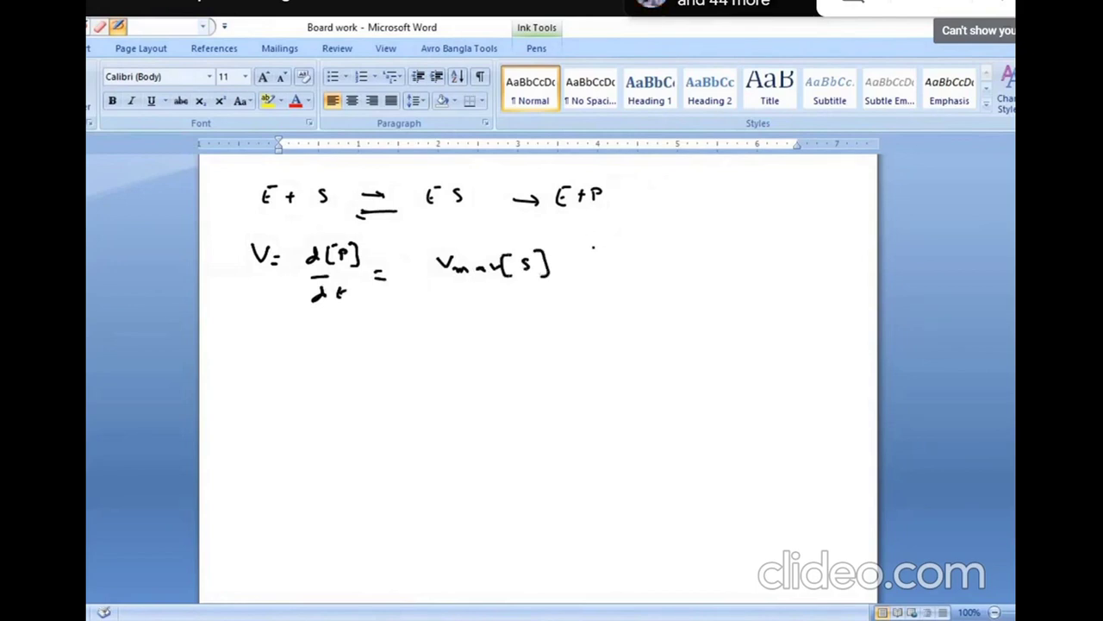
left_click_drag(582, 243, 558, 287)
mouse_move(593, 255)
left_mouse_down()
mouse_move(588, 276)
mouse_move(616, 276)
left_mouse_up()
left_click_drag(618, 273, 649, 265)
mouse_move(643, 257)
left_mouse_down()
mouse_move(643, 272)
mouse_move(662, 252)
mouse_move(676, 268)
left_mouse_up()
mouse_move(687, 249)
left_mouse_down()
mouse_move(693, 276)
mouse_move(720, 265)
mouse_move(711, 276)
left_mouse_up()
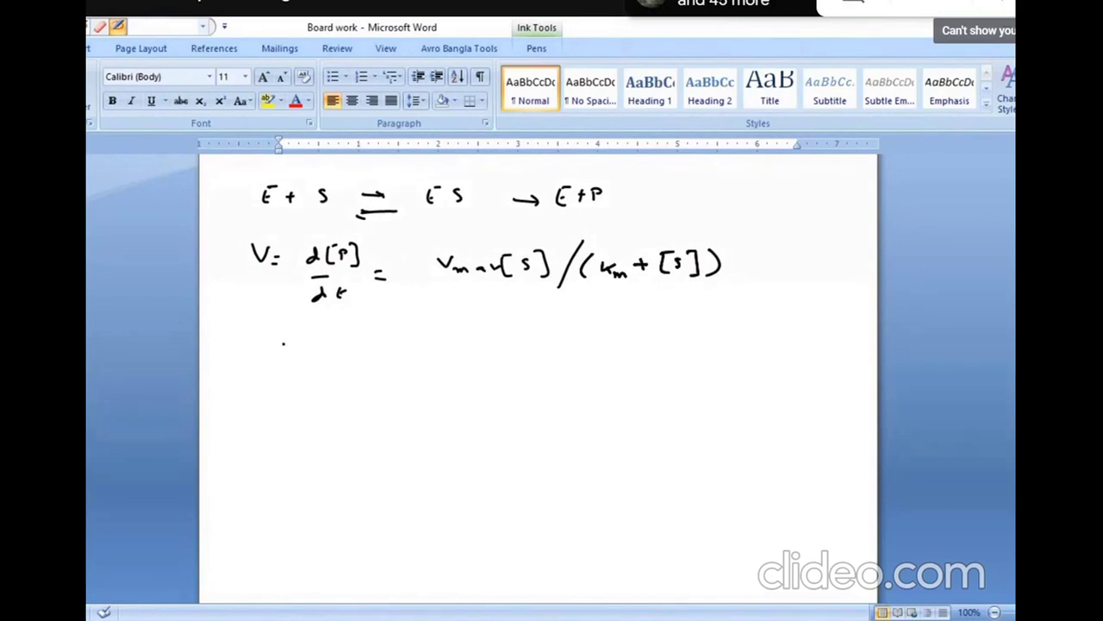
- Handwrite the linearised form 1/V = (Km/Vmax)·(1/[S]) + 1/Vmax below the rate equation
left_click_drag(280, 339, 280, 359)
mouse_move(254, 371)
left_mouse_down()
mouse_move(299, 369)
mouse_move(286, 385)
mouse_move(335, 363)
left_mouse_up()
left_click_drag(324, 368, 334, 368)
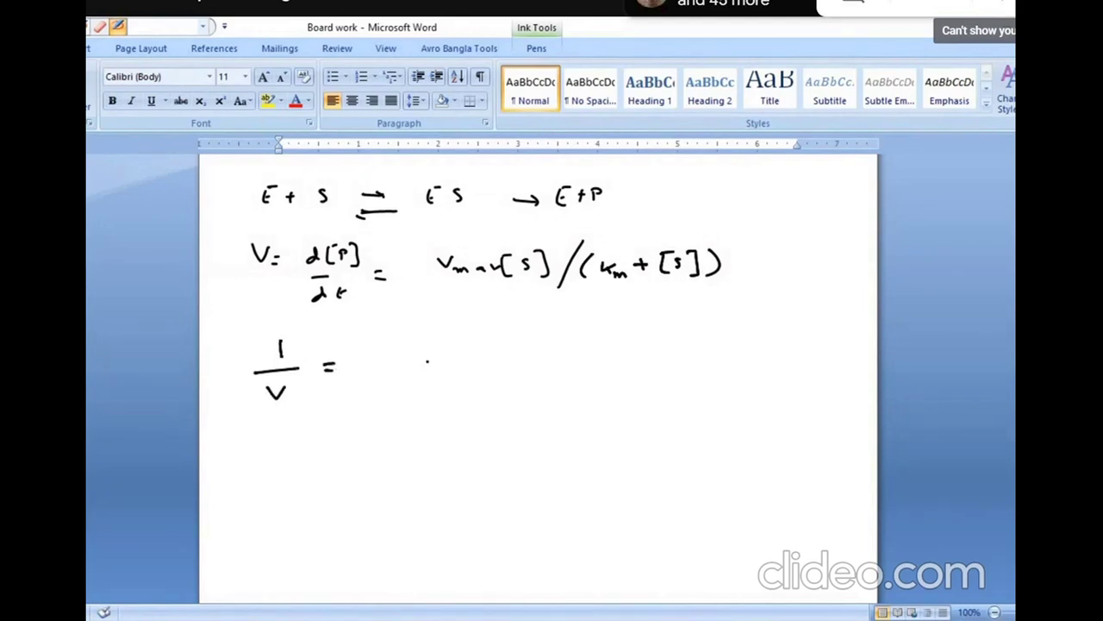
left_click_drag(417, 362, 456, 374)
mouse_move(402, 397)
left_mouse_down()
mouse_move(457, 396)
mouse_move(432, 419)
mouse_move(479, 433)
left_mouse_up()
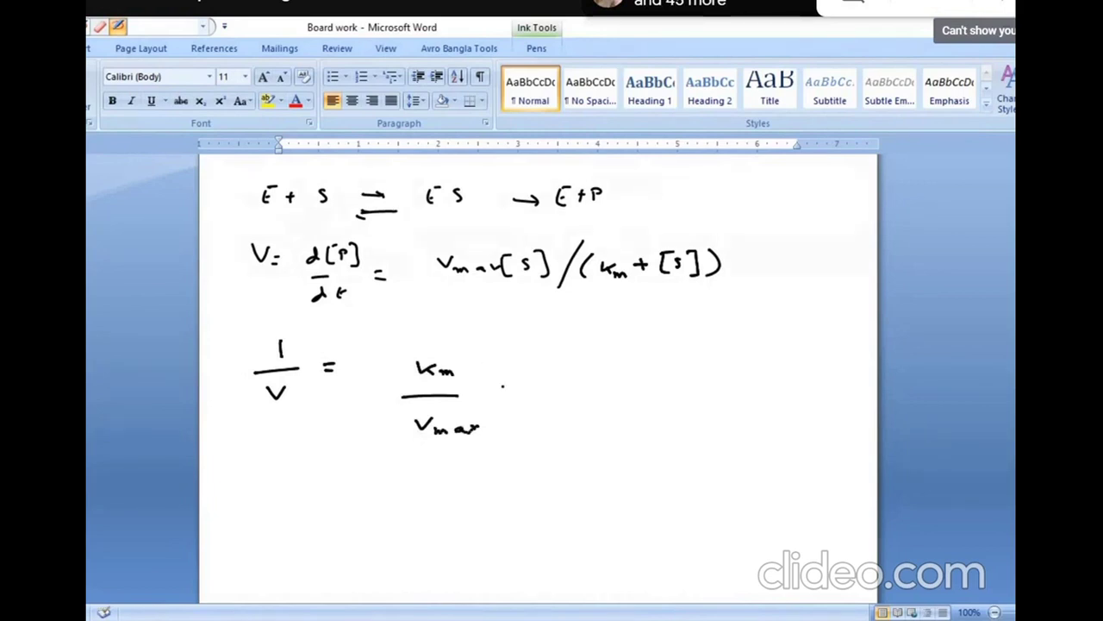
left_click(503, 387)
mouse_move(544, 368)
left_mouse_down()
mouse_move(537, 398)
mouse_move(559, 388)
left_mouse_up()
mouse_move(540, 397)
left_mouse_down()
mouse_move(562, 397)
mouse_move(543, 422)
mouse_move(551, 426)
left_mouse_up()
mouse_move(562, 415)
left_mouse_down()
mouse_move(576, 421)
mouse_move(568, 428)
left_mouse_up()
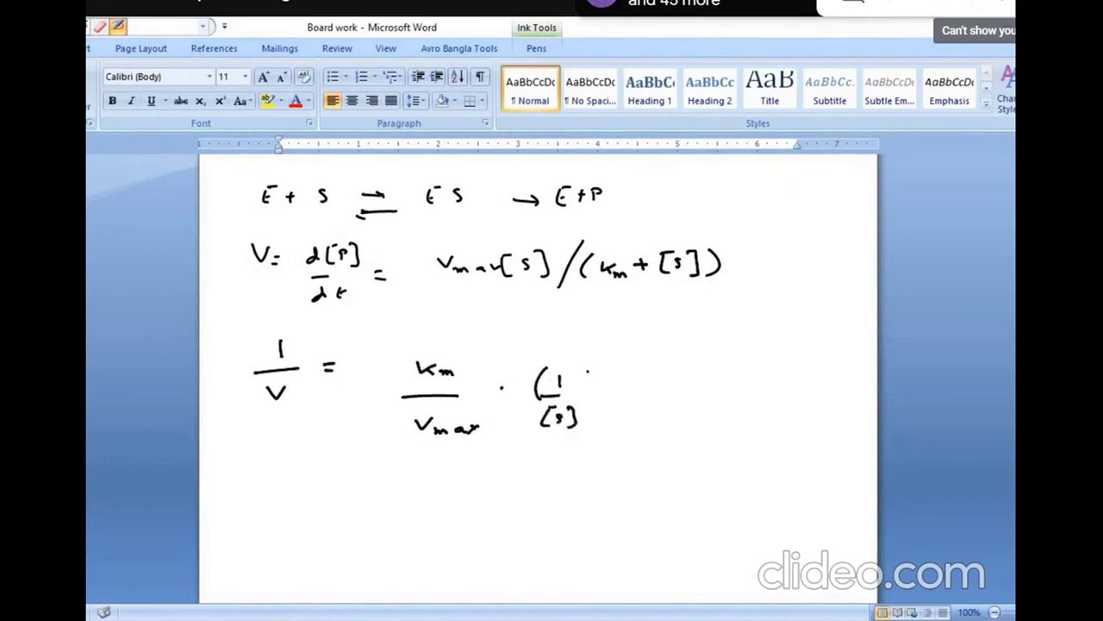
mouse_move(590, 367)
left_mouse_down()
mouse_move(591, 401)
mouse_move(664, 381)
mouse_move(652, 393)
left_mouse_up()
left_click_drag(697, 352, 699, 370)
mouse_move(678, 381)
left_mouse_down()
mouse_move(700, 382)
mouse_move(702, 400)
mouse_move(746, 412)
left_mouse_up()
left_click_drag(746, 401, 734, 418)
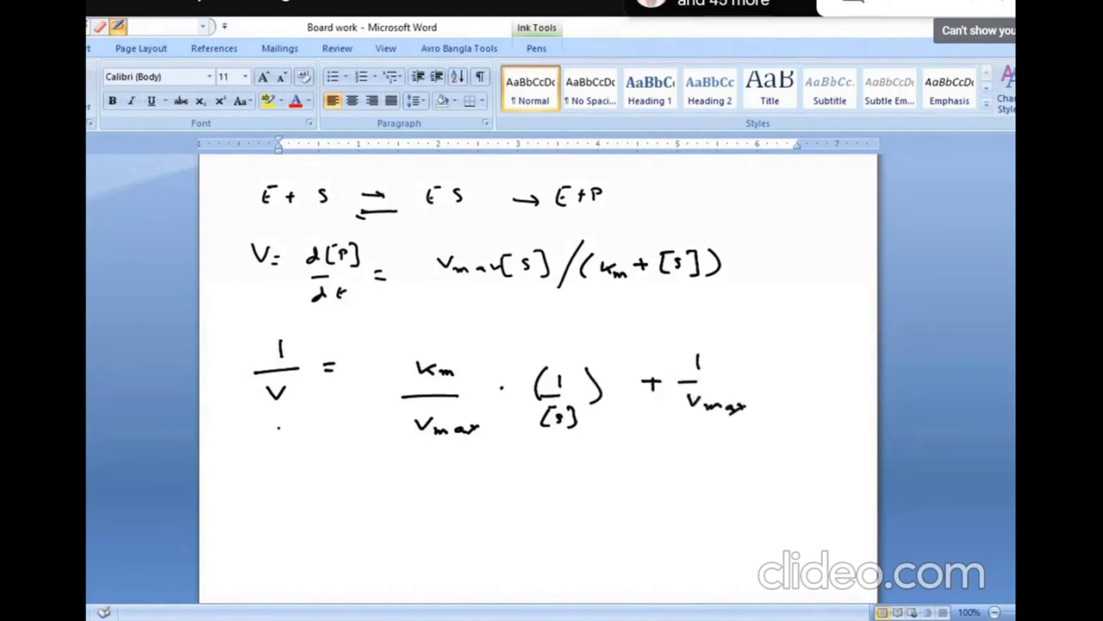
- Circle the terms of the linearised equation, labelling 1/V as y, 1/[S] as x, Km/Vmax as m and marking 1/Vmax as the intercept
mouse_move(293, 325)
left_mouse_down()
mouse_move(238, 390)
mouse_move(320, 376)
mouse_move(301, 331)
left_mouse_up()
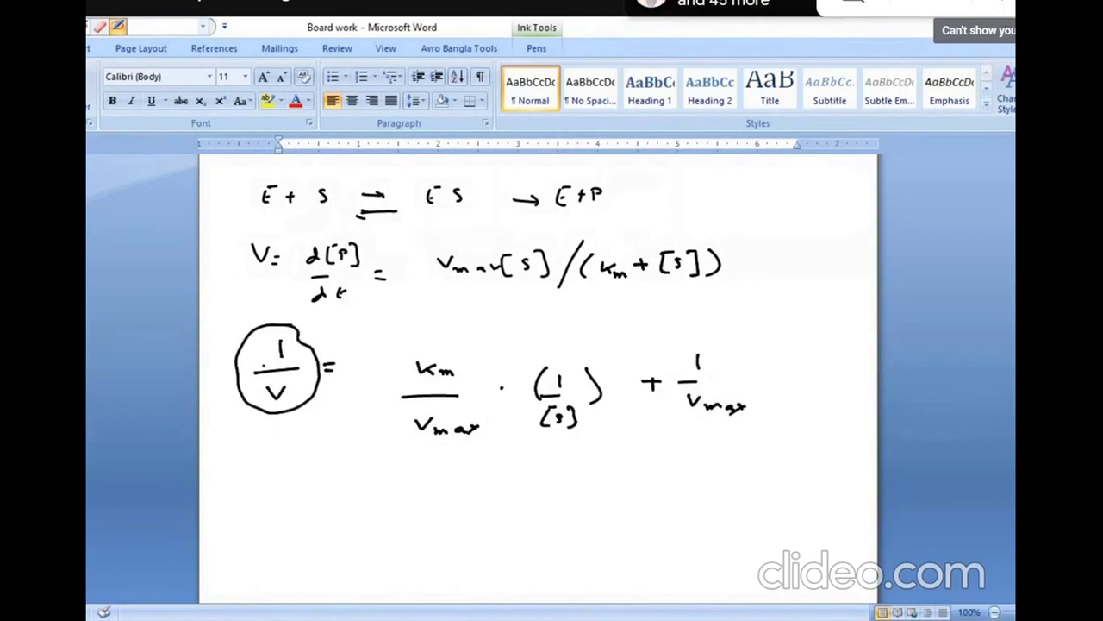
mouse_move(274, 428)
left_mouse_down()
mouse_move(276, 451)
mouse_move(286, 448)
left_mouse_up()
left_click_drag(267, 464, 274, 499)
left_click_drag(274, 482, 260, 498)
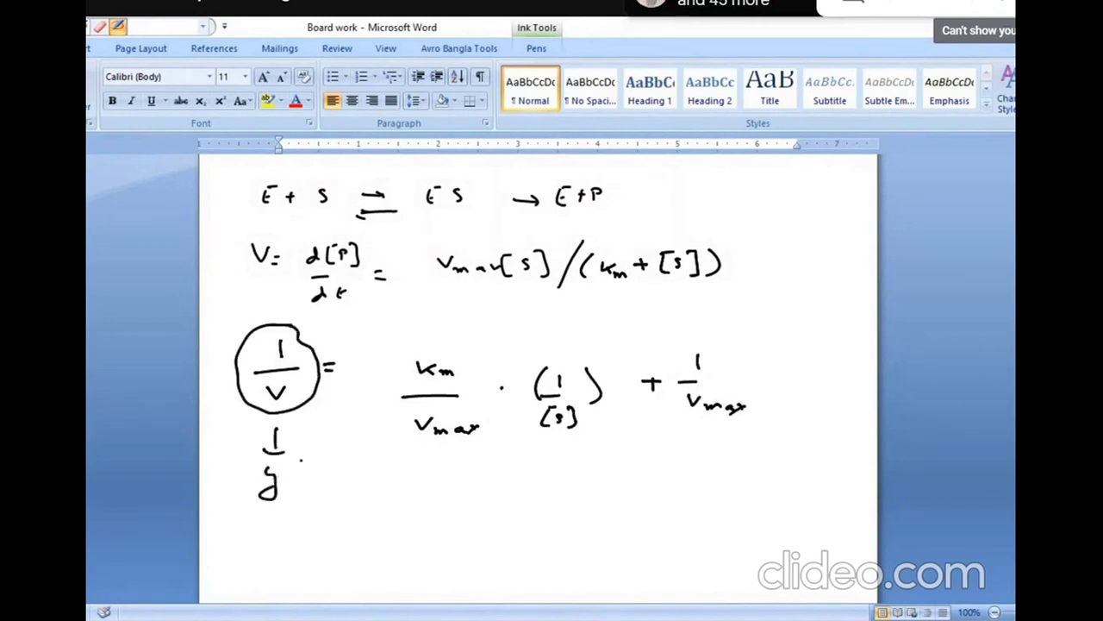
mouse_move(539, 357)
left_mouse_down()
mouse_move(495, 412)
mouse_move(616, 414)
mouse_move(533, 355)
left_mouse_up()
left_click_drag(531, 473, 545, 479)
left_click_drag(524, 485, 545, 478)
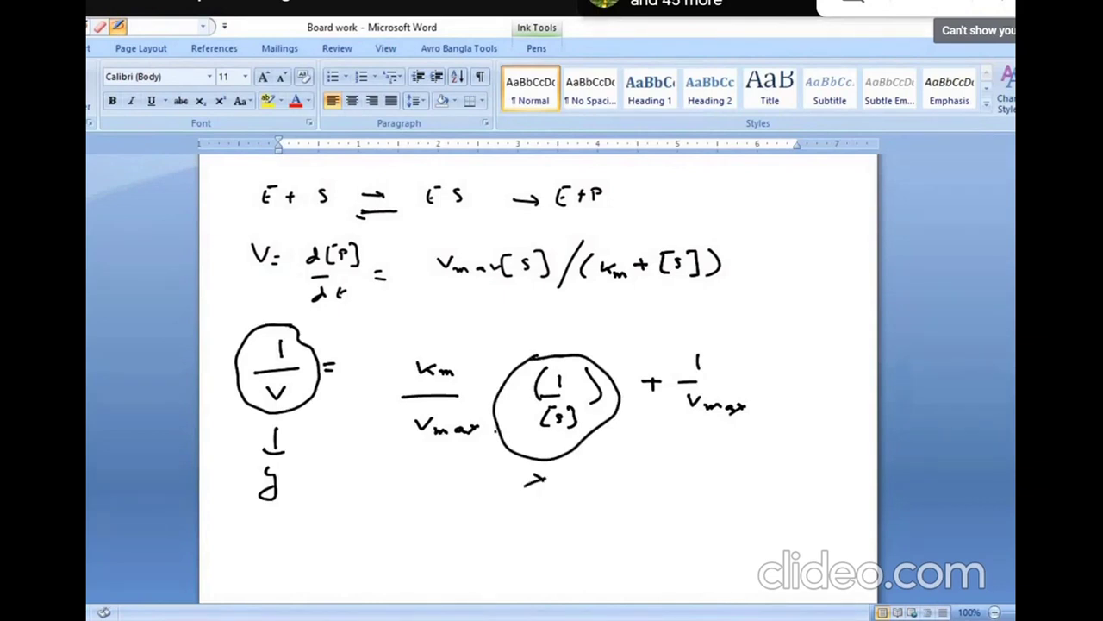
mouse_move(435, 342)
left_mouse_down()
mouse_move(414, 422)
mouse_move(457, 451)
mouse_move(483, 356)
mouse_move(441, 341)
left_mouse_up()
left_click_drag(411, 471, 438, 472)
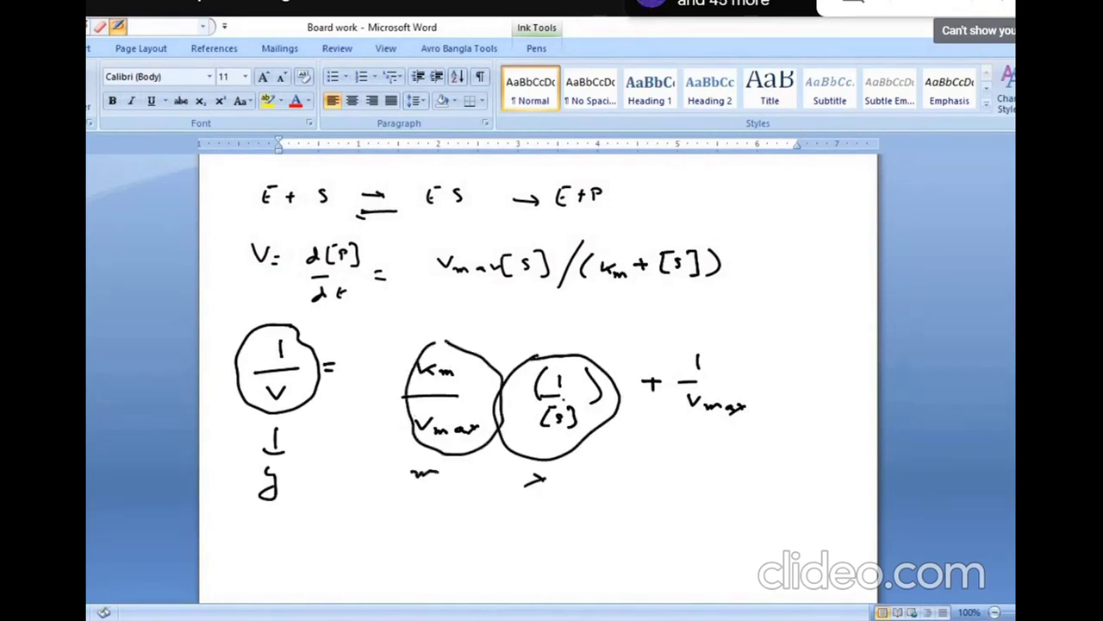
mouse_move(700, 334)
left_mouse_down()
mouse_move(671, 427)
mouse_move(717, 334)
left_mouse_up()
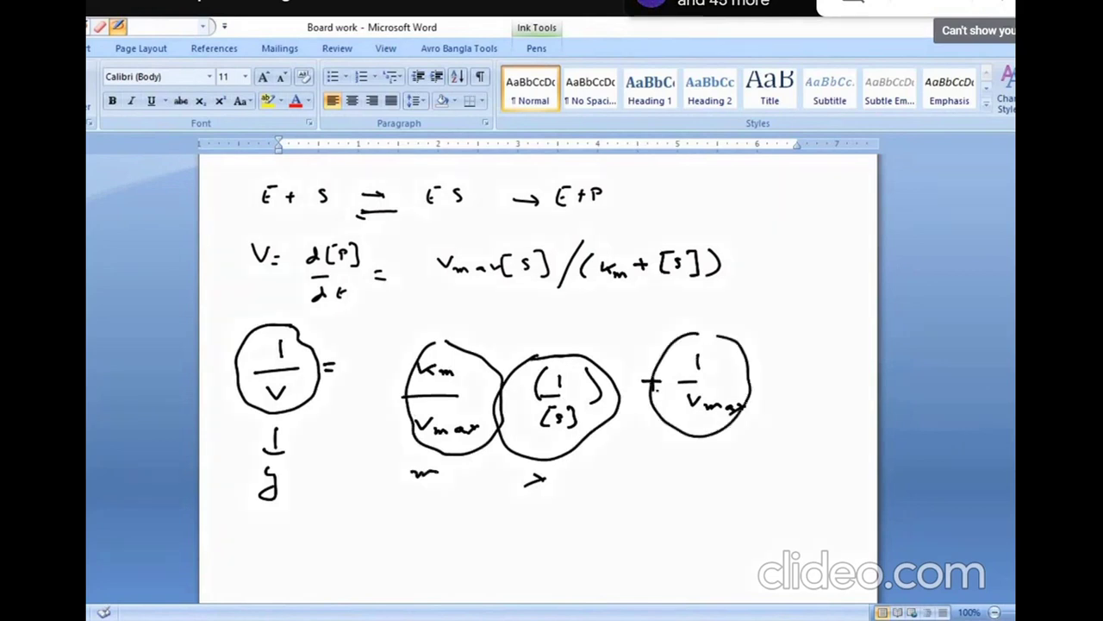
left_click_drag(688, 466, 695, 480)
- Switch to the linear 2 sheet of the Excel workbook and calculate 1/S in cell D4 with =1/B4
left_click(472, 538)
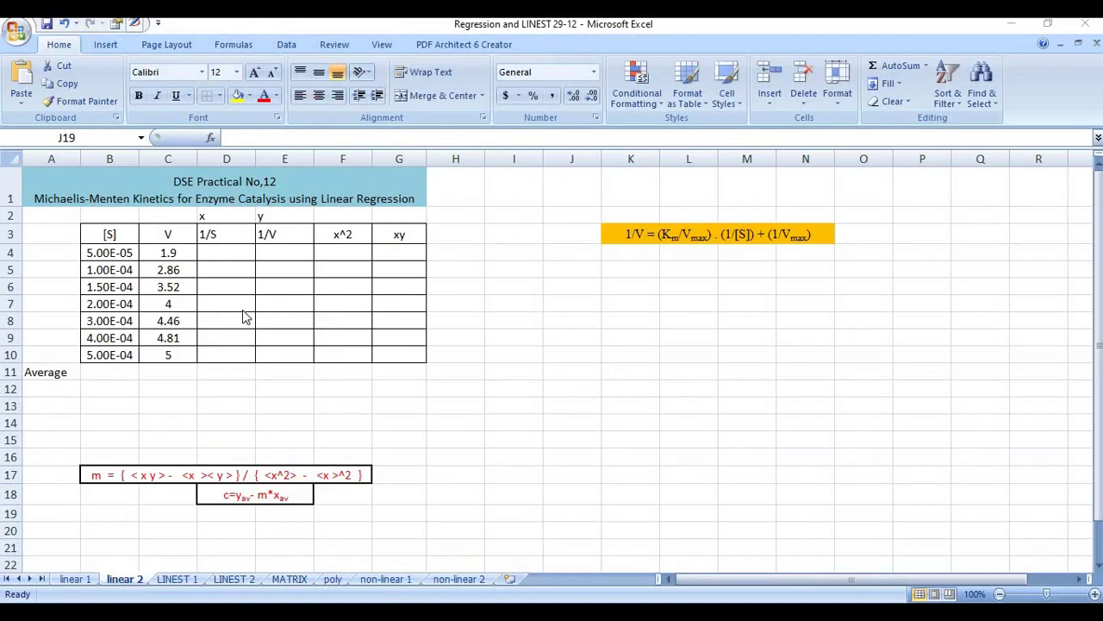
left_click(214, 251)
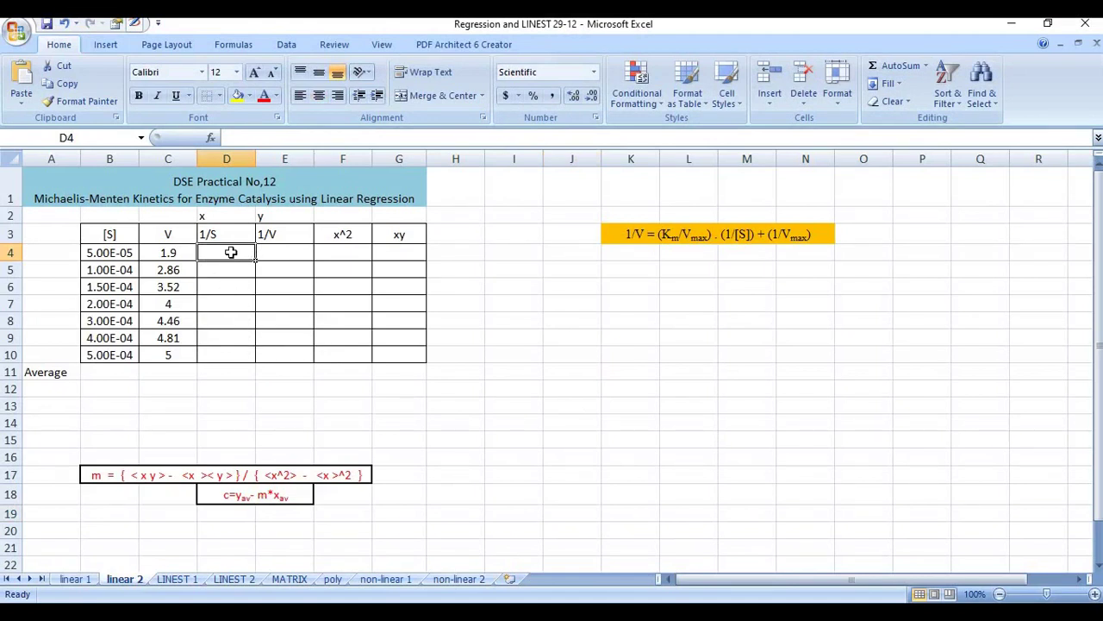
type("=")
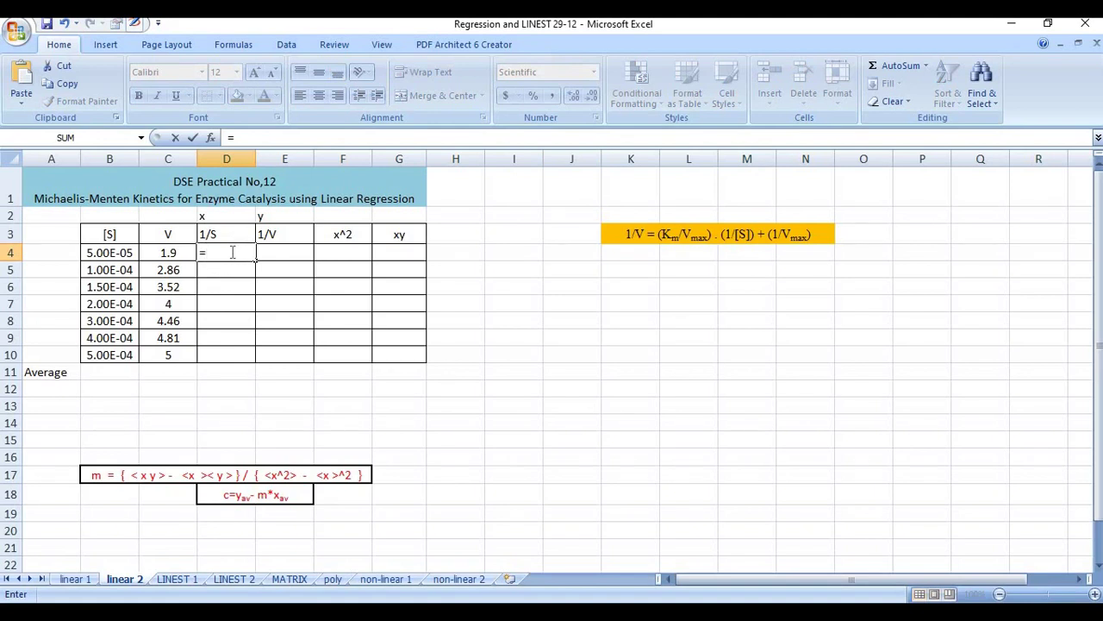
type("1/")
left_click(113, 253)
key("Return")
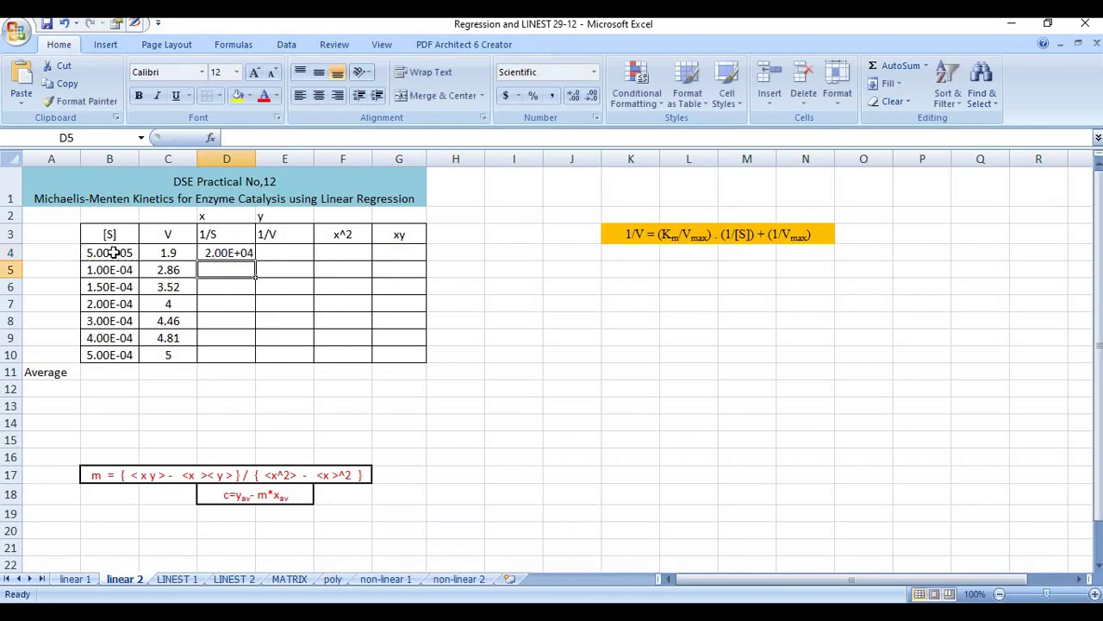
- Calculate 1/V in cell E4 with the formula =1/C4
left_click(269, 253)
type("=1")
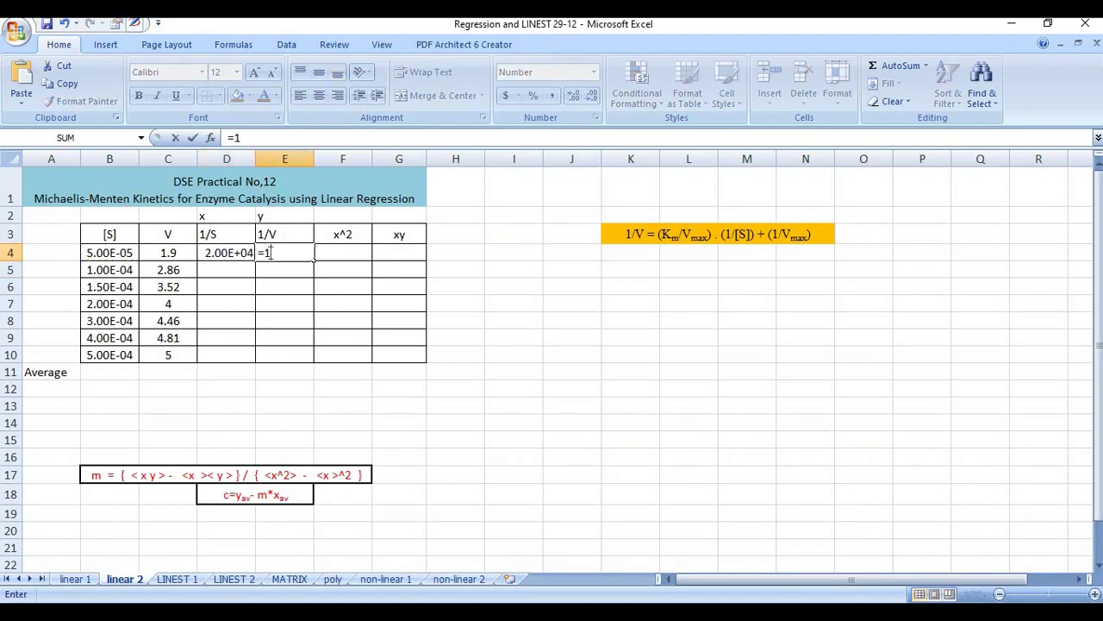
type("/")
left_click(174, 253)
key("Return")
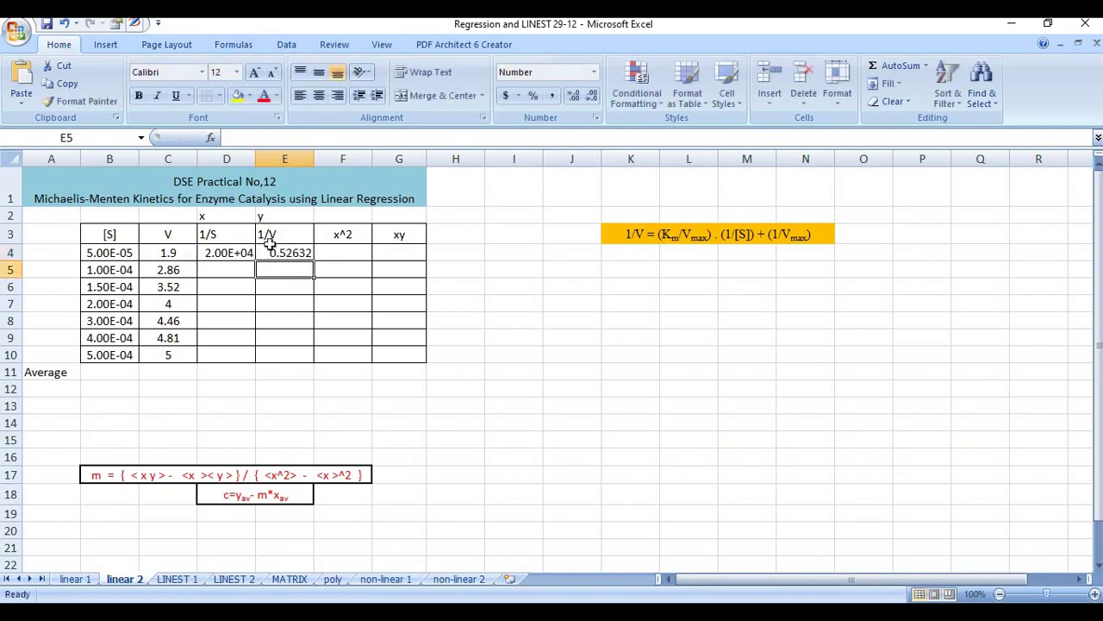
- Calculate x^2 in cell F4 with the formula =D4^2
left_click(336, 249)
type("=")
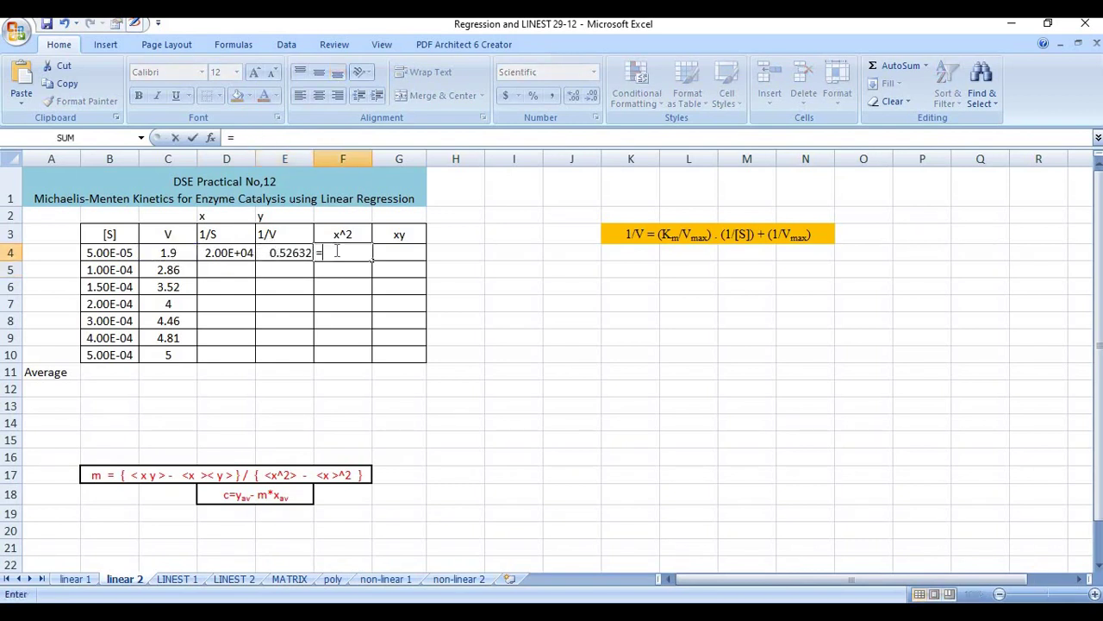
left_click(244, 253)
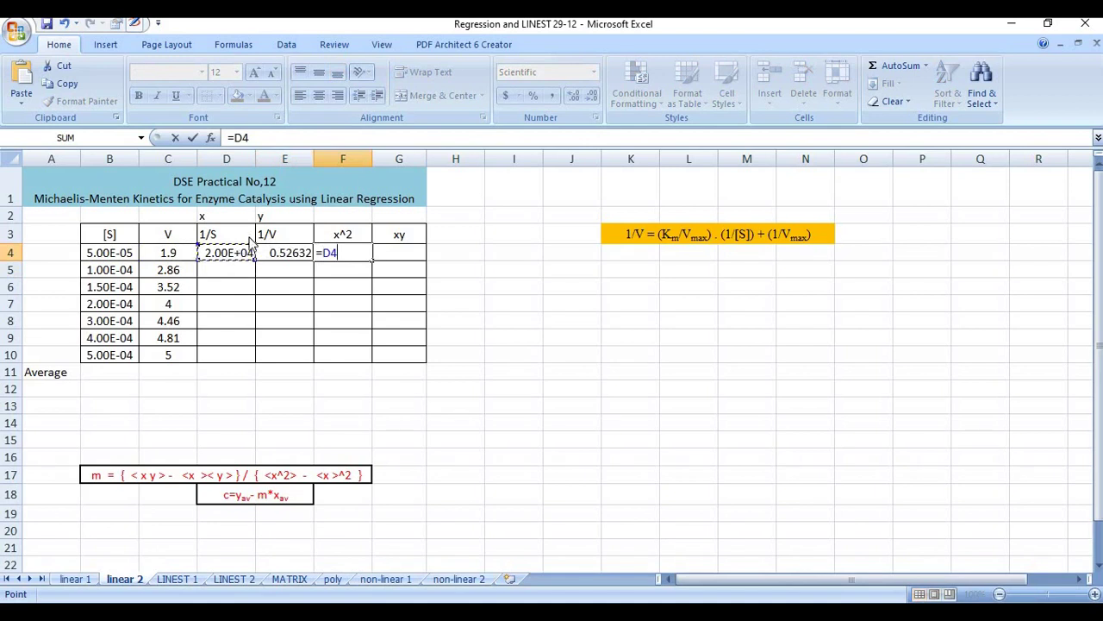
type("^2")
key("Return")
- Calculate xy in cell G4 with the formula =D4*E4
left_click(408, 253)
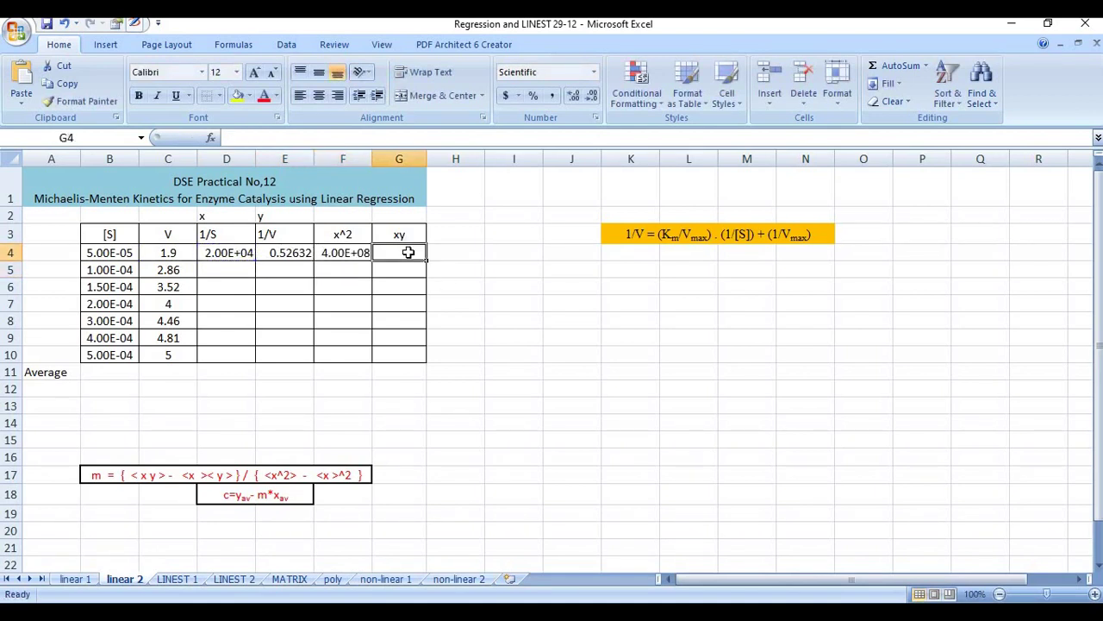
type("=")
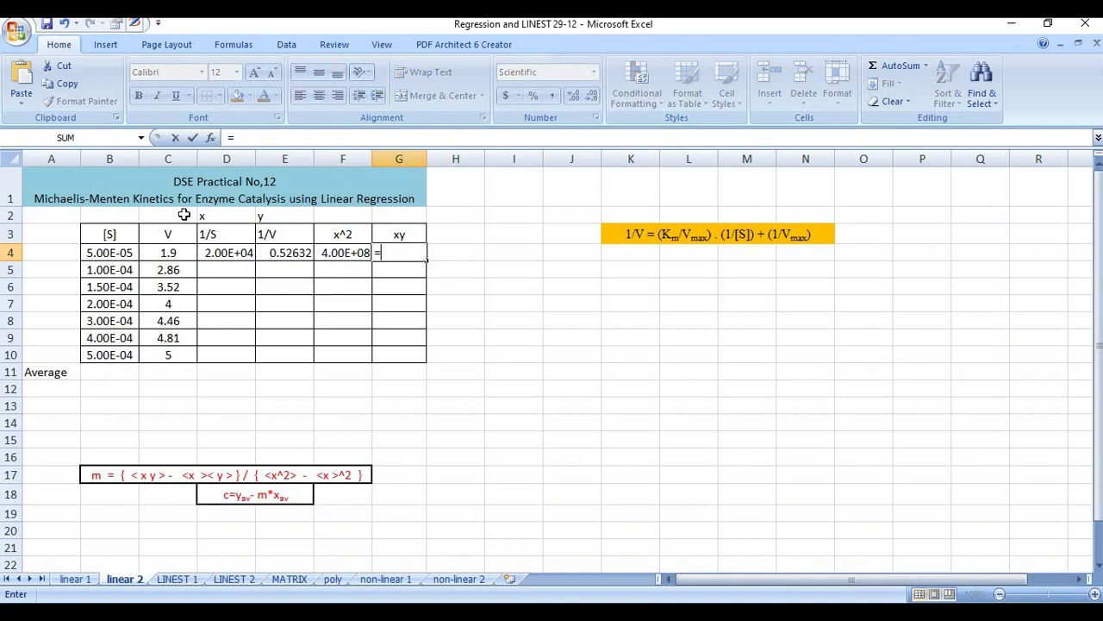
left_click(228, 252)
type("*")
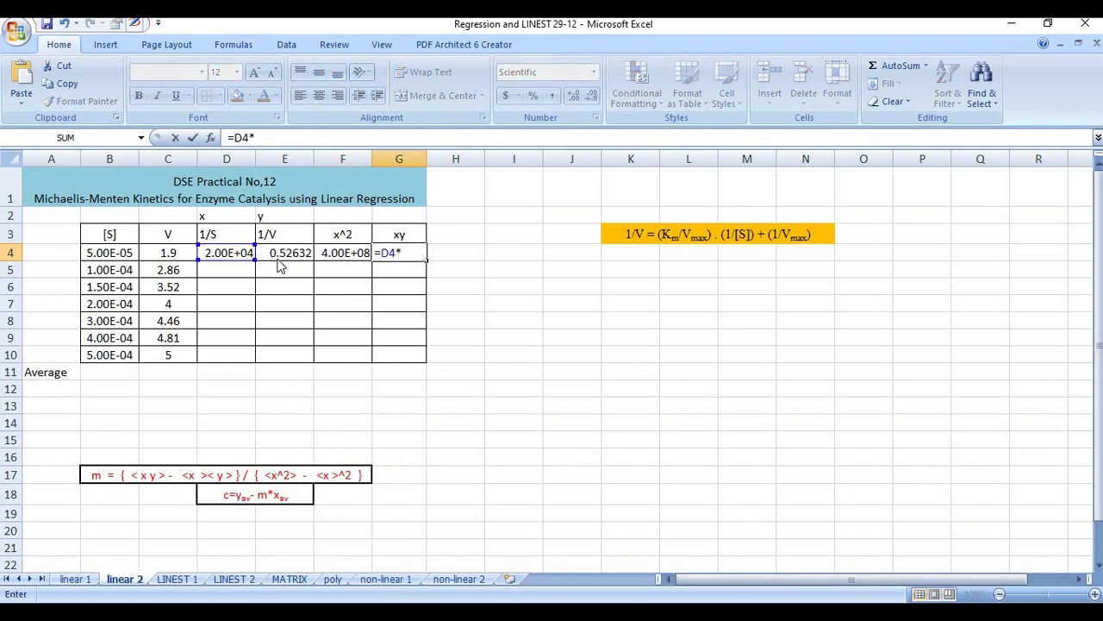
left_click(278, 257)
key("Return")
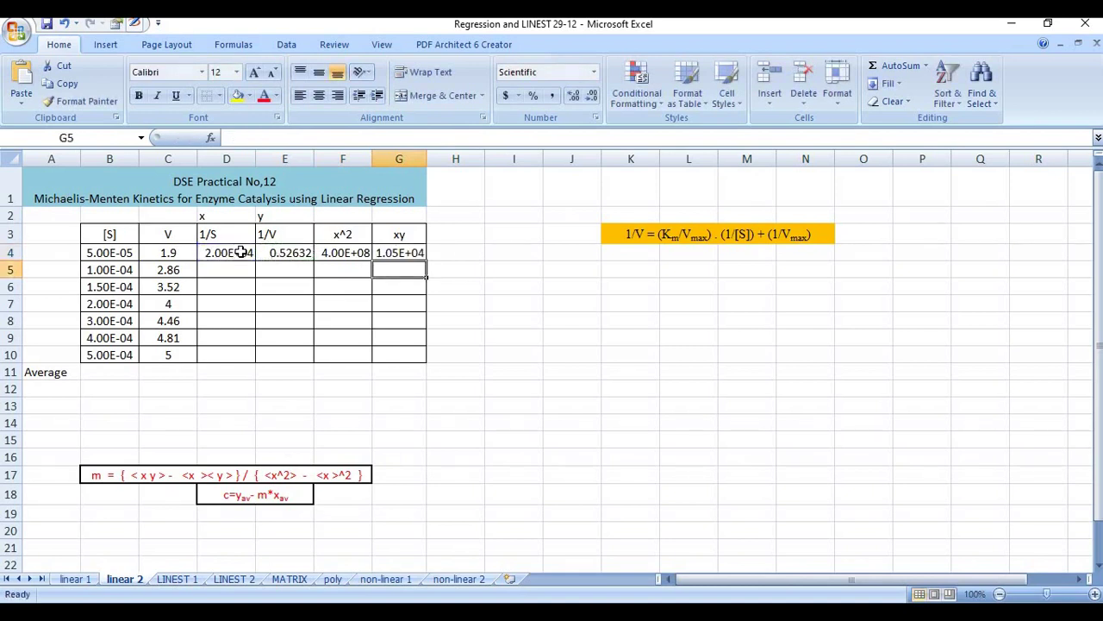
- Fill the formulas in D4:G4 down through row 10 of the table
left_click(240, 251)
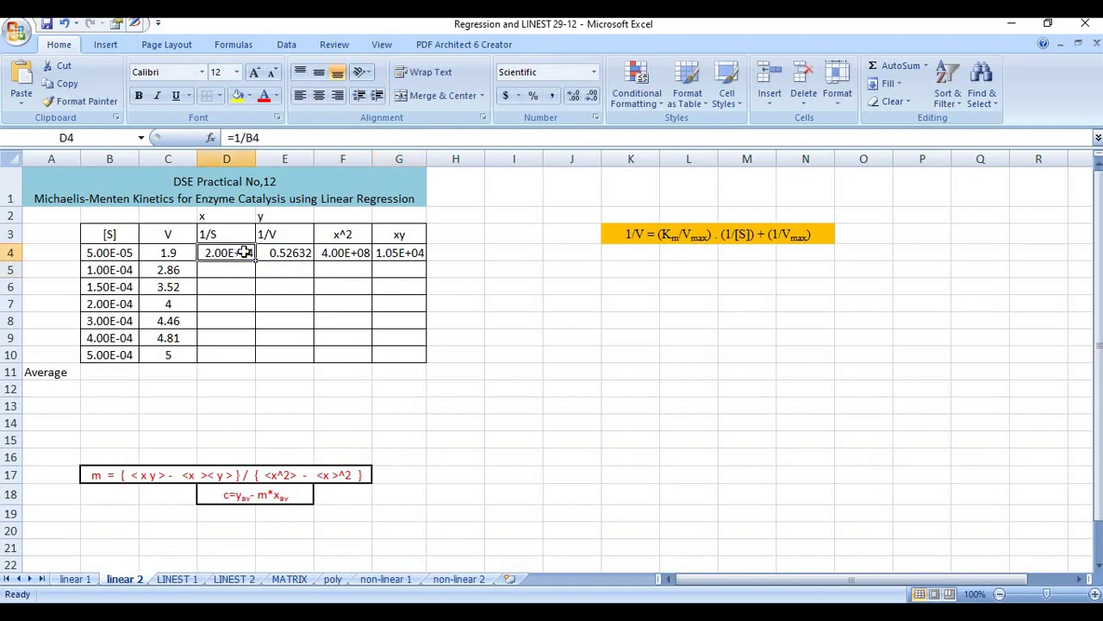
left_click(388, 250, "shift")
left_click_drag(425, 259, 420, 363)
left_click(295, 387)
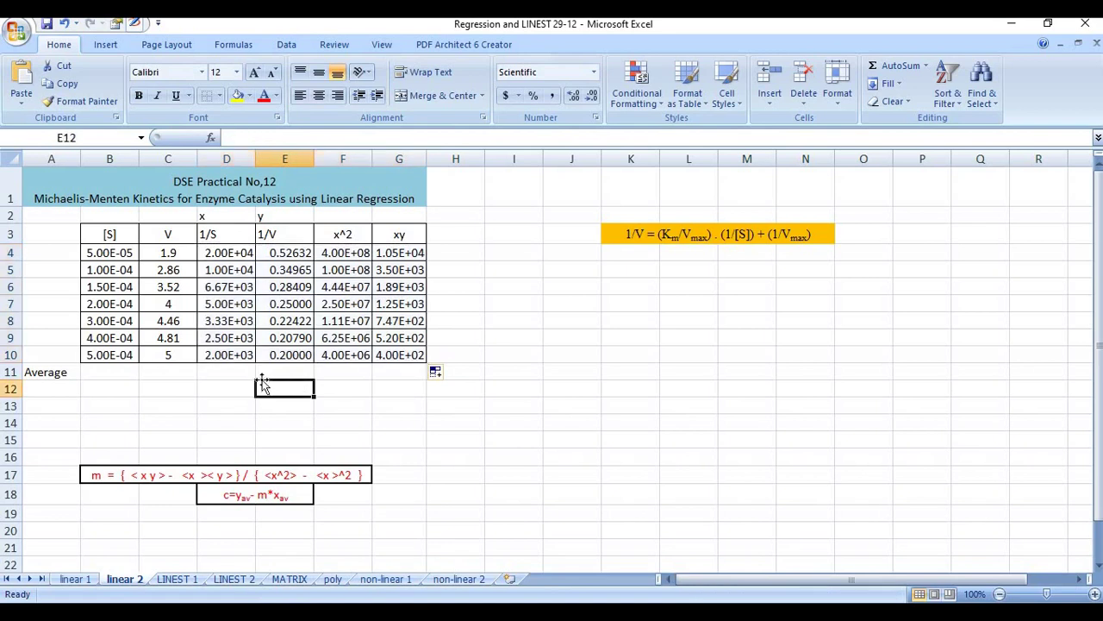
- Calculate the average of the 1/S values in cell D11 with the formula =AVERAGE(D4:D10)
left_click(237, 373)
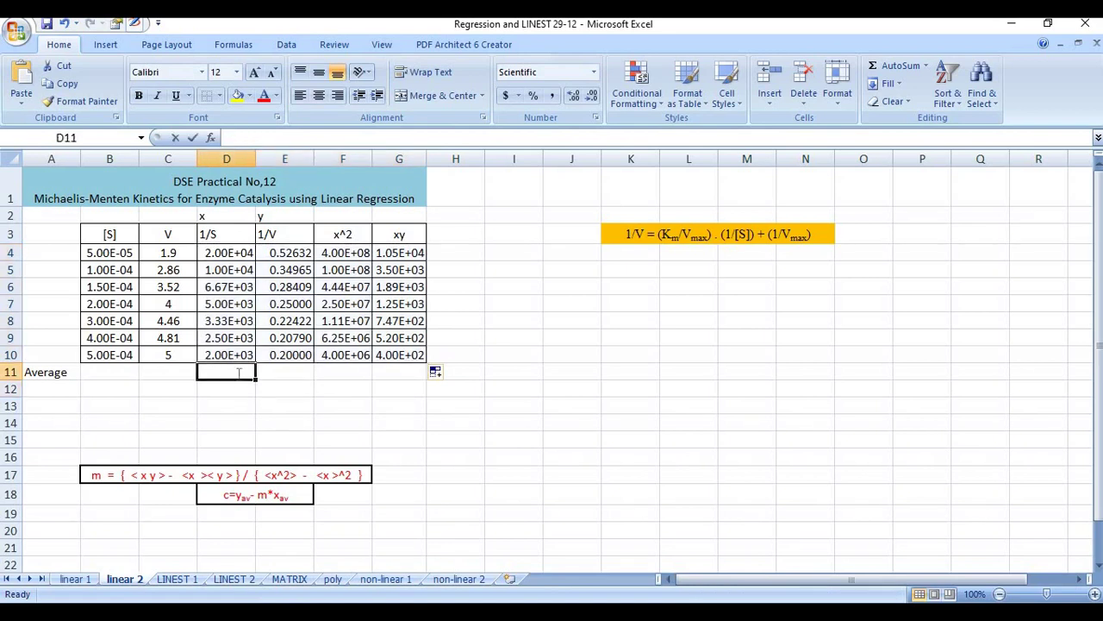
type("=av")
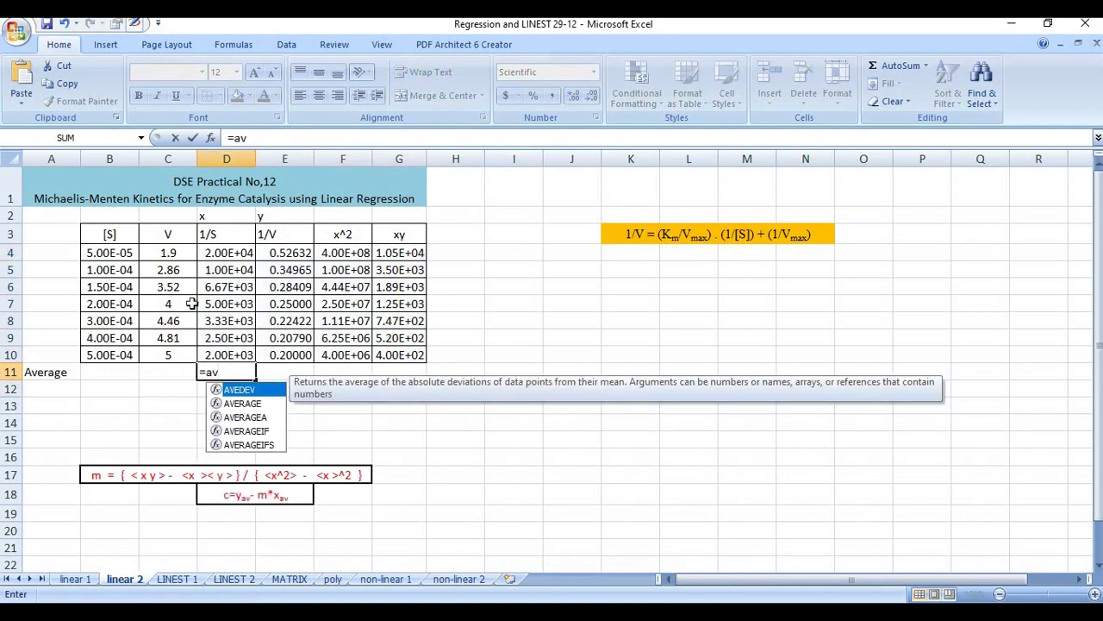
double_click(242, 403)
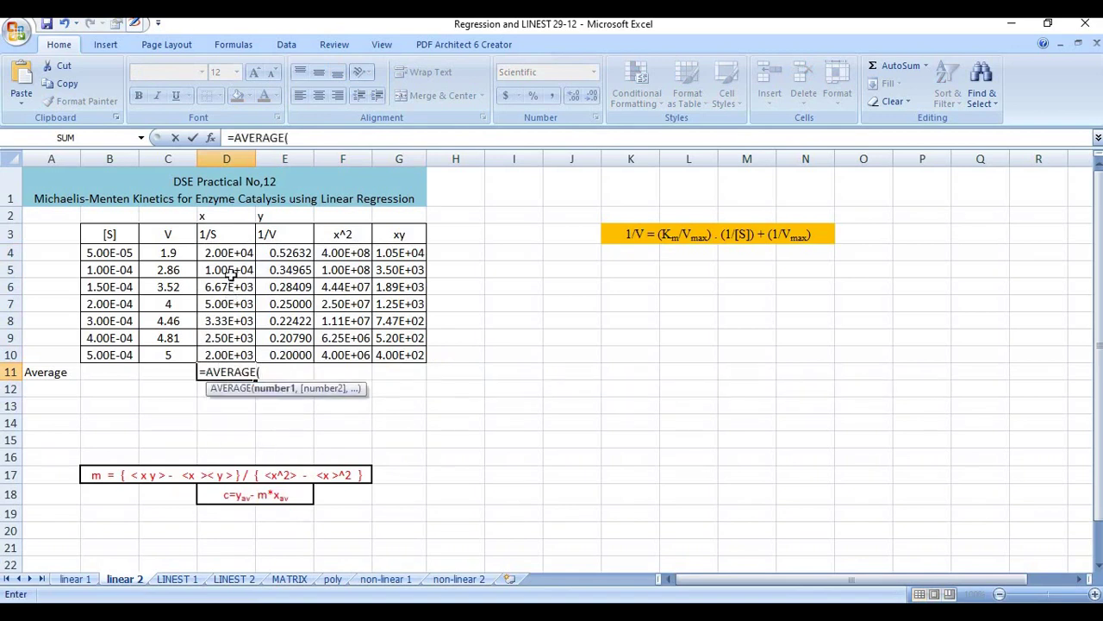
left_click_drag(233, 254, 247, 356)
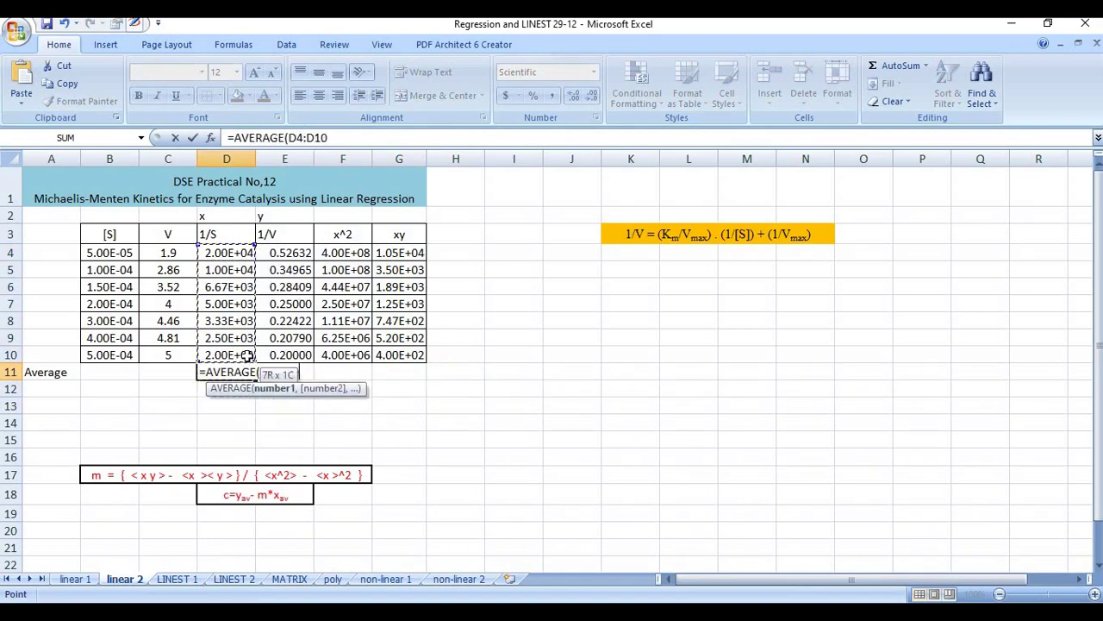
type(")")
key("Return")
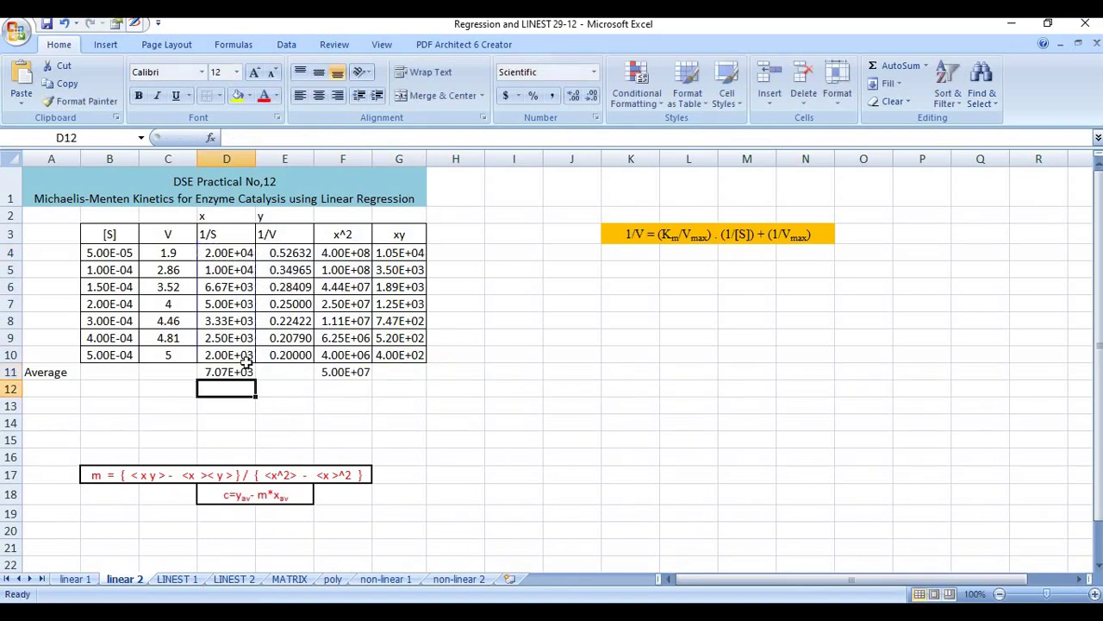
- Fill the average formula from D11 across row 11 to G11, covering the 1/V, x^2 and xy columns
left_click(244, 371)
left_click_drag(257, 377, 435, 382)
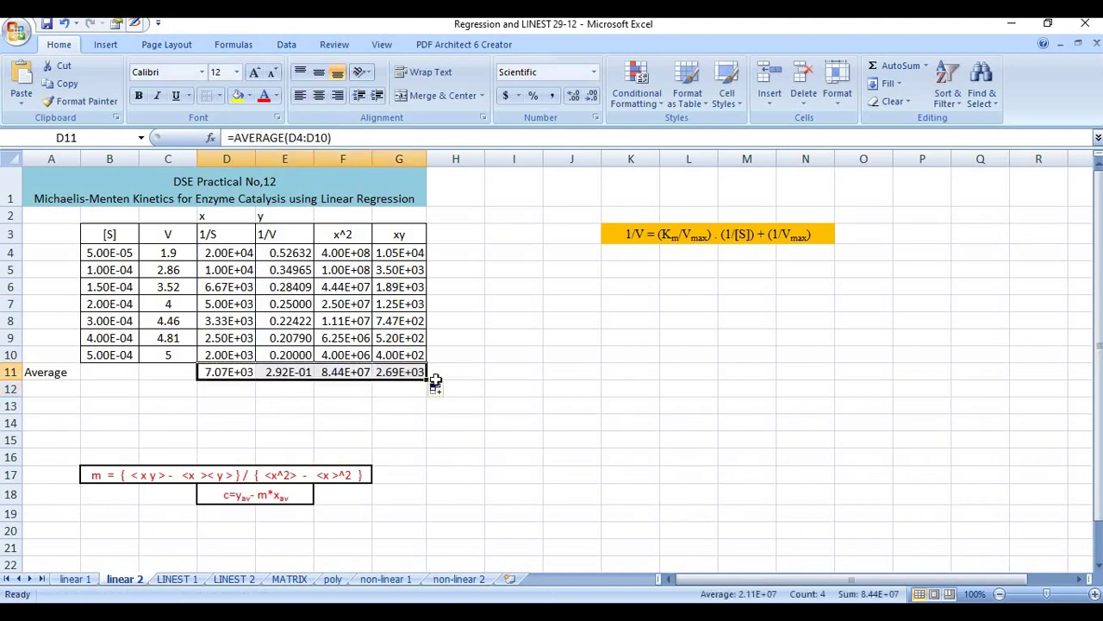
left_click(435, 377)
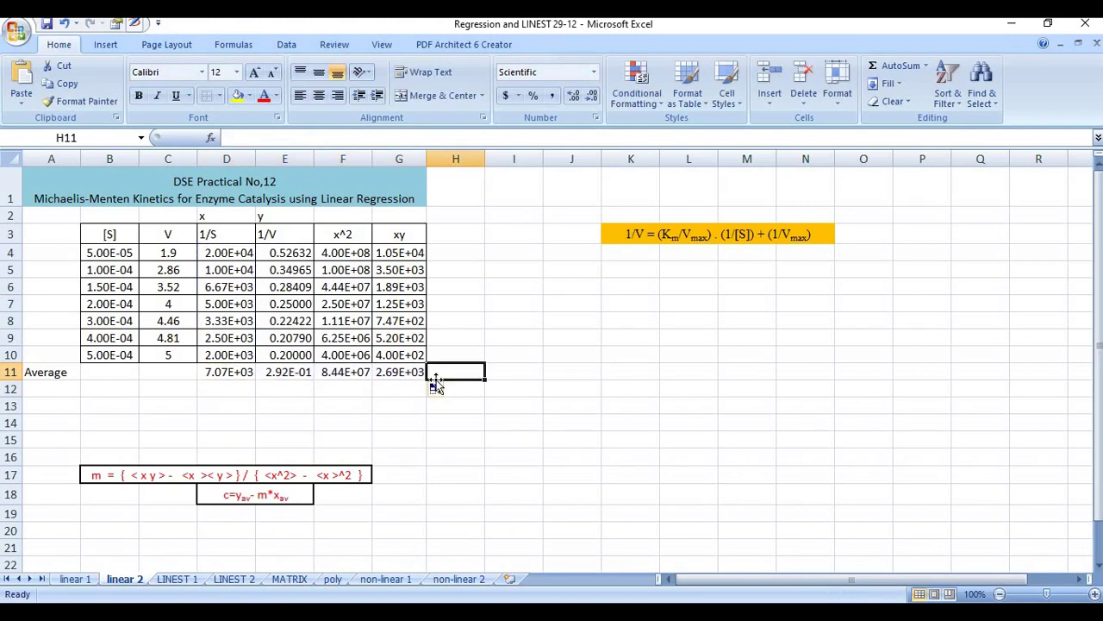
- Calculate the slope m in cell H17 with the formula =(G11-(D11*E11))/(F11-(D11^2))
left_click(470, 475)
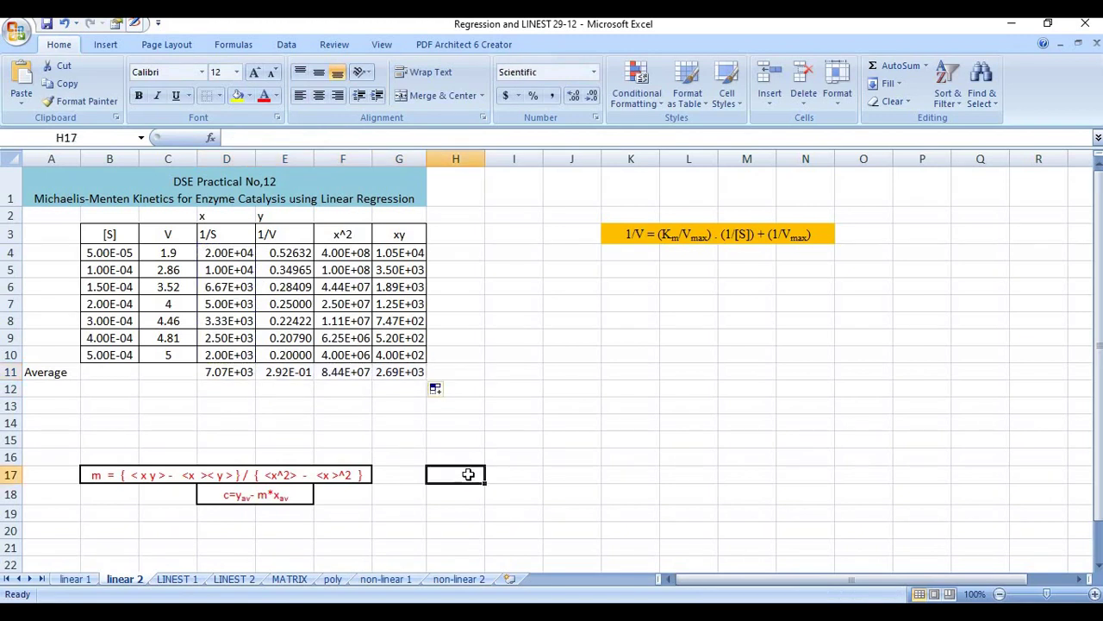
type("=")
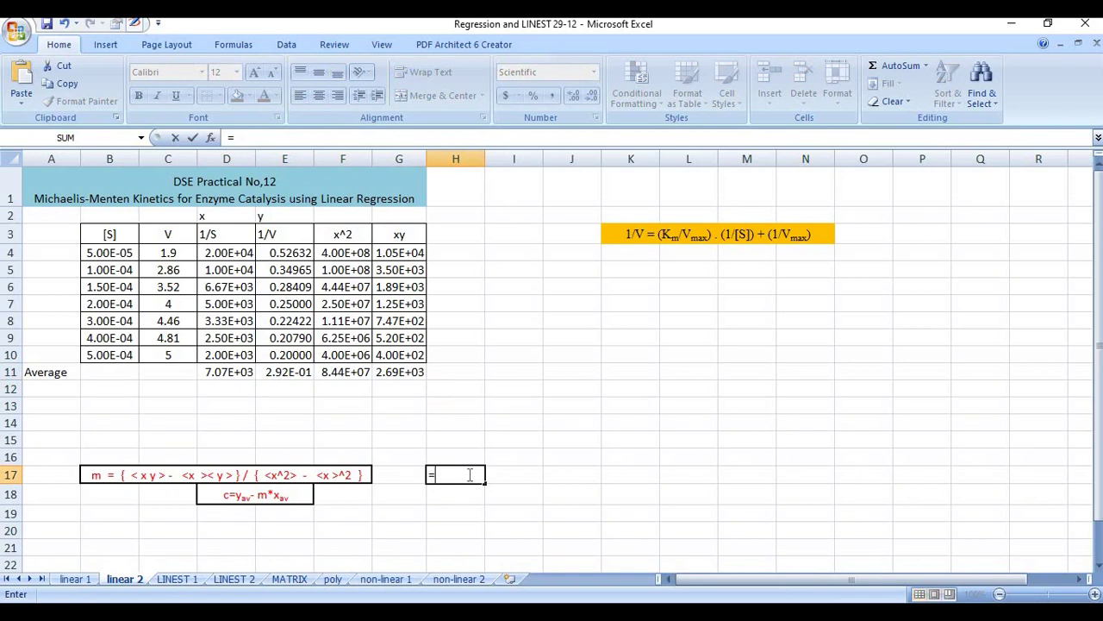
type("(")
left_click(402, 380)
type("-")
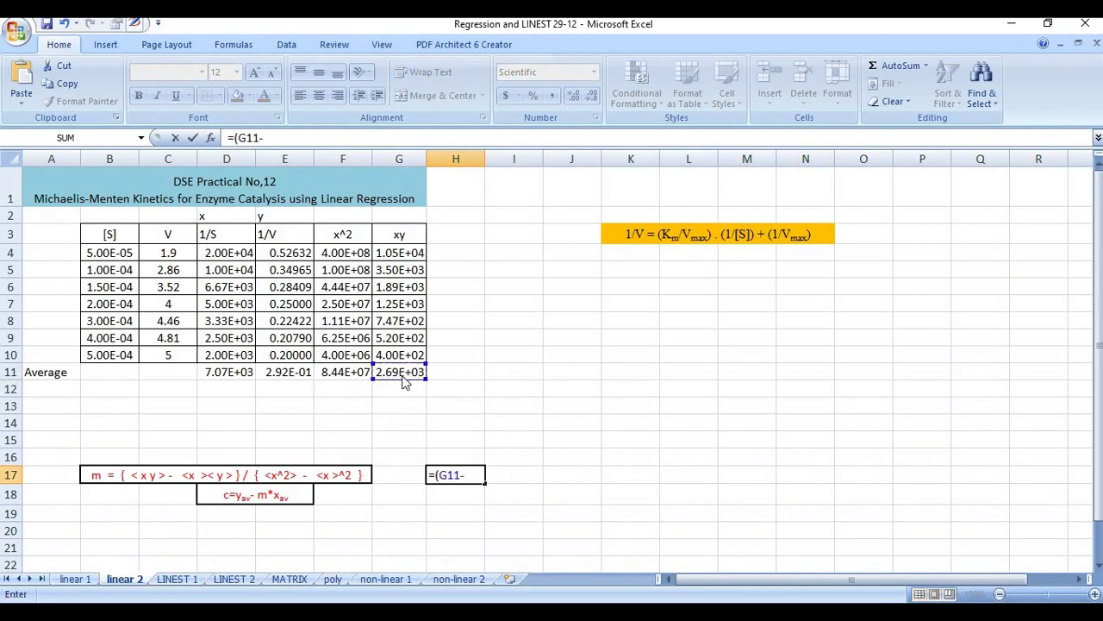
type("(")
left_click(228, 372)
type("*")
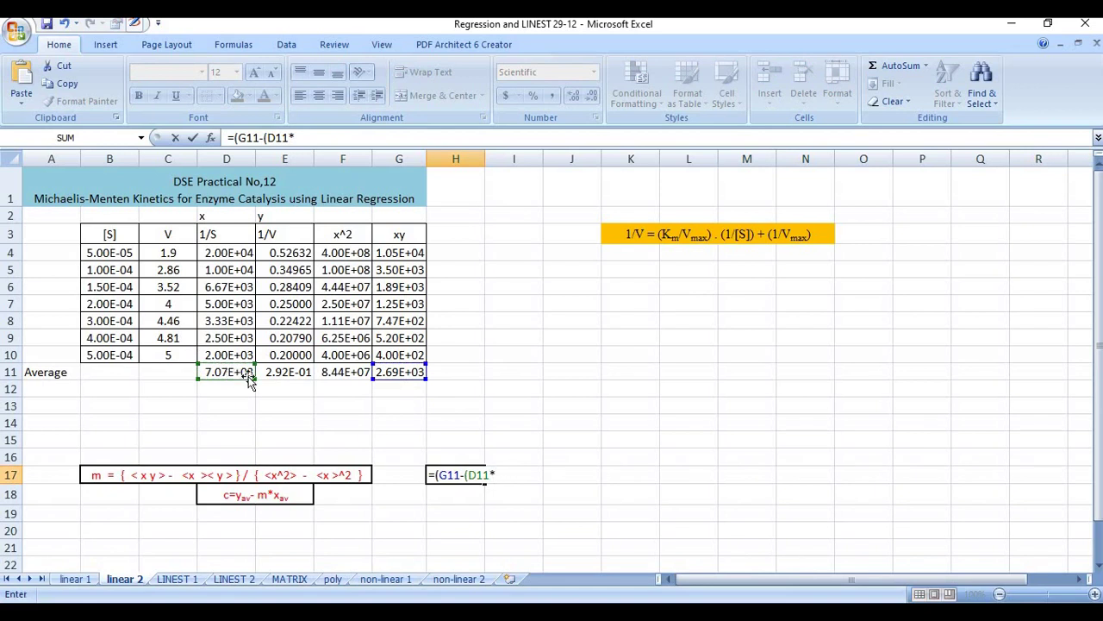
left_click(279, 377)
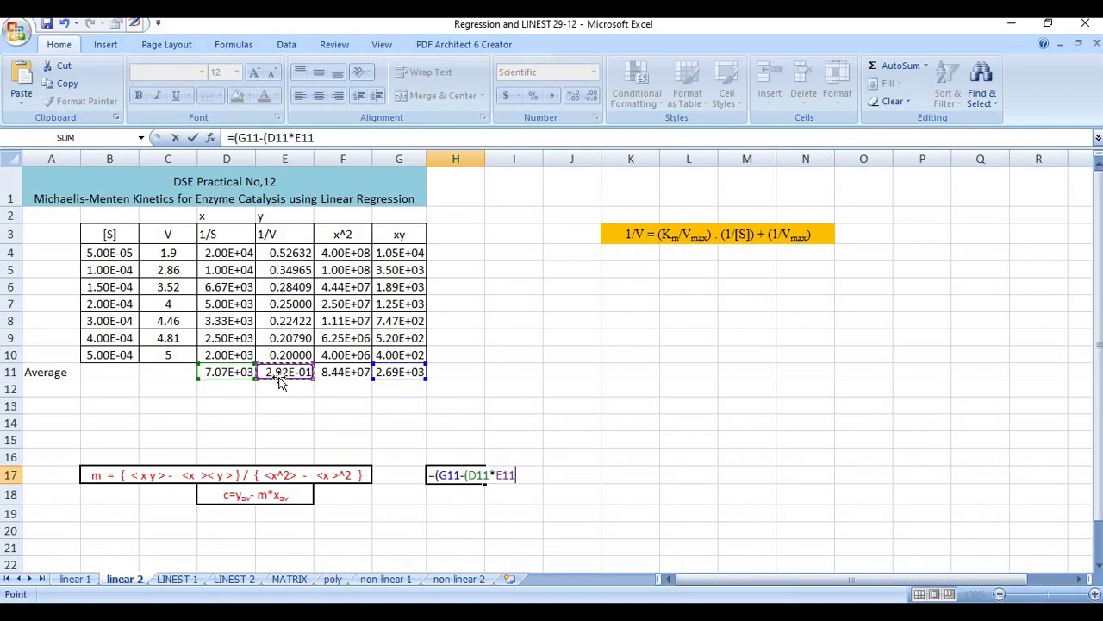
type("))/(")
left_click(336, 372)
type("-")
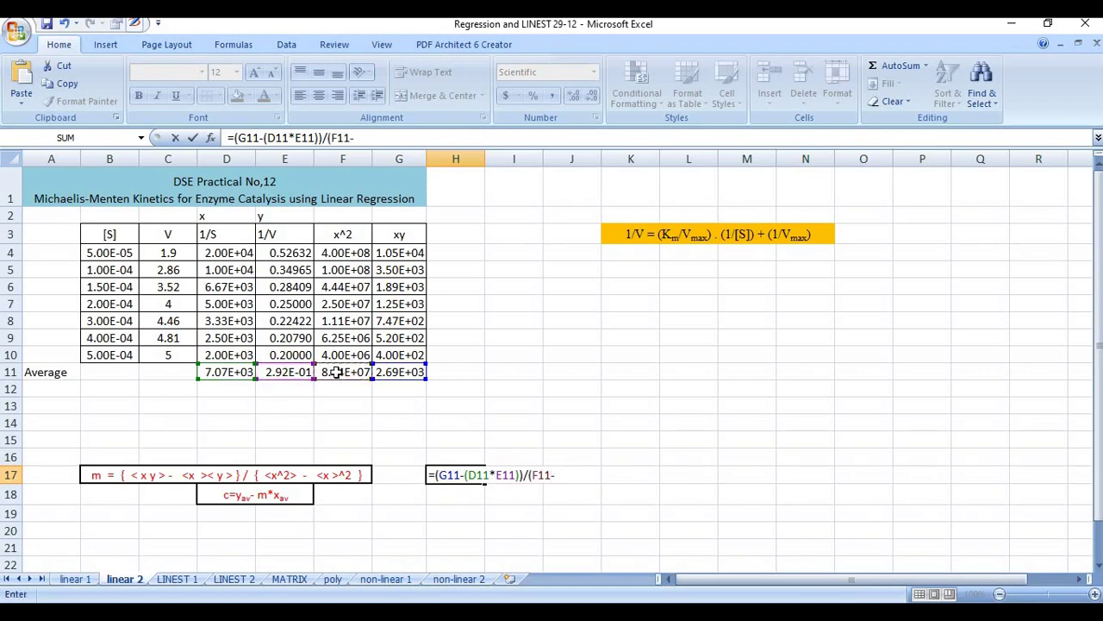
type("(")
left_click(234, 371)
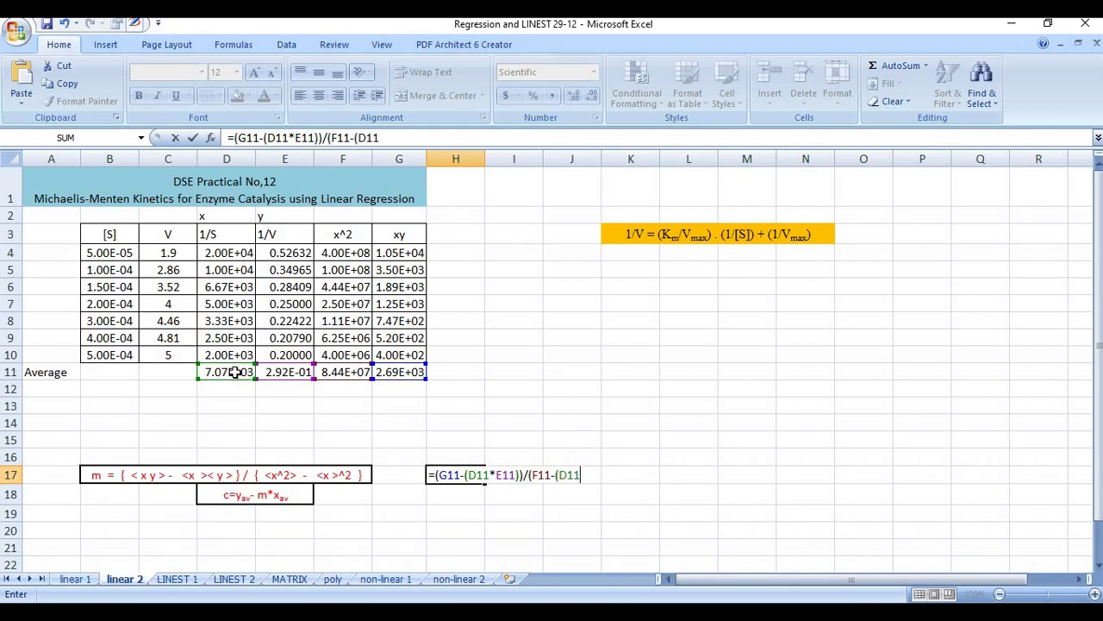
type("^2))")
key("Return")
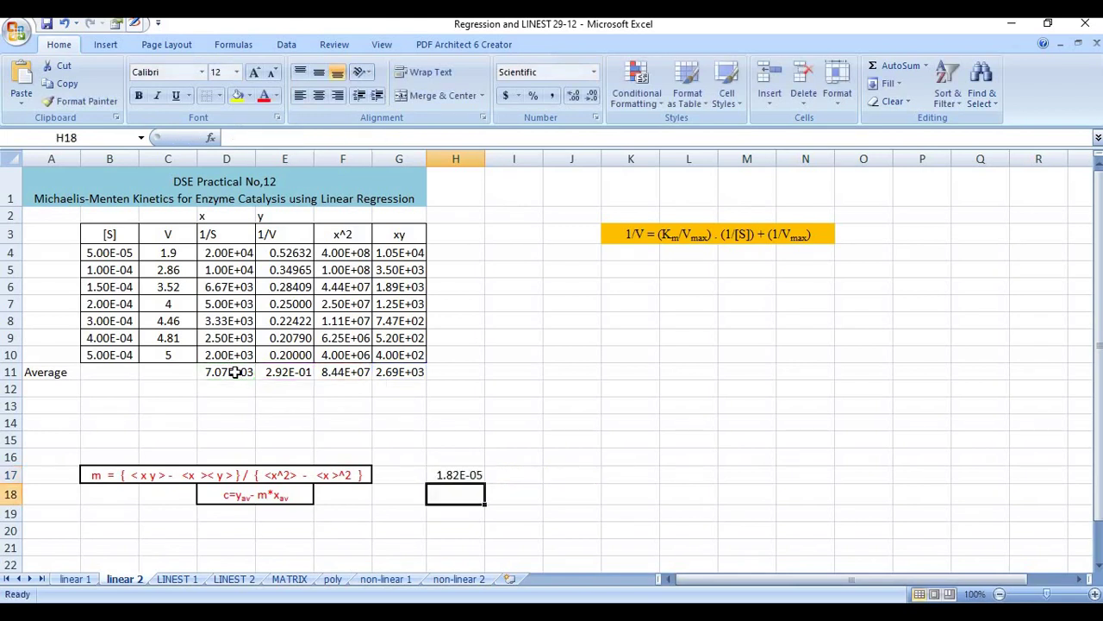
- Calculate the intercept c in cell H18 with the formula =E11-(H17*D11)
type("=")
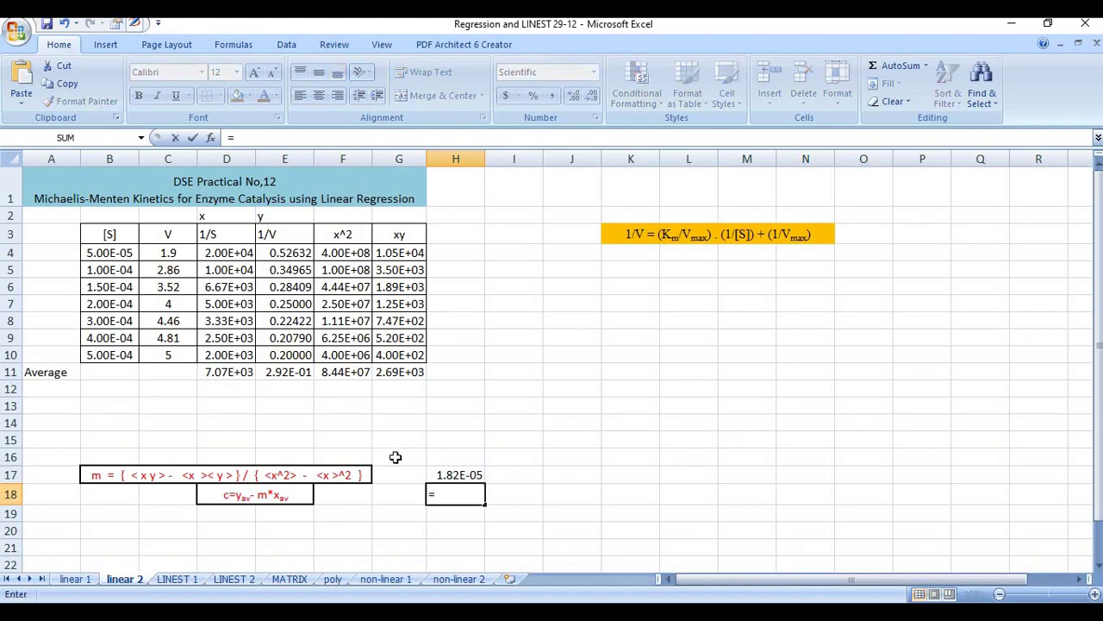
left_click(301, 371)
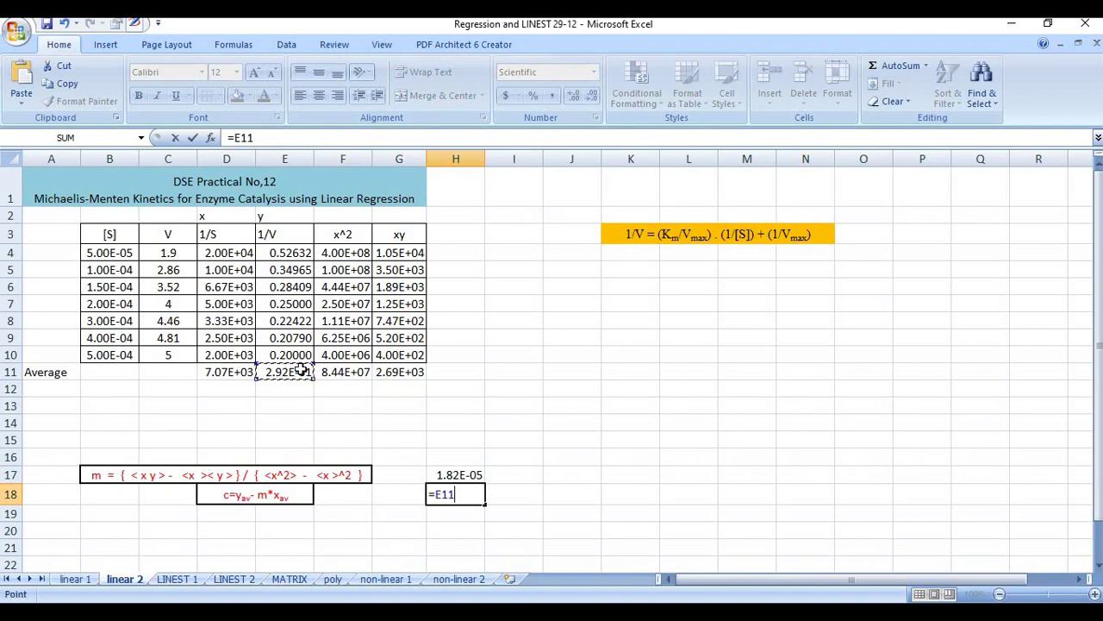
type("-(")
left_click(468, 474)
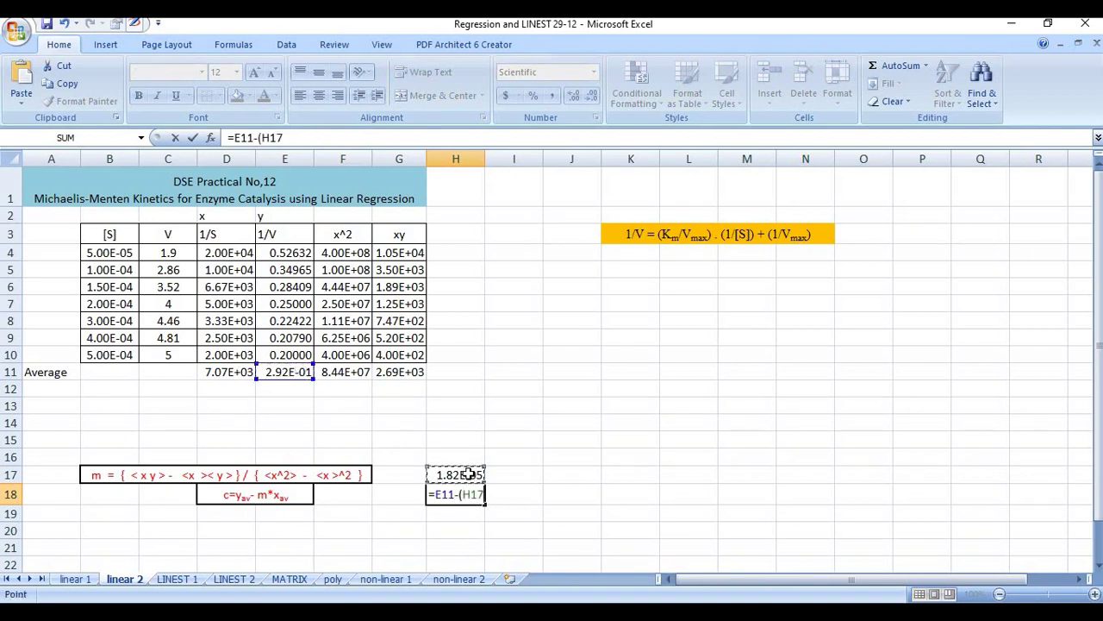
type("*")
left_click(241, 373)
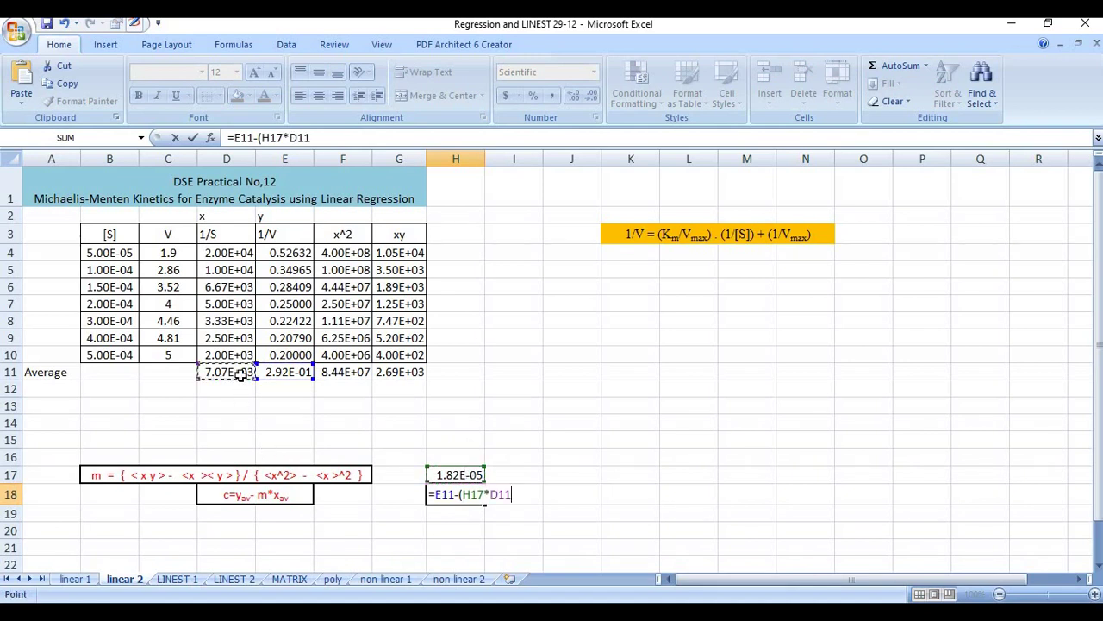
type(")")
key("Return")
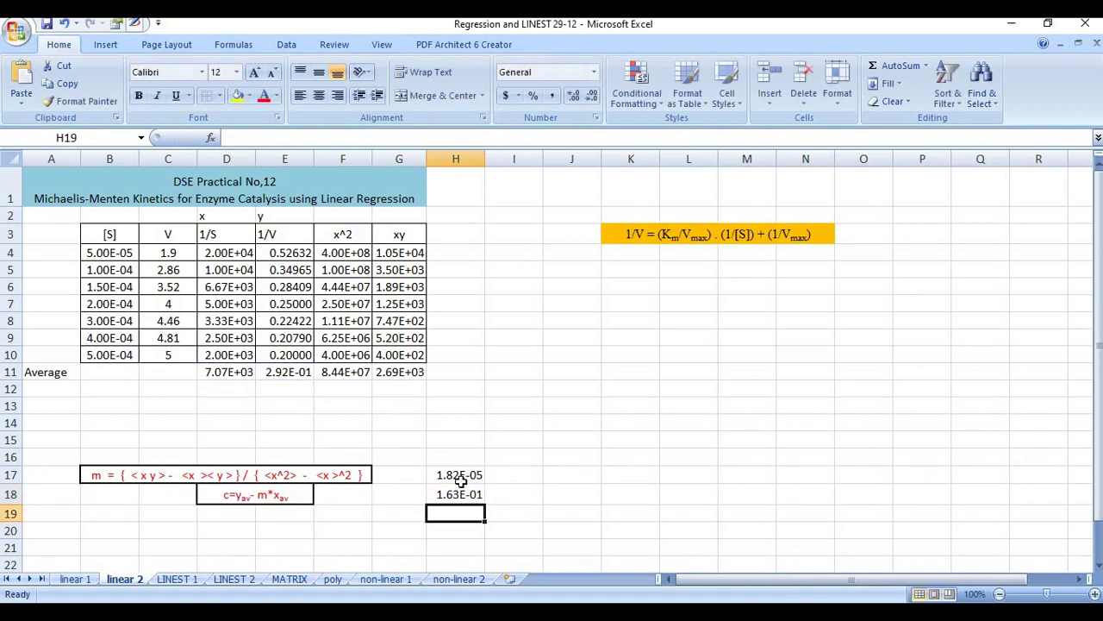
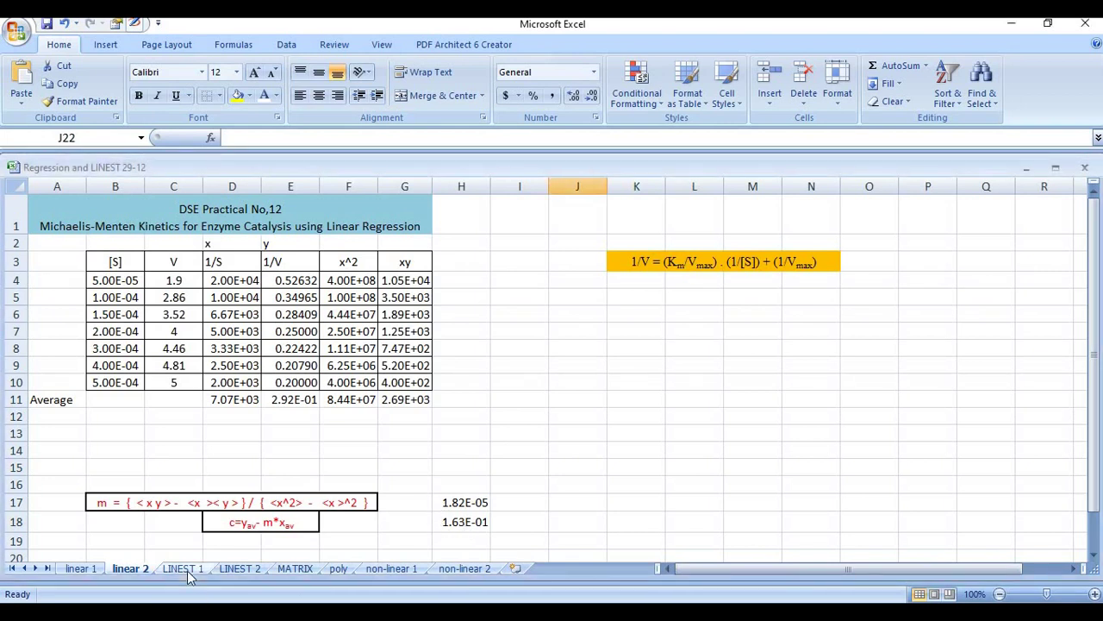
- On the LINEST 1 sheet, enter the formula =LINEST(B2:B6,A2:A6,TRUE,TRUE) in cell F3 for the x and y data
left_click(182, 569)
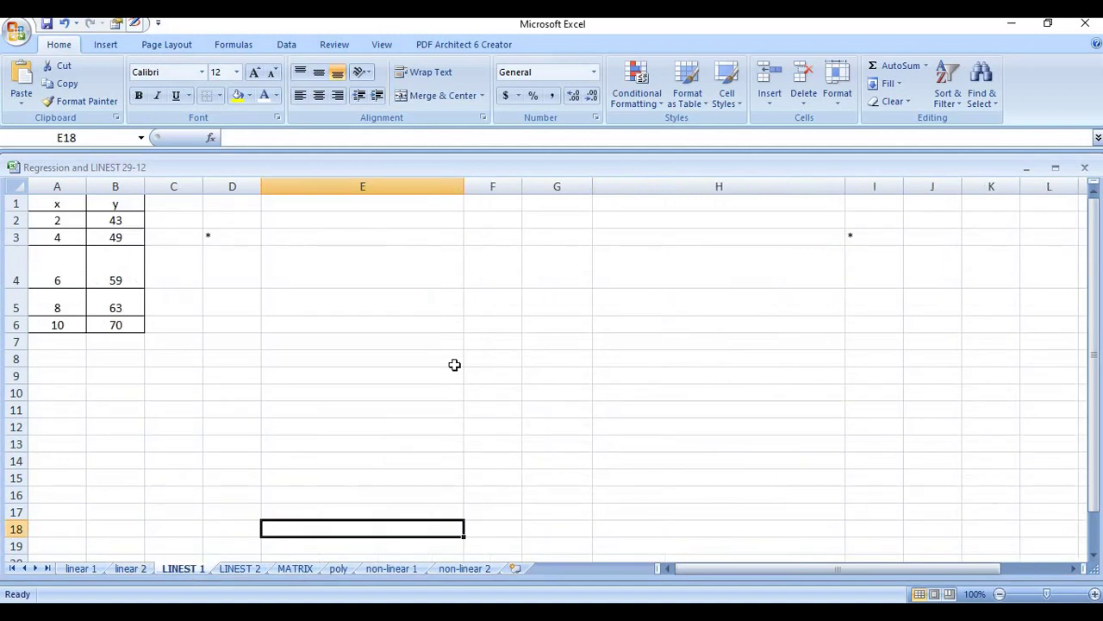
left_click(510, 240)
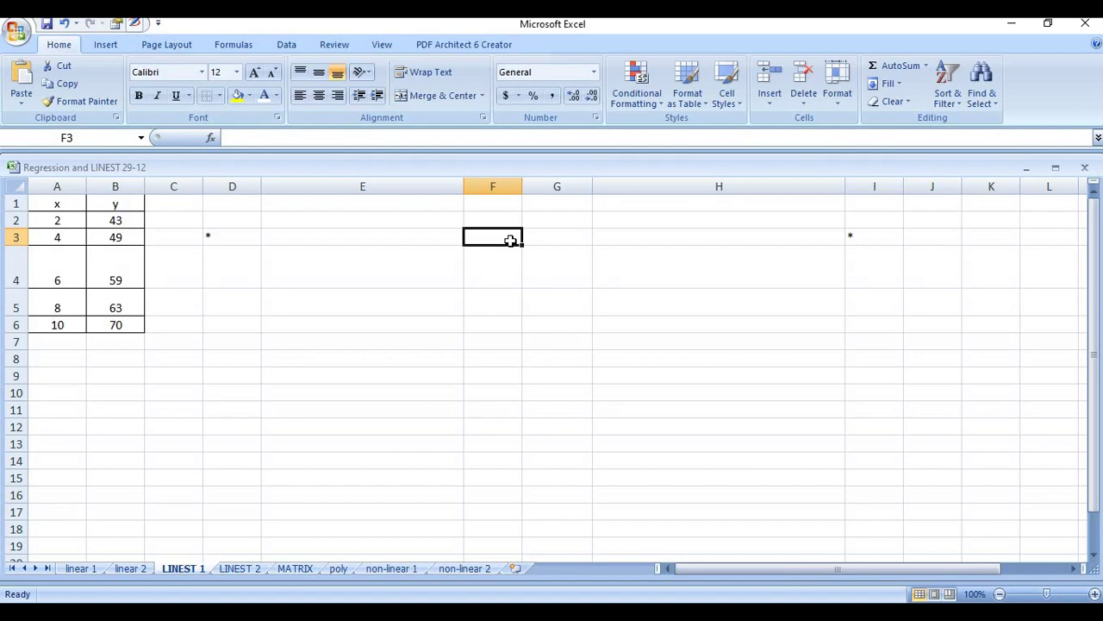
type("=")
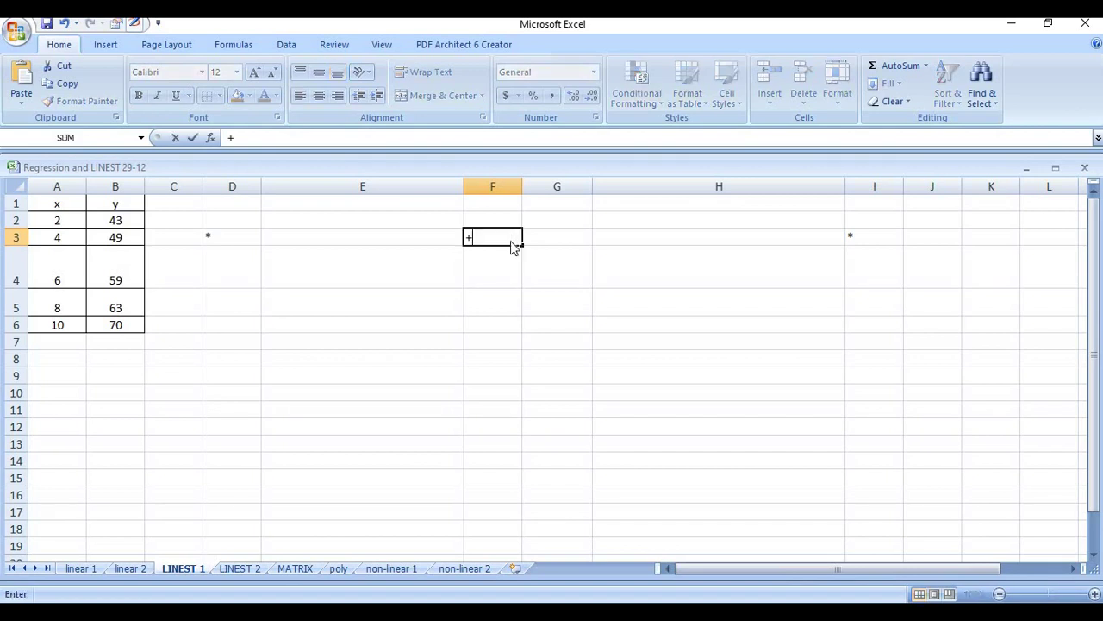
key("BackSpace")
type("=LI")
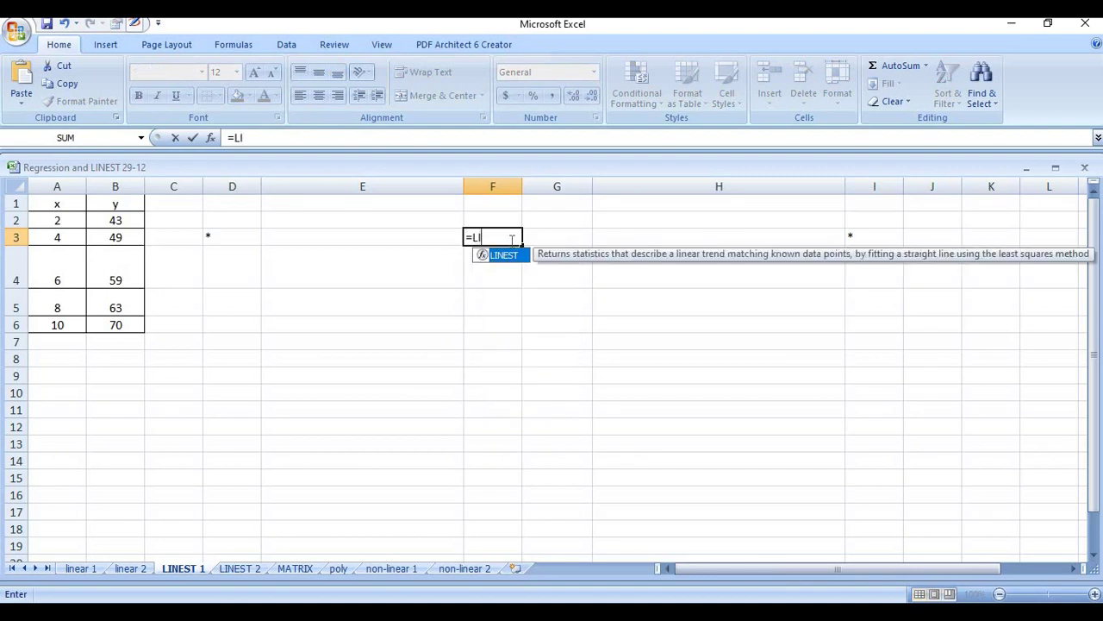
type("N")
double_click(504, 256)
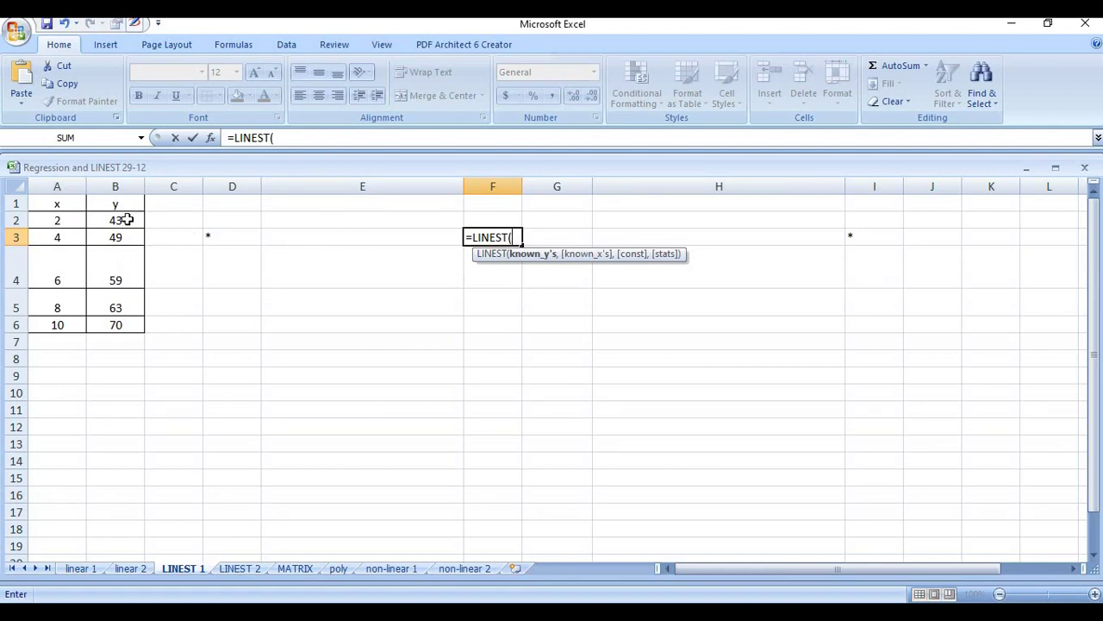
left_click_drag(126, 220, 131, 325)
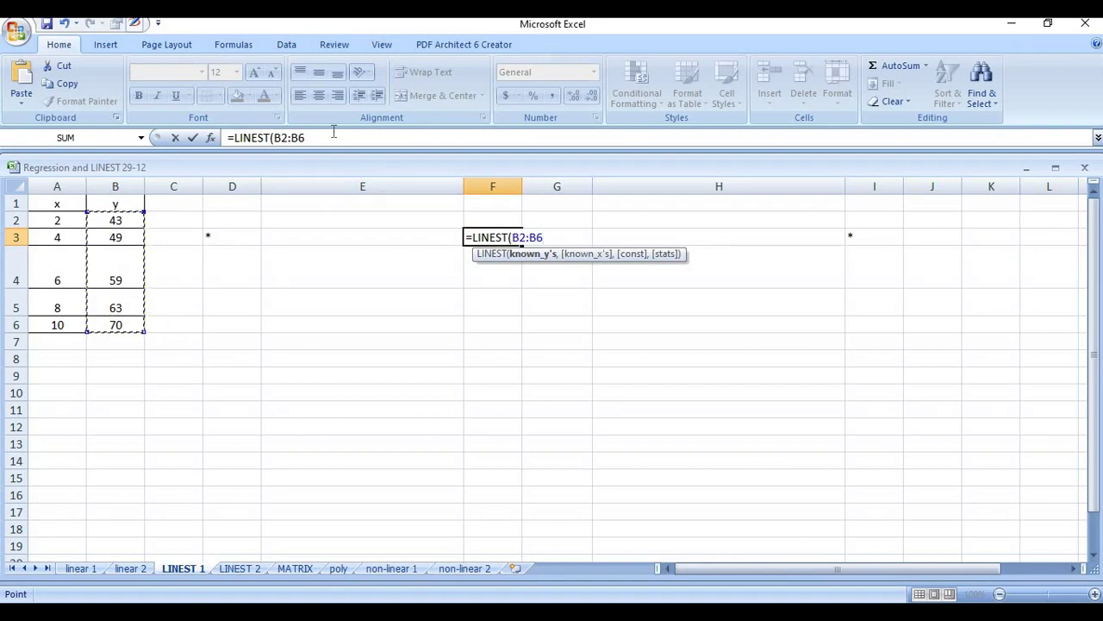
type(",")
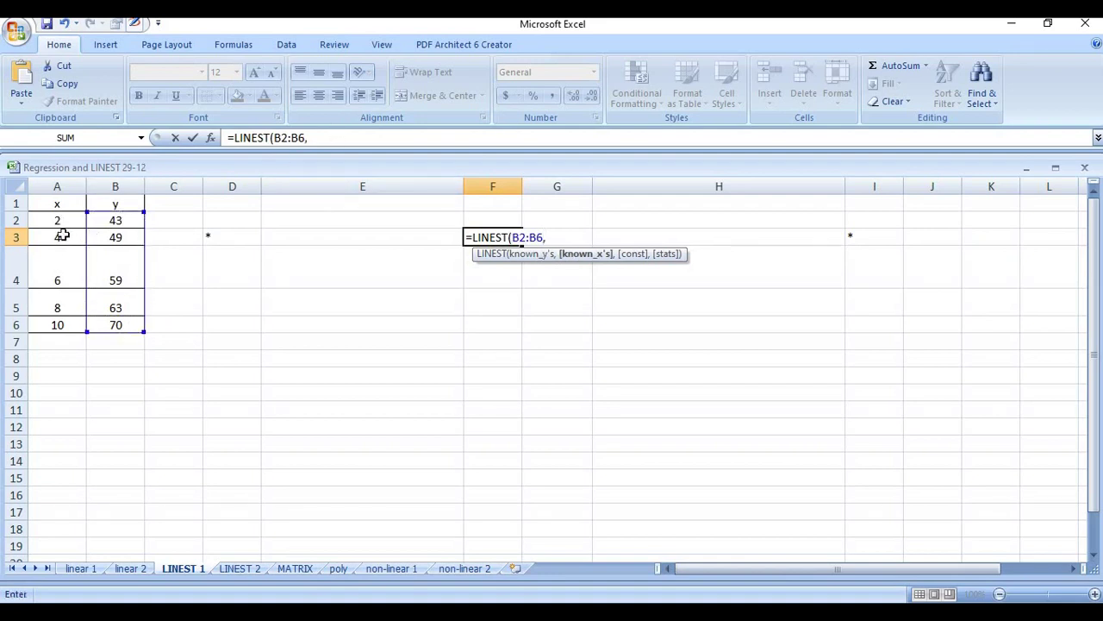
left_click_drag(58, 221, 67, 324)
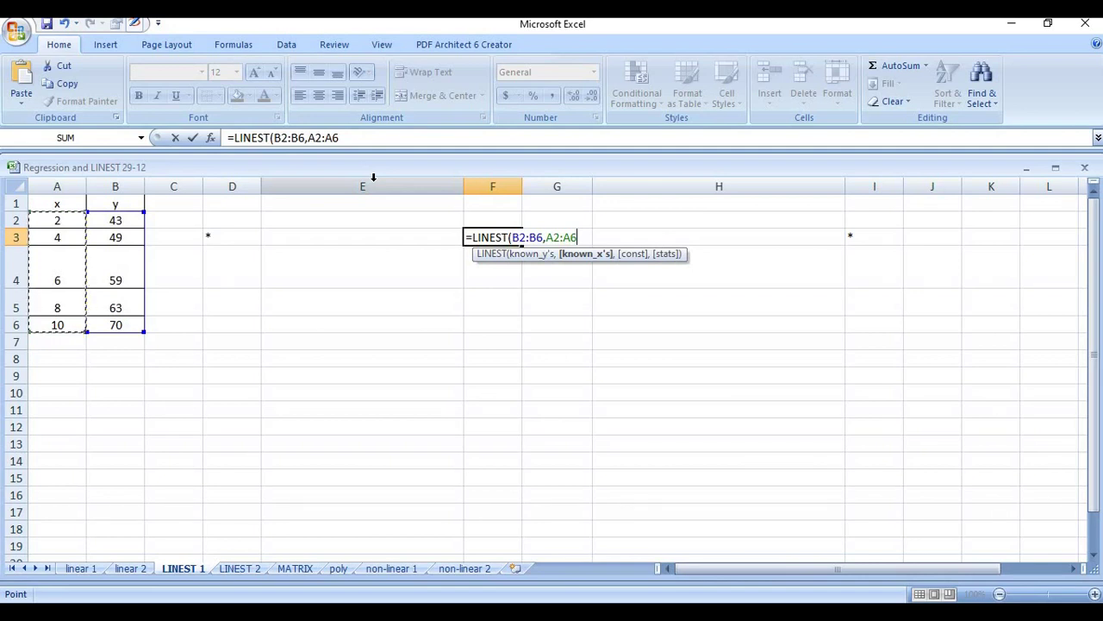
left_click(352, 137)
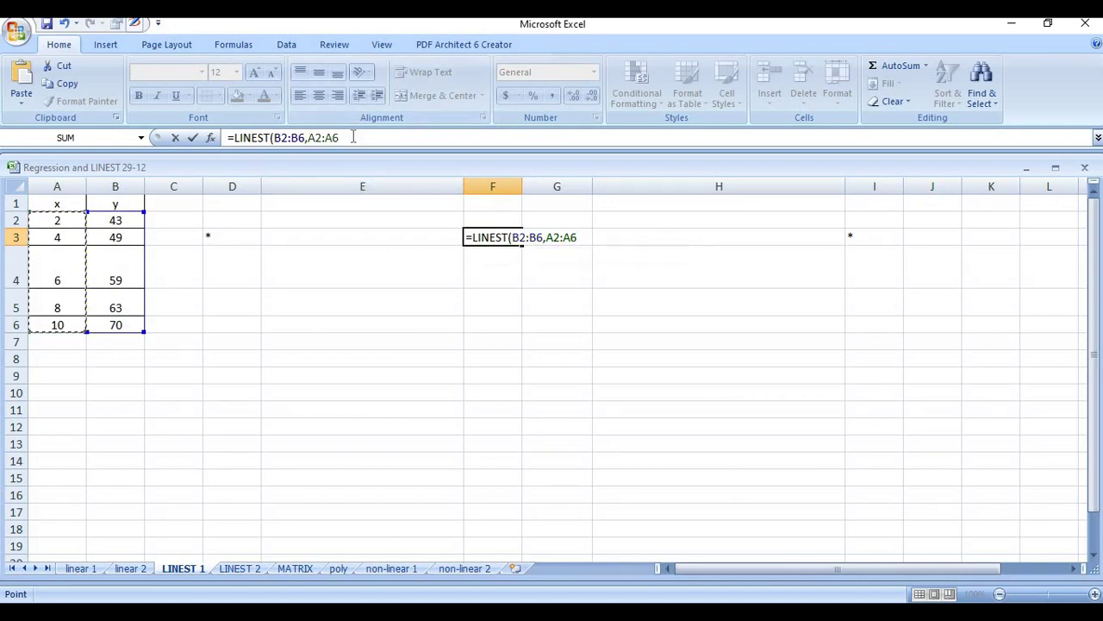
type(",")
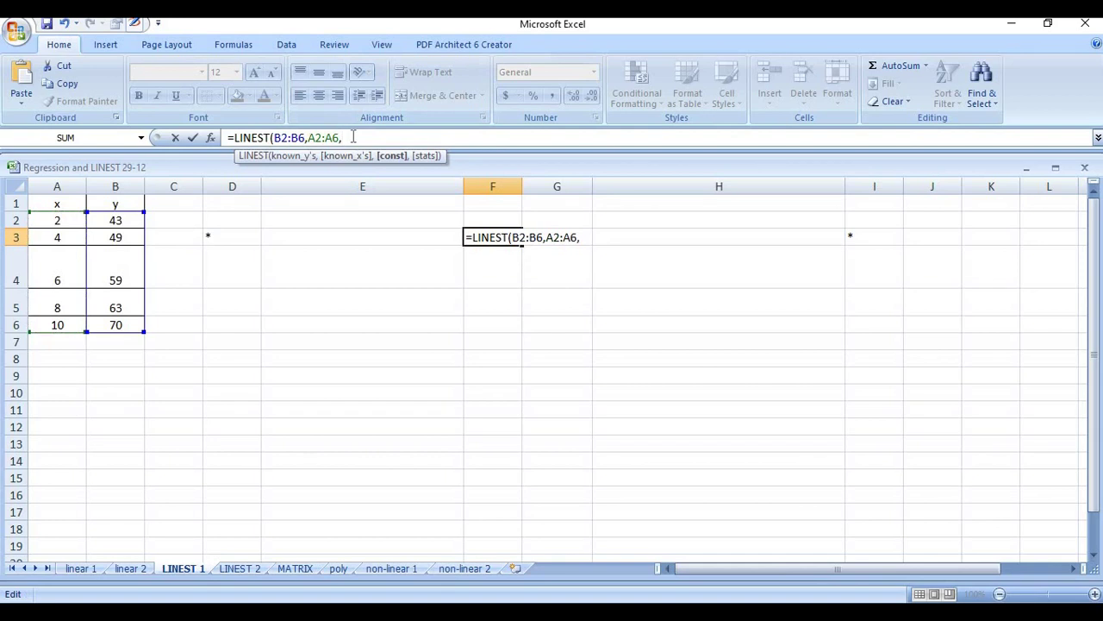
type("TRU")
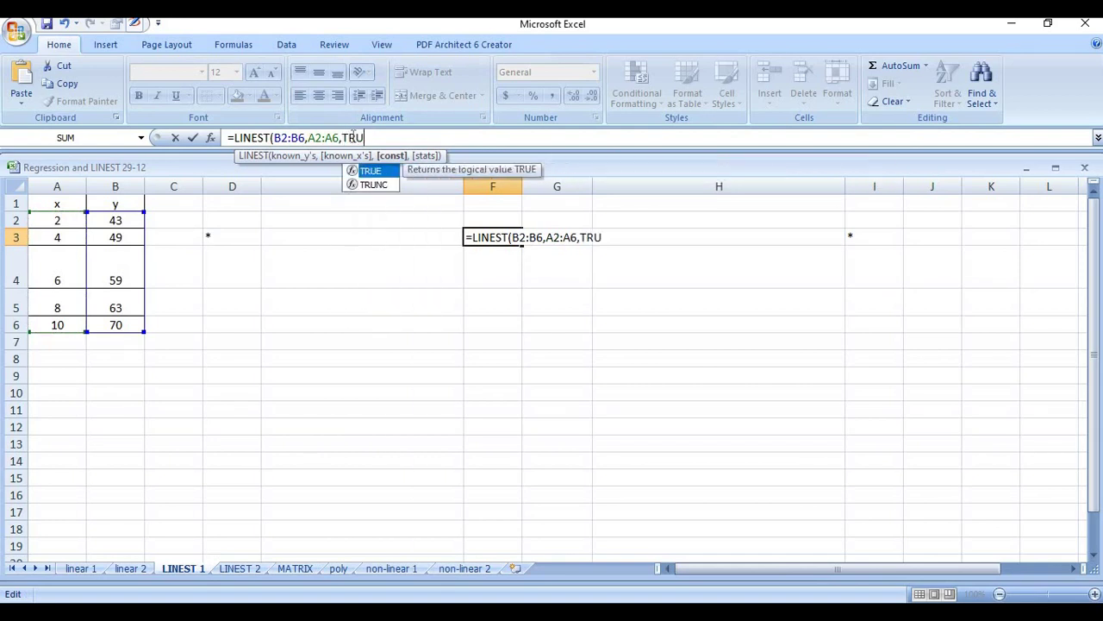
type("E,")
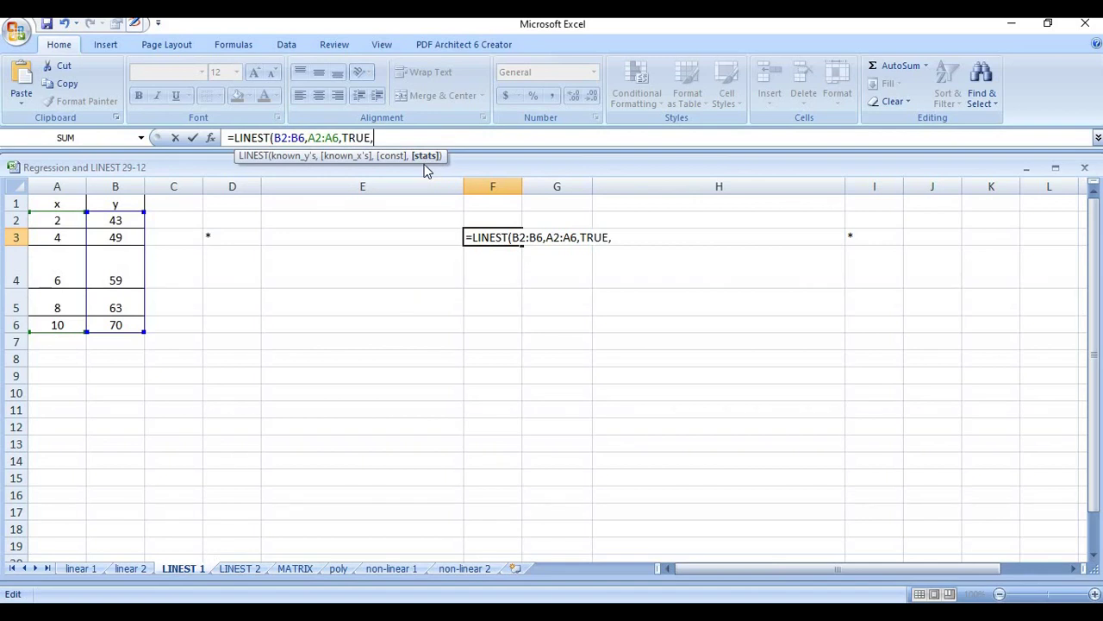
type("TRUE")
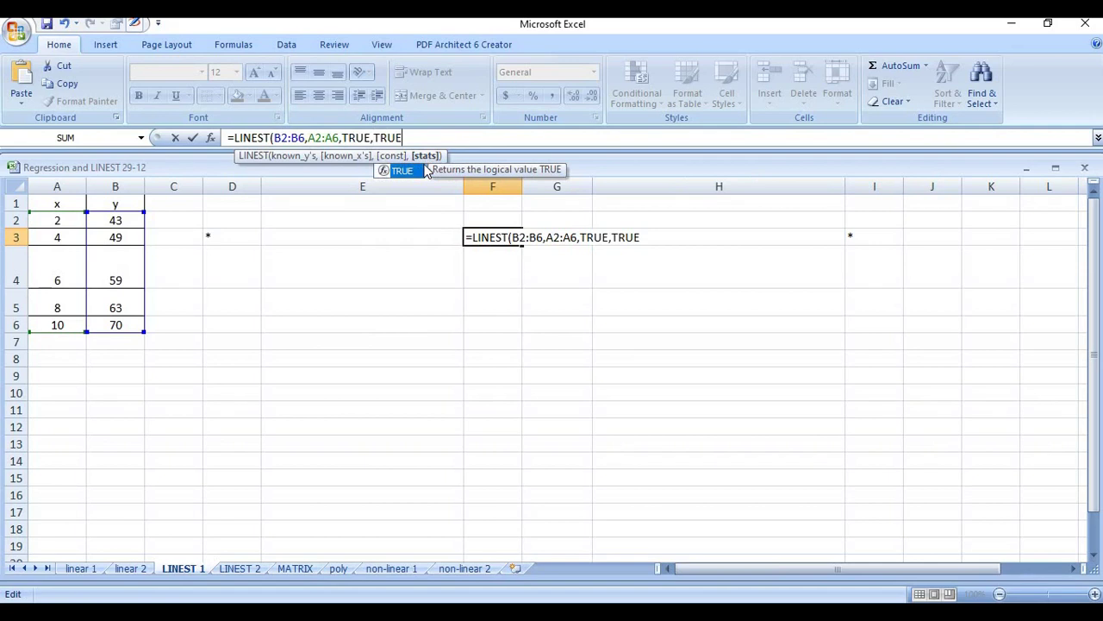
type(")")
key("Return")
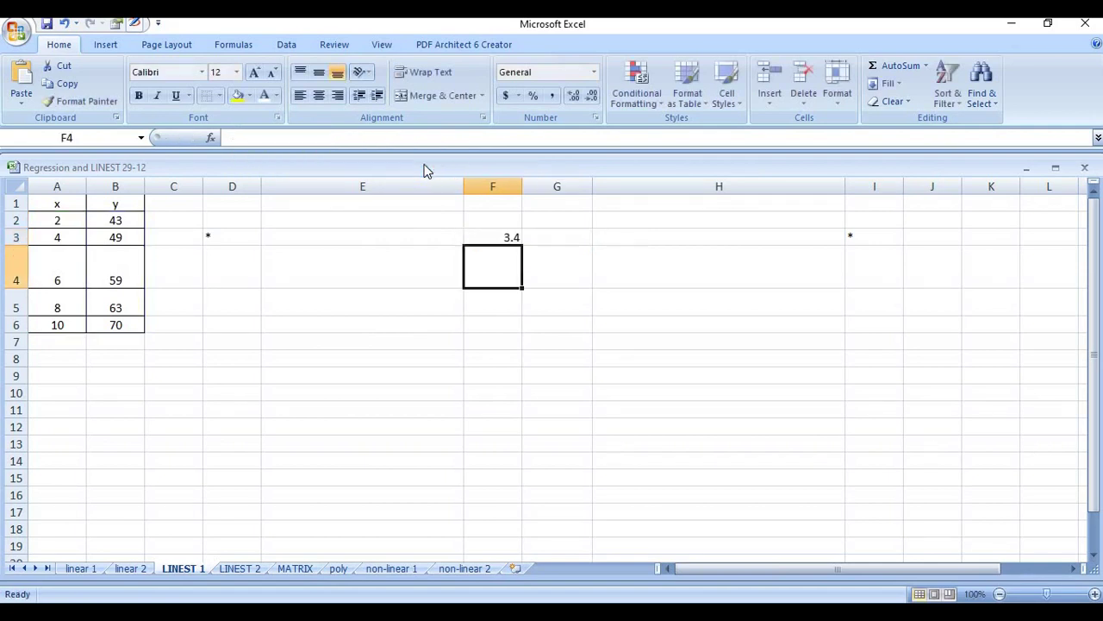
- Expand the LINEST formula in F3 into an array formula covering the range F3:G7
left_click(504, 236)
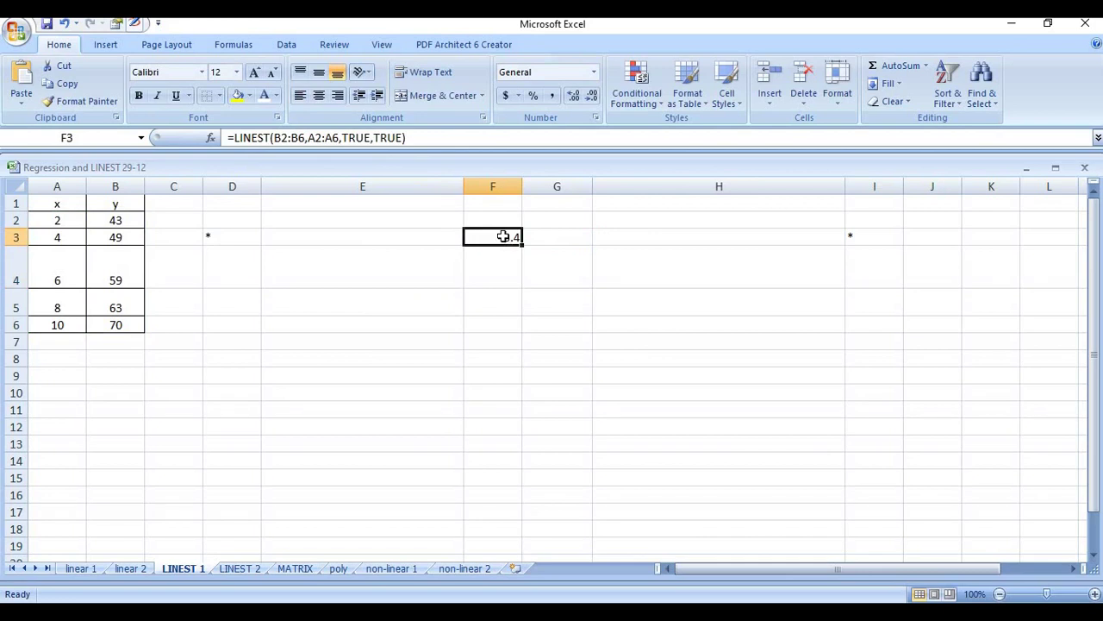
key("shift+Right")
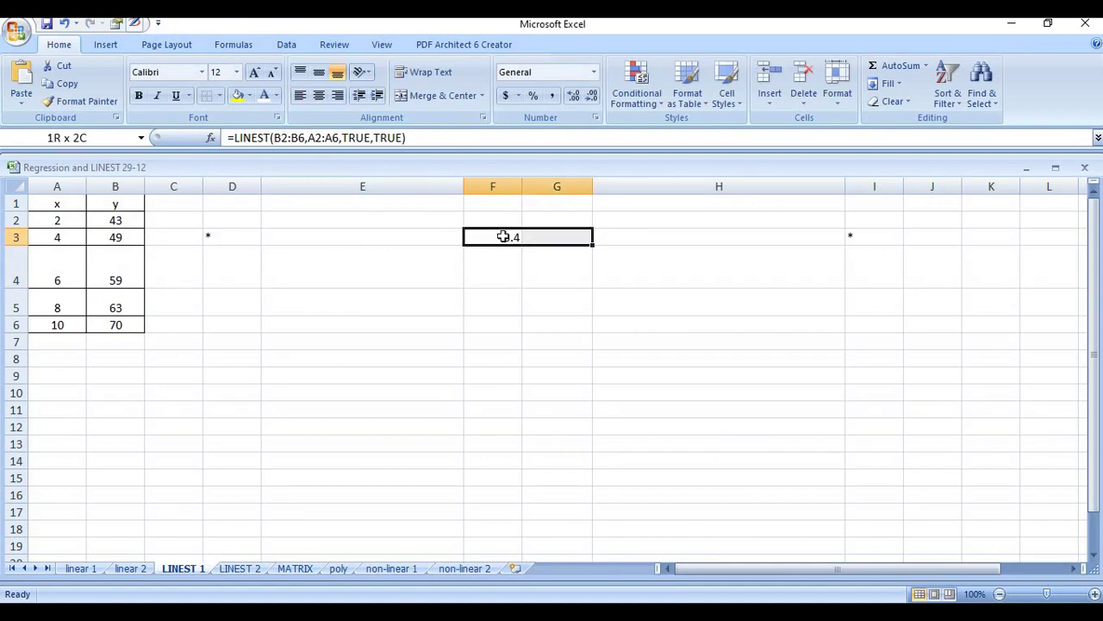
key("shift+Down")
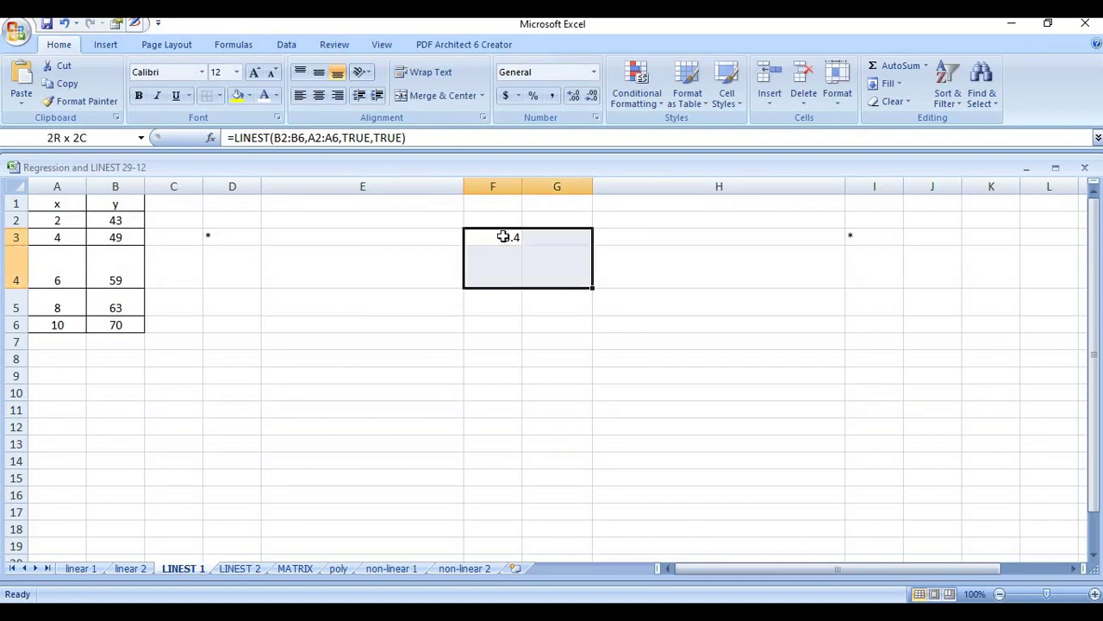
key("shift+Down")
key("shift+Down")
key("shift+Down")
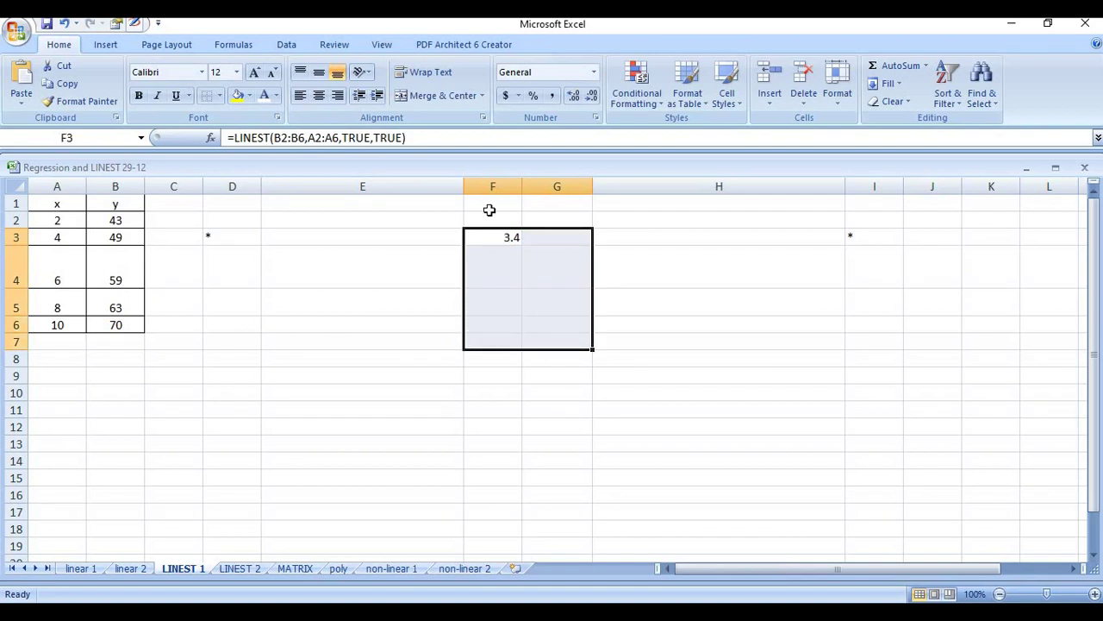
left_click(431, 140)
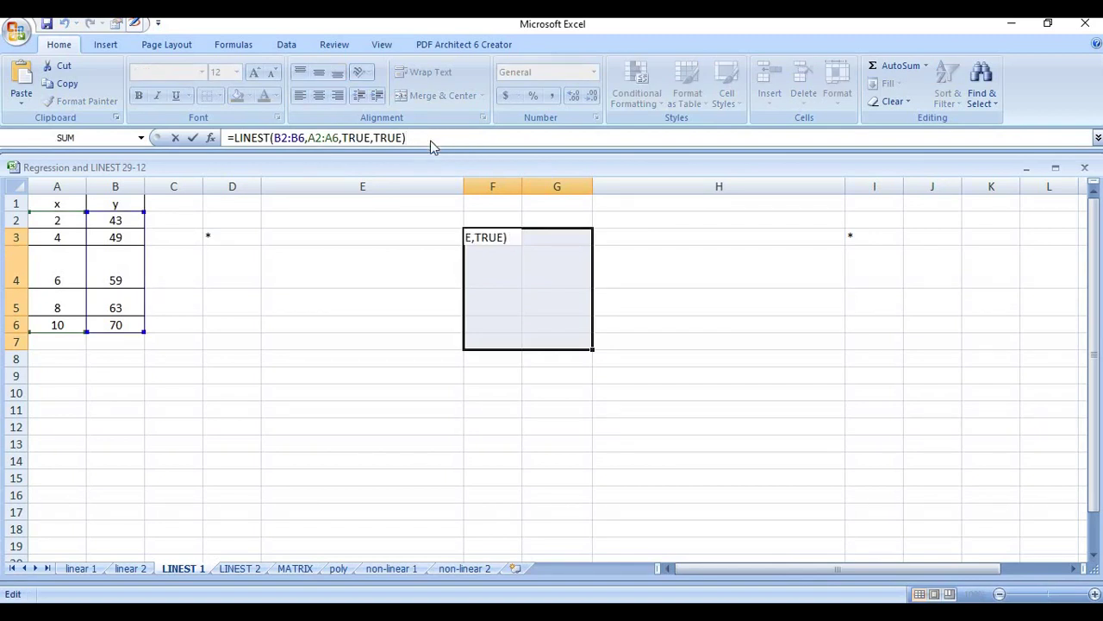
key("ctrl+shift+Return")
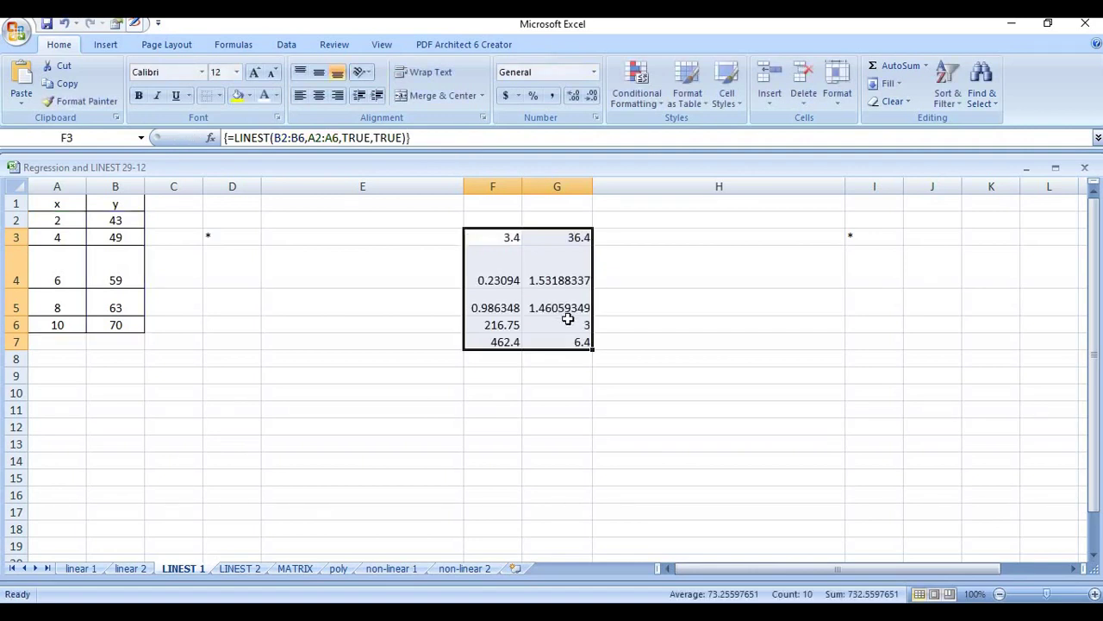
left_click(618, 404)
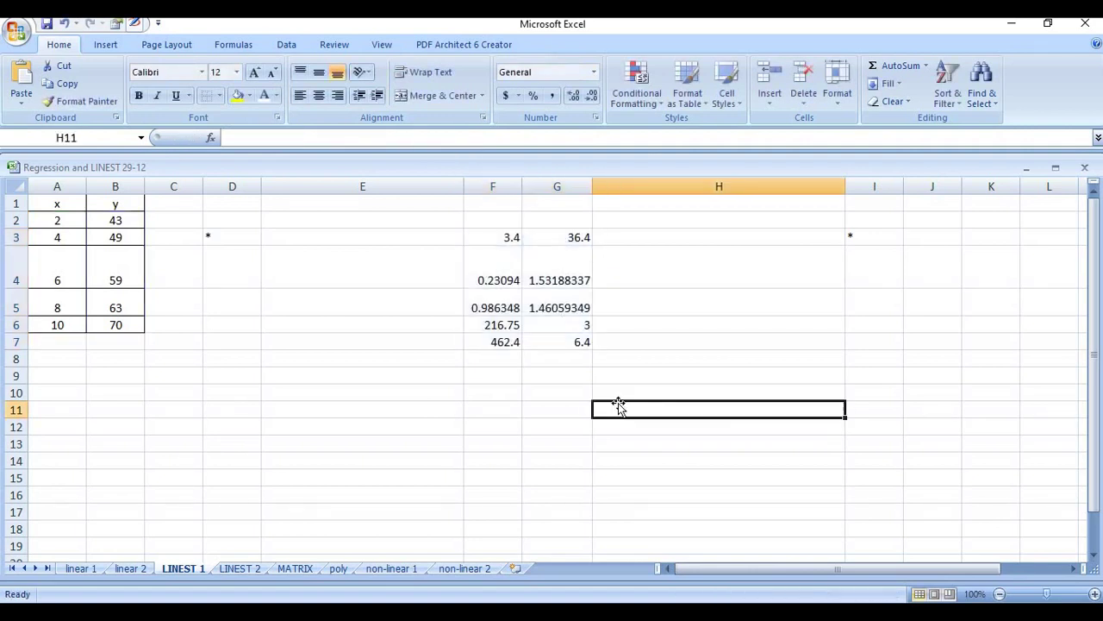
- Set the font color of the hidden statistic labels in E3:E7 and H3:H7 to black
left_click(552, 244)
left_click_drag(402, 235, 414, 341)
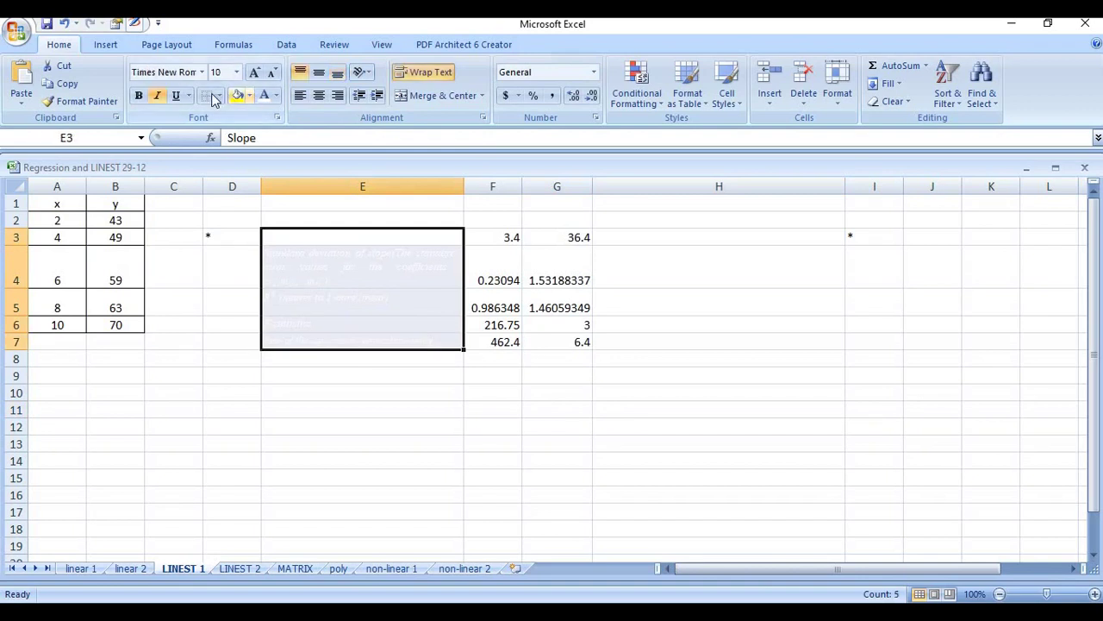
left_click(275, 96)
left_click(166, 151)
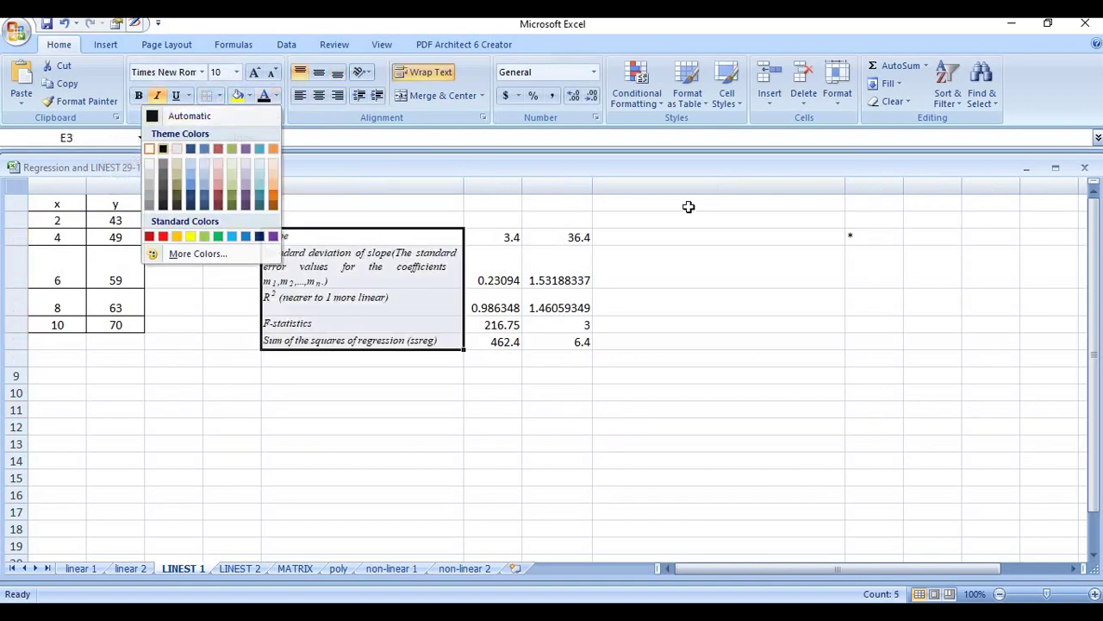
left_click_drag(697, 235, 711, 338)
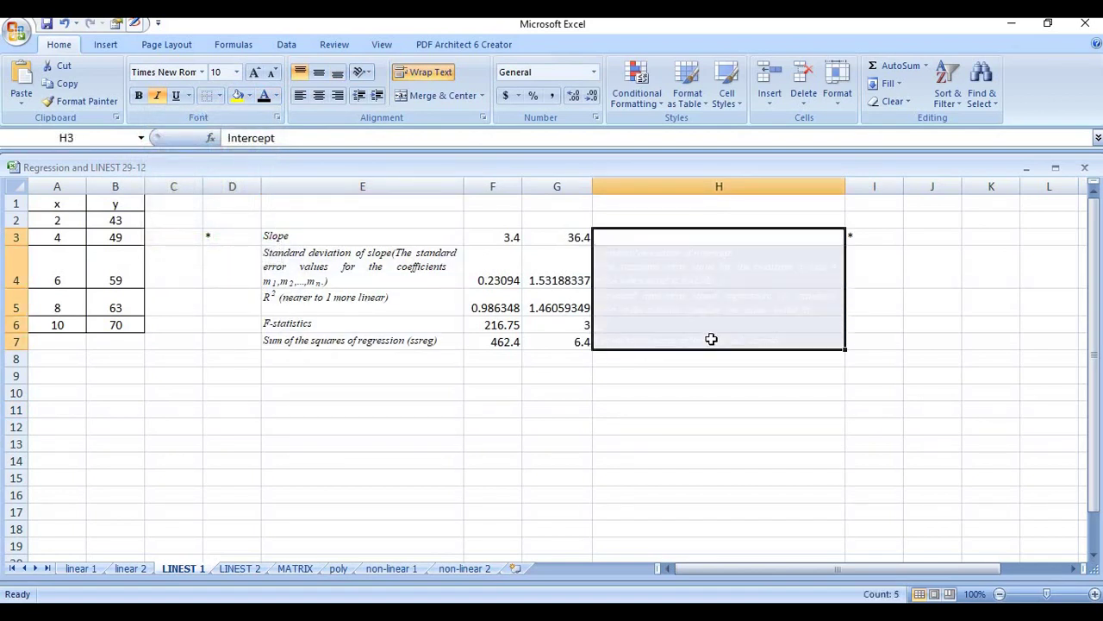
left_click(264, 96)
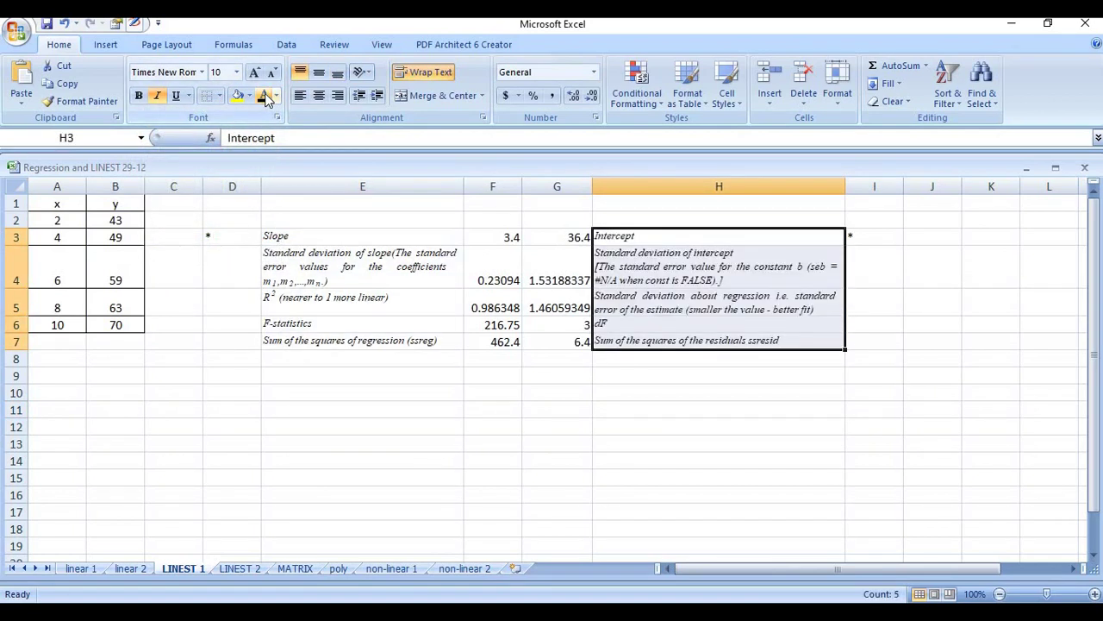
left_click(367, 276)
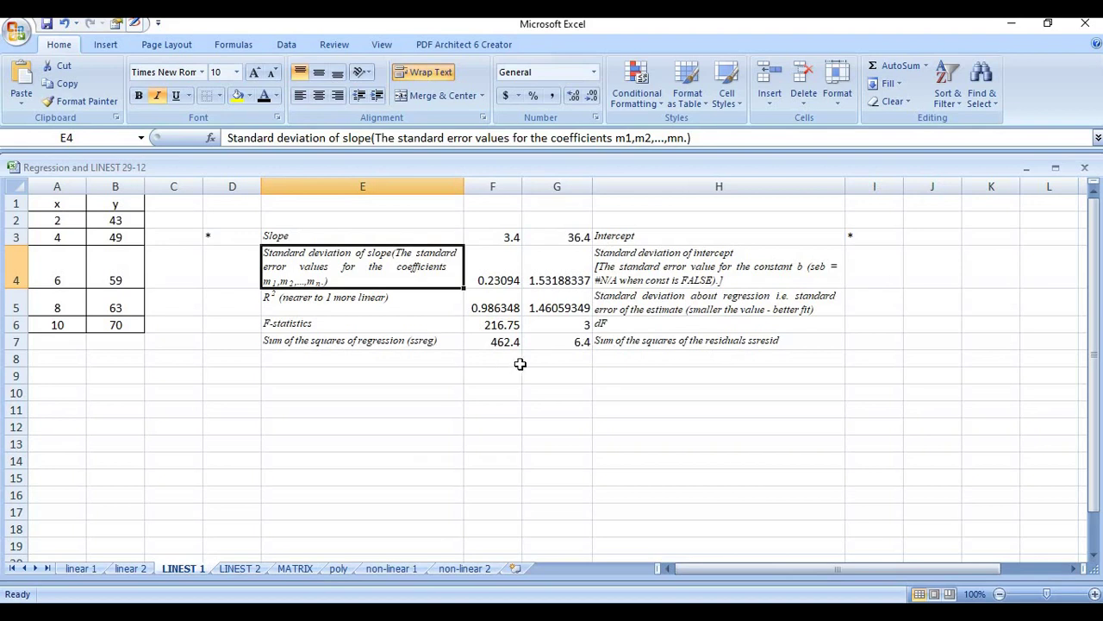
left_click(344, 496)
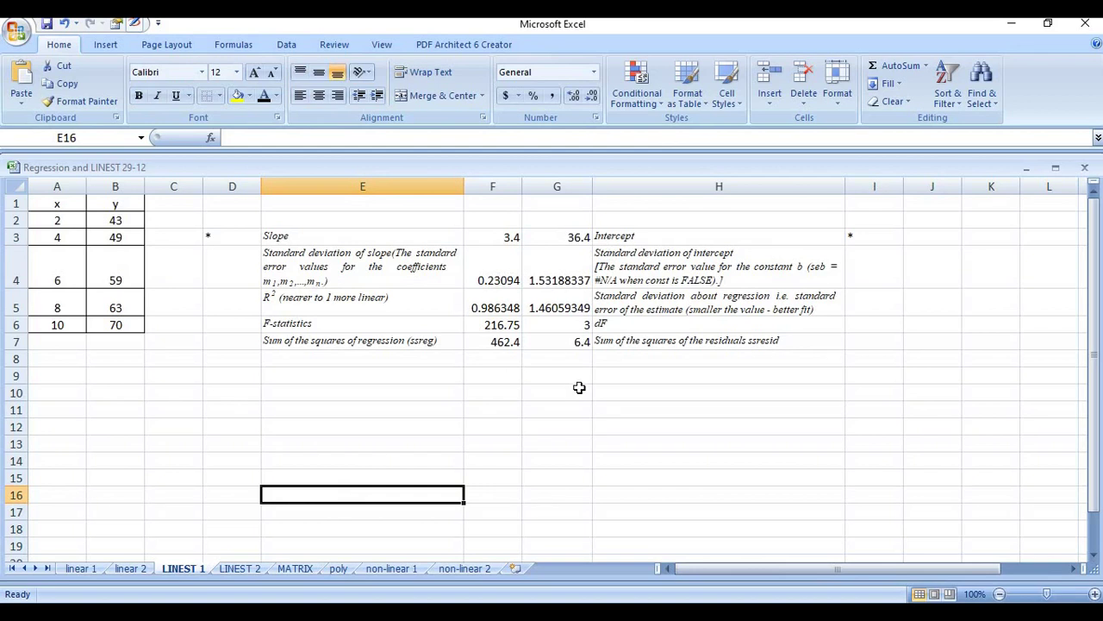
- On the LINEST 2 sheet, enter the line equation y=mx+b as text in cell G1
left_click(231, 569)
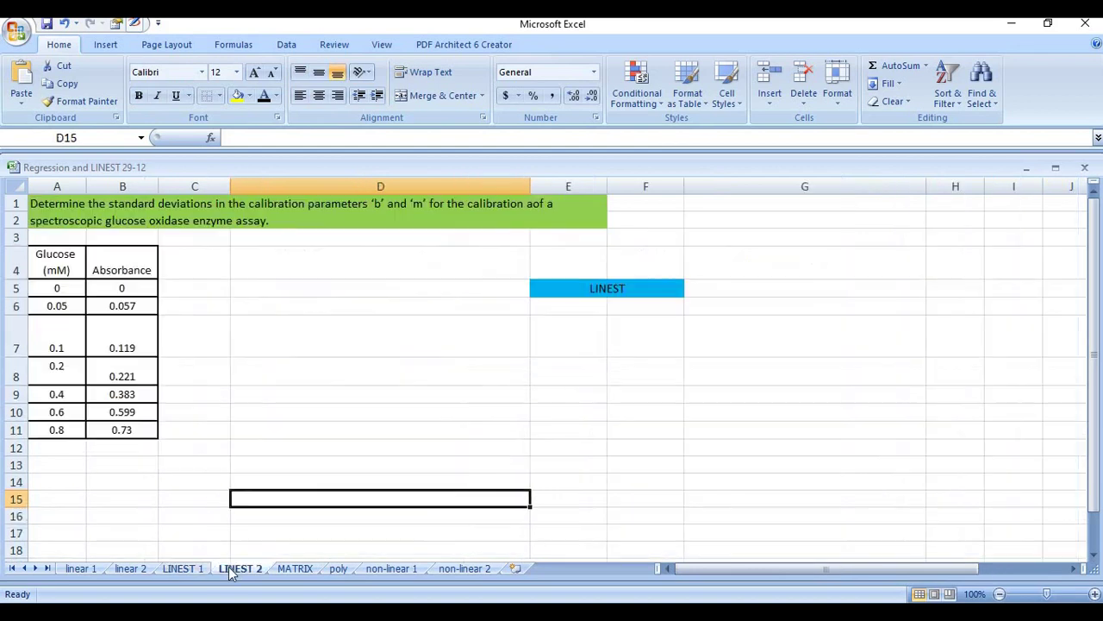
left_click(242, 399)
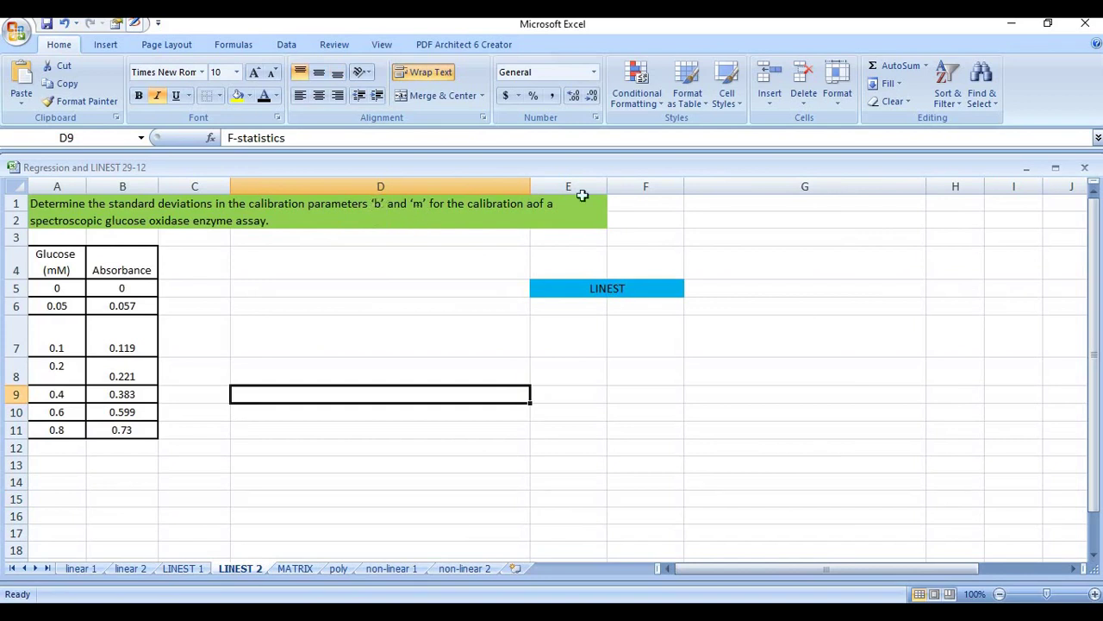
left_click(735, 201)
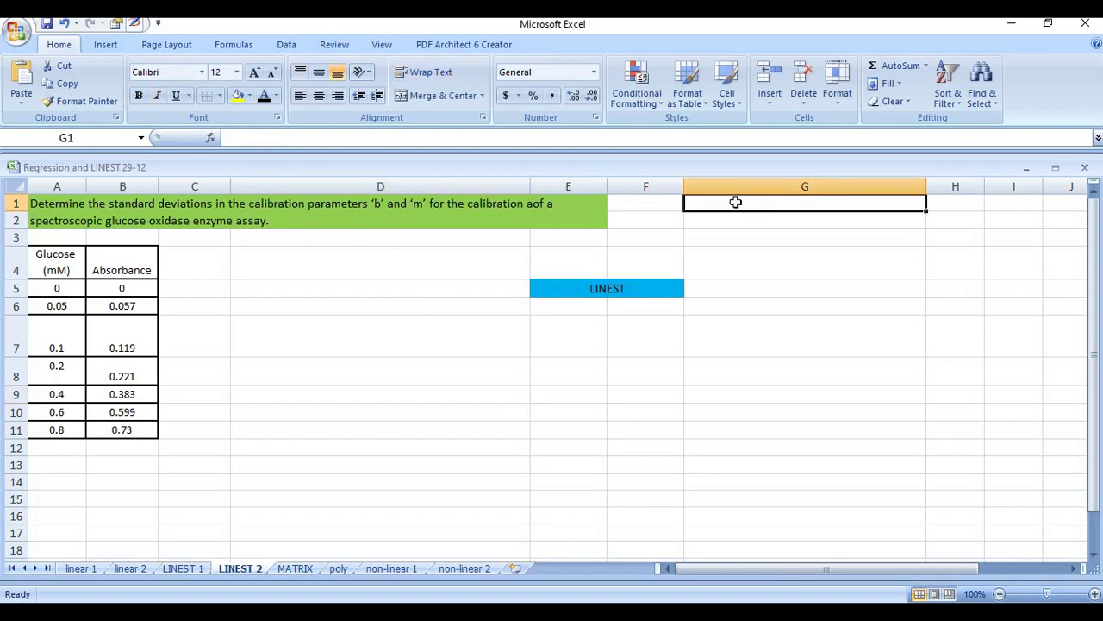
type("y=")
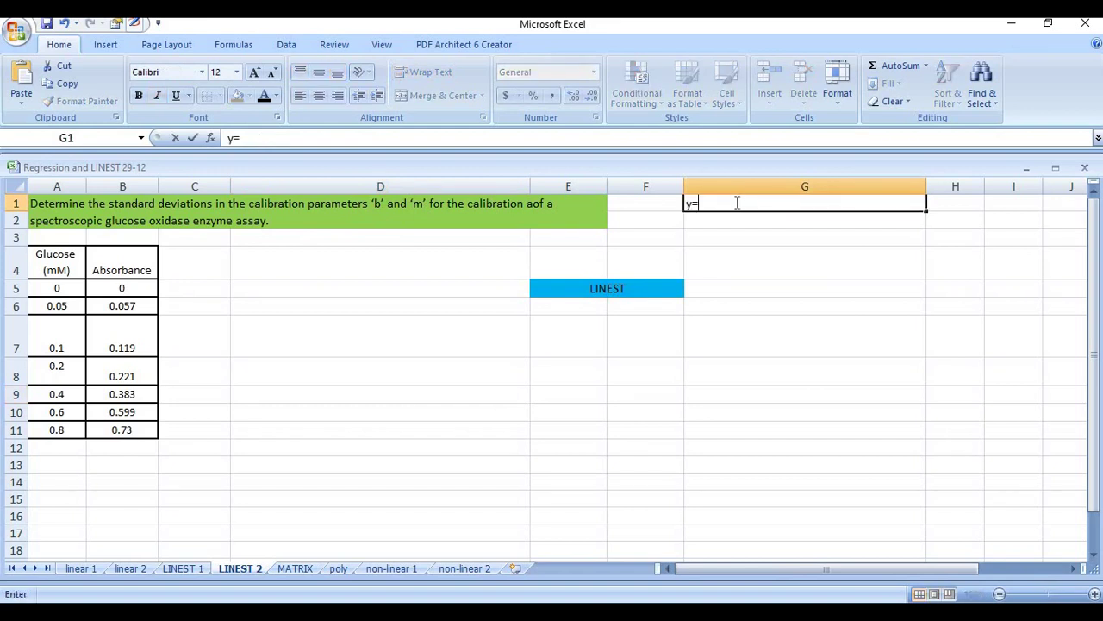
type("mx+b")
left_click(784, 351)
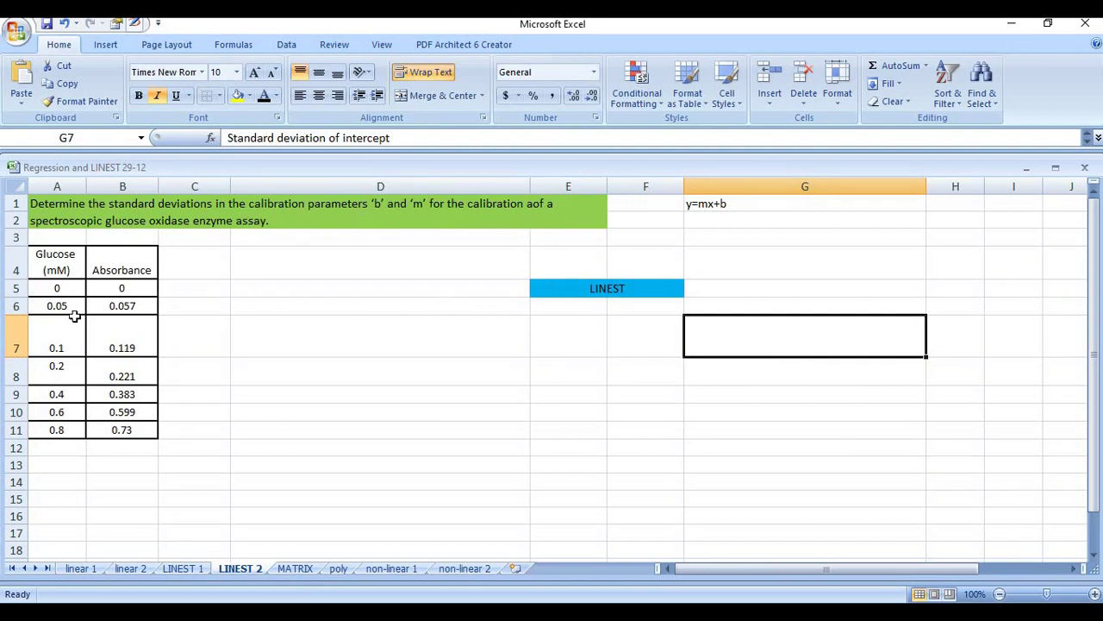
- Enter the formula =LINEST(B5:B11,A5:A11,TRUE,TRUE) in cell E6 for the glucose and absorbance data
left_click(544, 308)
type("=")
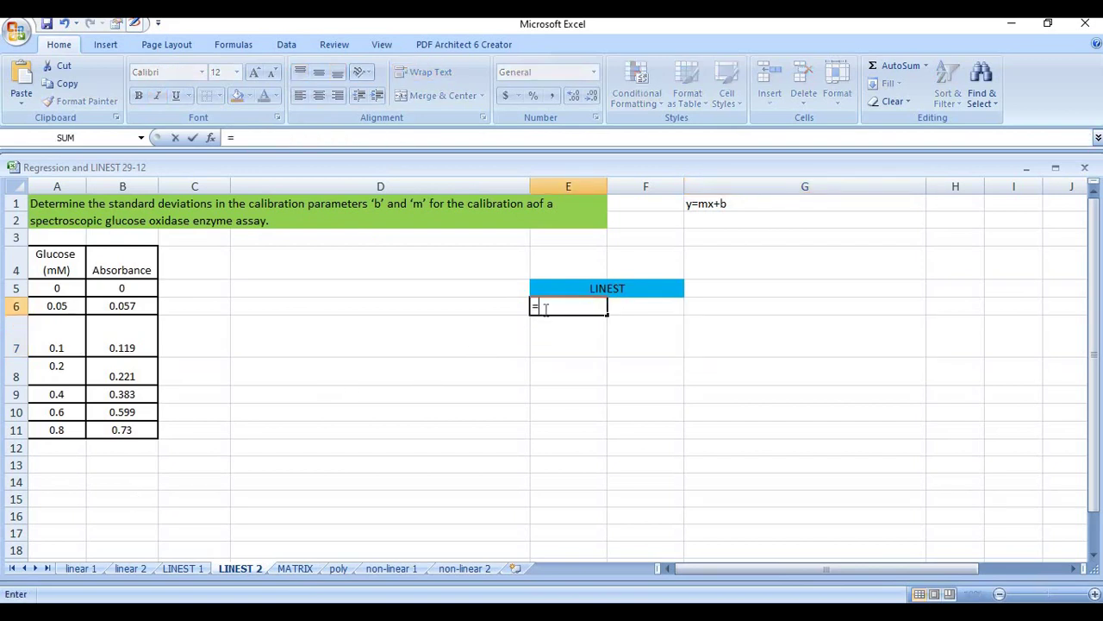
type("Line")
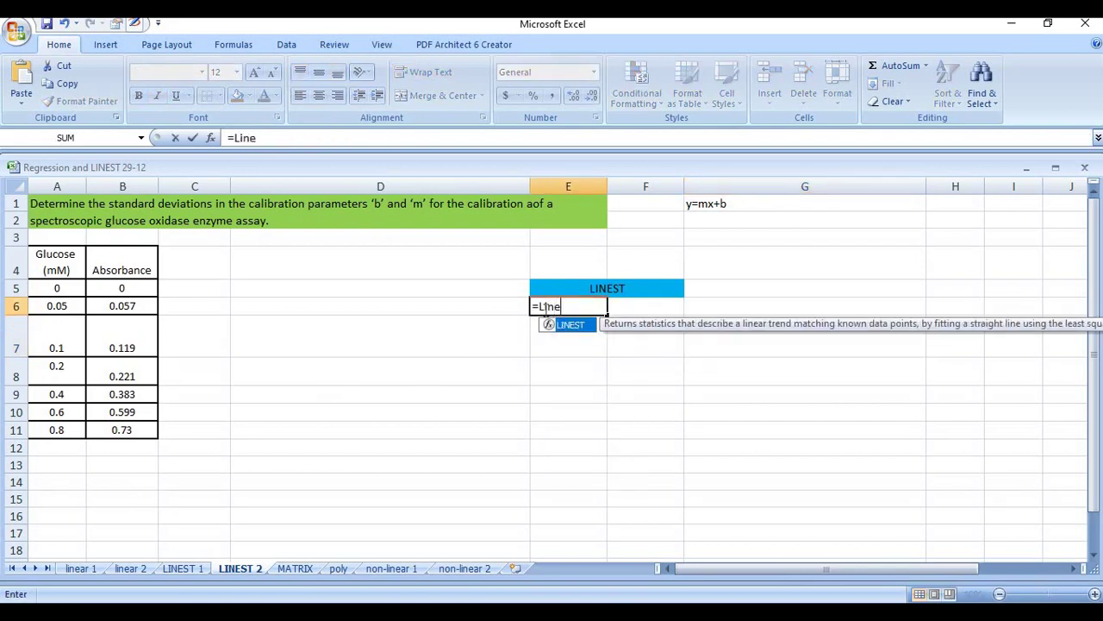
double_click(564, 326)
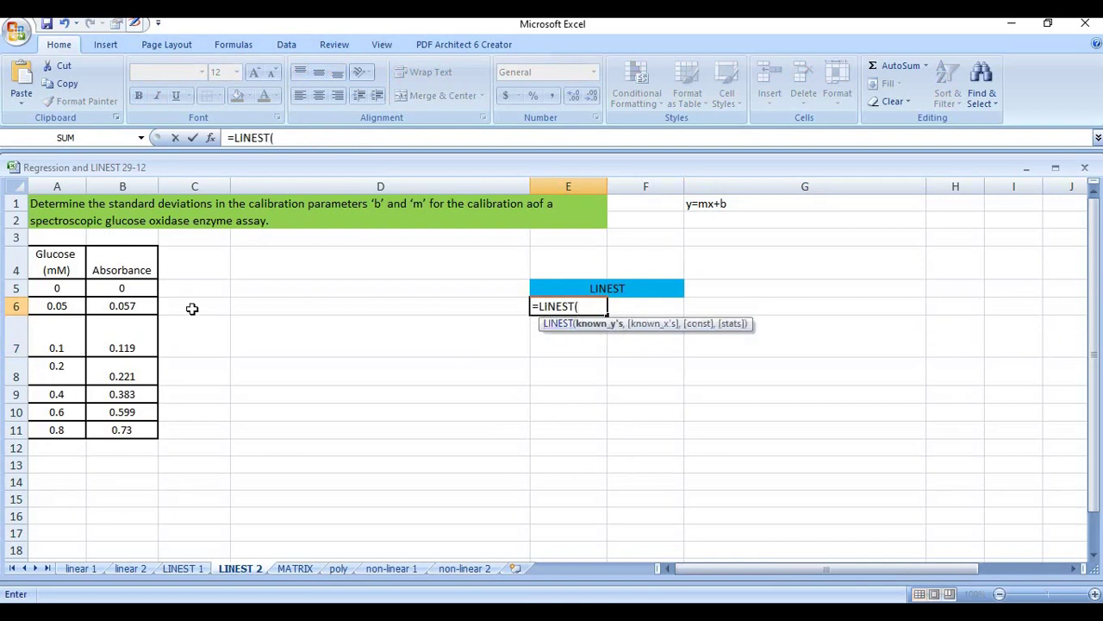
left_click_drag(137, 294, 134, 431)
type(",")
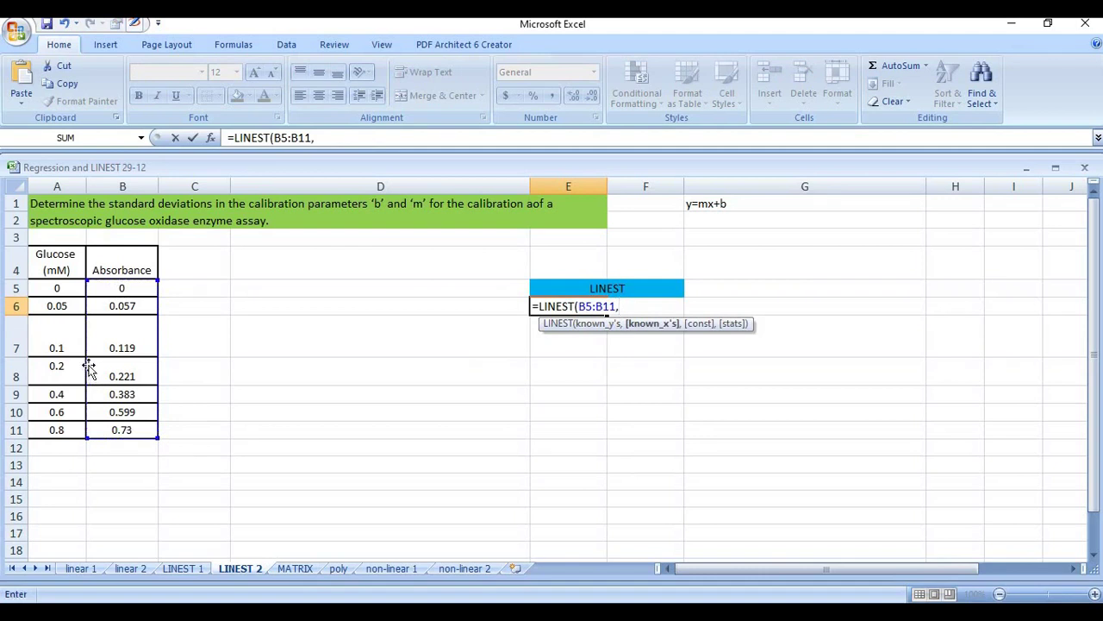
left_click_drag(61, 287, 62, 429)
left_click(358, 140)
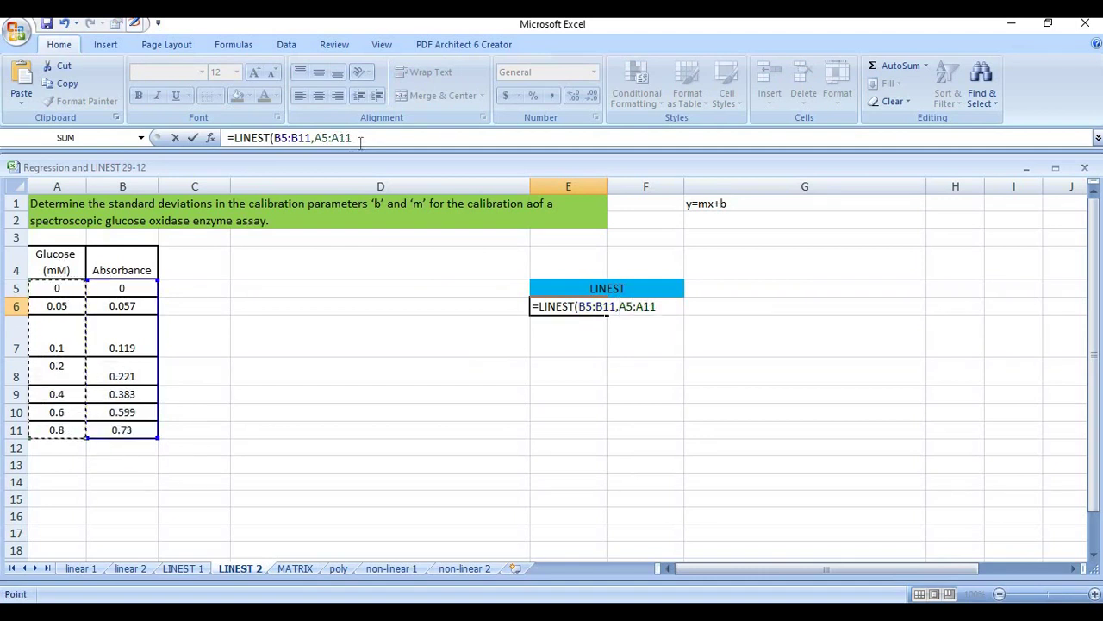
type(",TR")
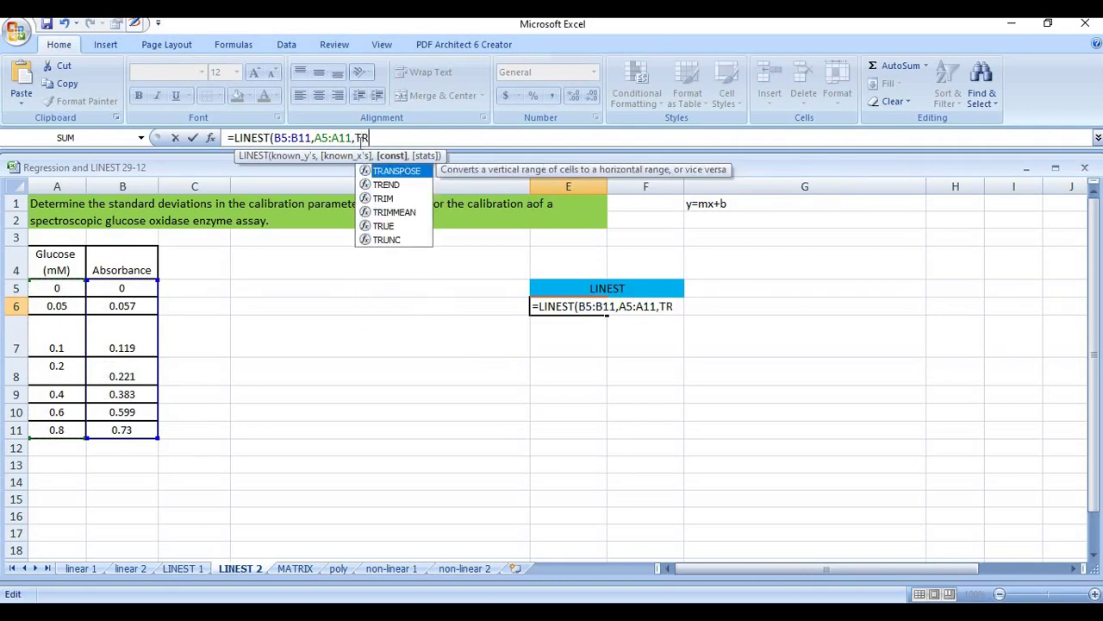
type("UE,")
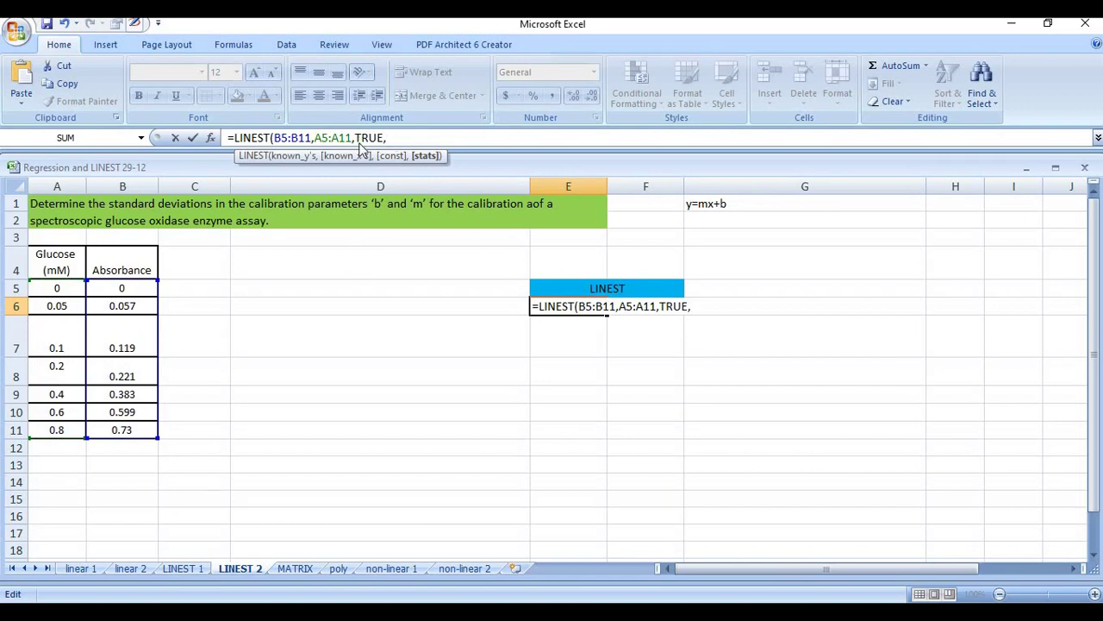
type("TRUE")
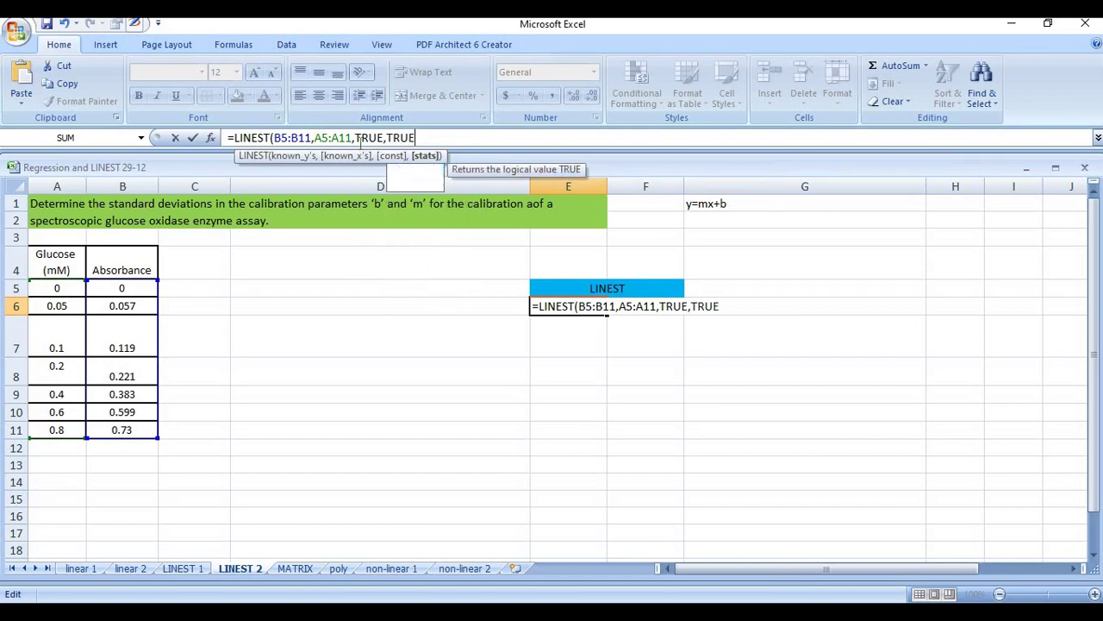
type(")")
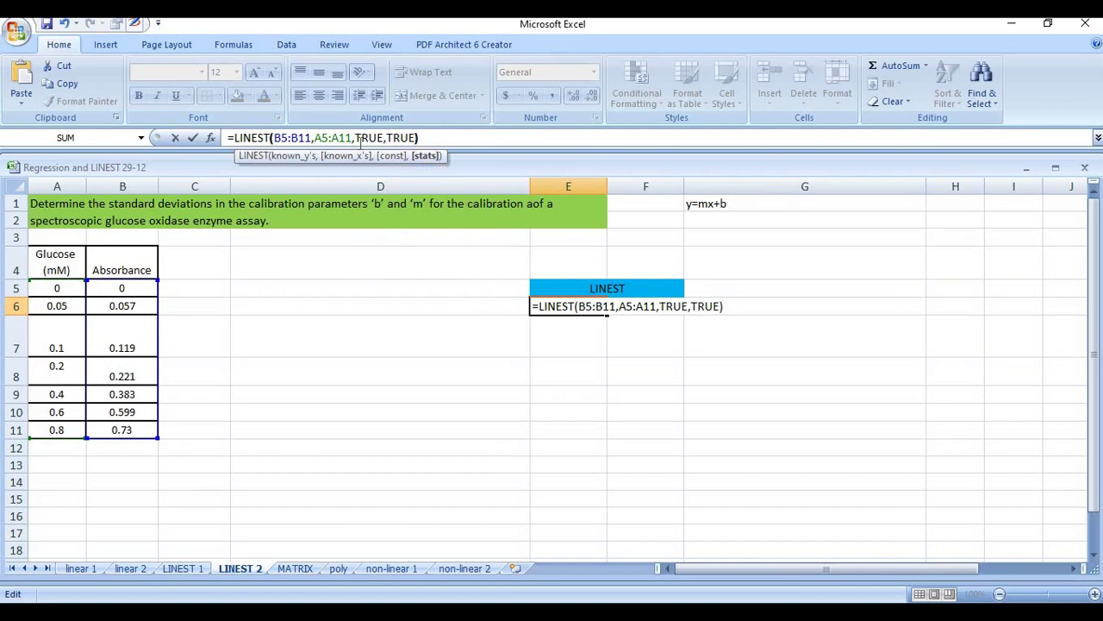
key("Return")
- Expand the LINEST formula in E6 into an array formula covering the range E6:F10
left_click(583, 308)
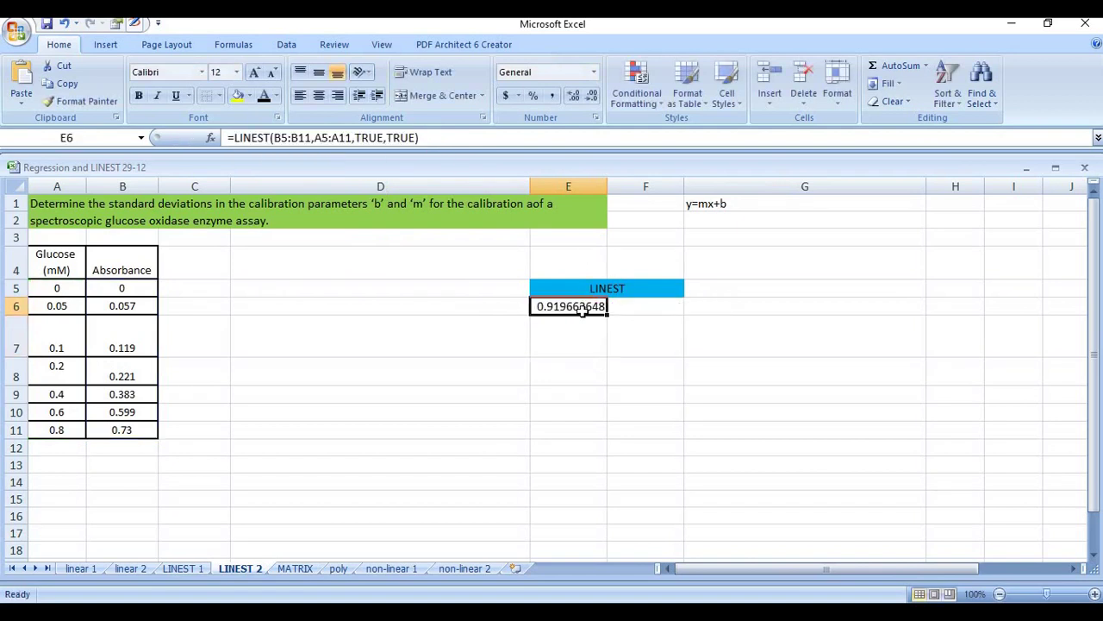
key("shift+Right")
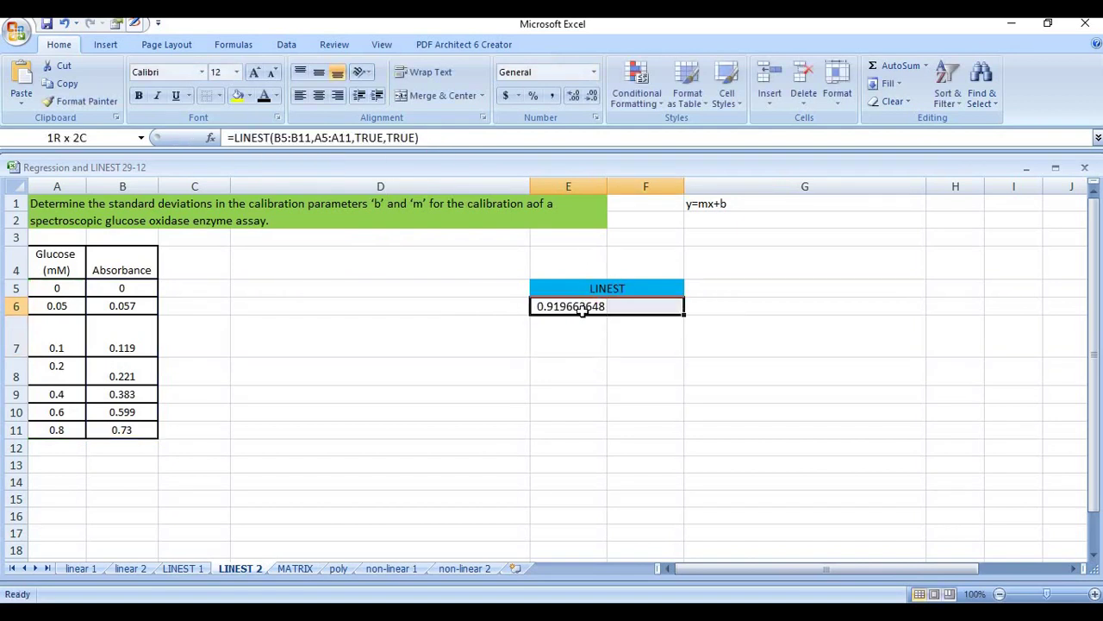
key("shift+Down")
key("shift+Down")
key("shift+Down")
key("shift+Down")
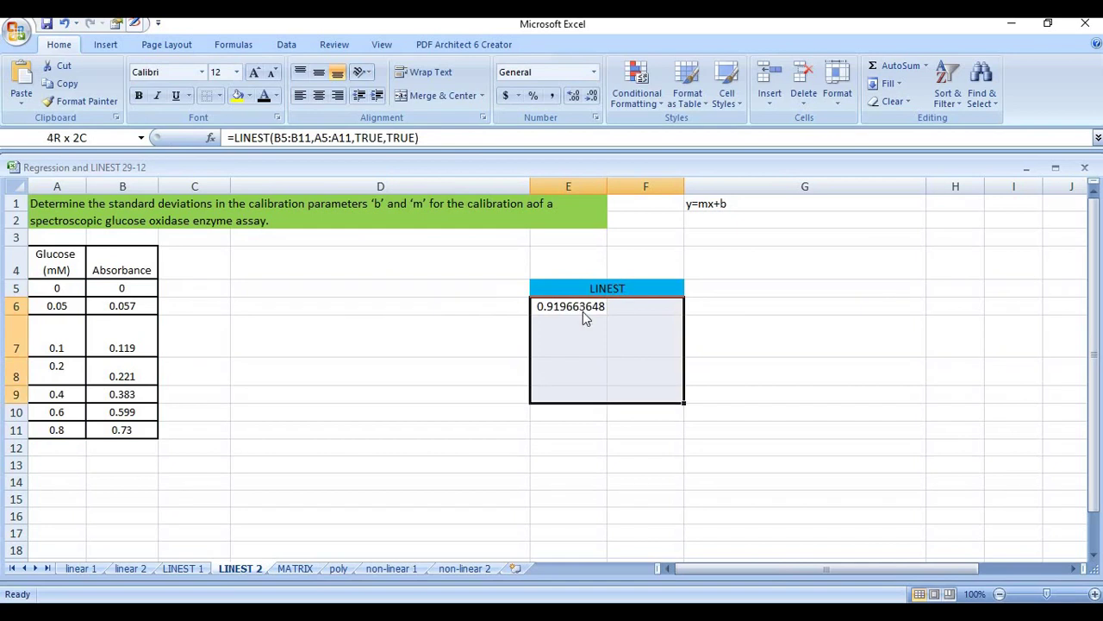
left_click(429, 138)
left_click(428, 138)
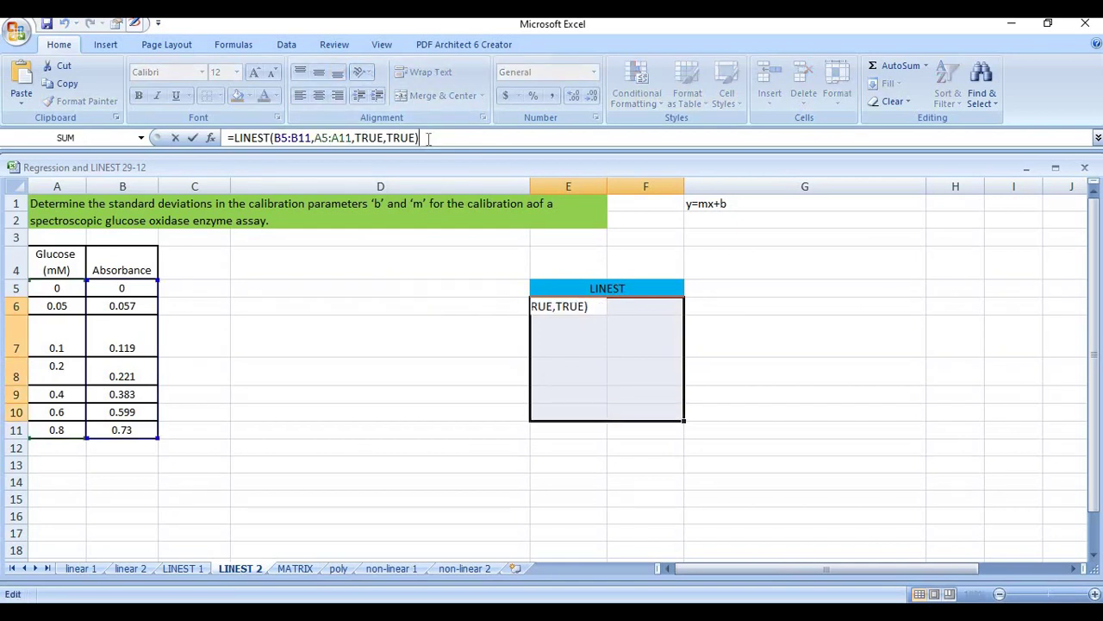
key("ctrl+shift+Return")
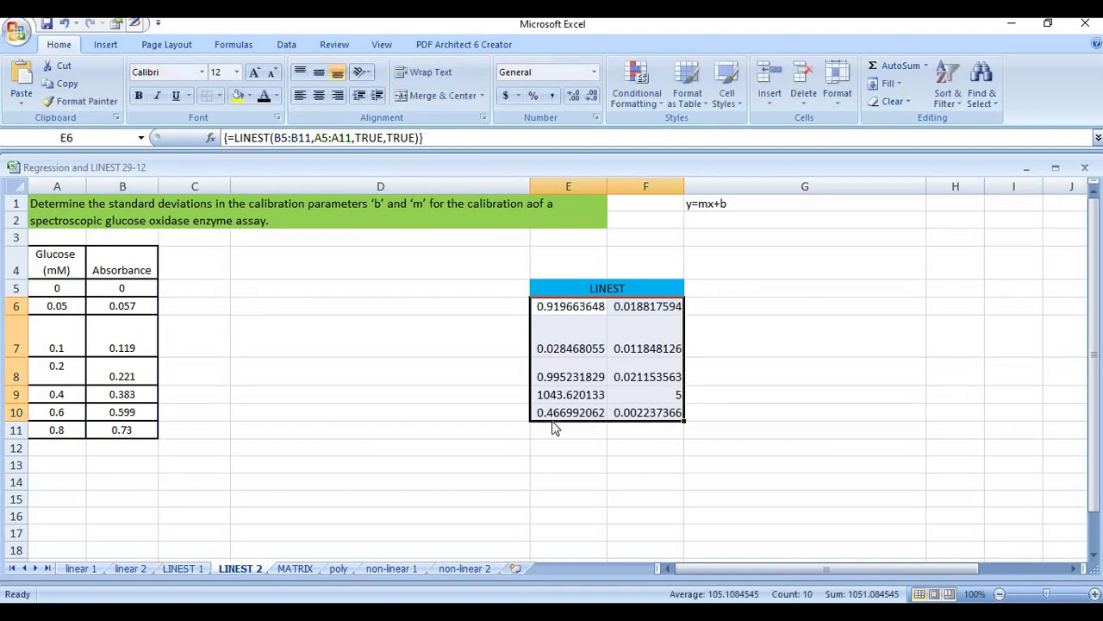
- Set the font of the hidden labels in D6:D10 and G5:G10 to black, and select the standard deviations in E7:F7
left_click_drag(418, 311, 424, 412)
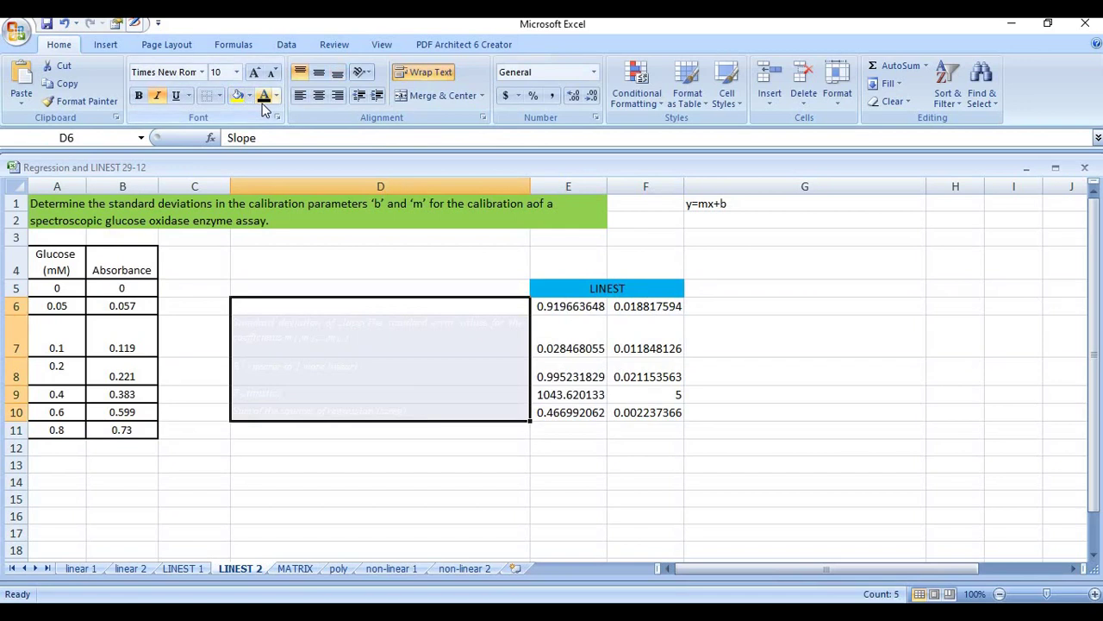
left_click(263, 100)
left_click_drag(819, 296, 840, 413)
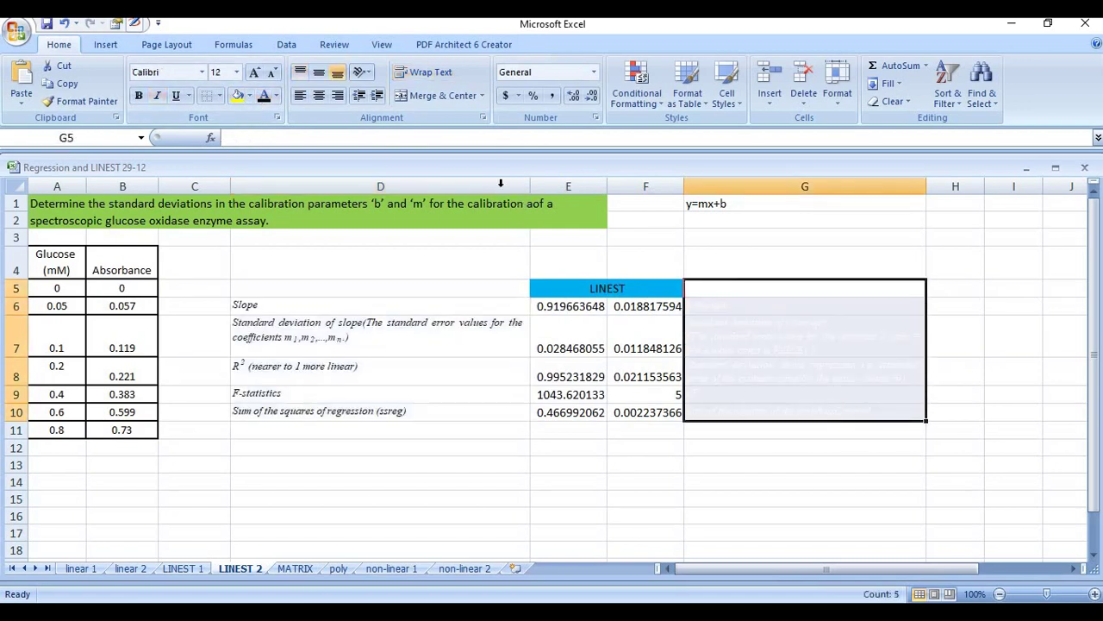
left_click(263, 95)
left_click(371, 345)
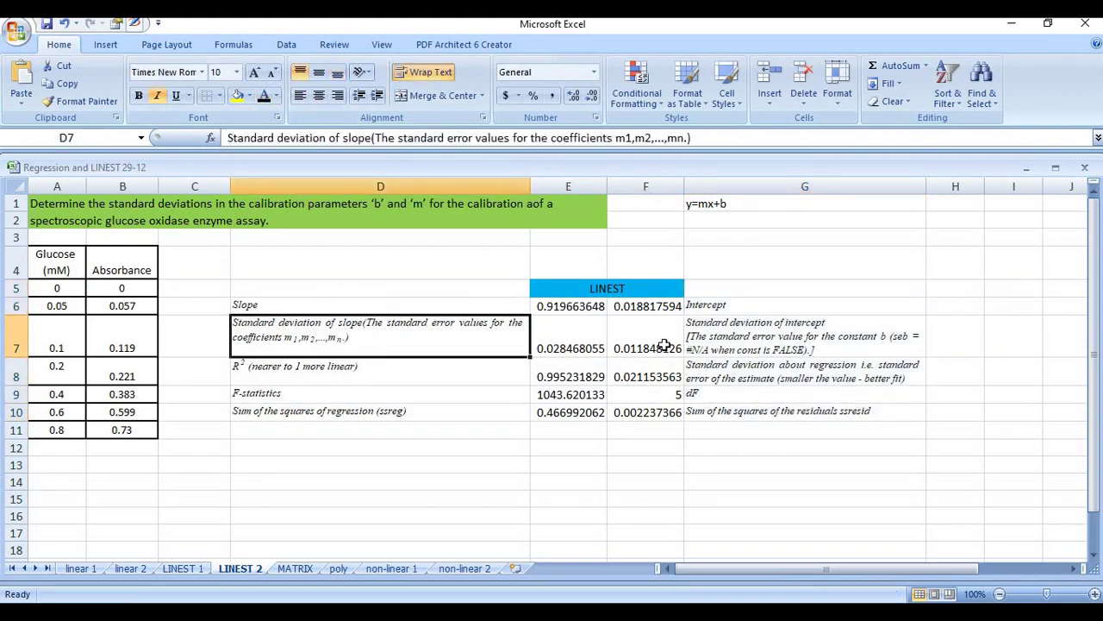
left_click(569, 349)
left_click_drag(569, 348, 648, 347)
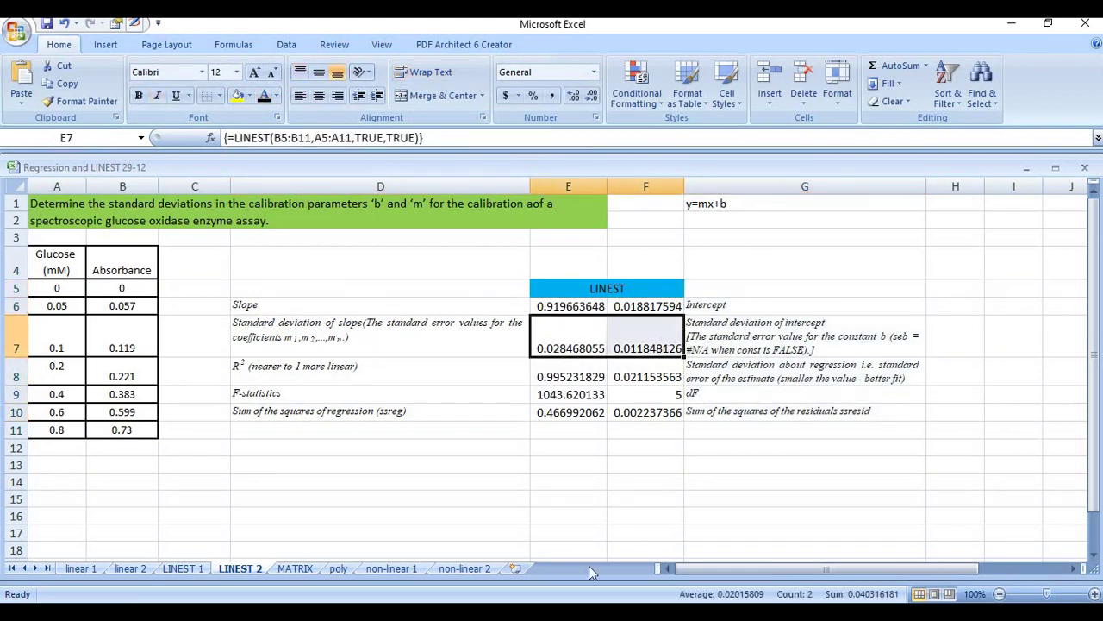
- Review the LINEST statistic labels in D6:D10, from slope to sum of the squares of regression
left_click(540, 492)
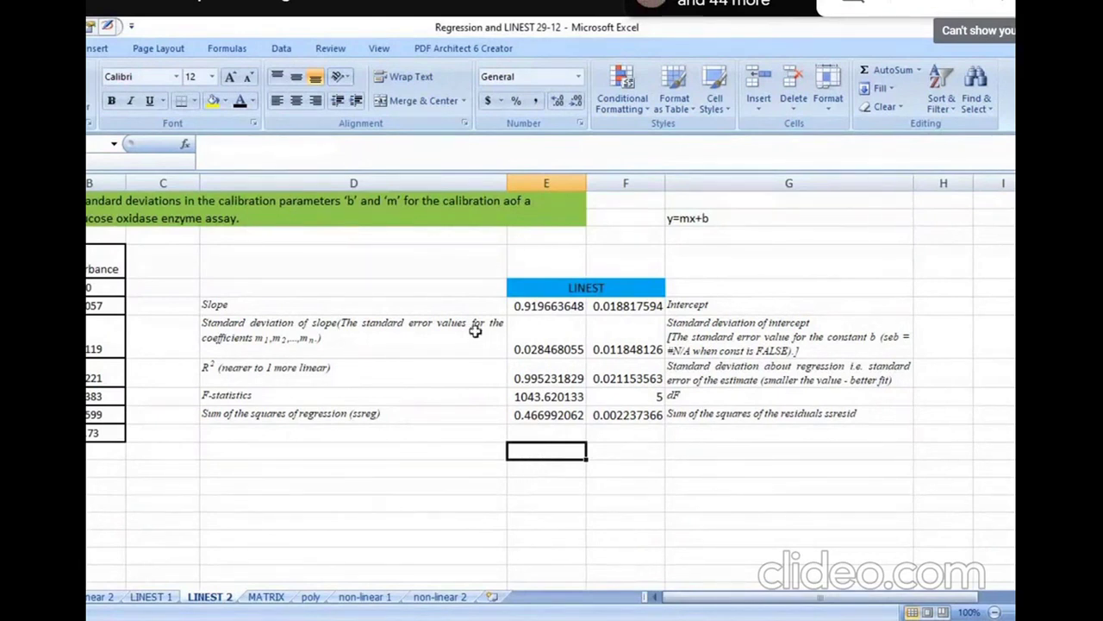
left_click(462, 302)
left_click(444, 379)
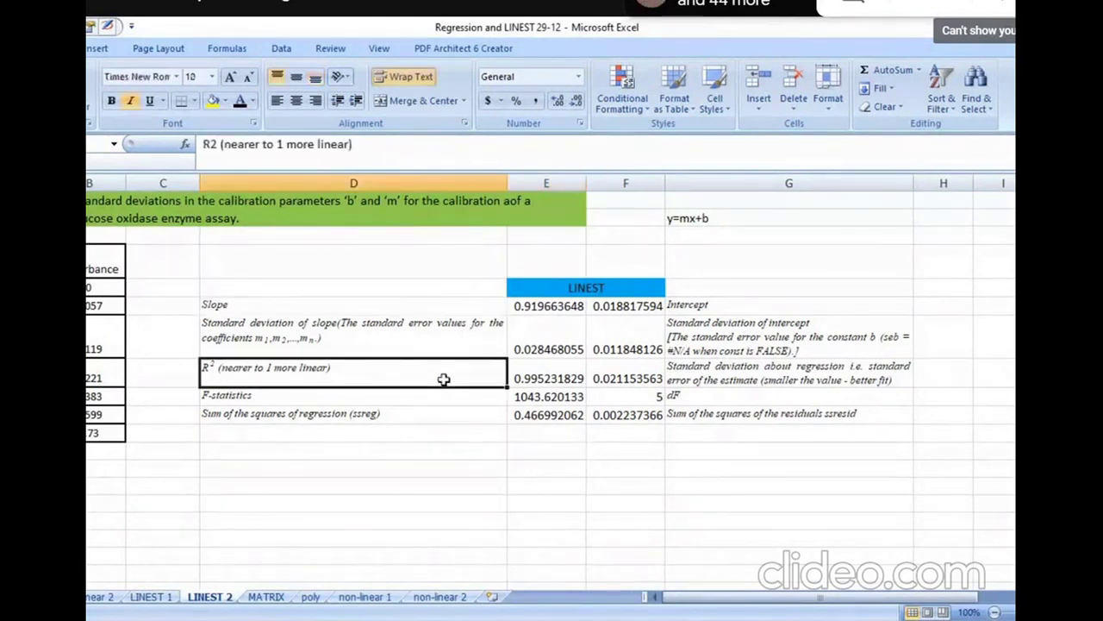
left_click_drag(447, 305, 456, 415)
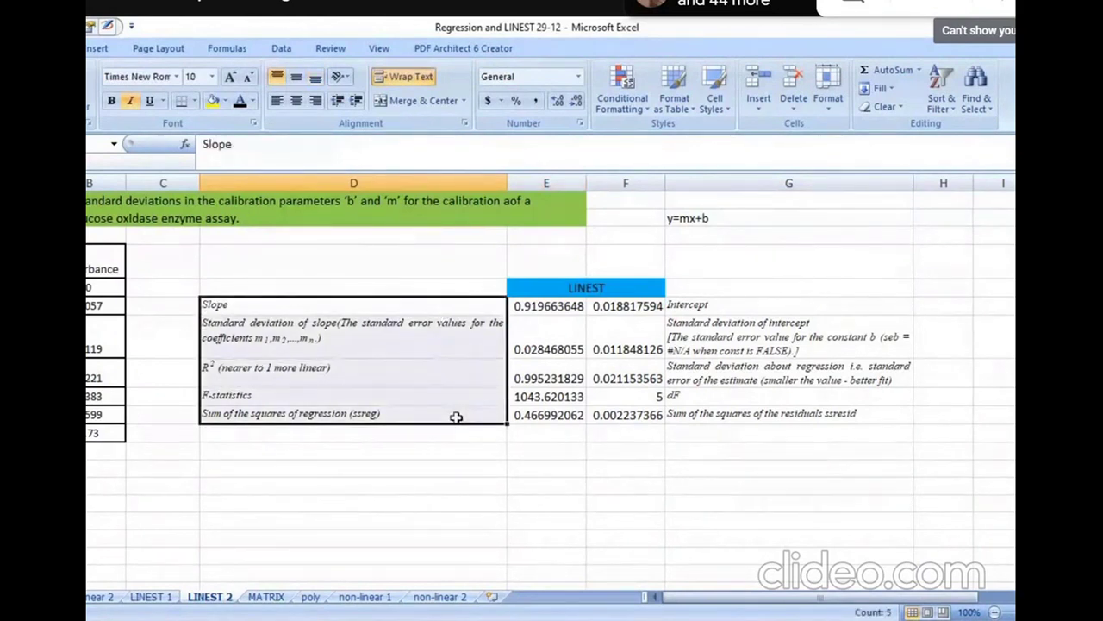
left_click(684, 509)
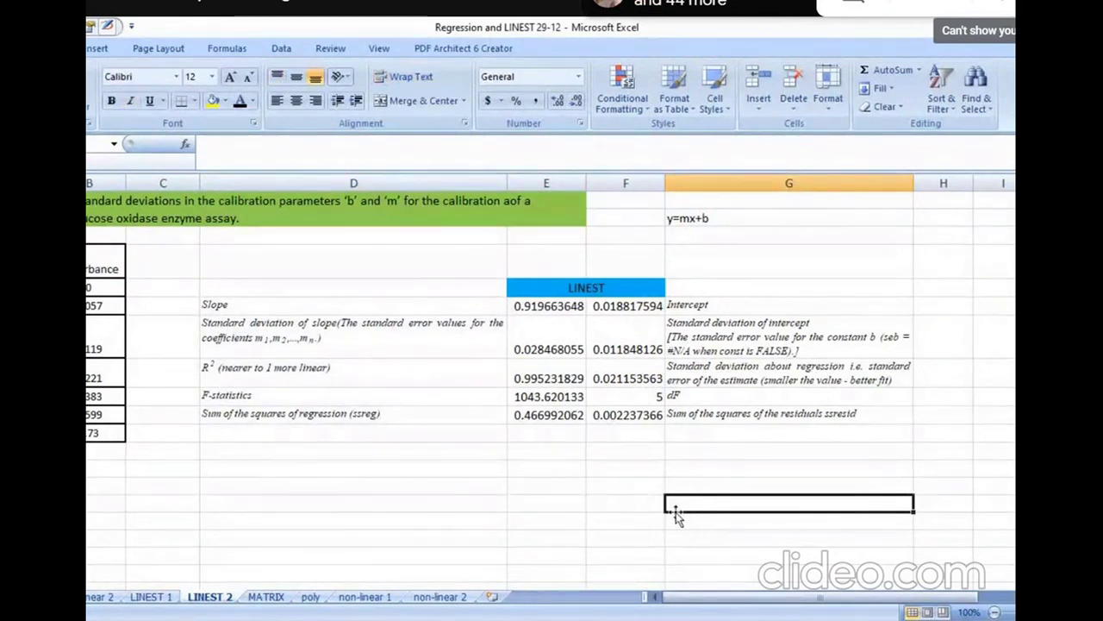
left_click(627, 500)
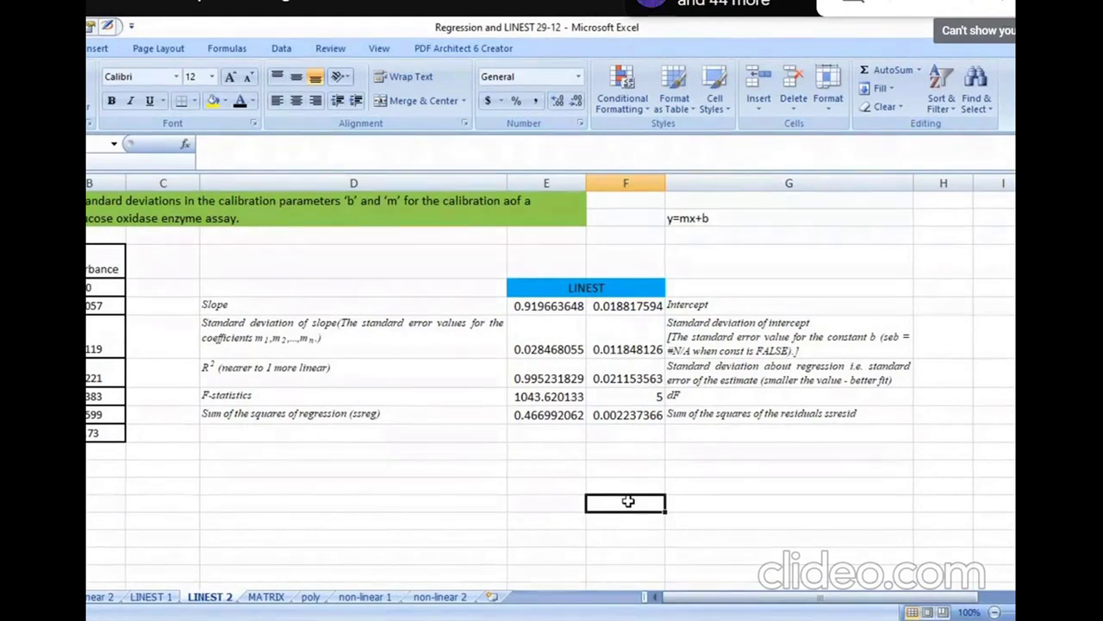
left_click(597, 430)
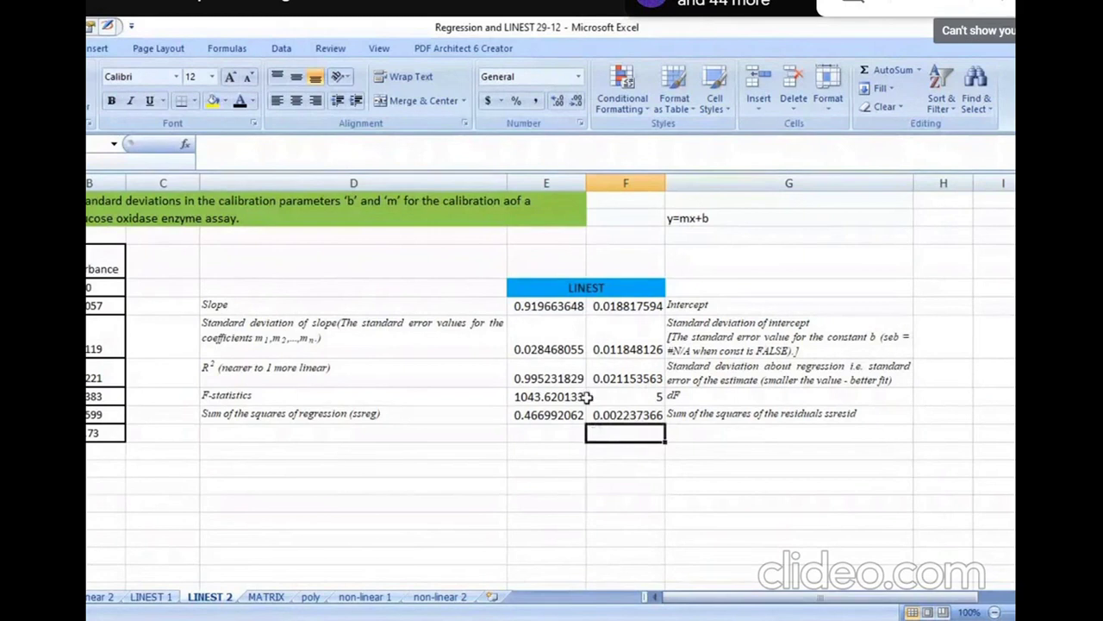
- Clear the existing LINEST results from cells E6:F10
left_click(568, 312)
left_click_drag(568, 307, 623, 416)
key("Delete")
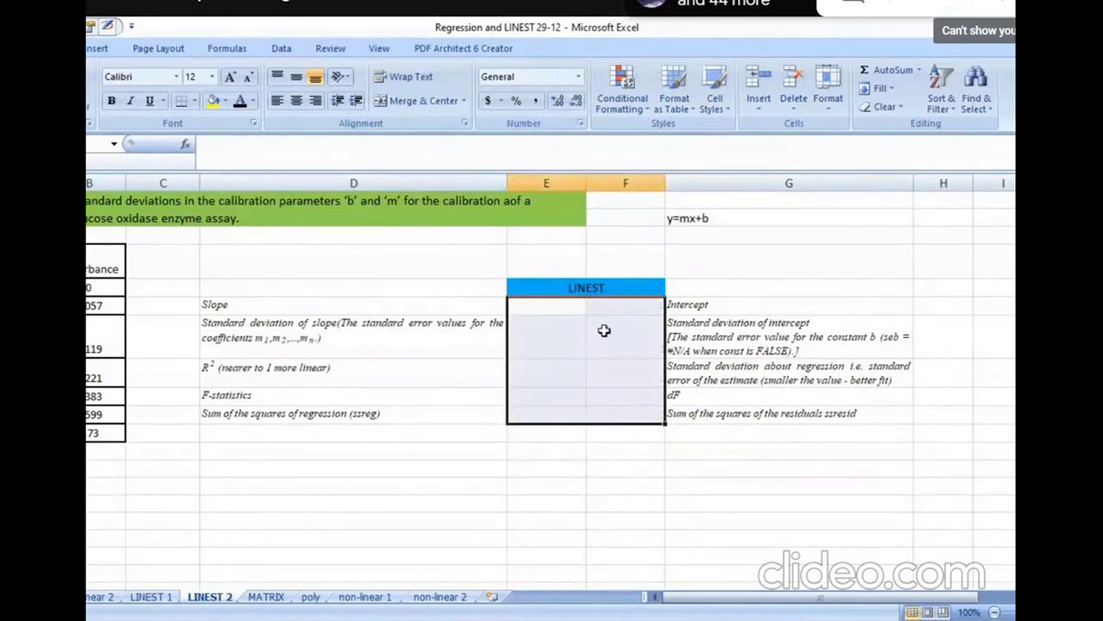
- Enter =LINEST(B5:B11,A5:A11,TRUE,FALSE) in cell E6, using absorbance as known y's and glucose as known x's
left_click(574, 309)
type("=Lines")
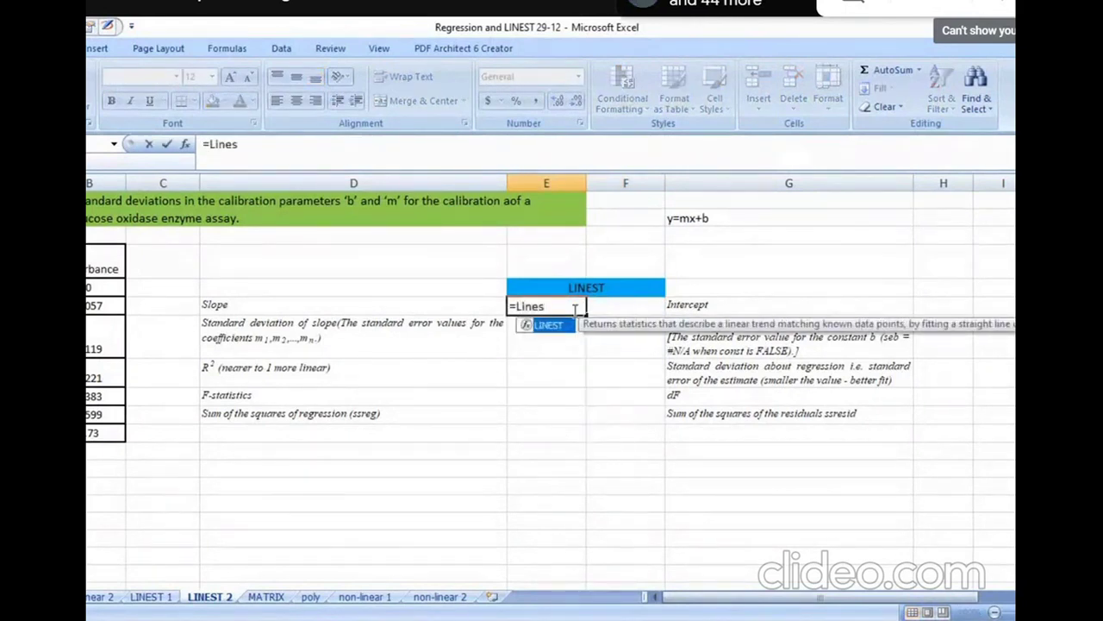
double_click(552, 329)
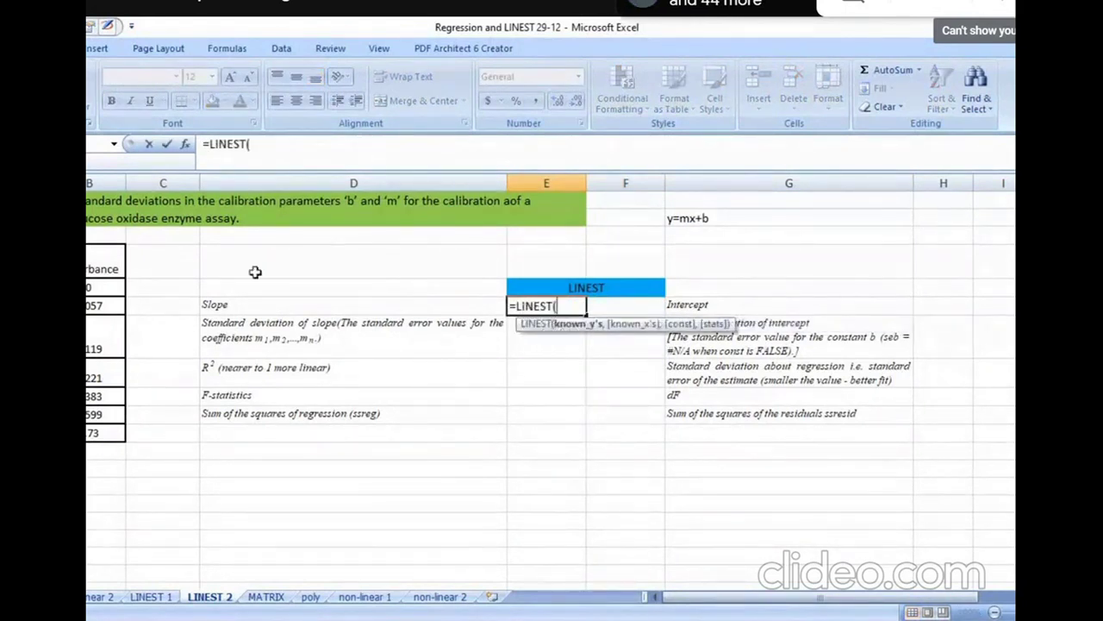
left_click_drag(101, 287, 95, 431)
type(",")
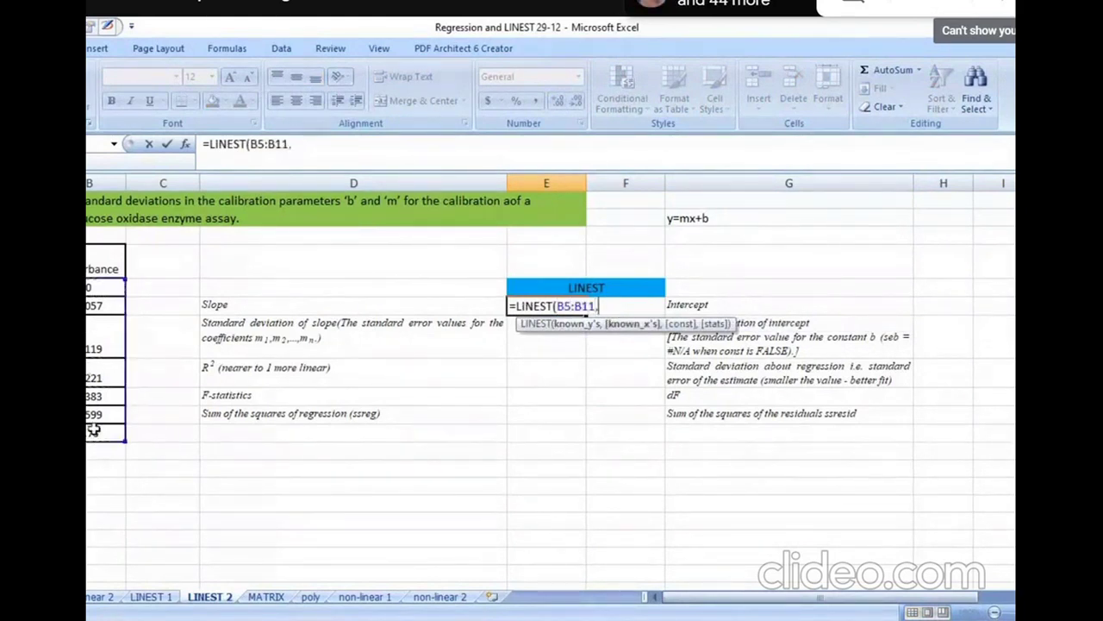
left_click_drag(80, 287, 89, 442)
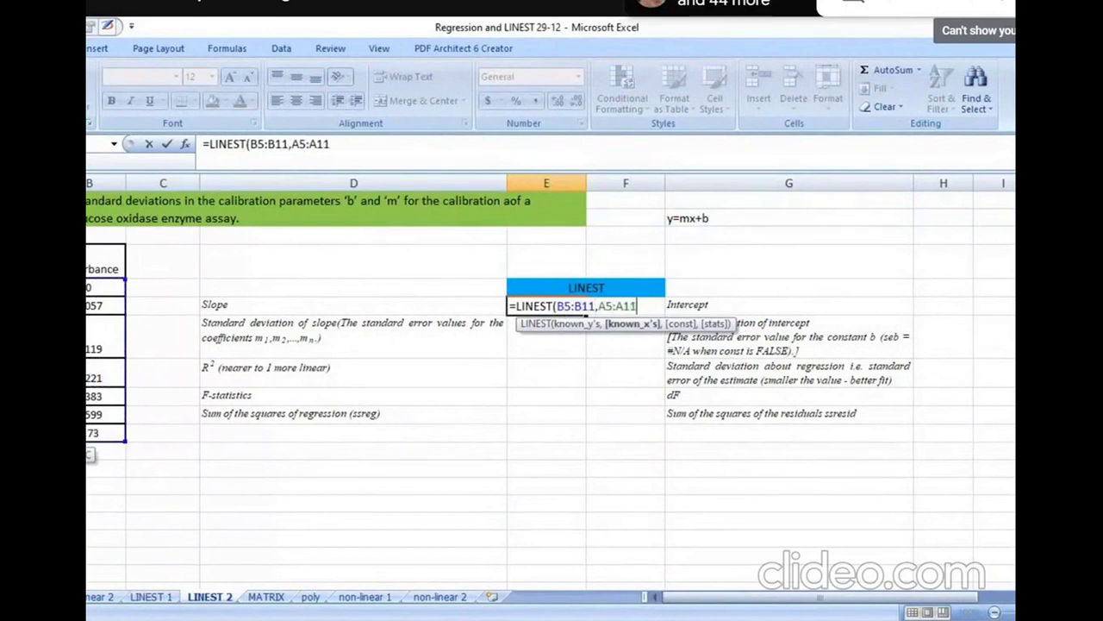
type(",")
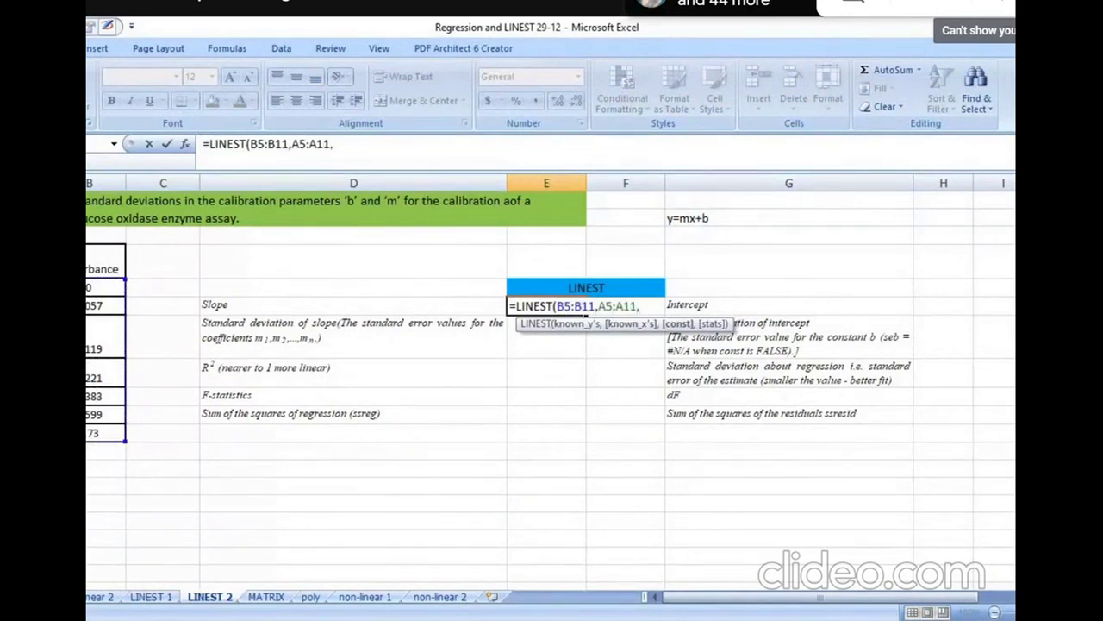
type("TRUE")
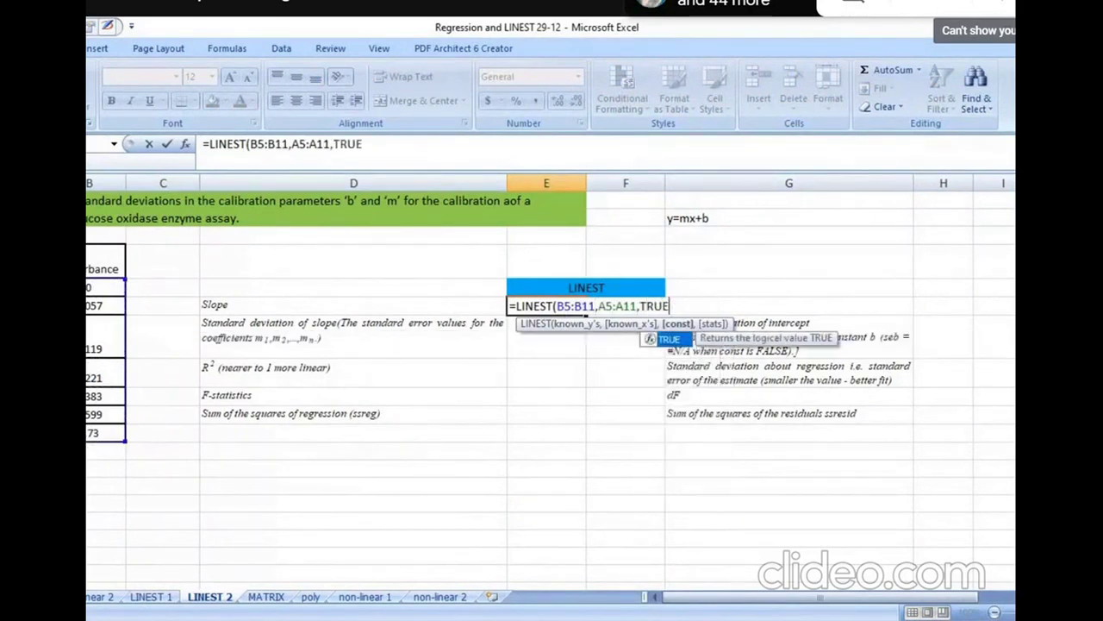
type(",")
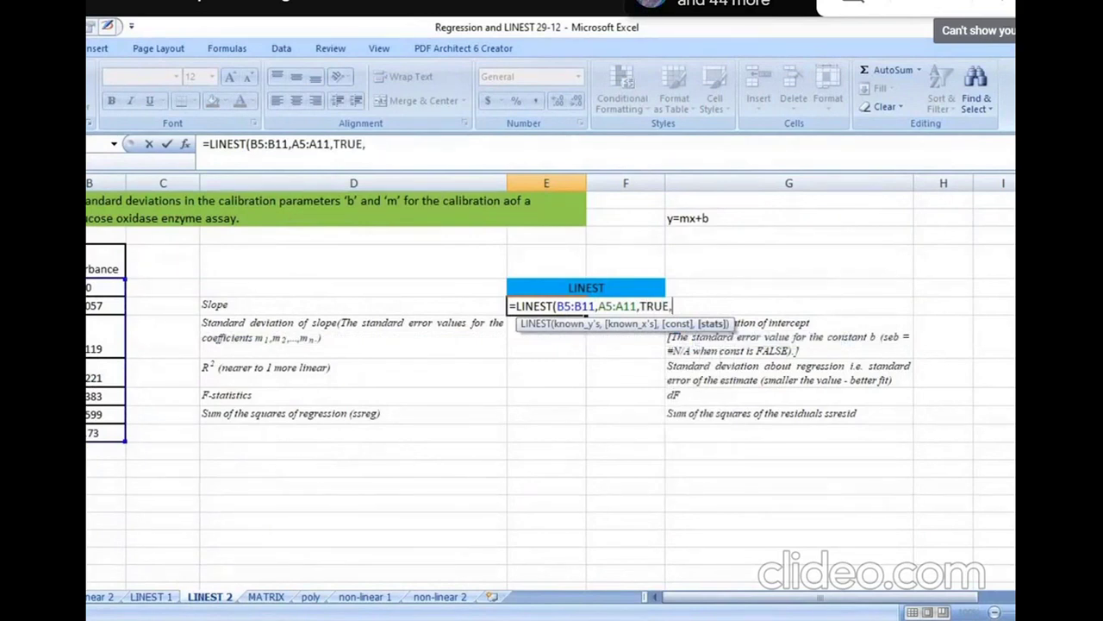
type("FAL")
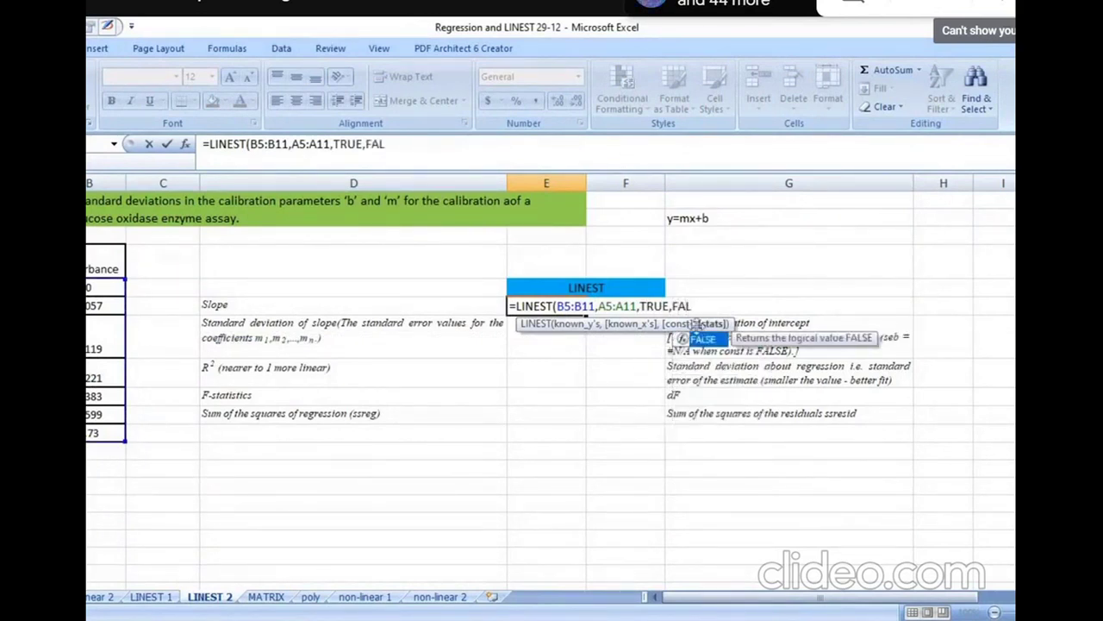
double_click(708, 341)
key("Return")
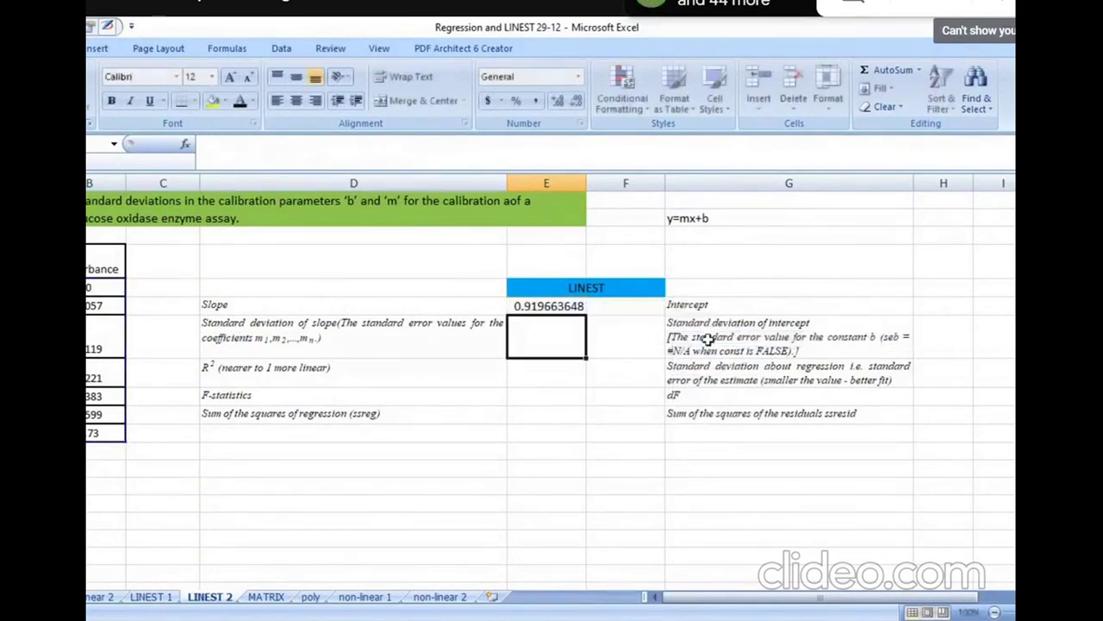
- Extend the LINEST formula in E6 across E6:F6 as an array formula to return both slope and intercept
left_click(721, 402)
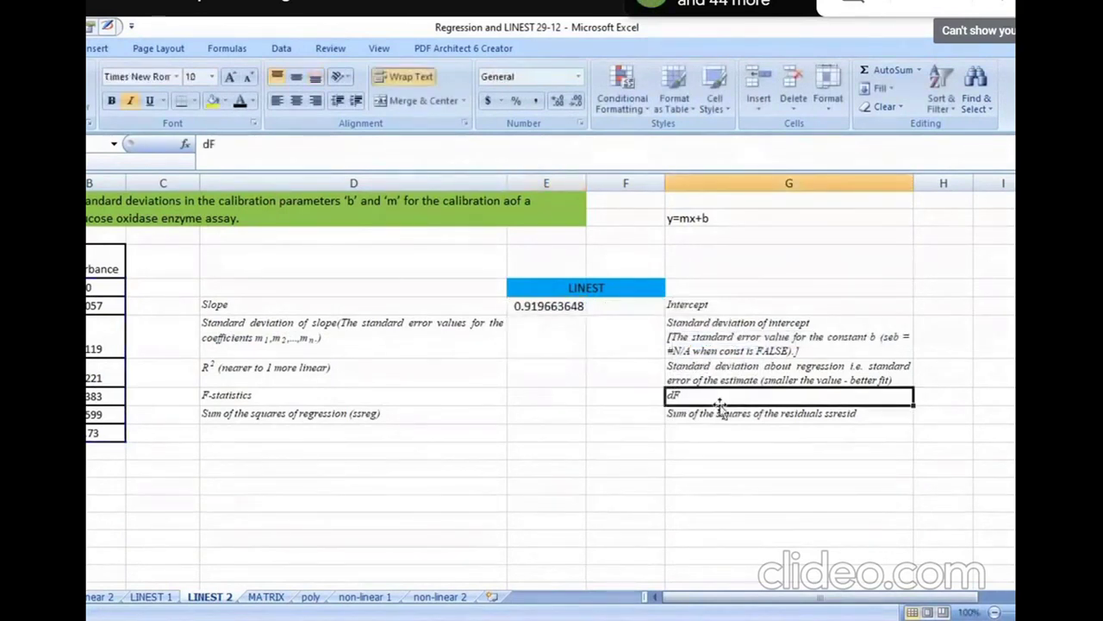
left_click(627, 321)
left_click(548, 307)
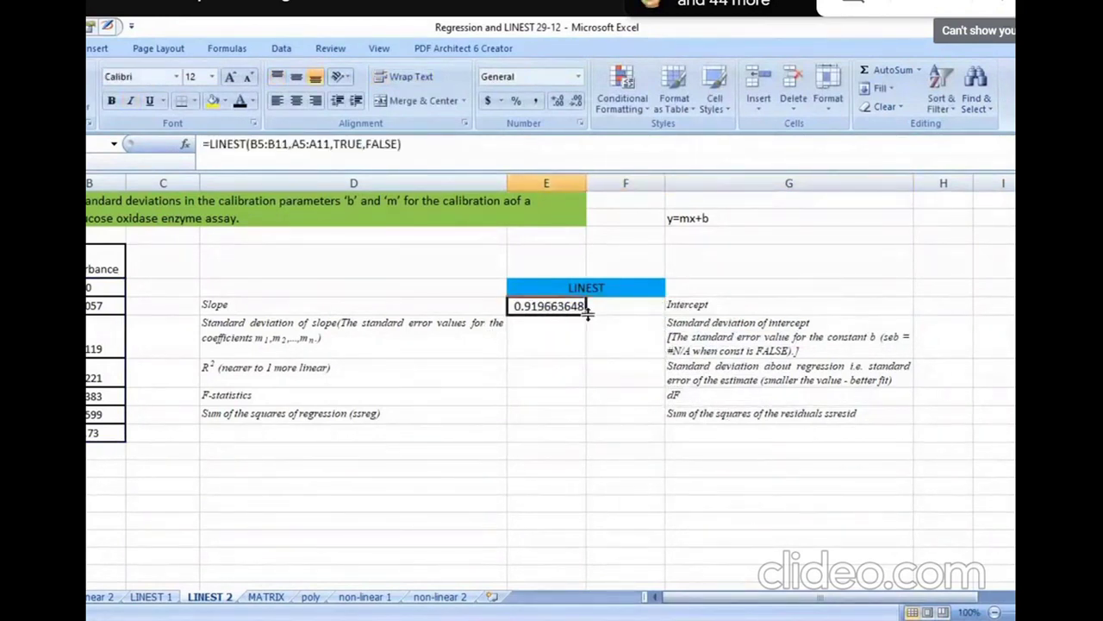
left_click_drag(583, 310, 591, 317)
left_click(415, 144)
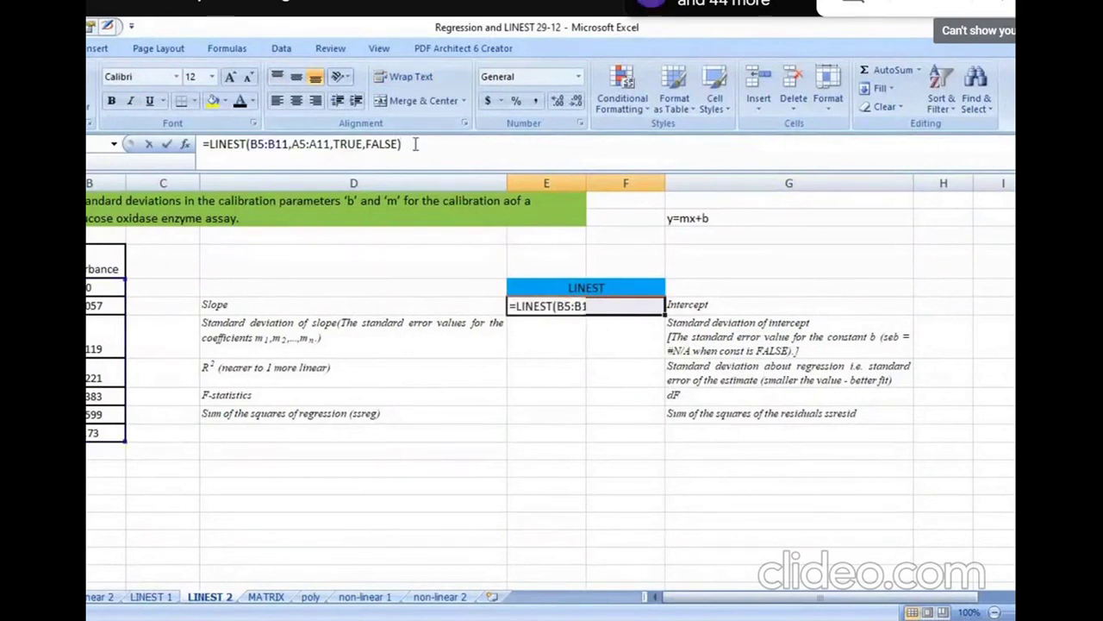
key("ctrl+shift+Return")
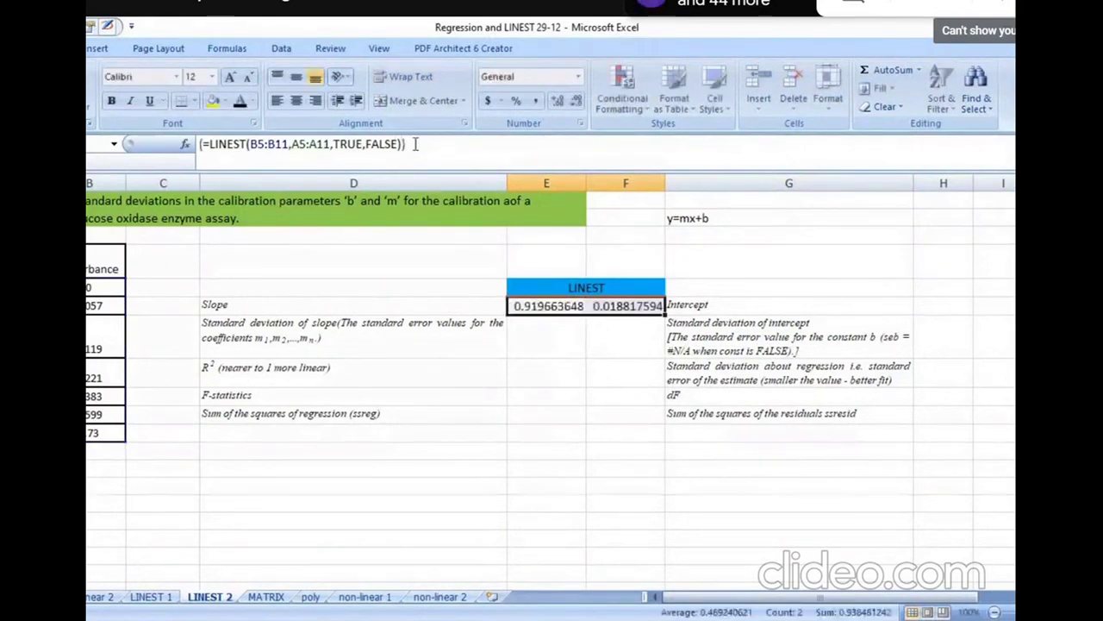
left_click(744, 431)
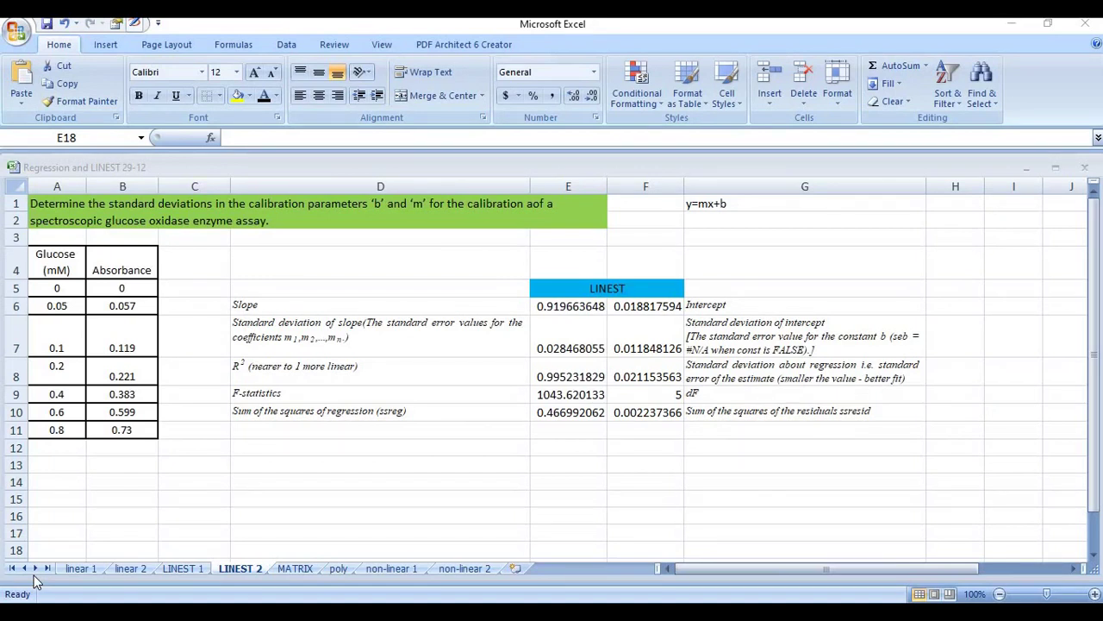
- Insert a markers-only scatter chart of the glucose and absorbance data in A5:B11, and remove its legend and gridlines
left_click(67, 448)
left_click(79, 455)
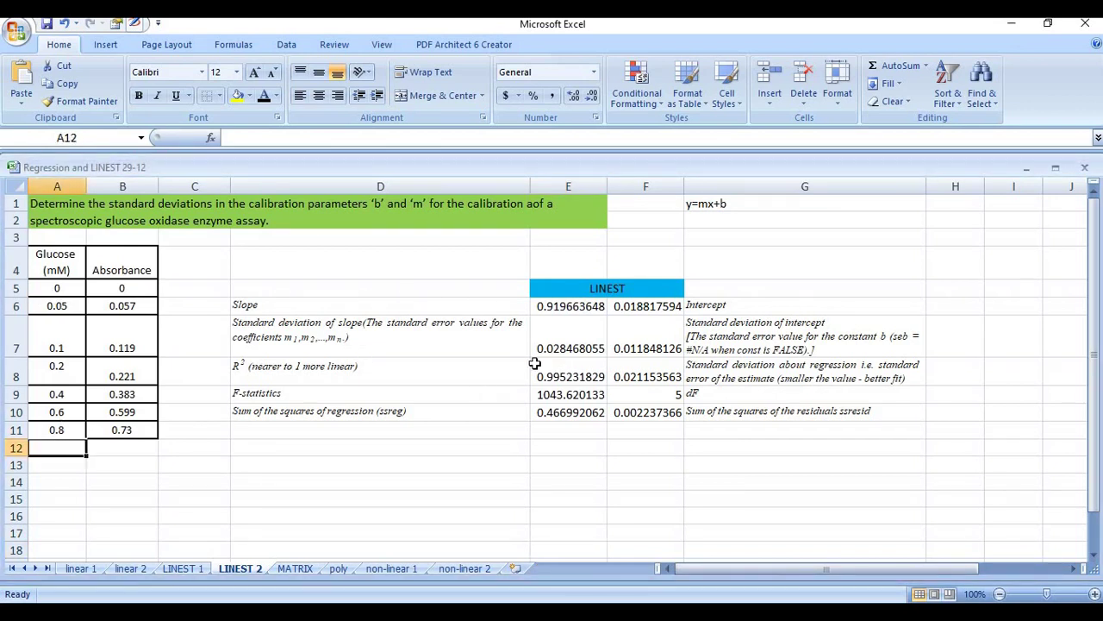
left_click_drag(60, 290, 129, 432)
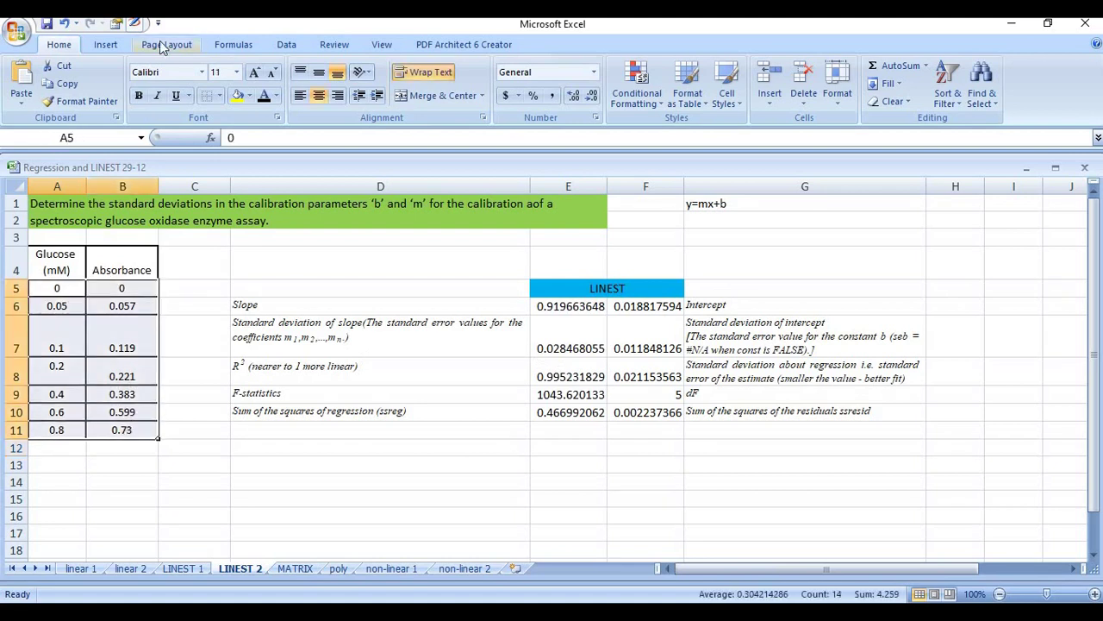
left_click(106, 44)
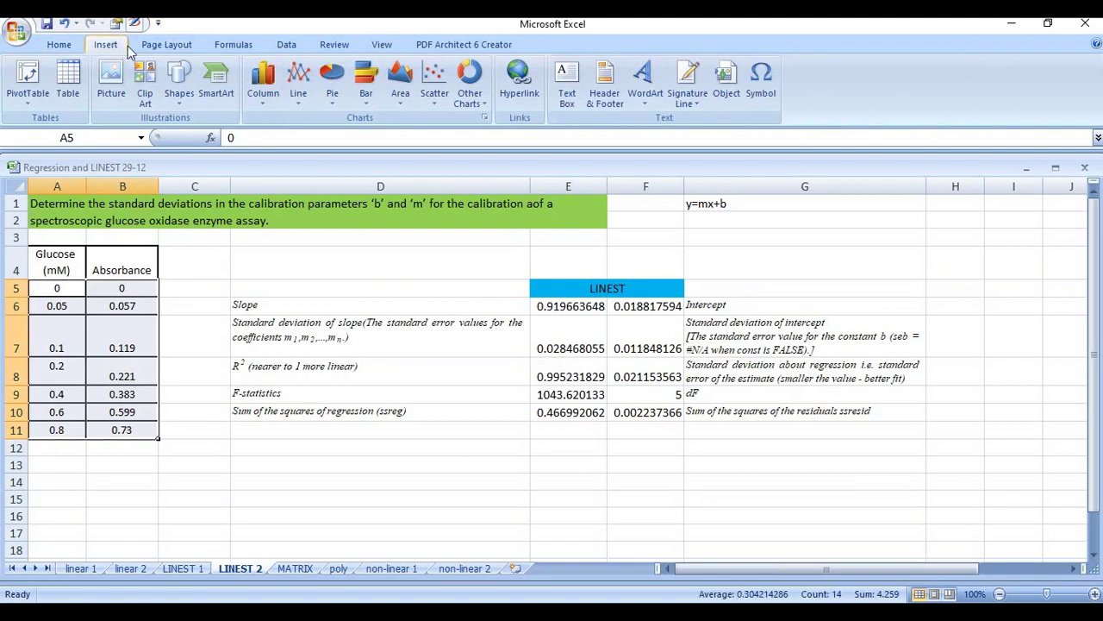
left_click(436, 95)
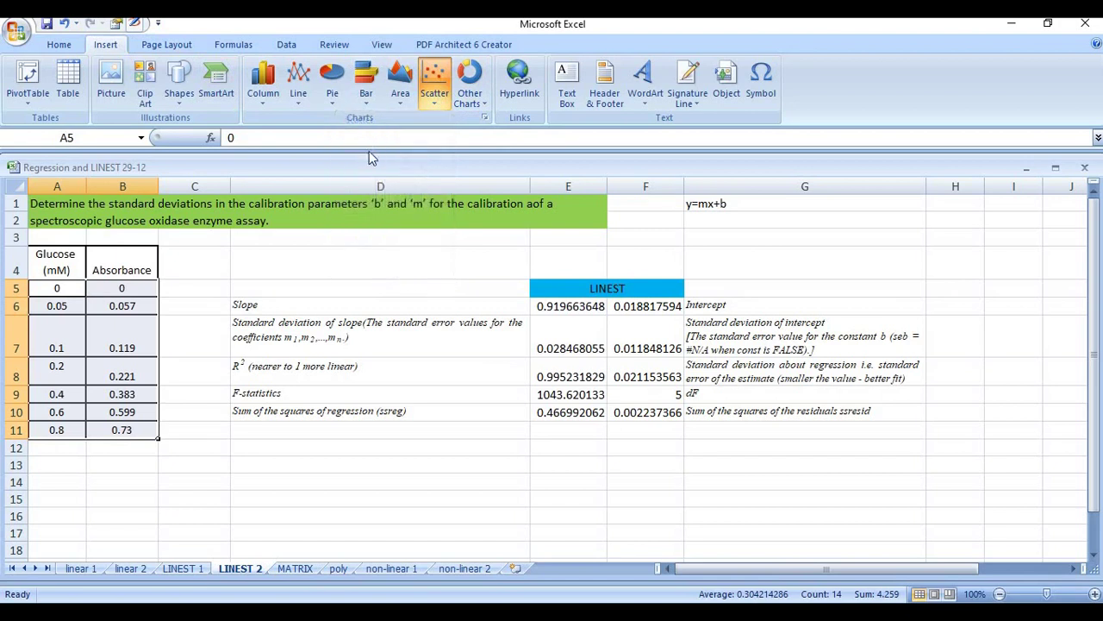
left_click(369, 151)
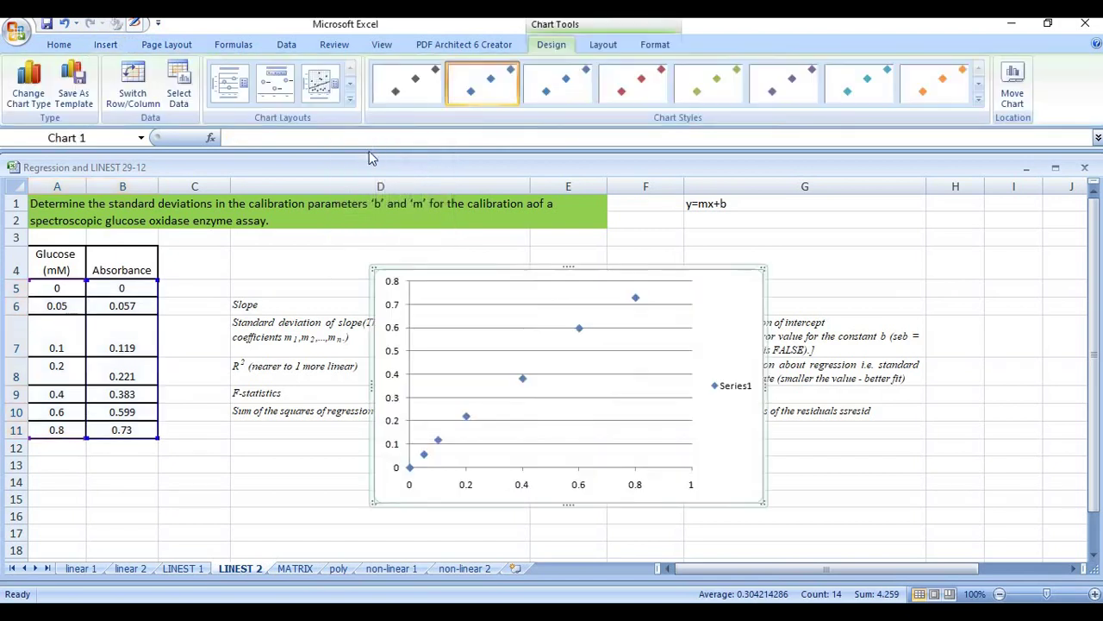
left_click(738, 387)
key("Delete")
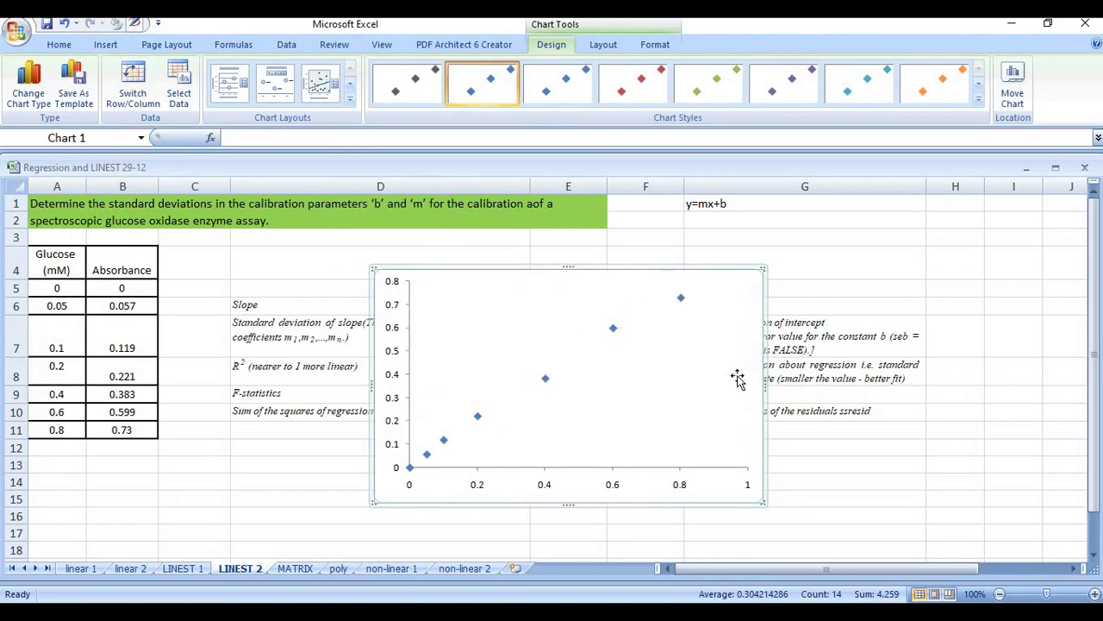
- Add a linear trendline to the data series showing its equation and R-squared value, and move that label clear of the line
left_click(613, 329)
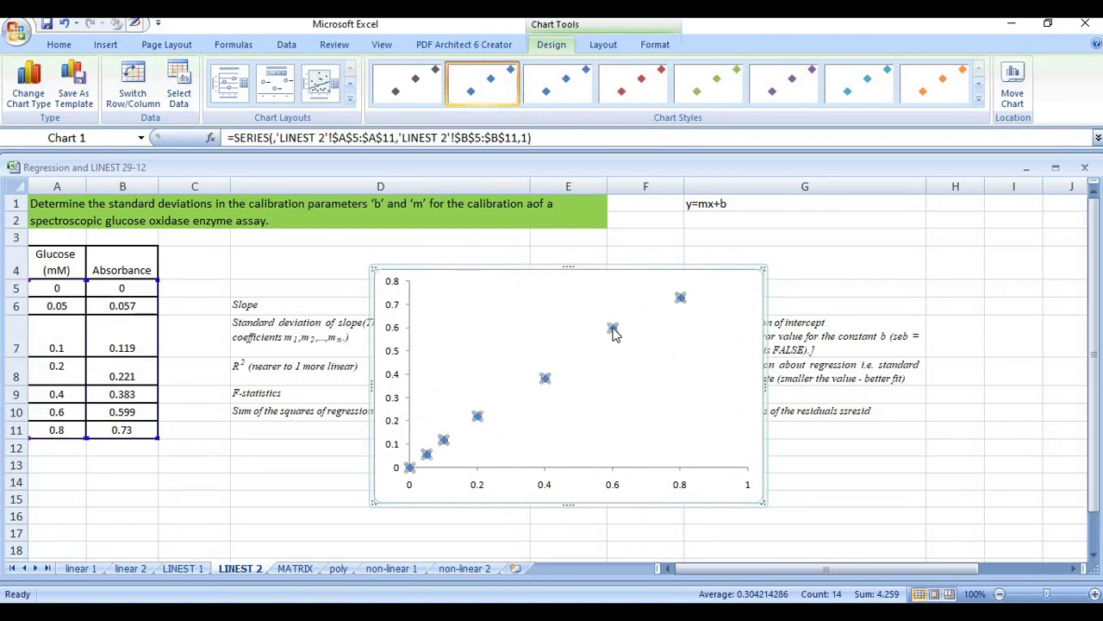
right_click(613, 330)
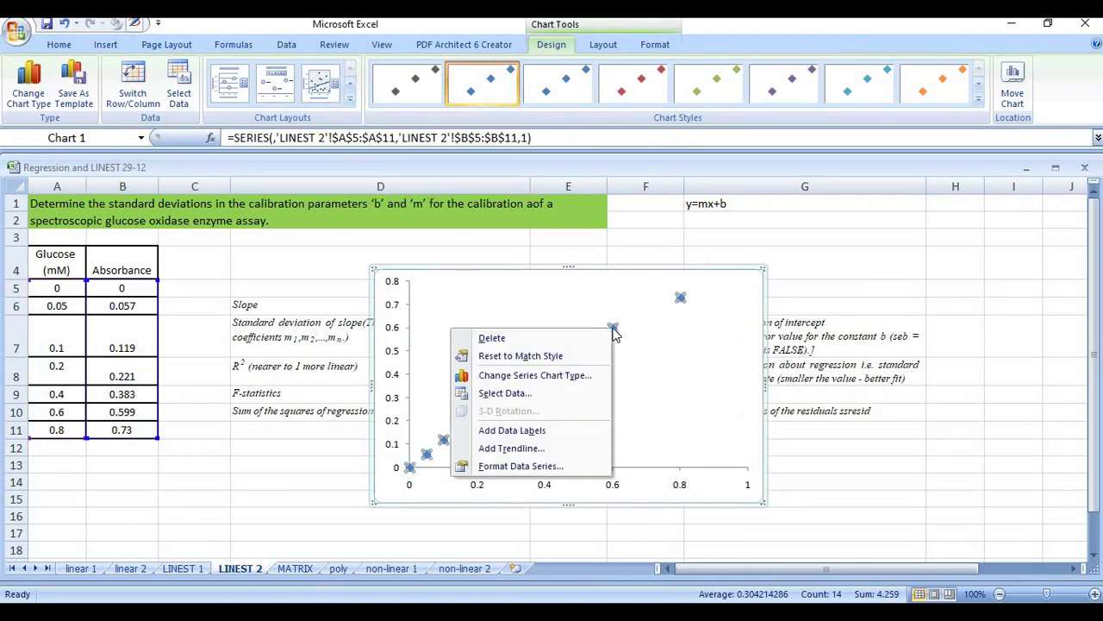
left_click(509, 450)
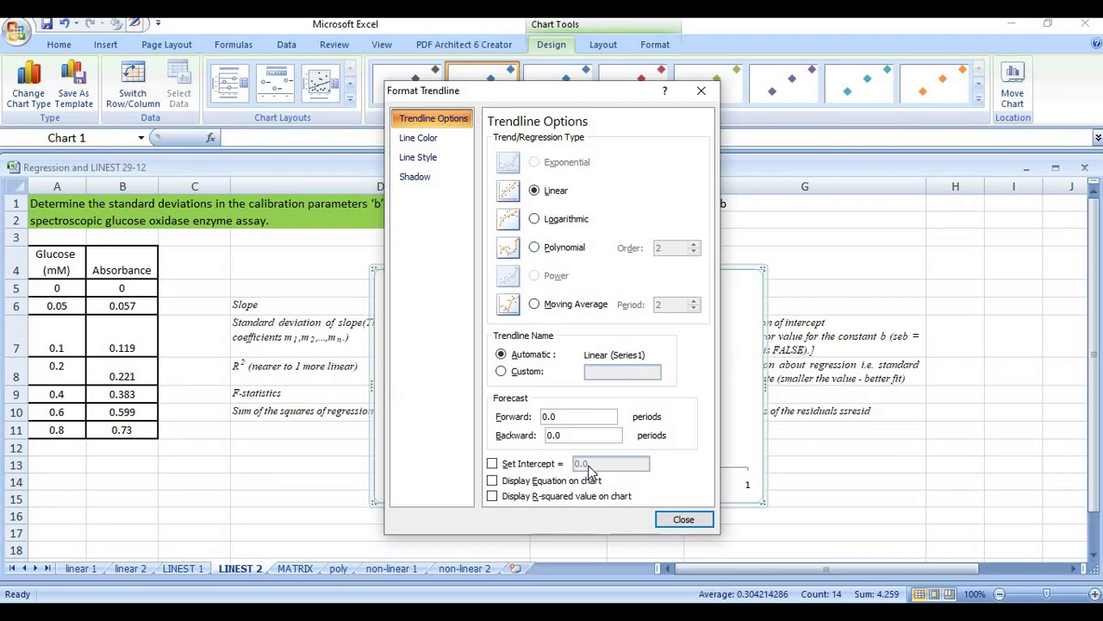
left_click(493, 481)
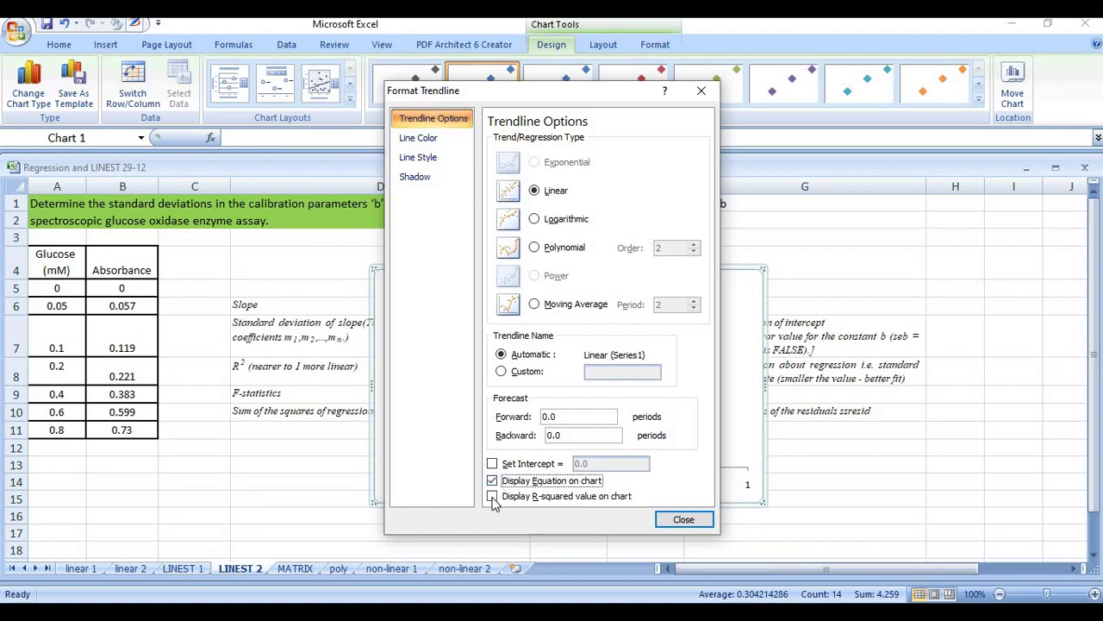
left_click(492, 498)
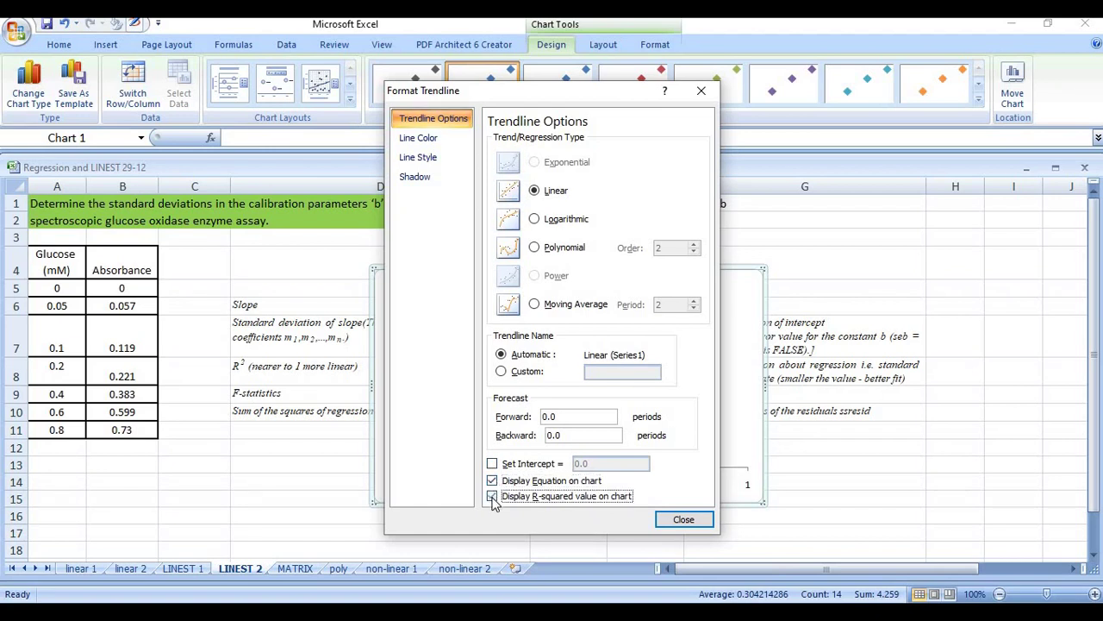
left_click(679, 519)
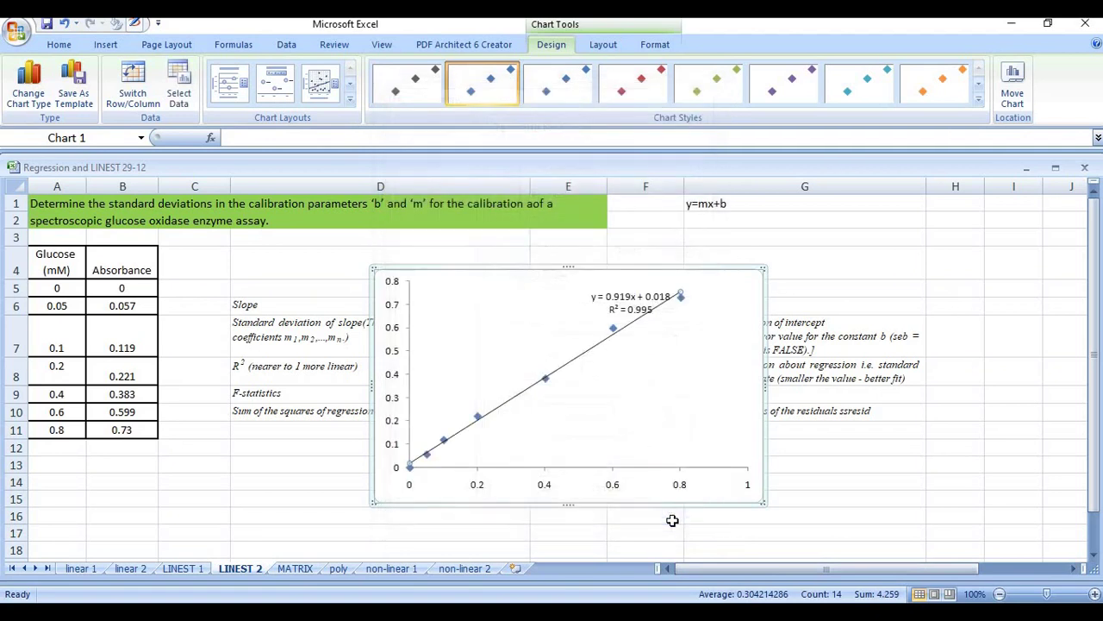
left_click_drag(595, 304, 560, 319)
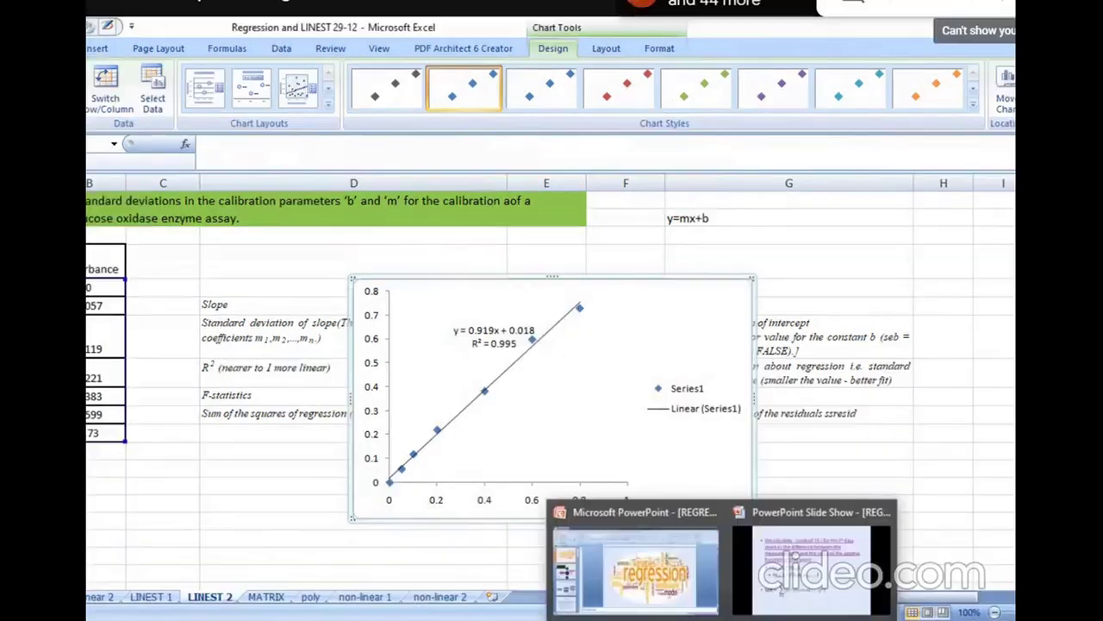
- Switch to the PowerPoint slide show at the slide on calculating residuals and SSR
left_click(792, 599)
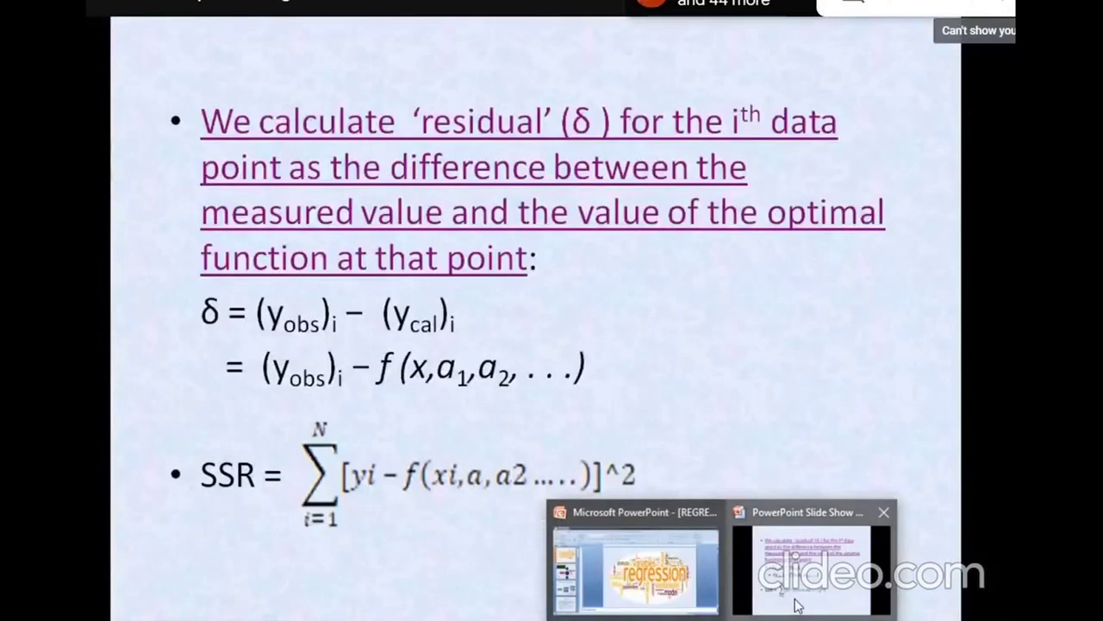
- Advance the slide show through the linear least squares derivation to the slide that derives equation (2) from δSSR/δc = 0
key("Right")
key("Right")
key("Right")
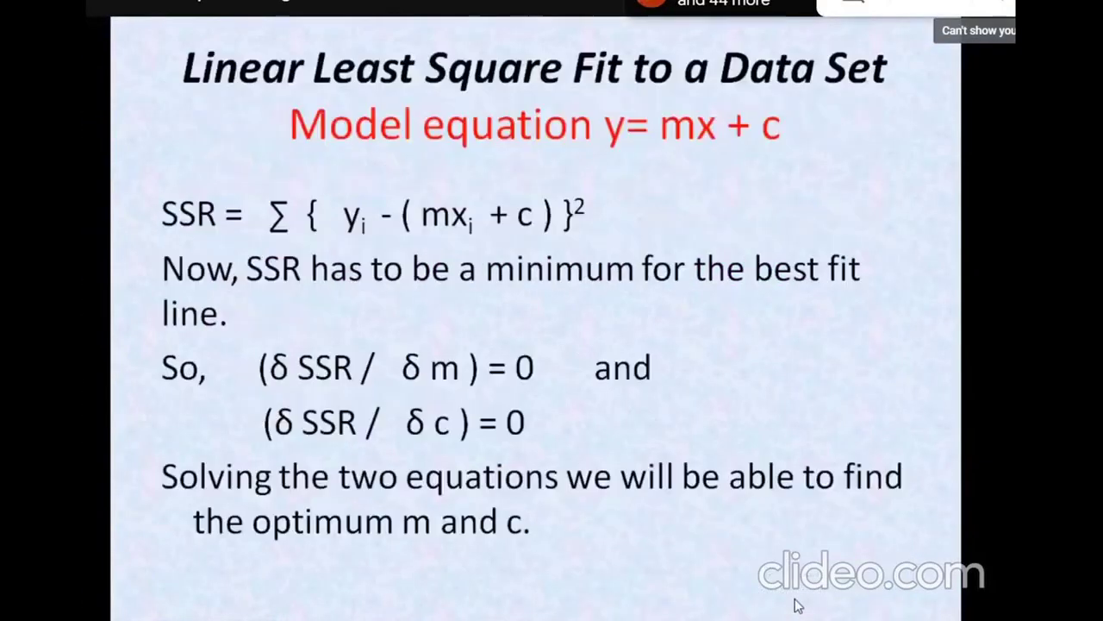
key("Right")
key("Right")
key("Right")
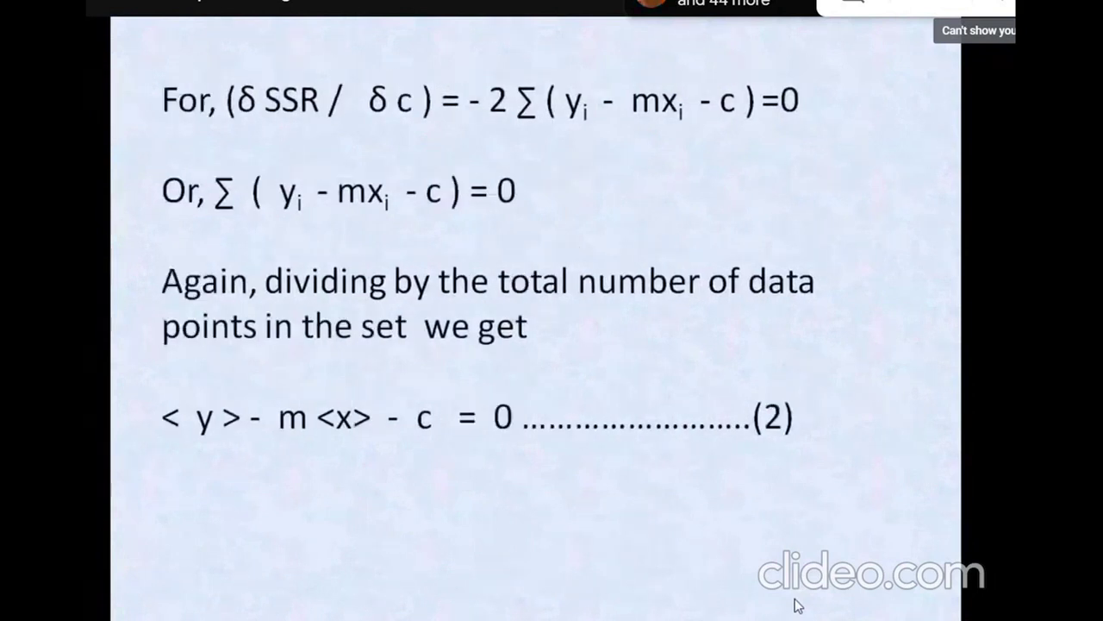
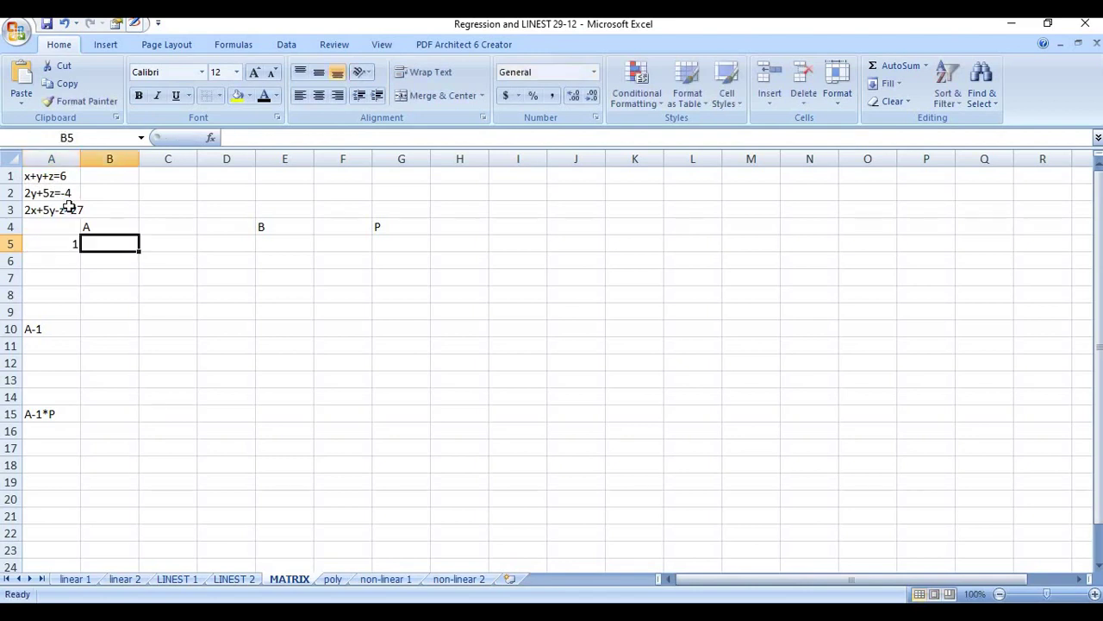
- Complete the first row of matrix A on the MATRIX sheet of the Excel workbook with 1 in both B5 and C5
type("1")
key("Tab")
type("1")
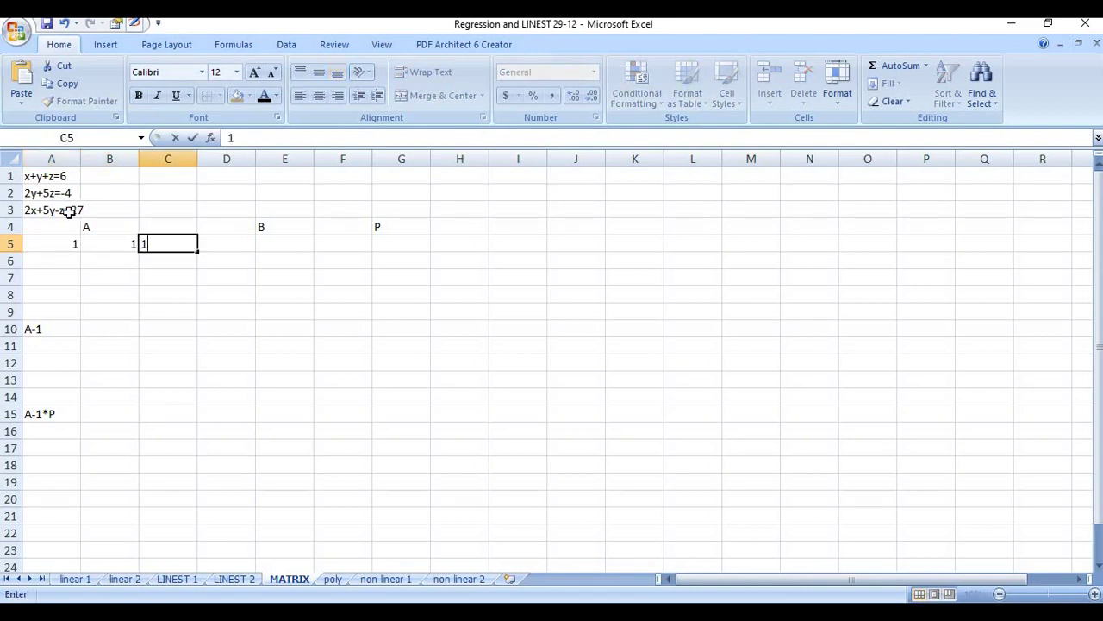
- Fill the second row of matrix A in A6:C6 with the coefficients 0, 2 and 5
left_click(59, 263)
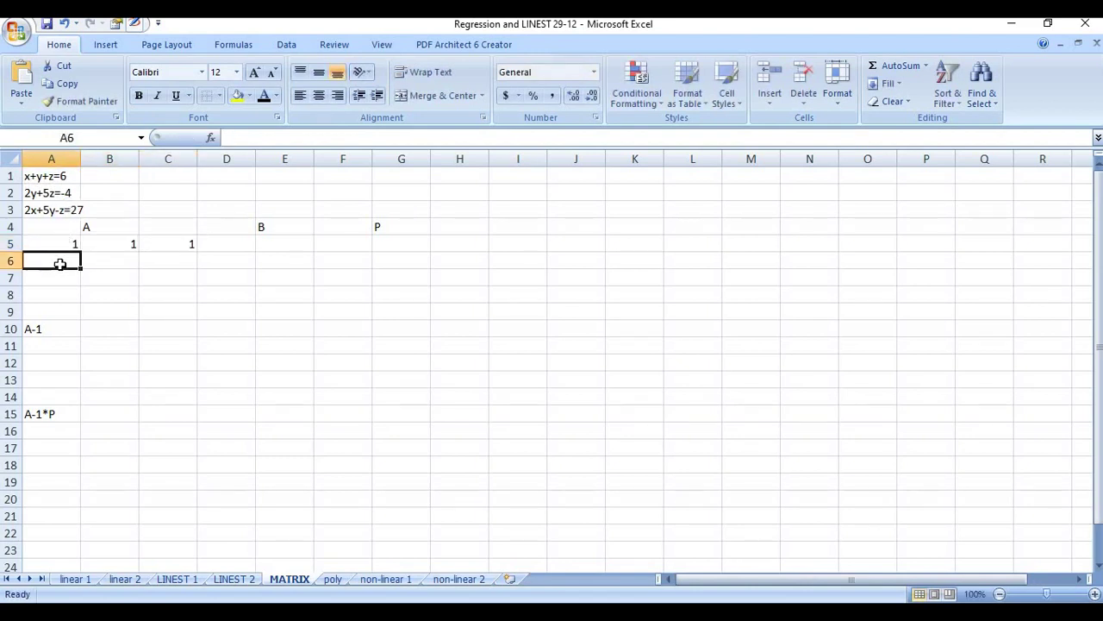
type("0")
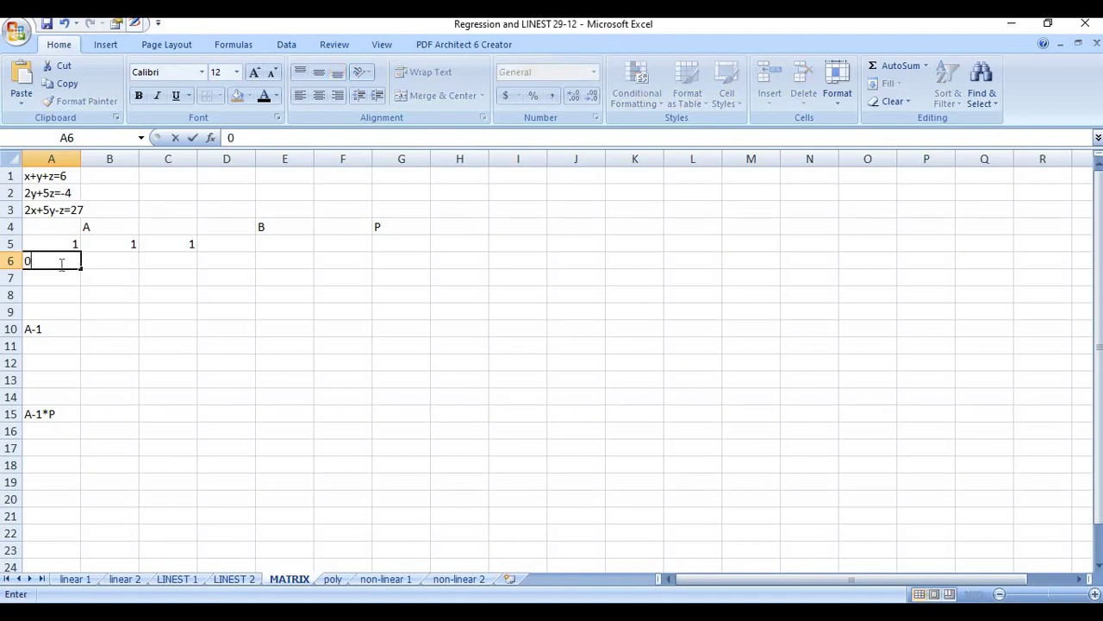
key("Tab")
type("2")
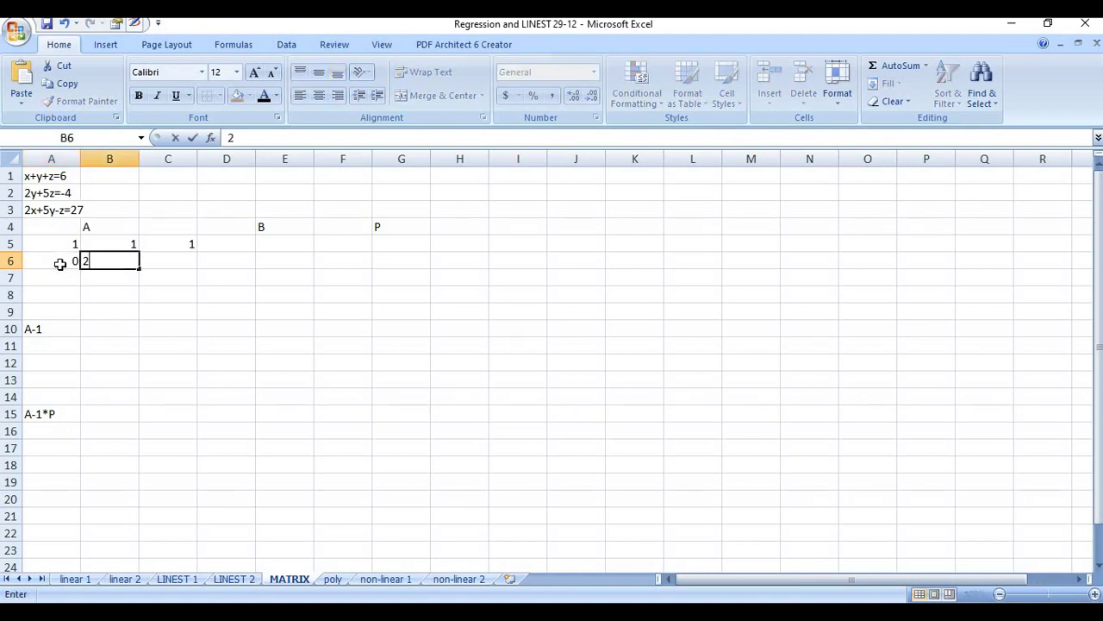
key("Tab")
type("5")
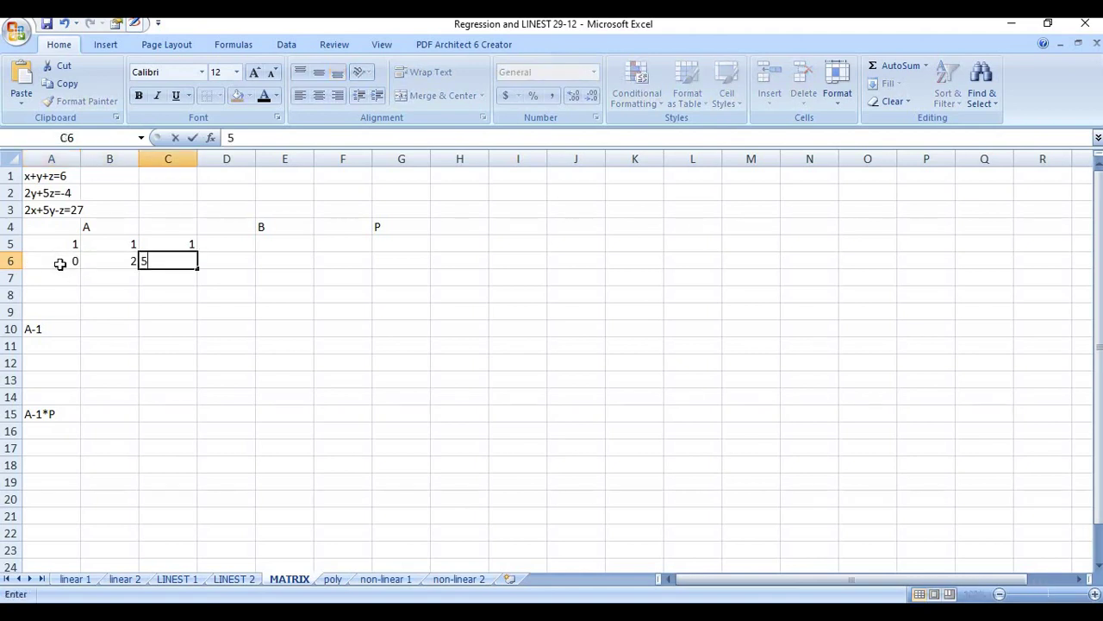
key("Return")
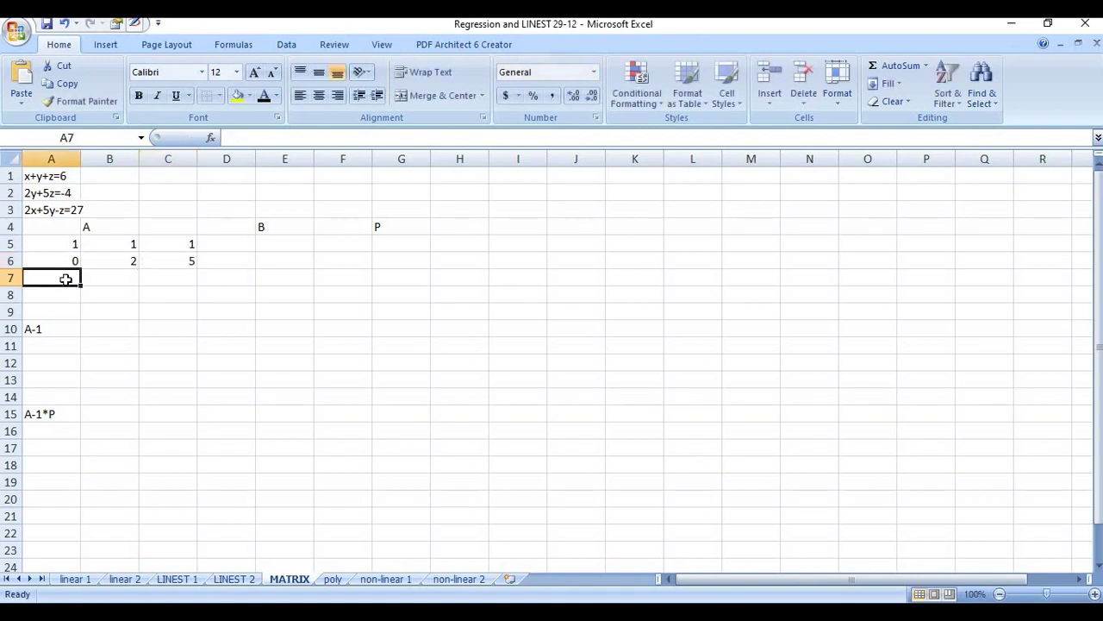
- Fill the third row of matrix A in A7:C7 with the coefficients 2, 5 and -1
type("2")
key("Tab")
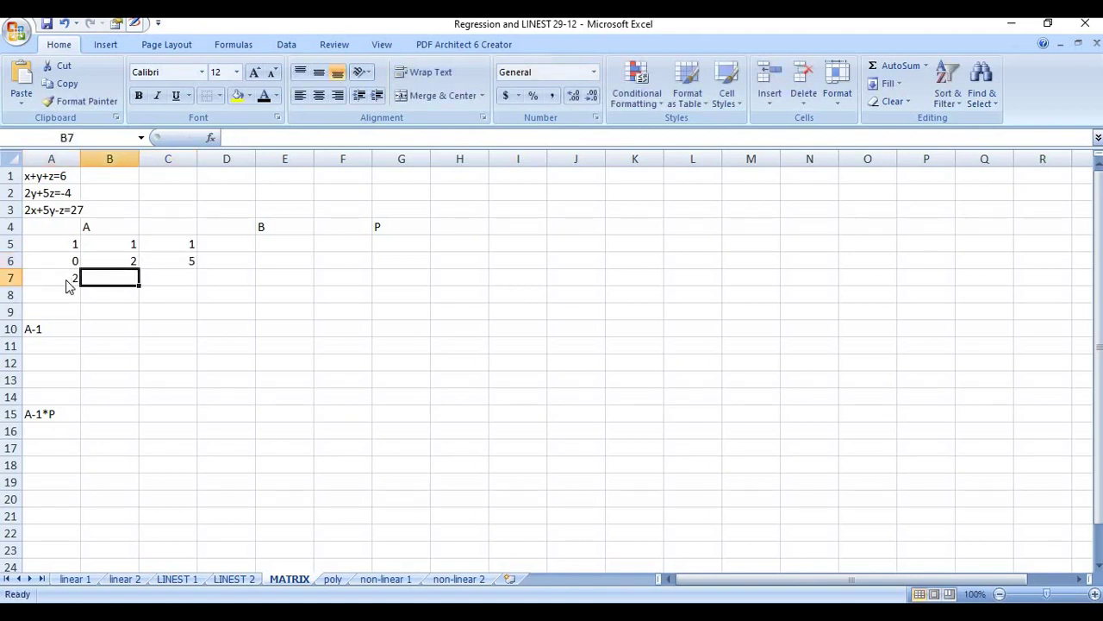
type("5")
key("Tab")
type("-")
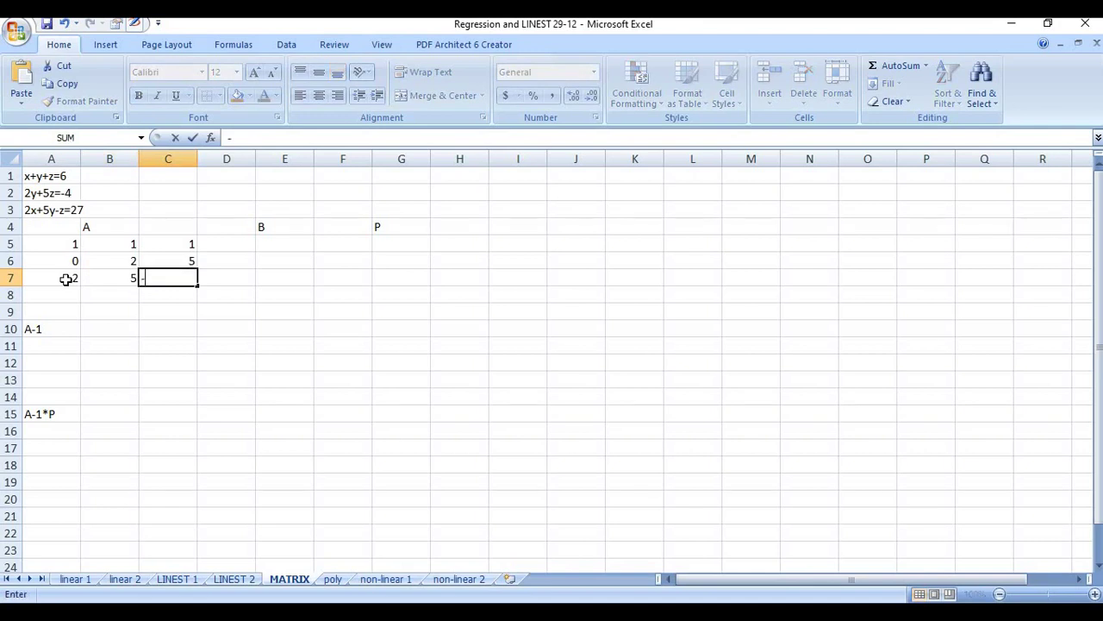
type("1")
left_click(293, 331)
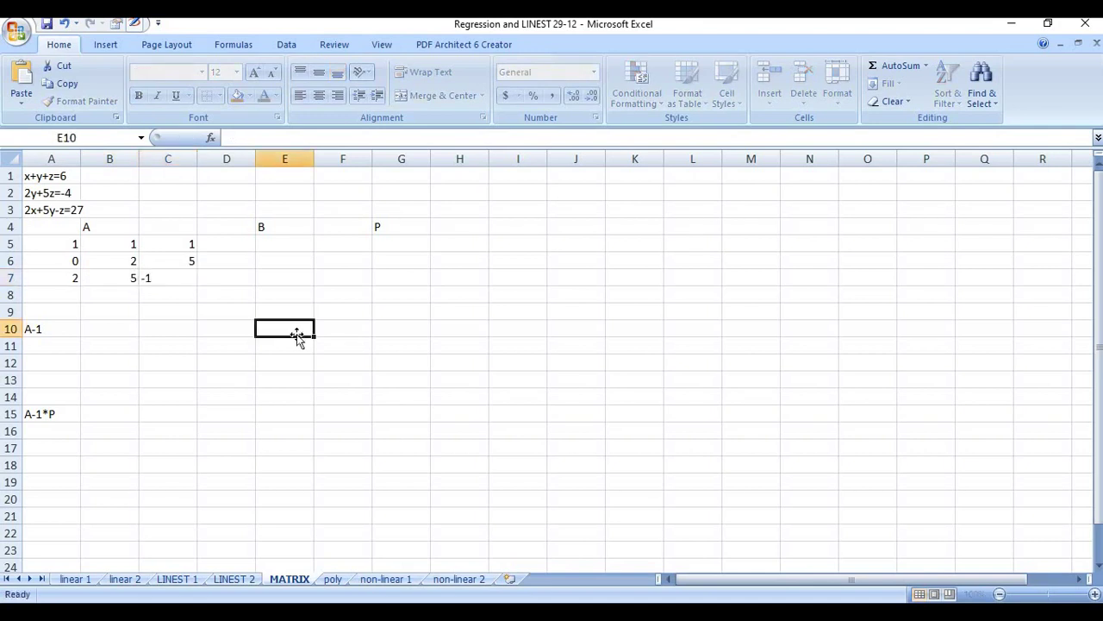
- Enter the unknowns x, y and z in E5:E7 under the heading B
left_click(284, 240)
type("x")
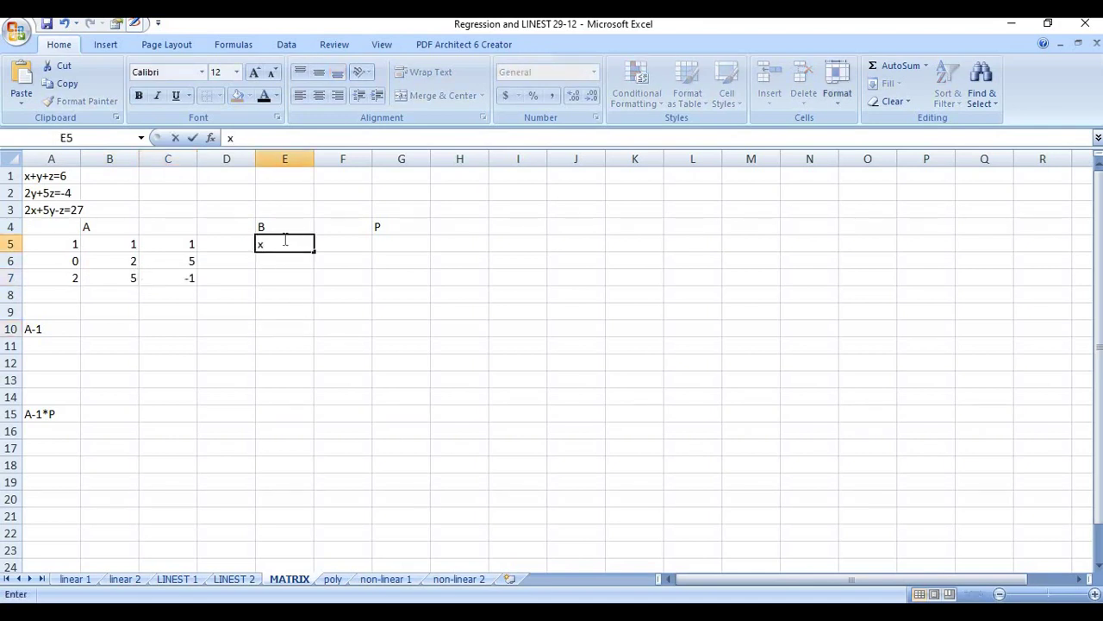
key("Return")
type("y")
key("Return")
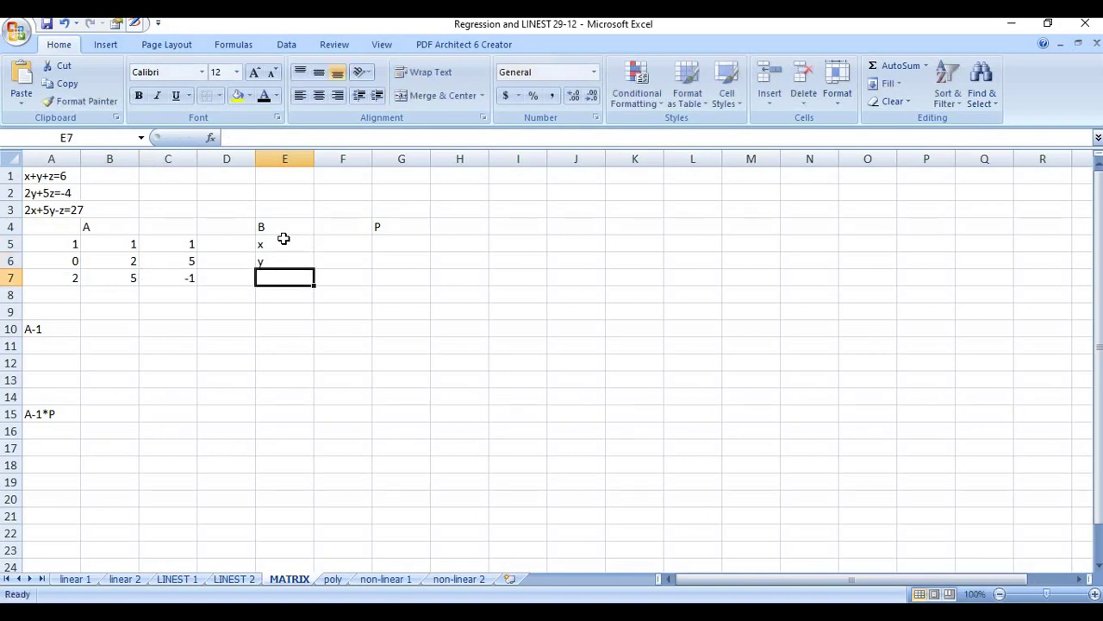
type("z")
left_click(466, 361)
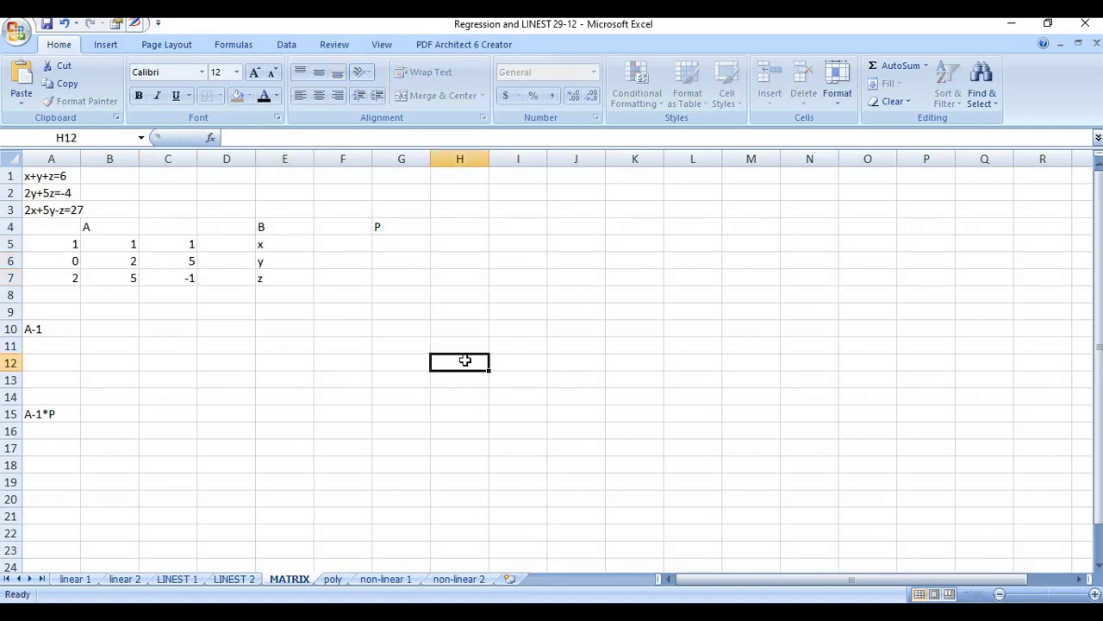
- Enter the equations' constants 6, -4 and 27 in G5:G7 under the heading P
left_click(399, 245)
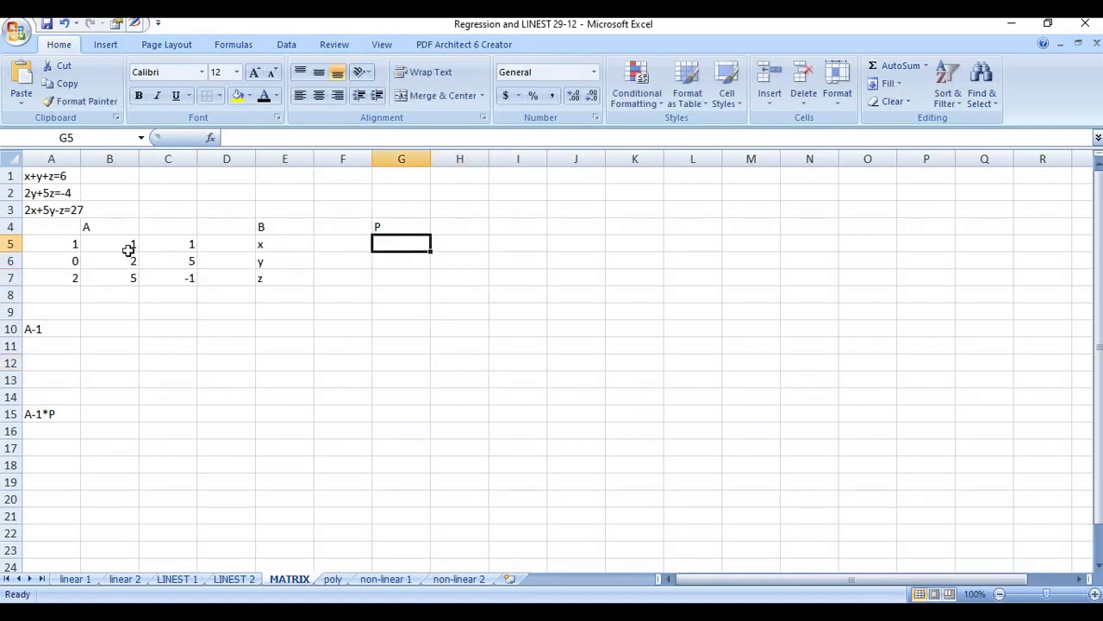
type("6")
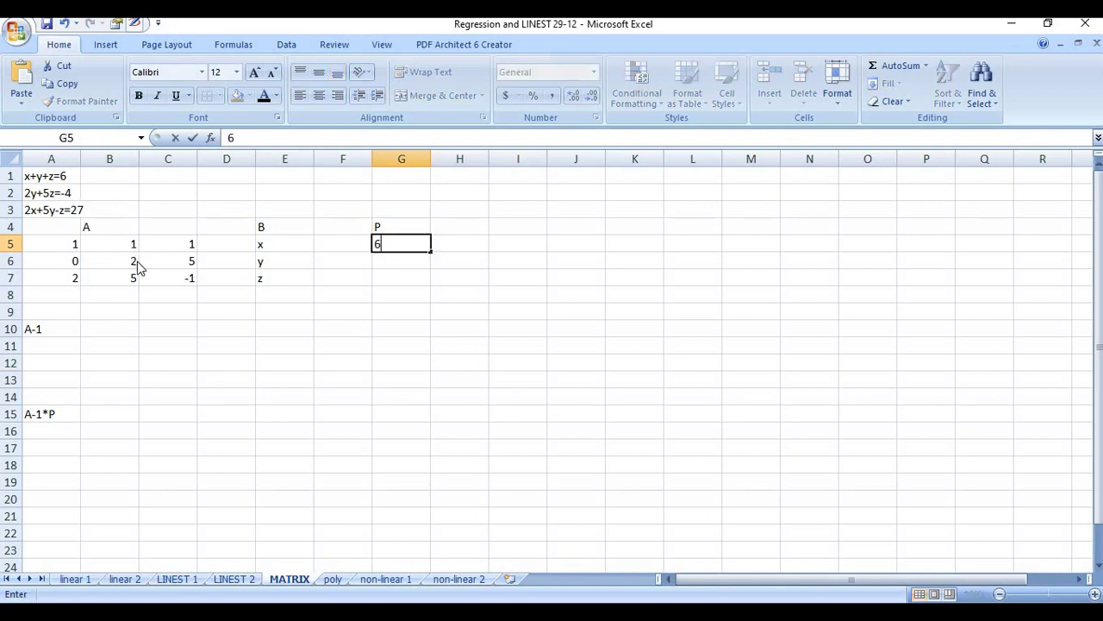
key("Return")
type("-")
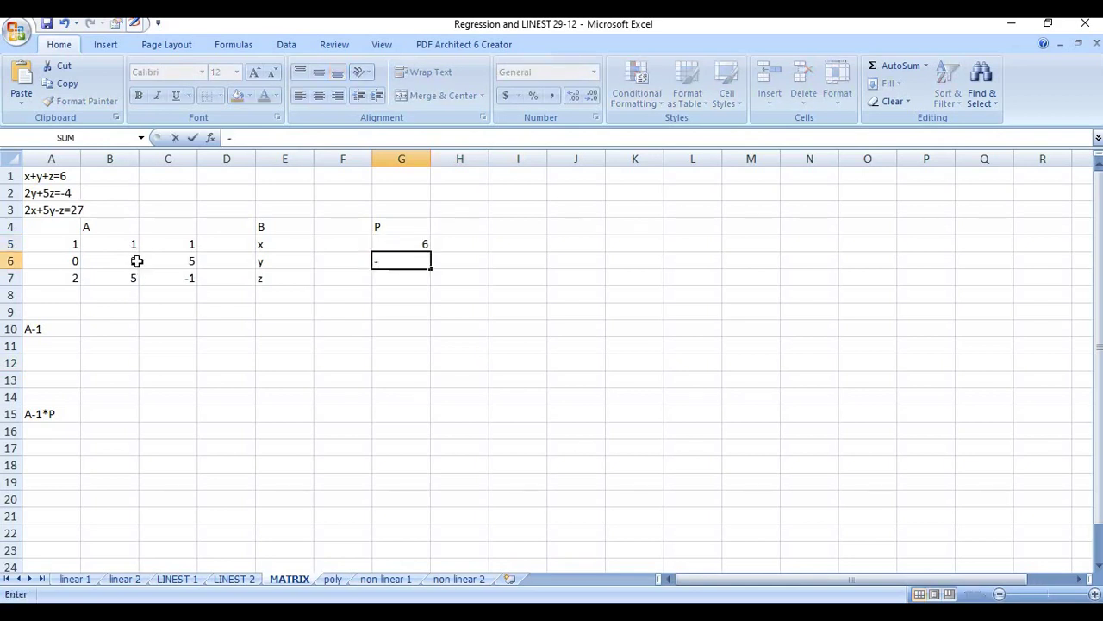
type("4")
key("Return")
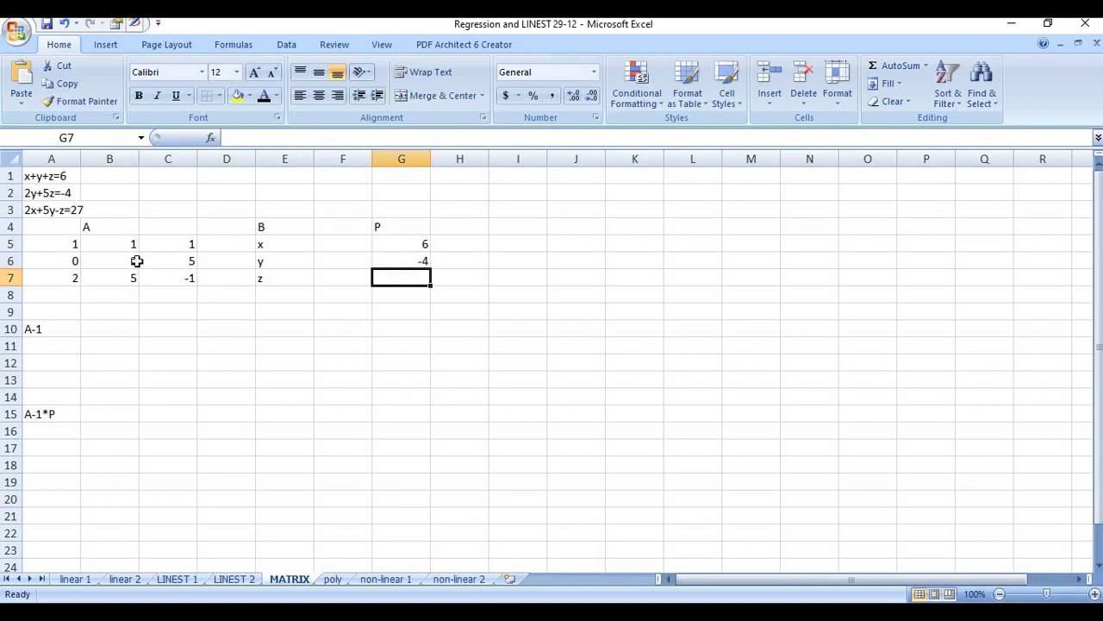
type("27")
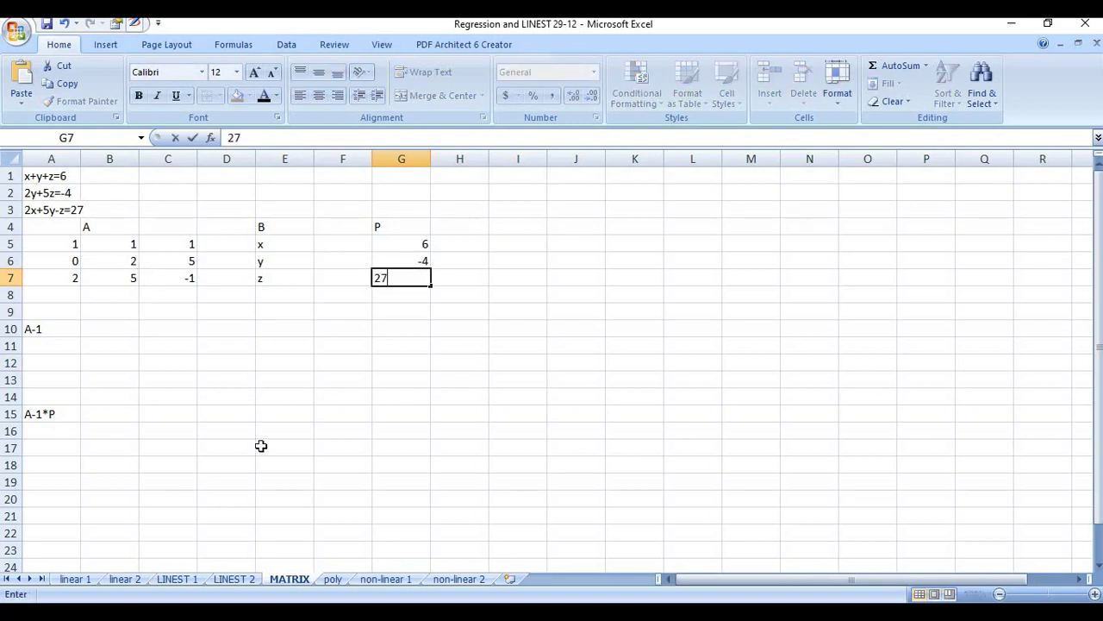
left_click(260, 446)
- Enter the formula =MINVERSE(A5:C7) in B10 to invert matrix A
left_click(105, 325)
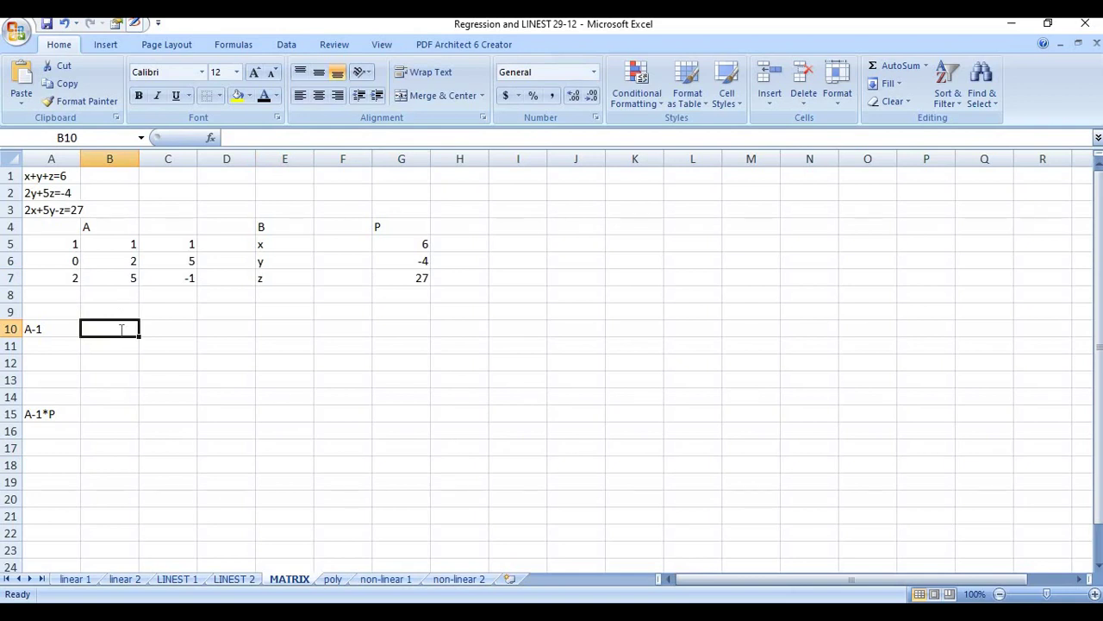
type("=")
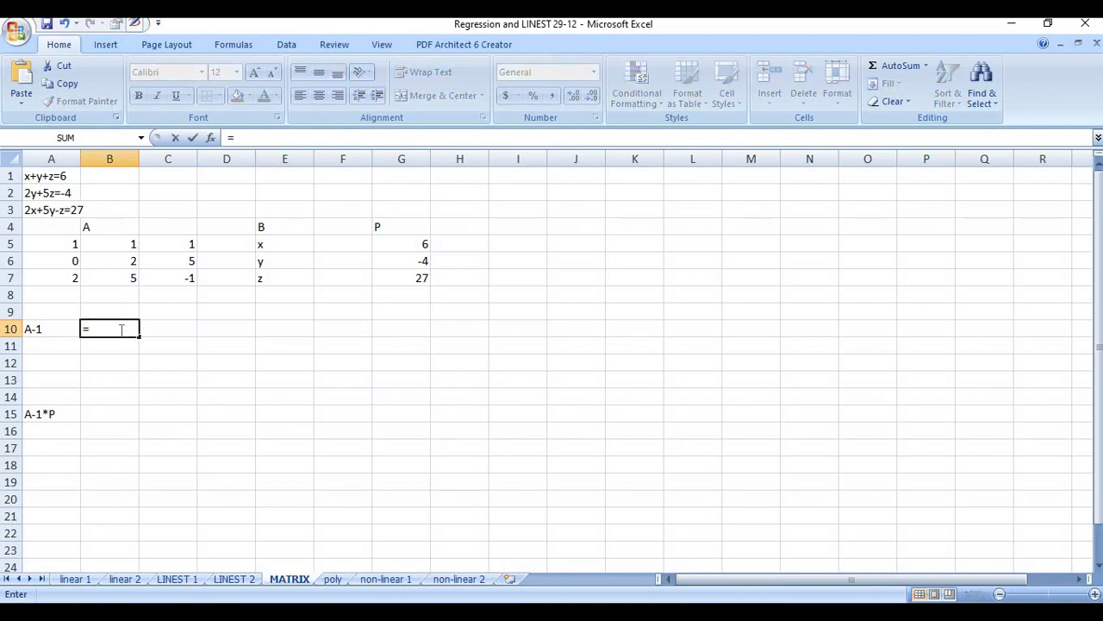
type("min")
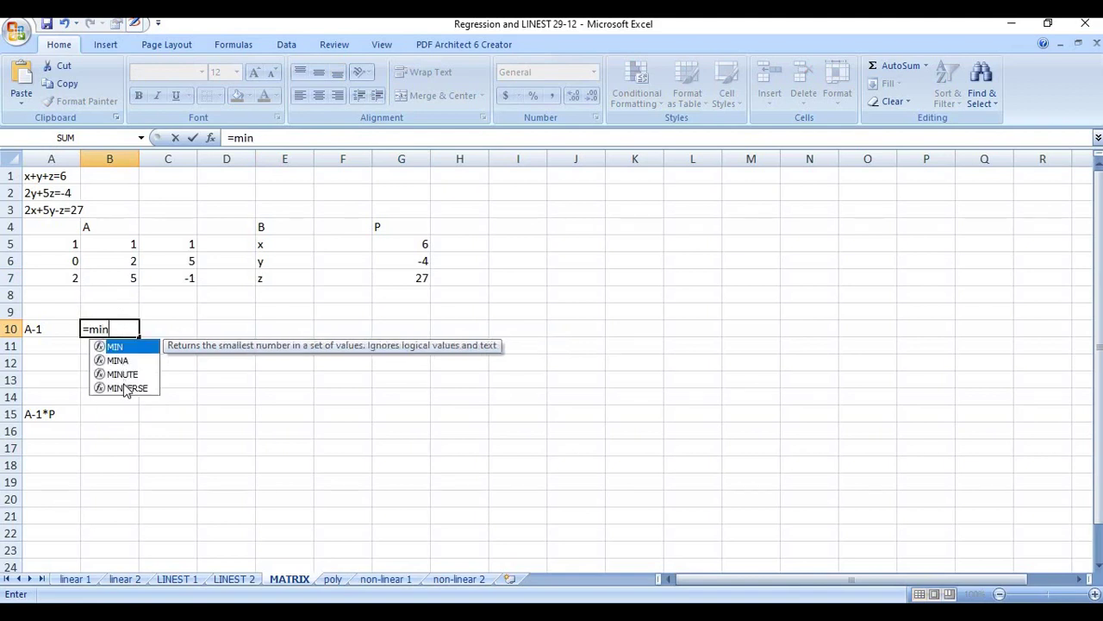
double_click(127, 389)
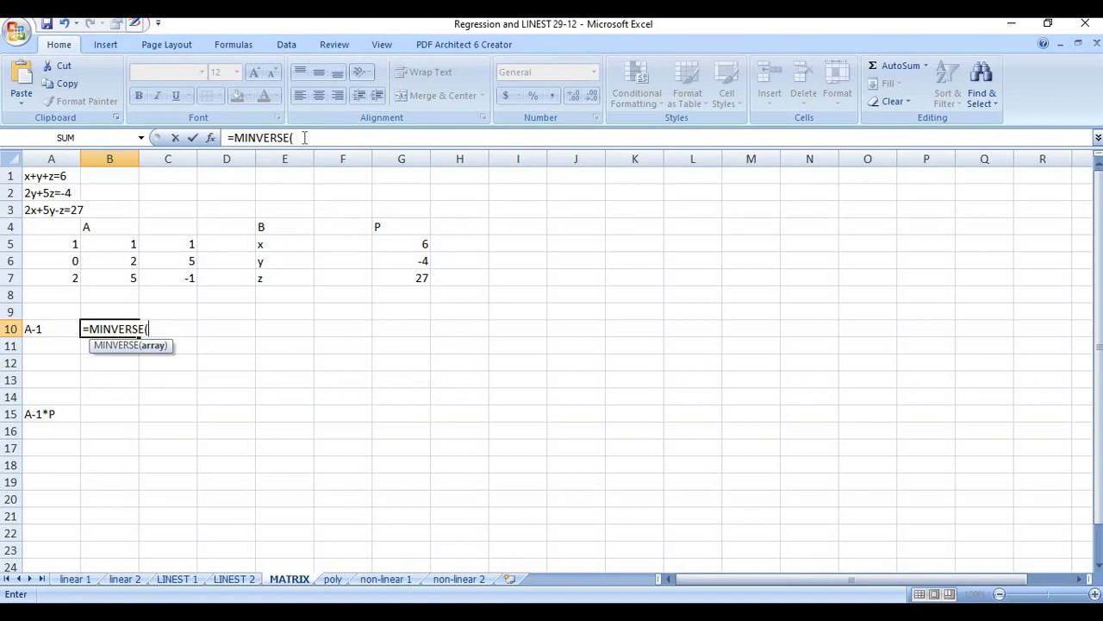
left_click_drag(76, 244, 188, 279)
type(")")
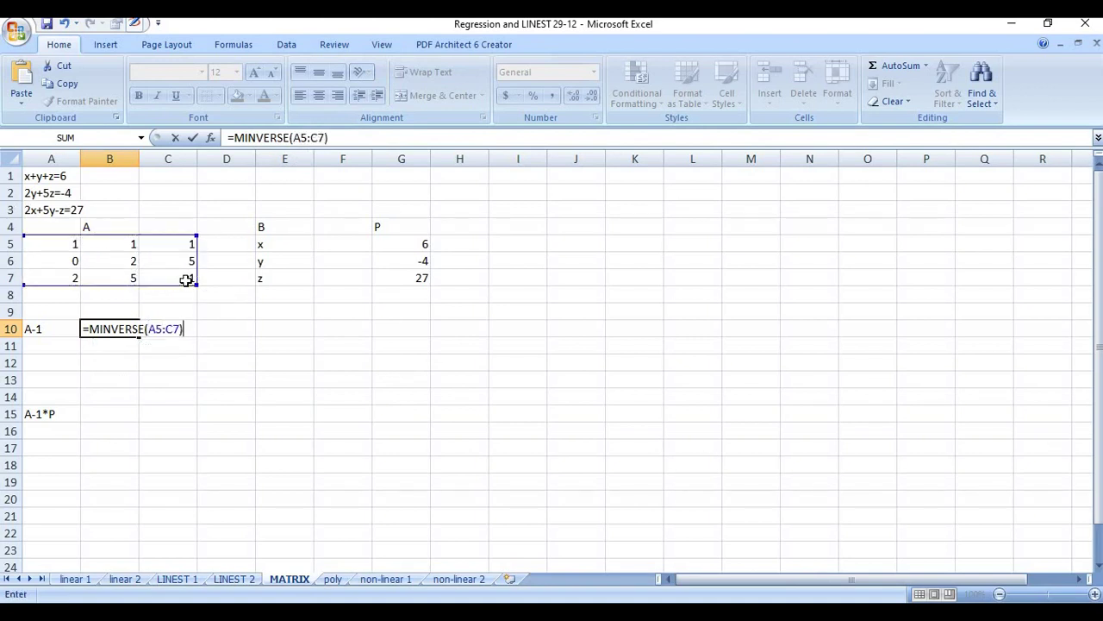
key("Return")
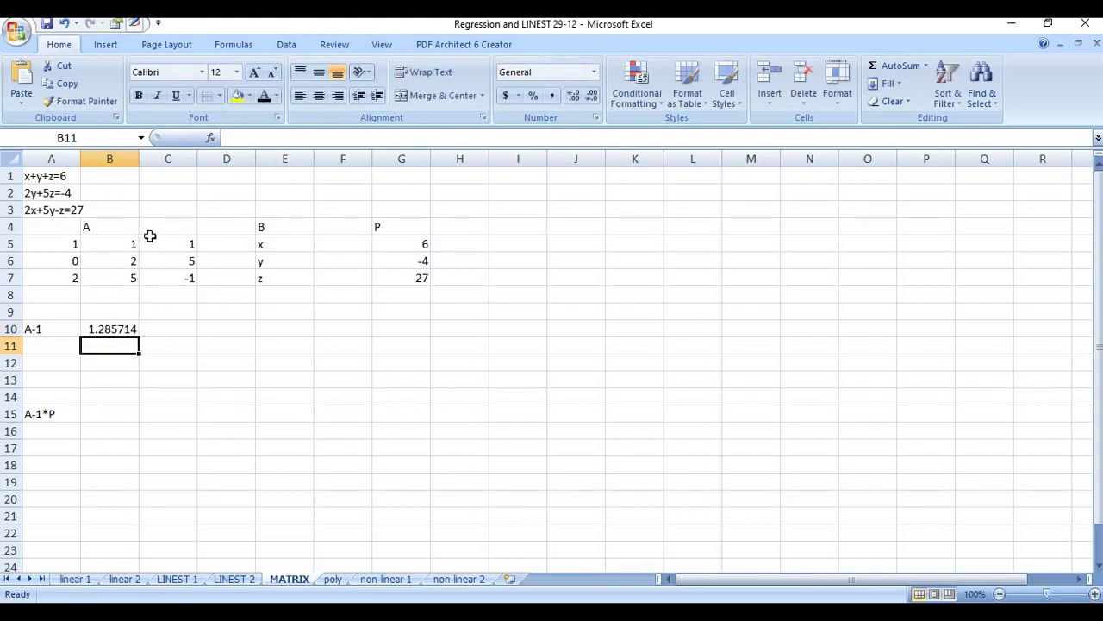
- Extend the MINVERSE formula in B10 across B10:D12 as an array formula to return the full 3×3 inverse
left_click(121, 328)
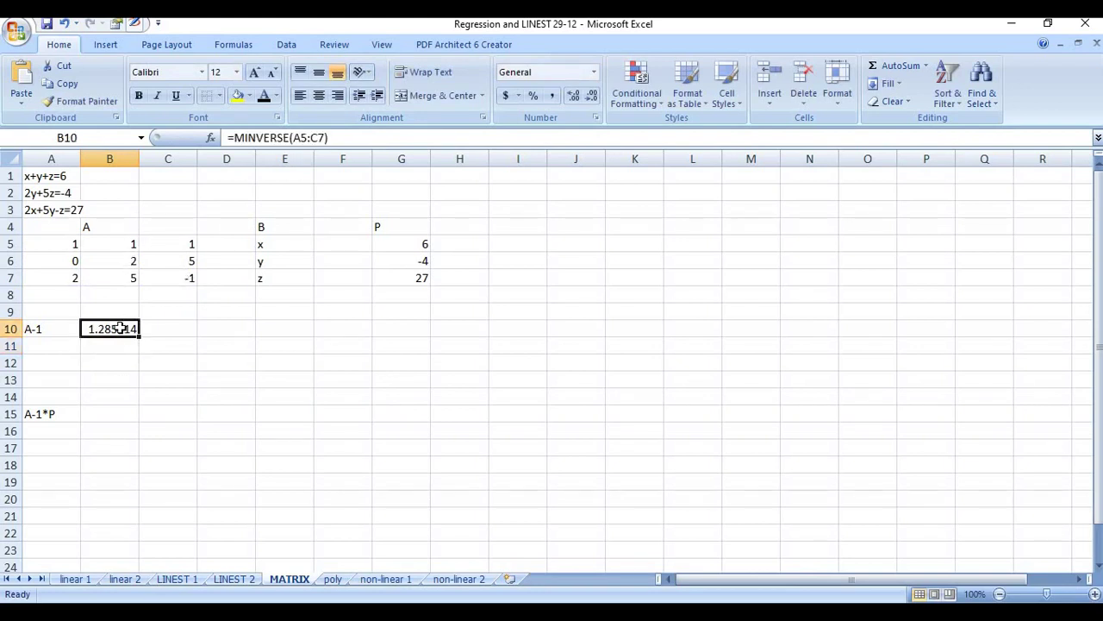
key("shift+Right")
key("shift+Right")
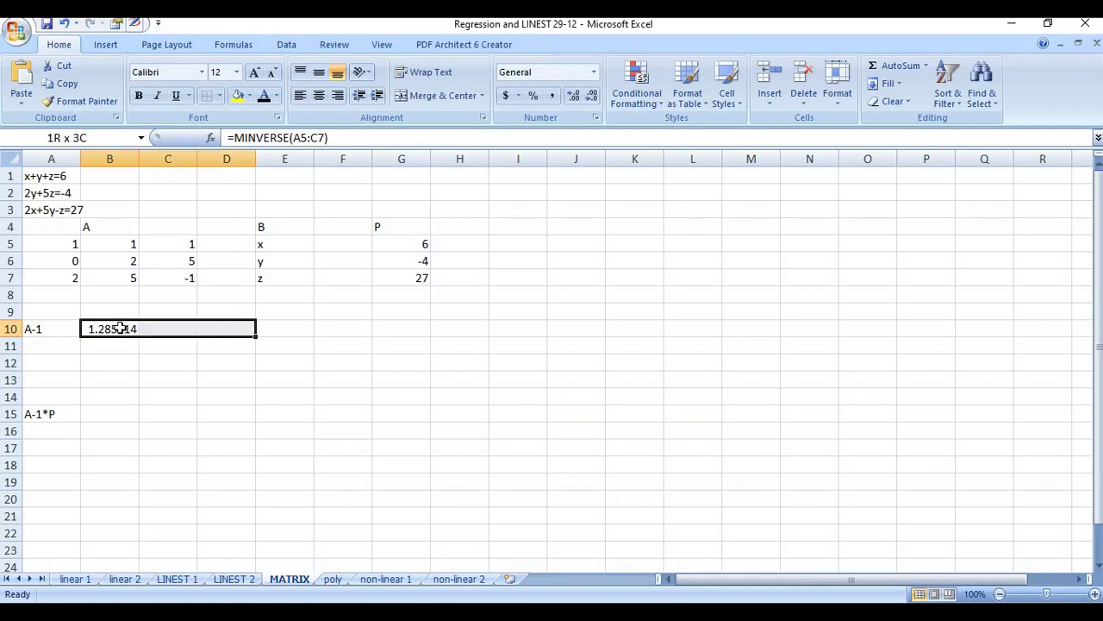
key("shift+Down")
key("shift+Down")
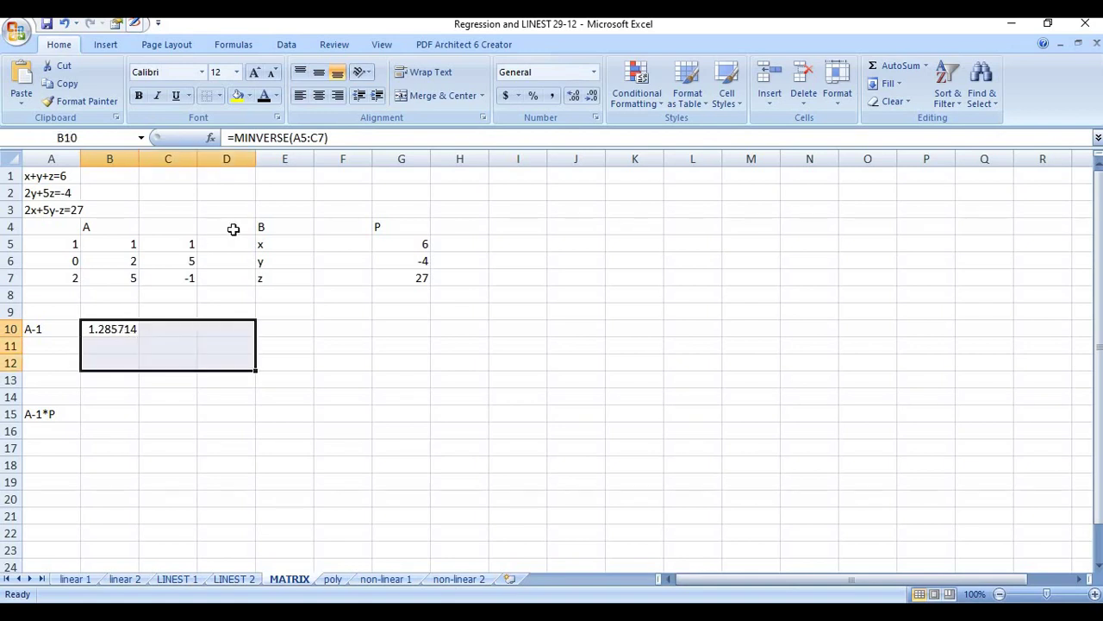
left_click(388, 137)
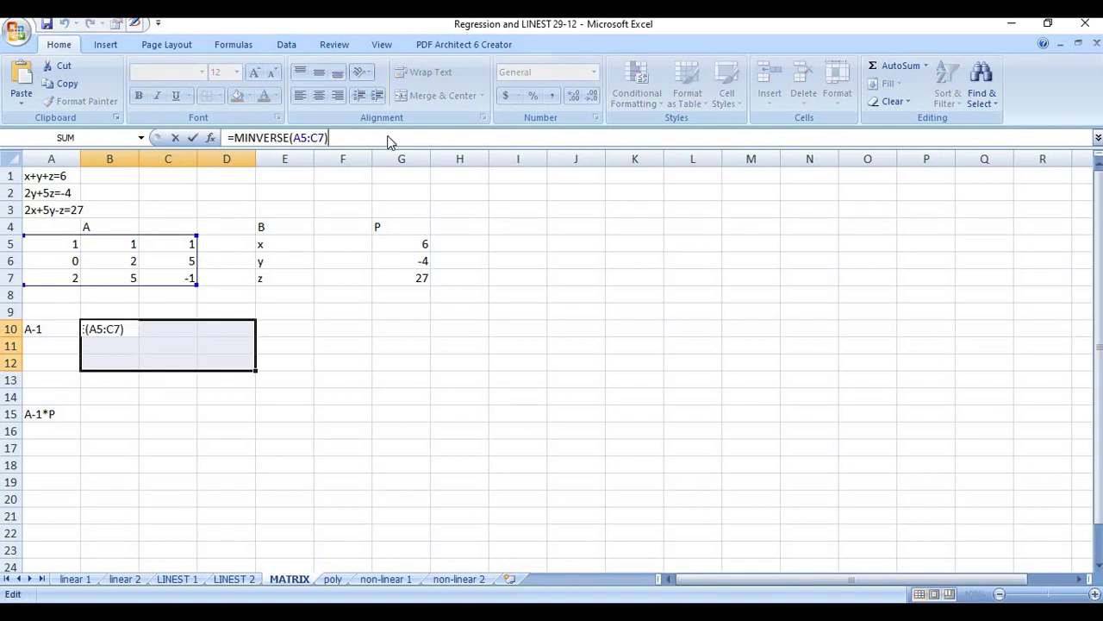
key("ctrl+shift+Return")
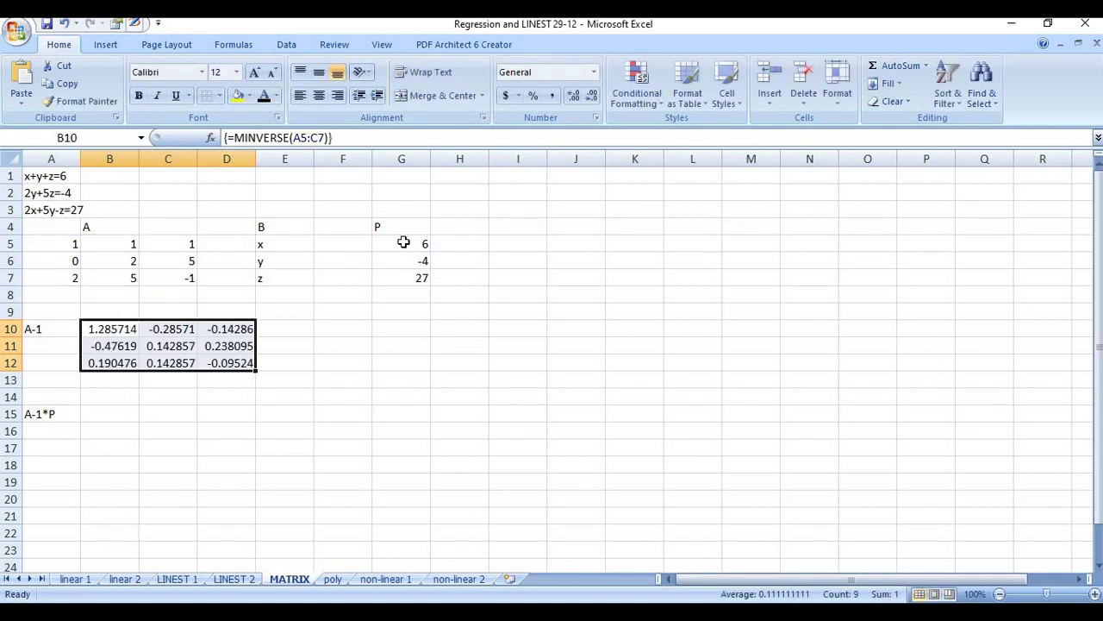
left_click(391, 398)
- Enter the formula =MMULT(B10:D12,G5:G7) in B15 to multiply the inverse matrix by P
left_click(125, 413)
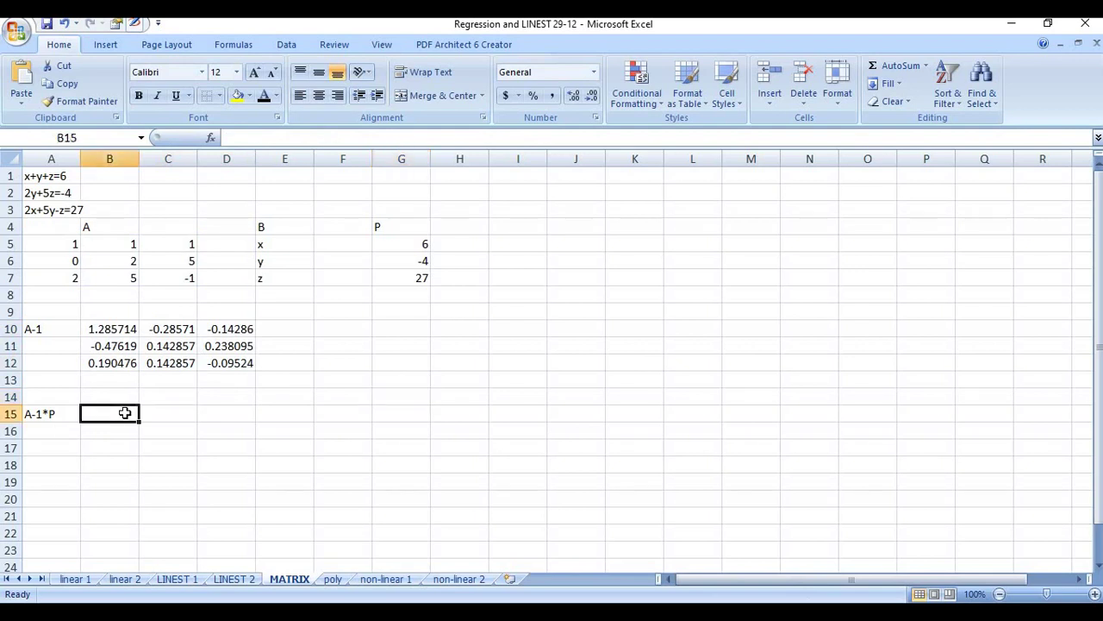
type("=")
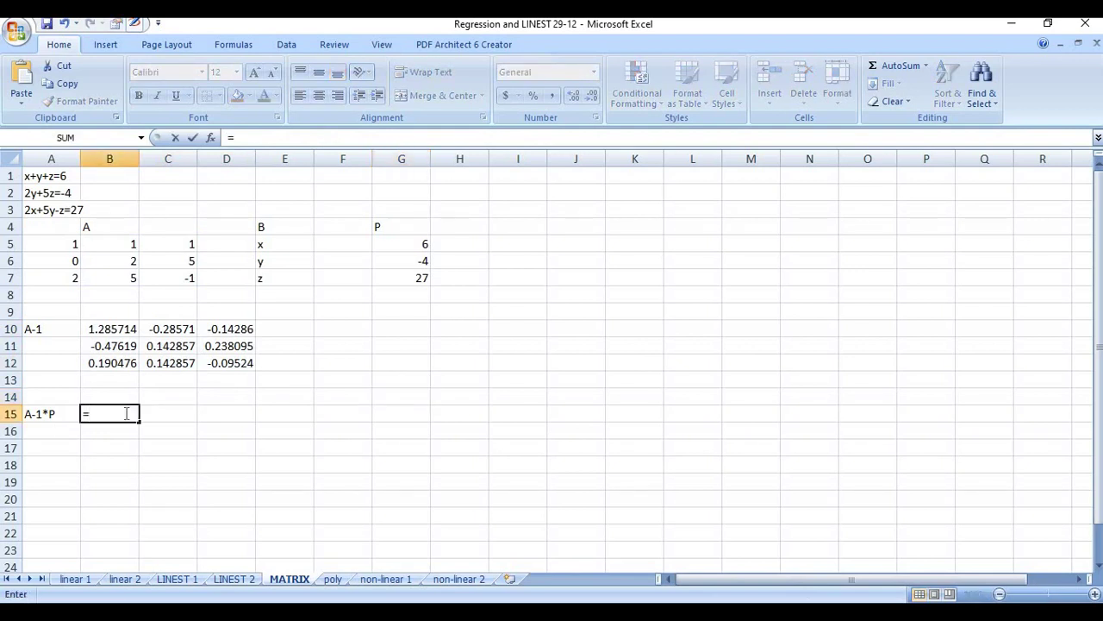
type("M")
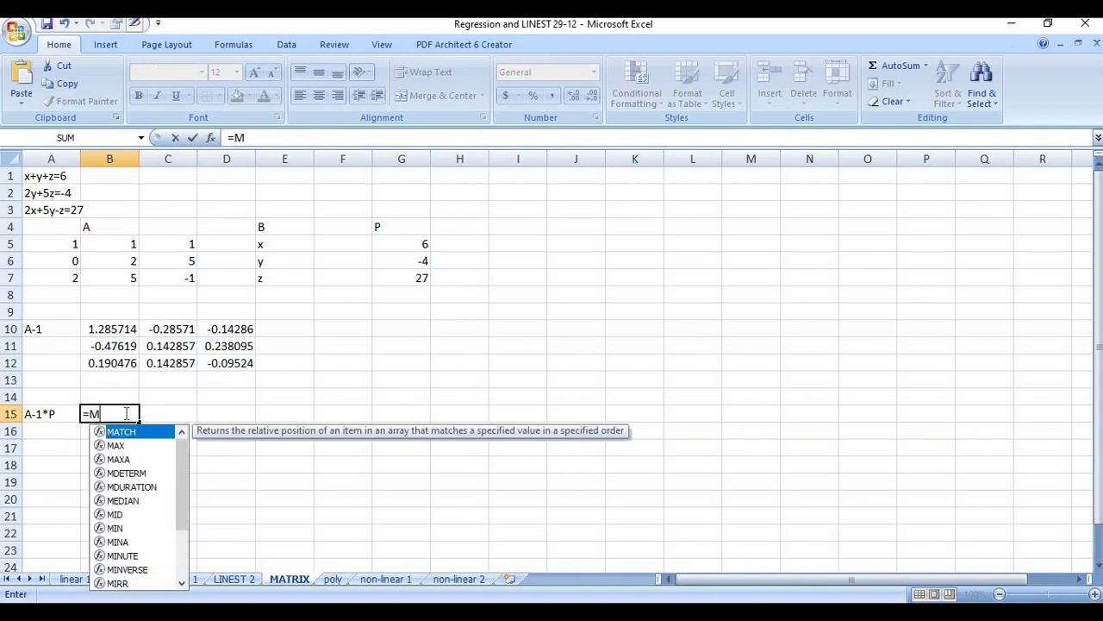
type("MUL")
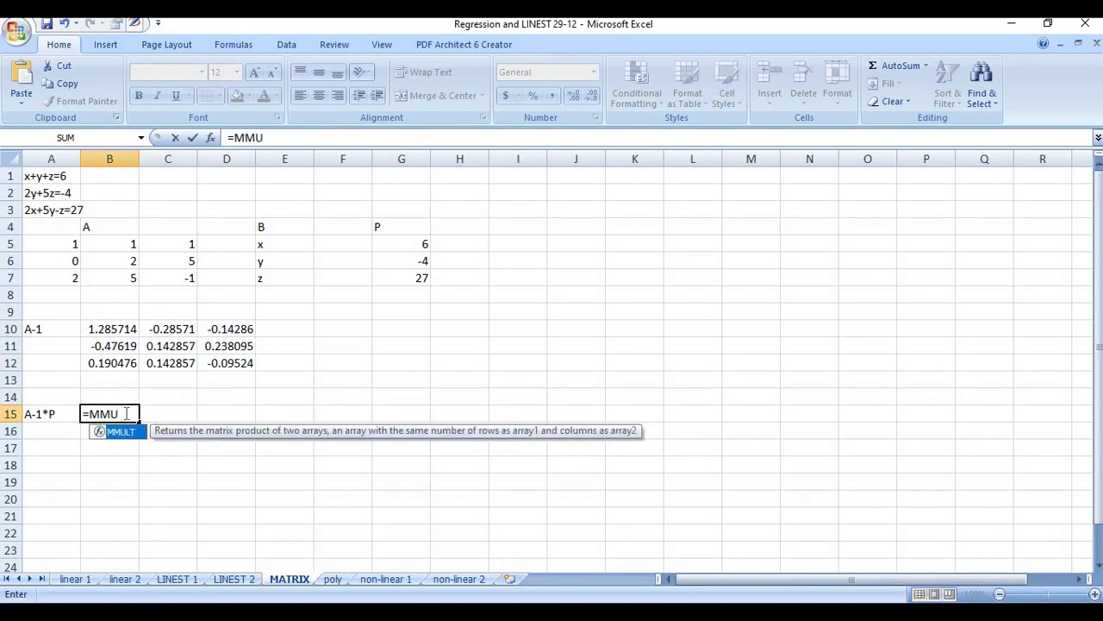
double_click(122, 432)
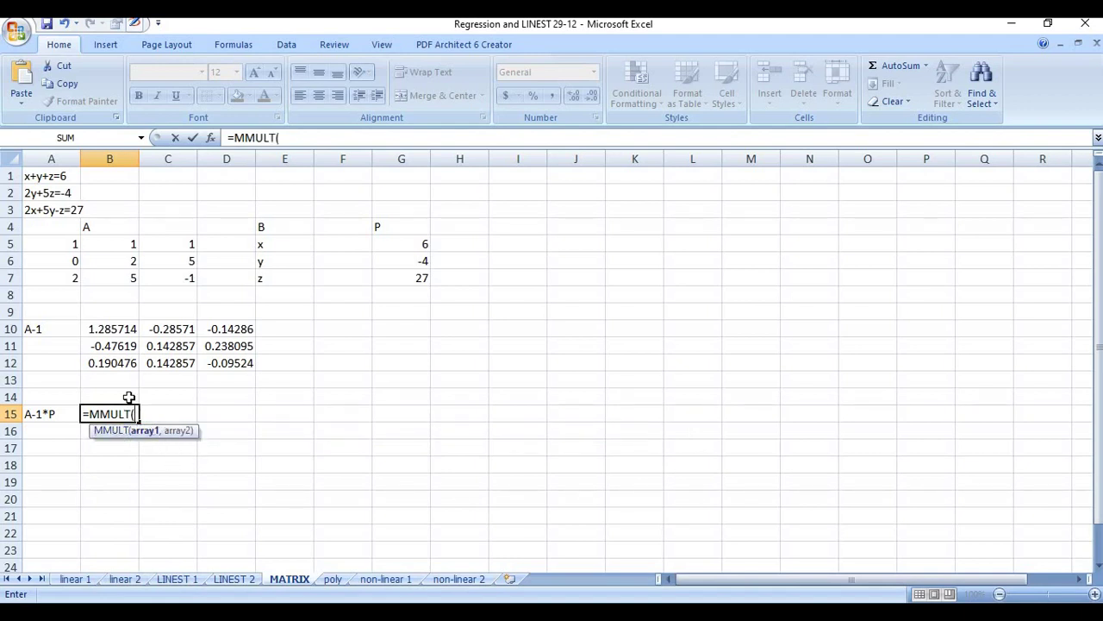
left_click_drag(114, 324, 233, 364)
type(",")
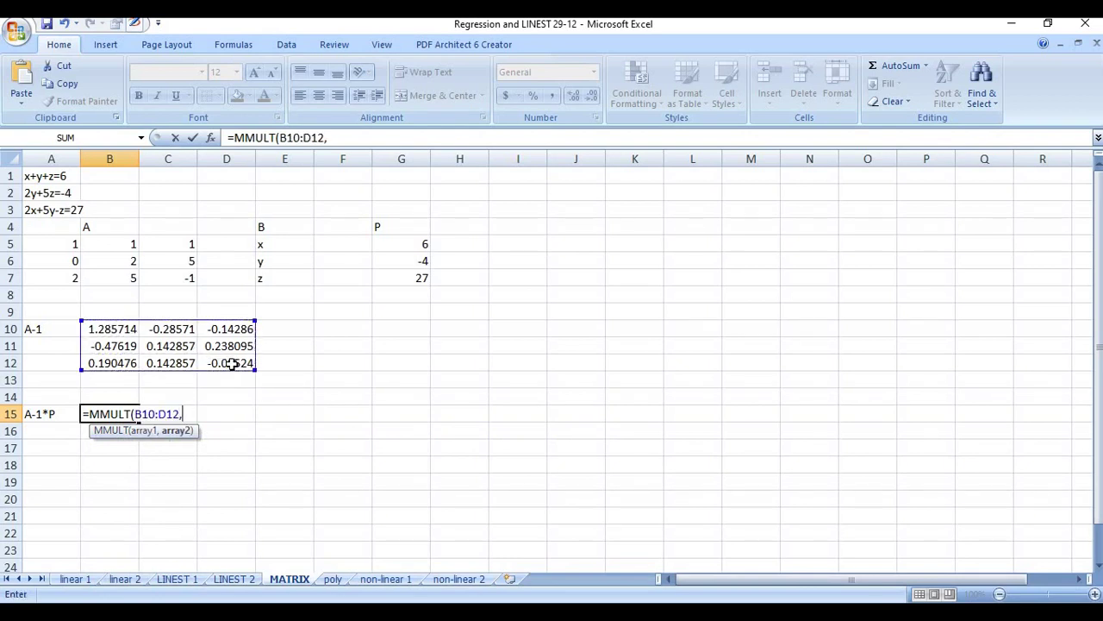
left_click(422, 245)
left_click_drag(423, 265, 423, 277)
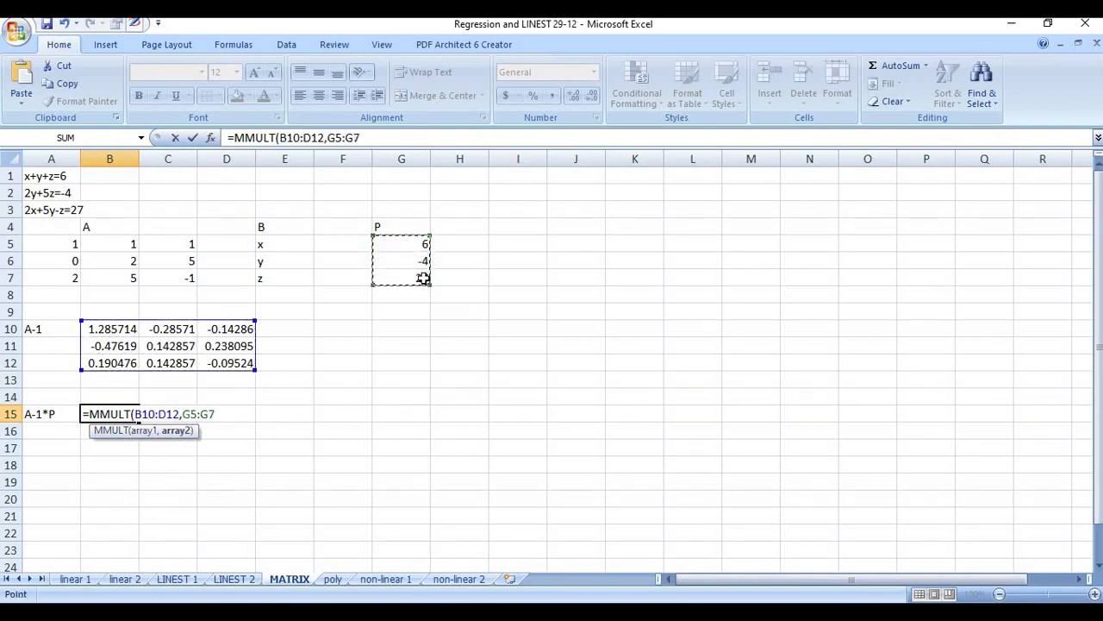
type(")")
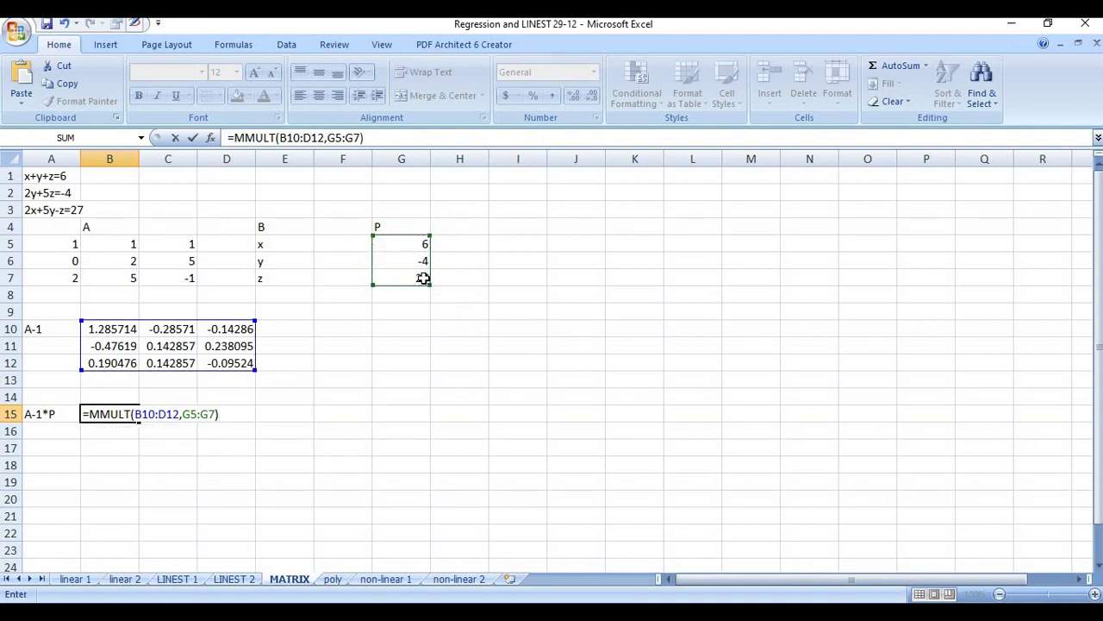
key("Return")
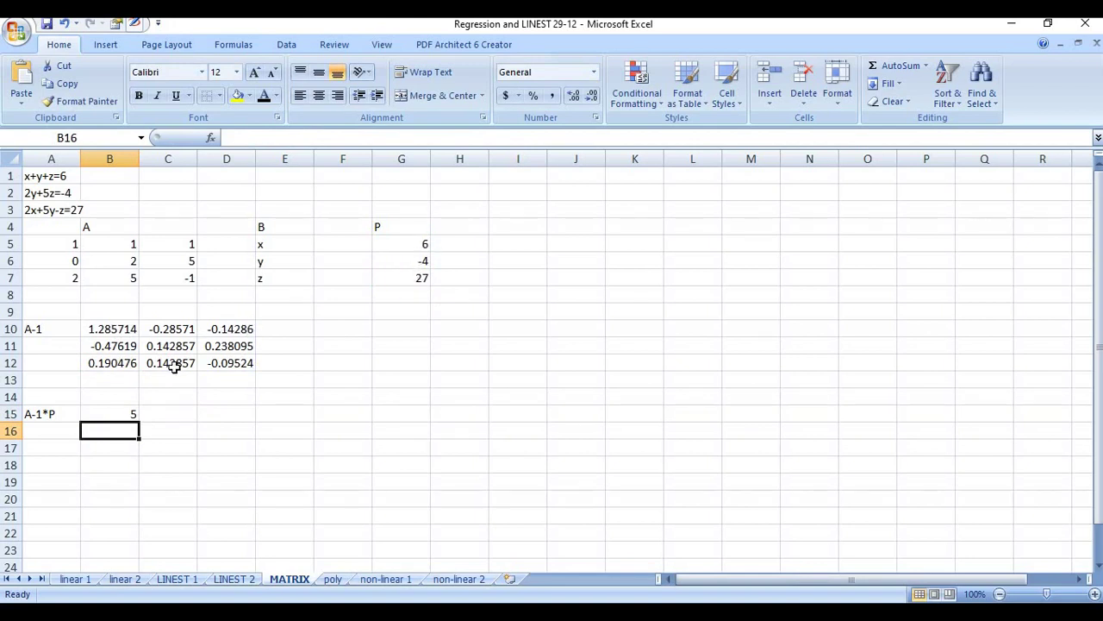
- Extend the MMULT formula in B15 across B15:B17 as an array formula to return all three unknowns
left_click(125, 417)
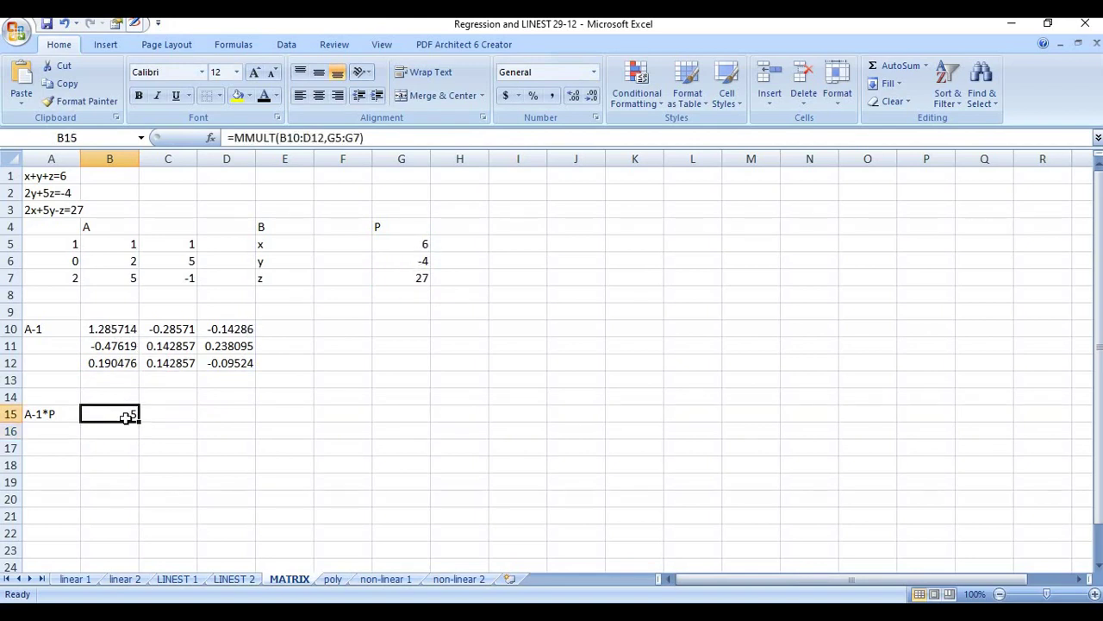
left_click_drag(125, 417, 125, 448)
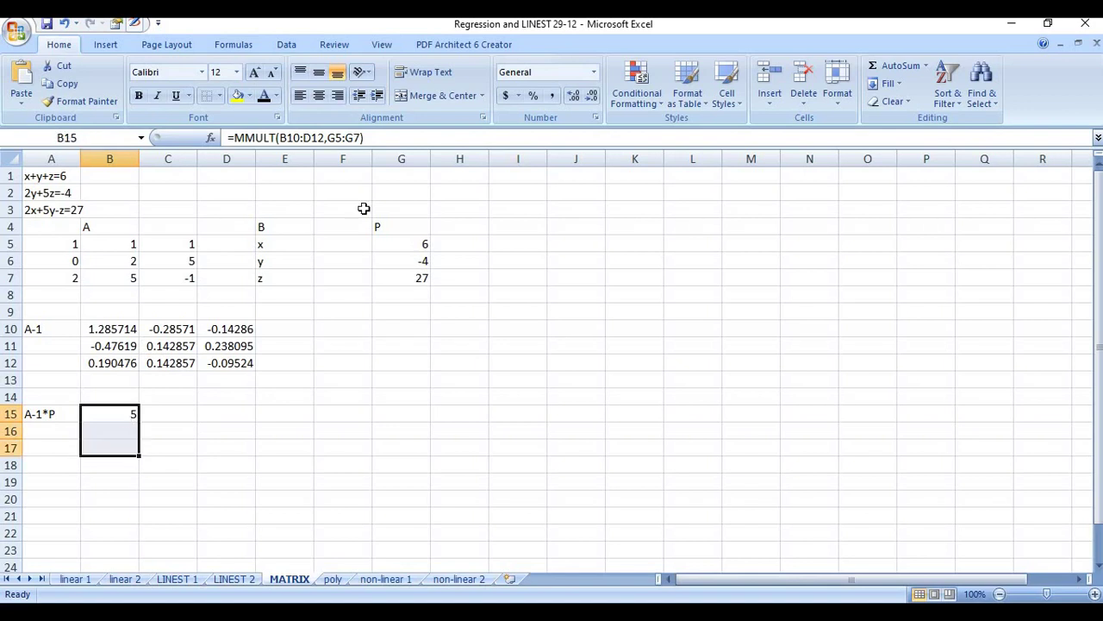
left_click(398, 135)
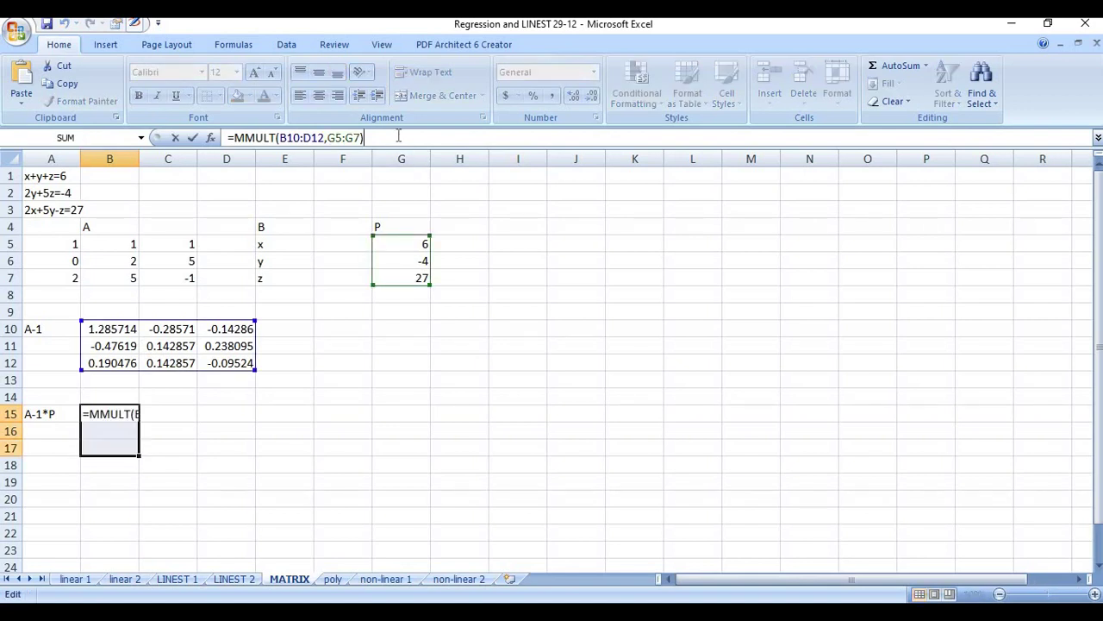
key("ctrl+shift+Return")
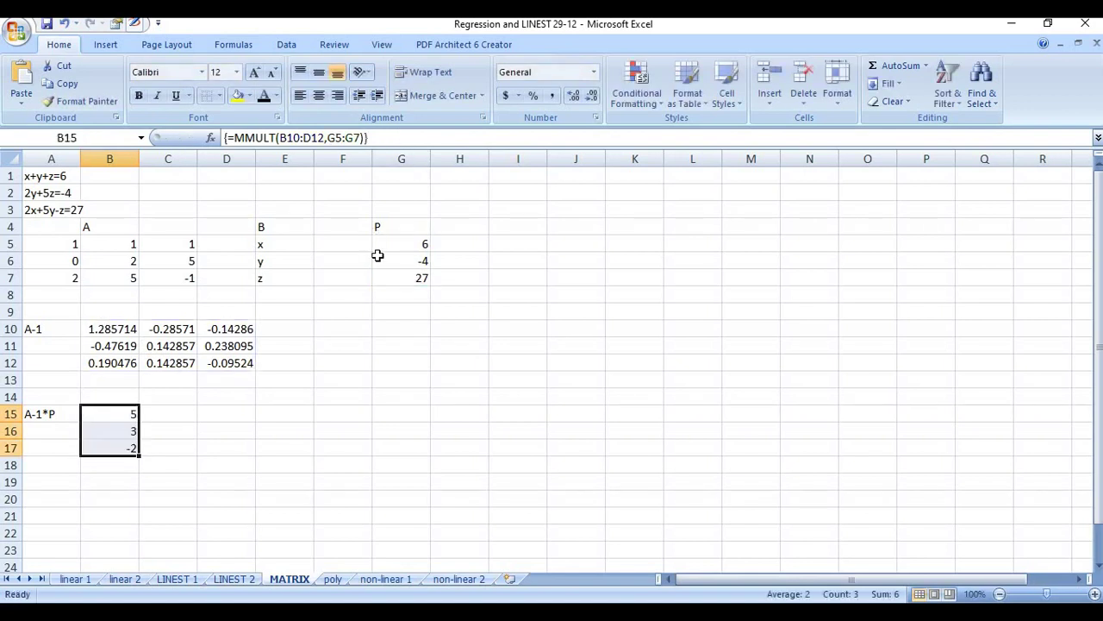
left_click(238, 513)
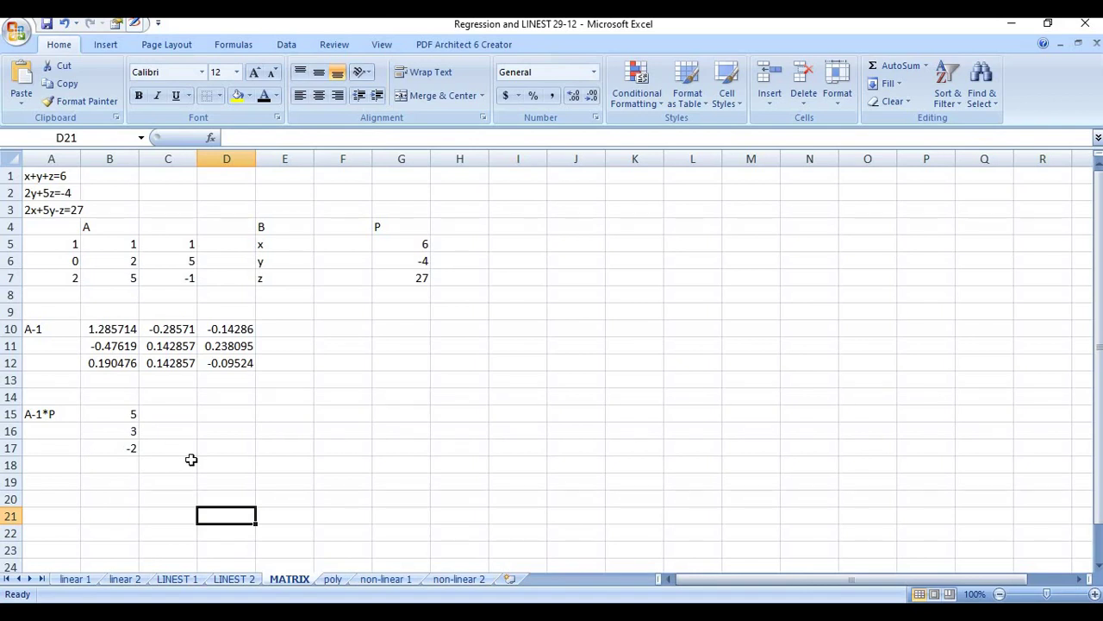
- On the poly sheet, enter the formula =B3^2 in D3 for the first x^2 value
left_click(332, 581)
left_click(521, 440)
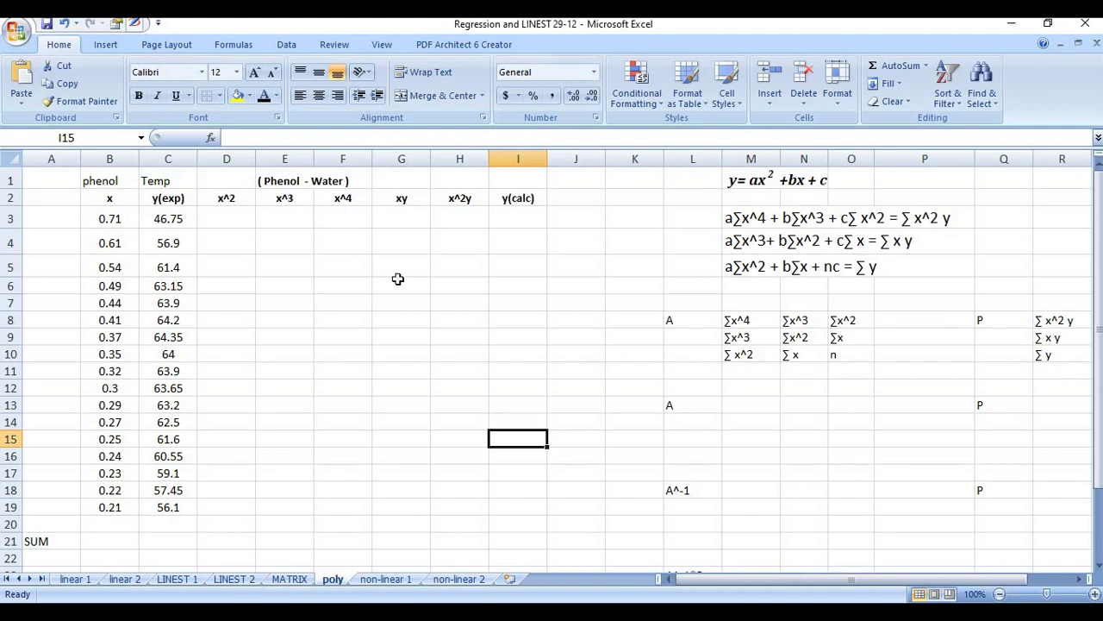
left_click(238, 218)
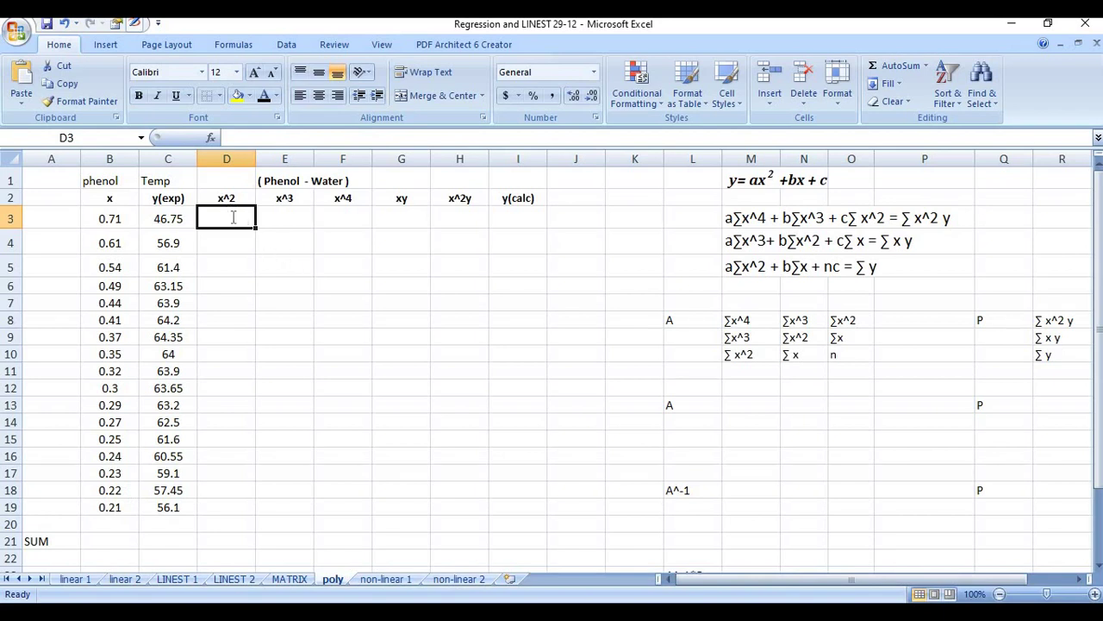
type("=")
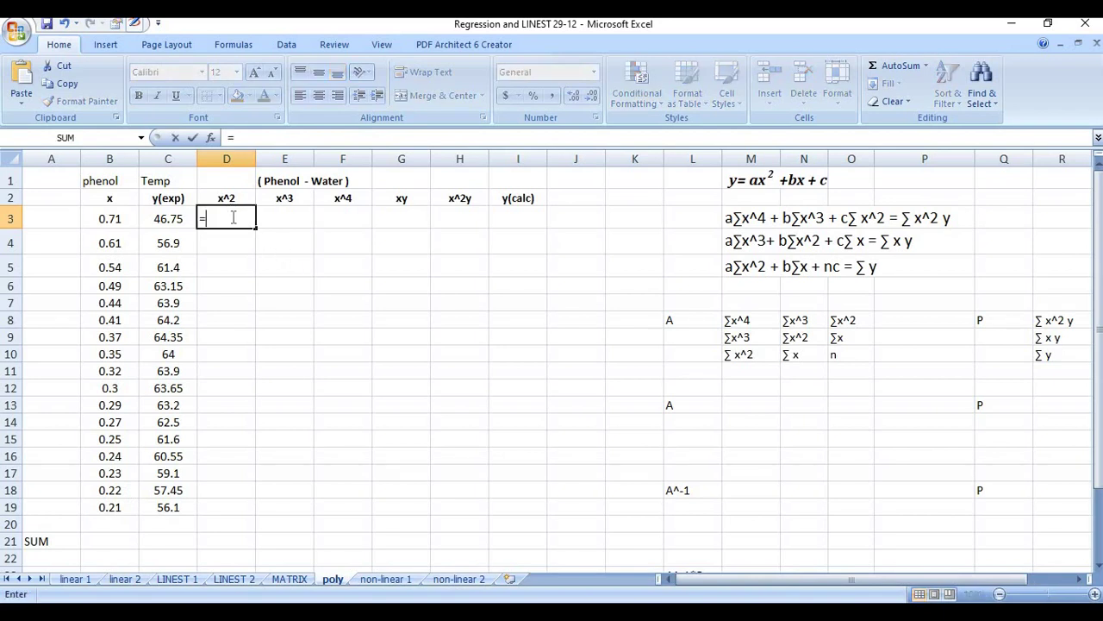
left_click(102, 221)
type("^2")
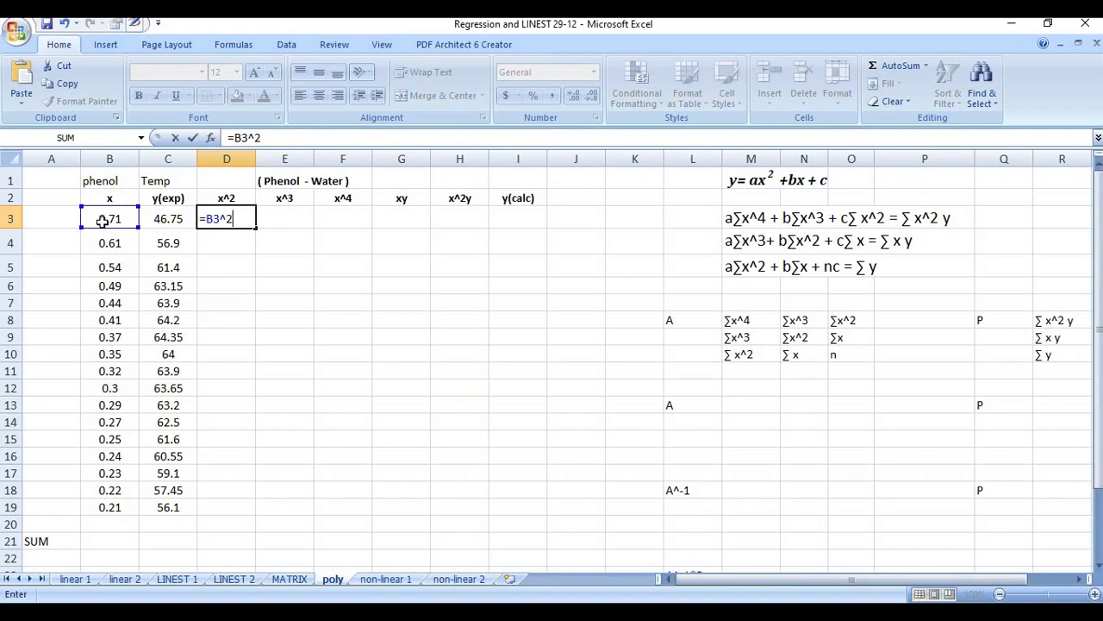
key("Return")
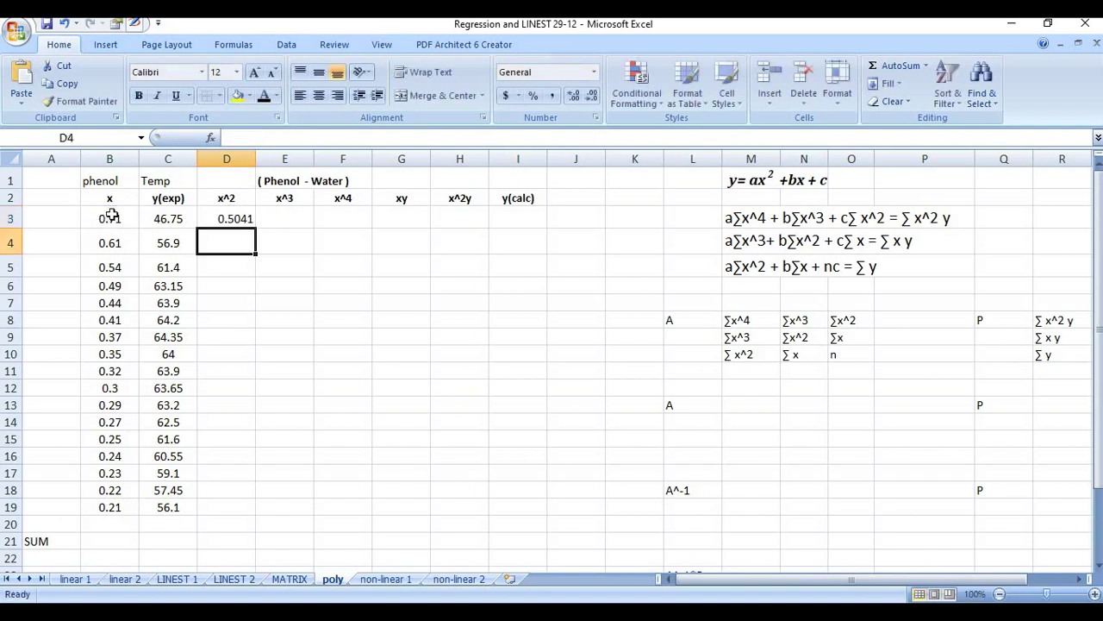
- Enter the formula =B3^3 in E3 for the first x^3 value
left_click(293, 219)
type("=")
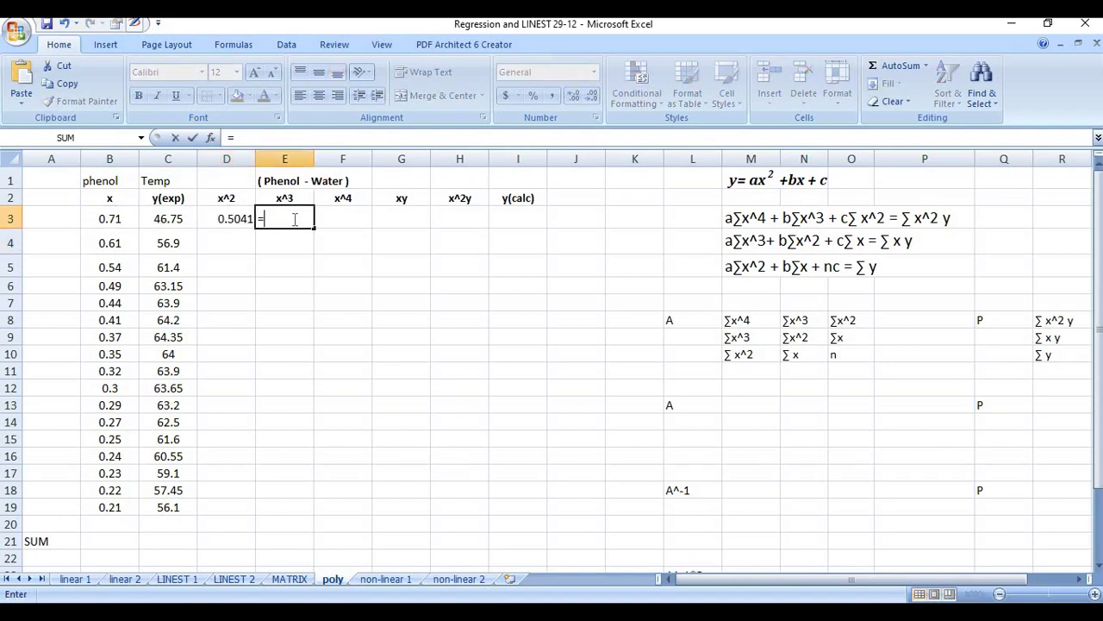
left_click(96, 222)
type("^3")
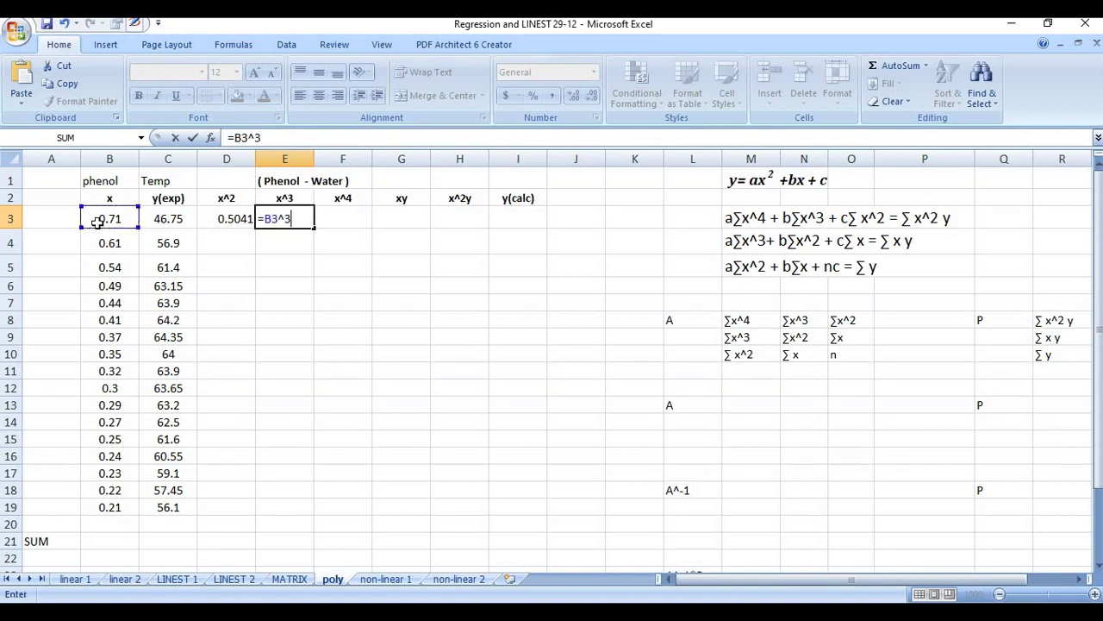
key("Return")
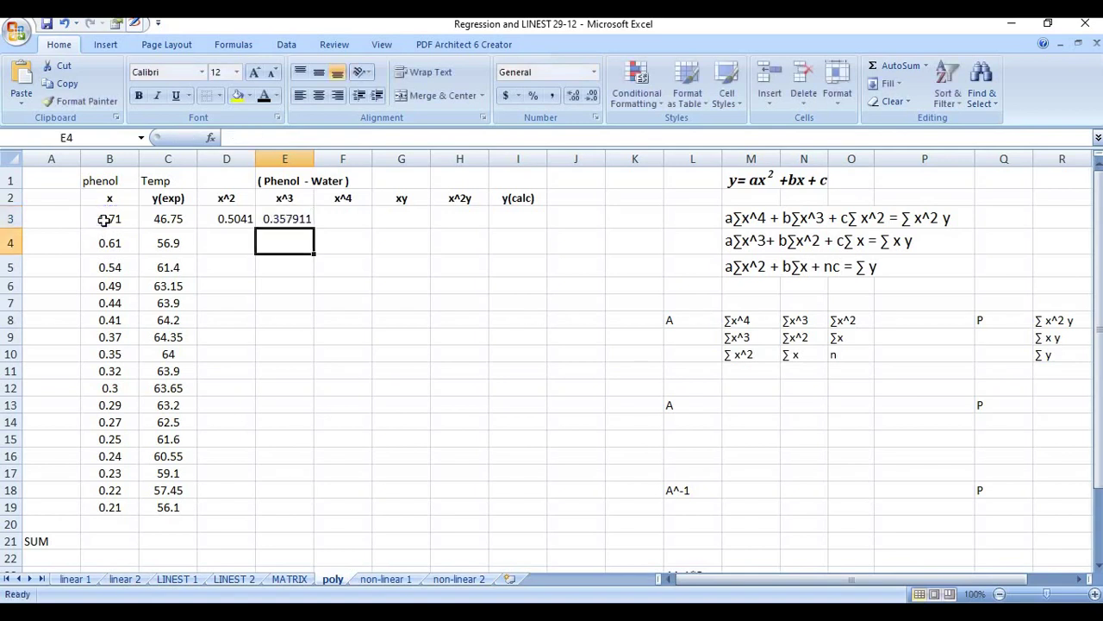
- Enter the formula =B3^4 in F3 for the first x^4 value
left_click(333, 218)
type("=")
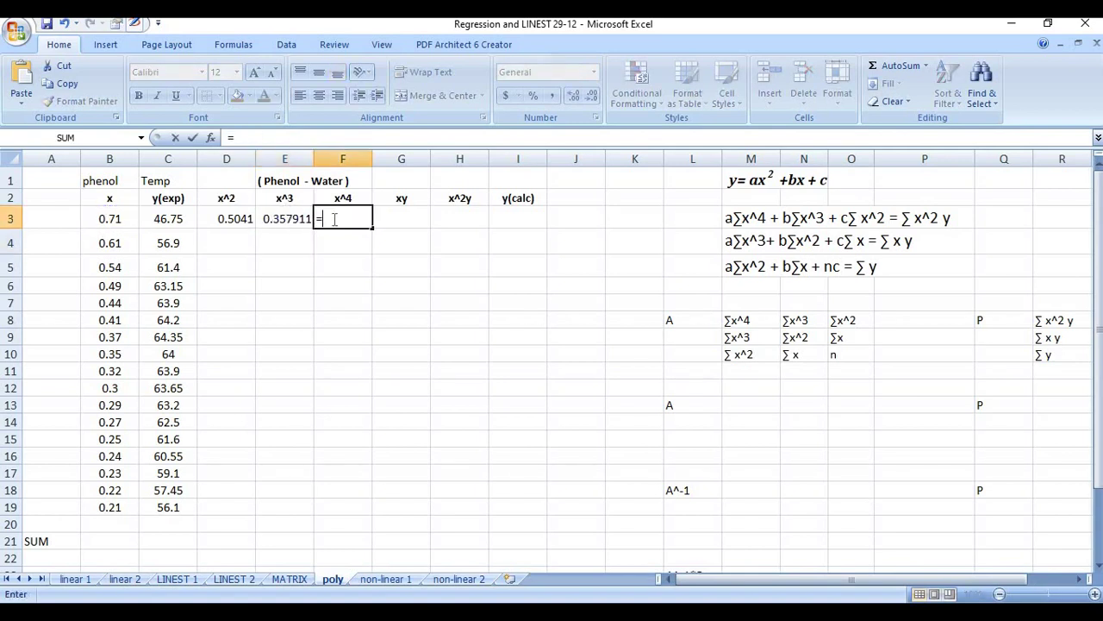
left_click(115, 219)
type("^4")
key("Return")
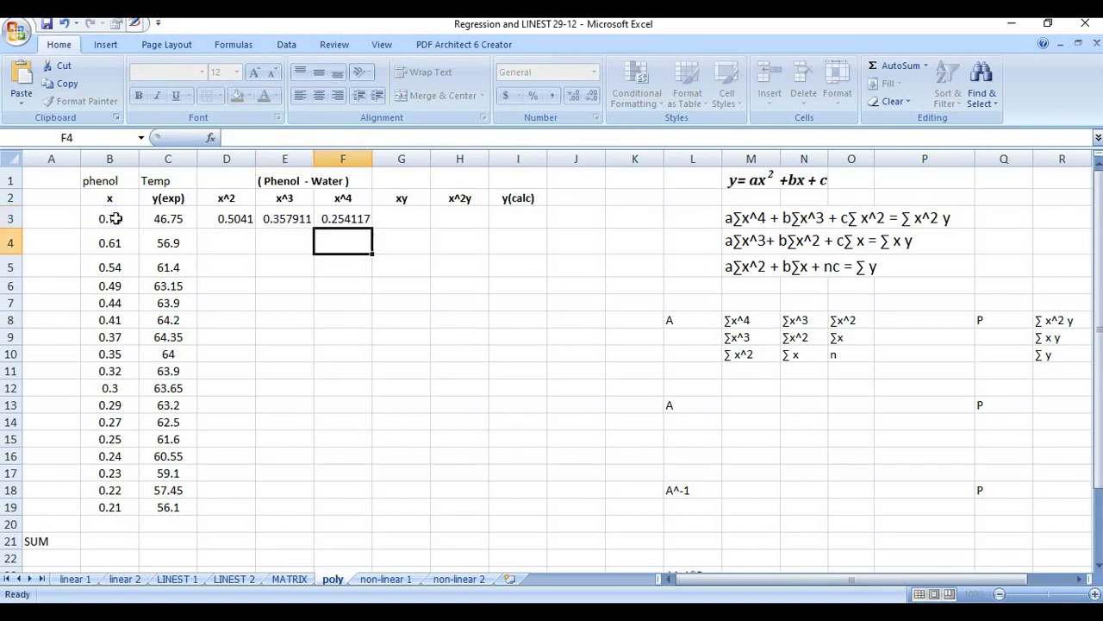
- Enter the formula =B3*C3 in G3 for the first xy value
left_click(415, 219)
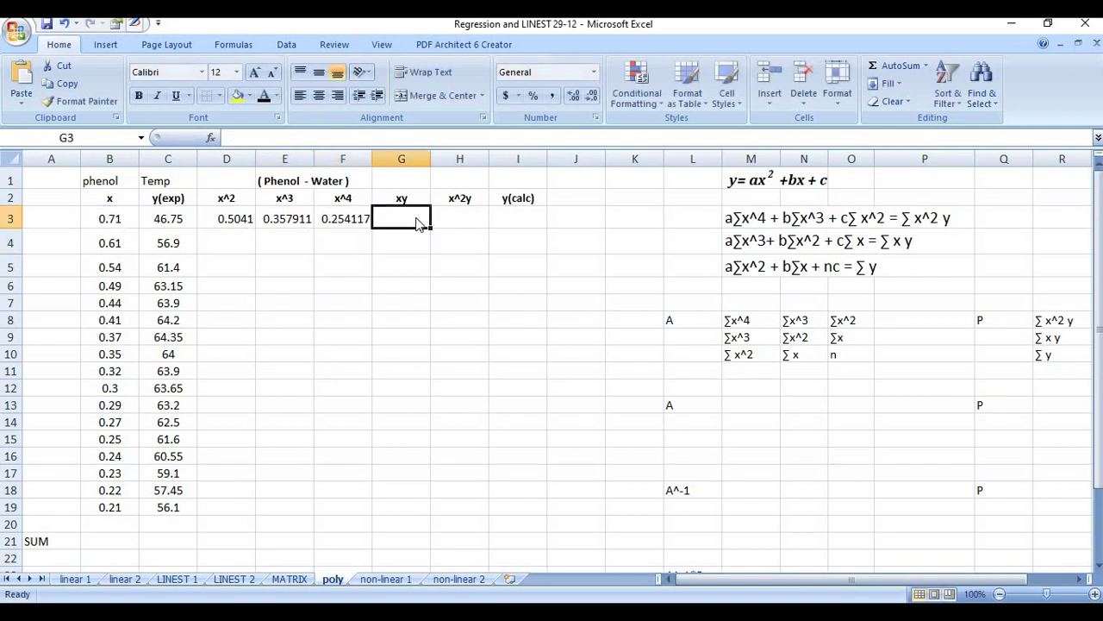
type("=")
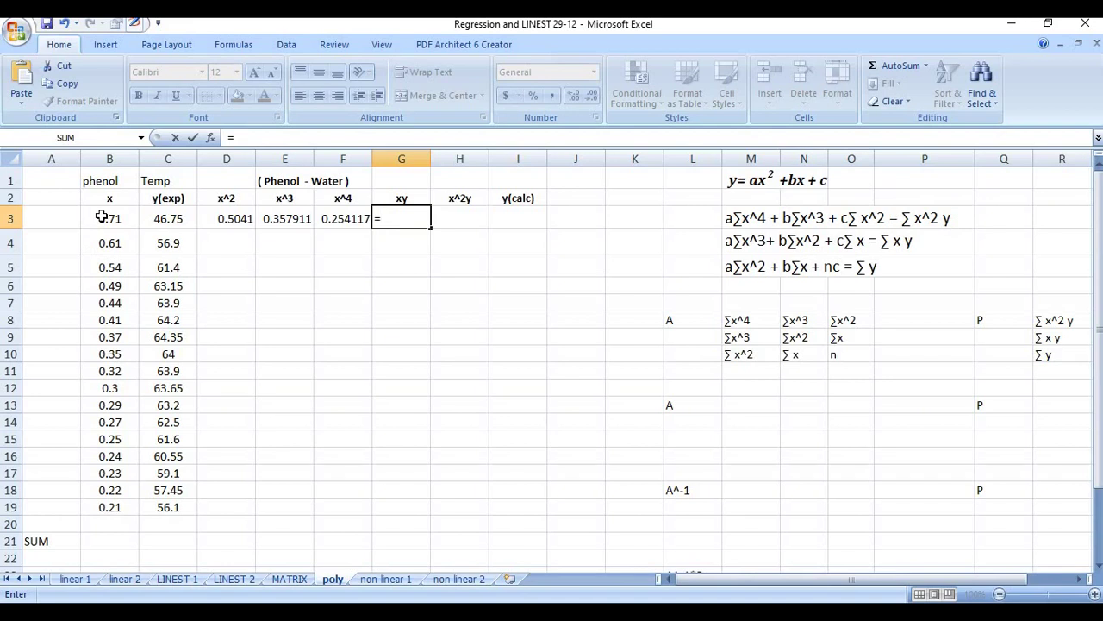
left_click(101, 218)
type("*")
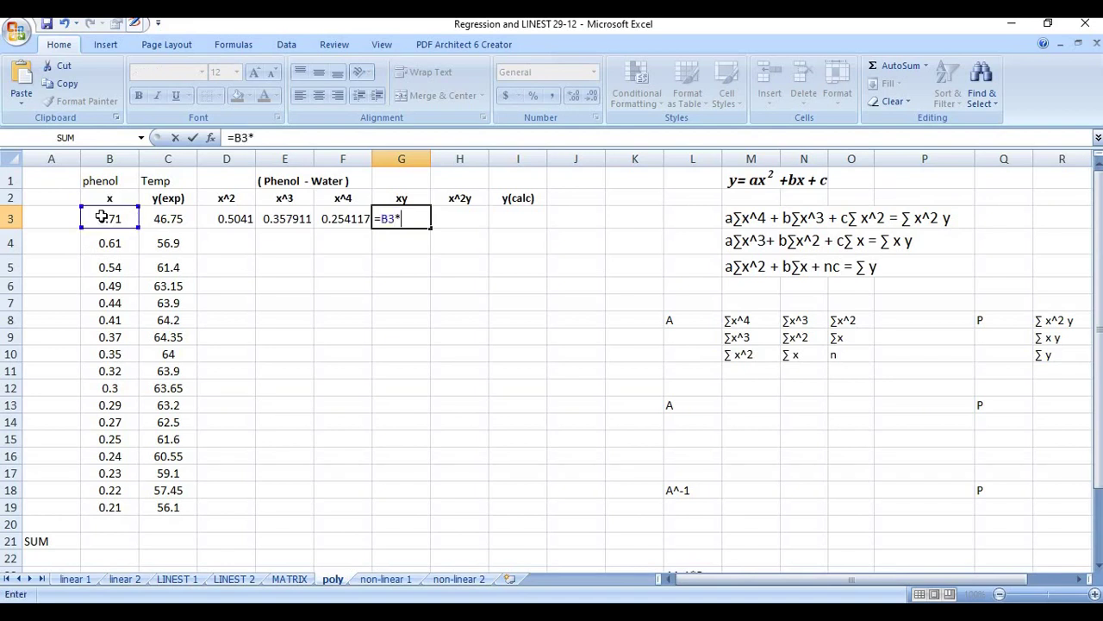
left_click(159, 217)
key("Return")
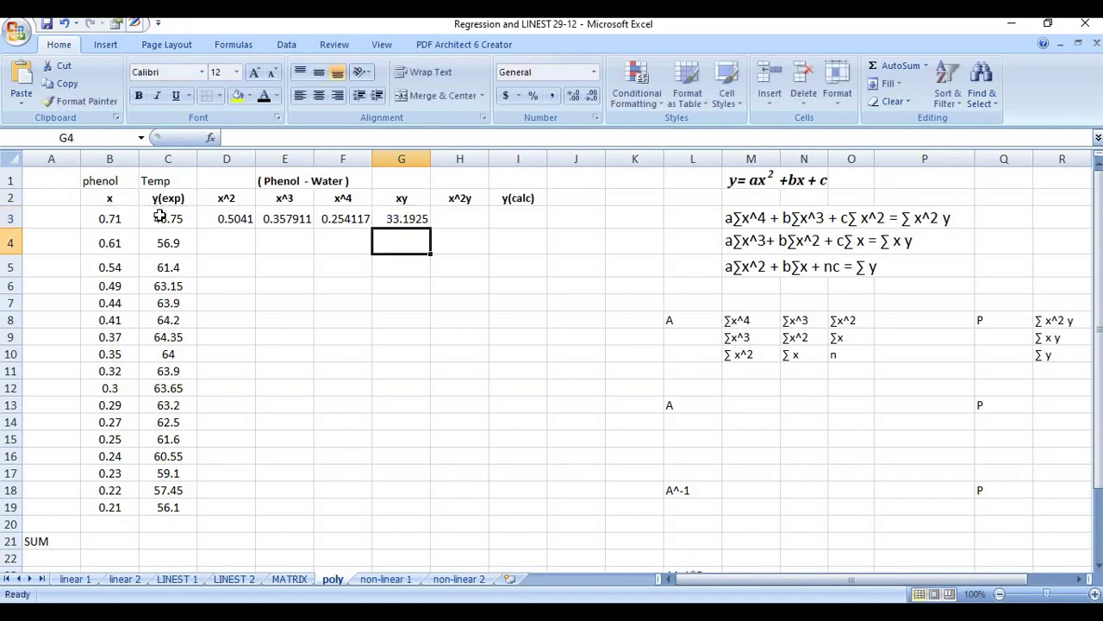
- Enter the formula =(B3^2)*C3 in H3 for the first x^2y value
left_click(471, 216)
type("=(")
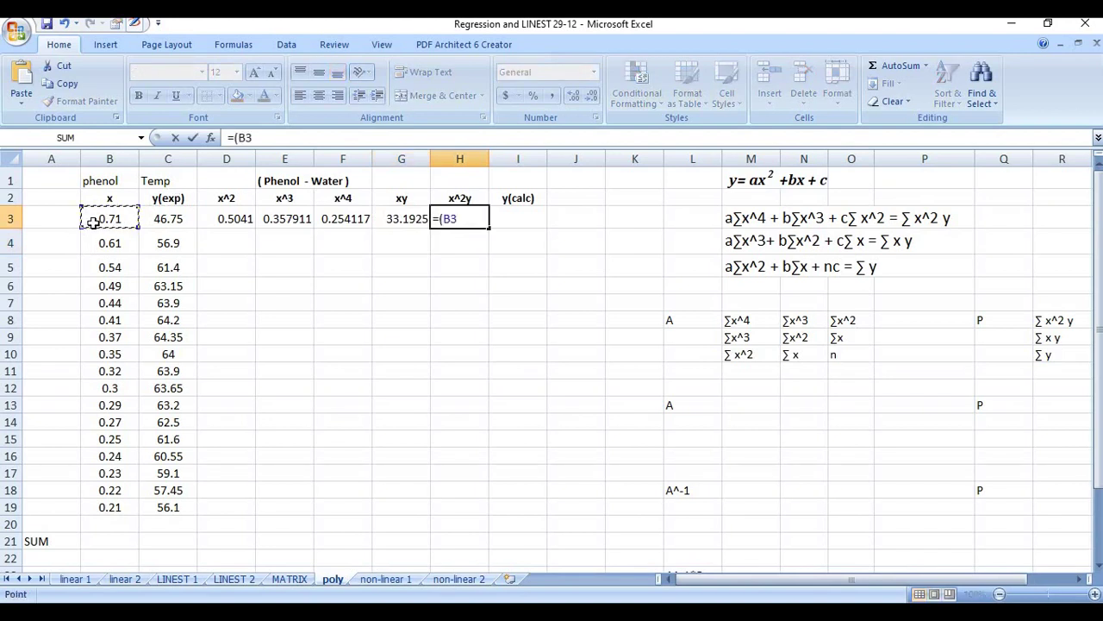
type("^2)*")
left_click(175, 218)
key("Return")
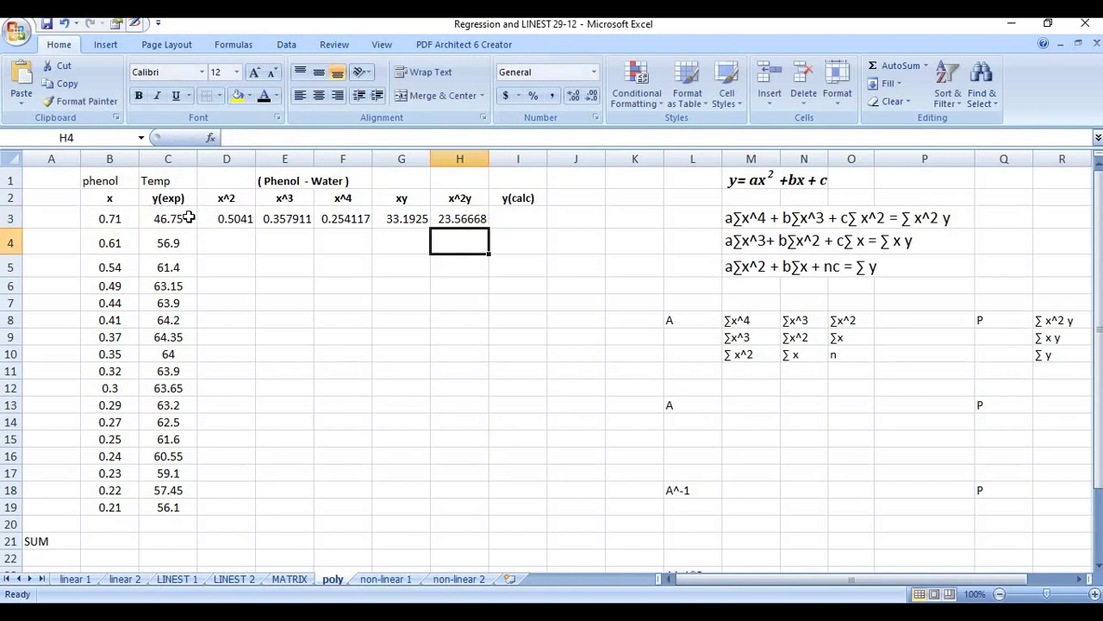
- Fill the formulas in D3:H3 down to row 19 for all the phenol-water data points
left_click(218, 221)
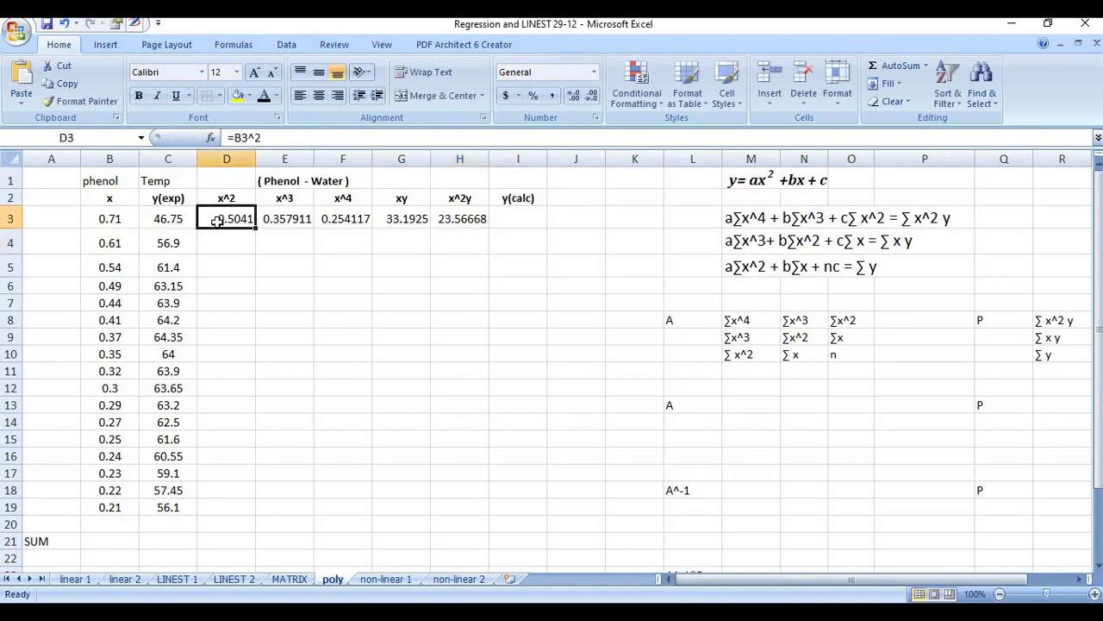
left_click(475, 219, "shift")
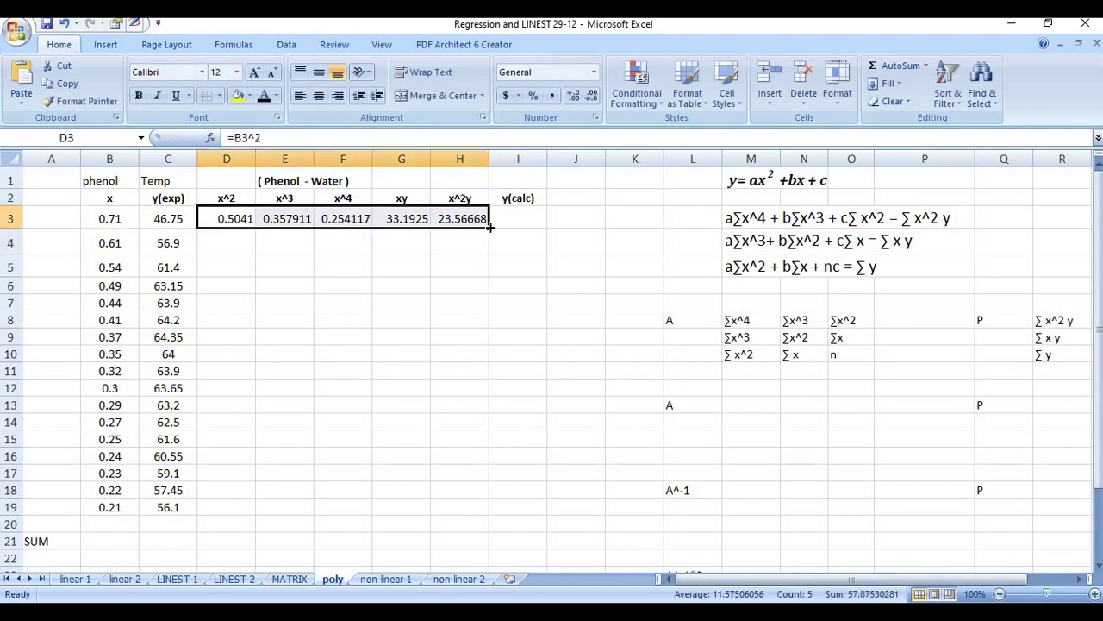
double_click(488, 224)
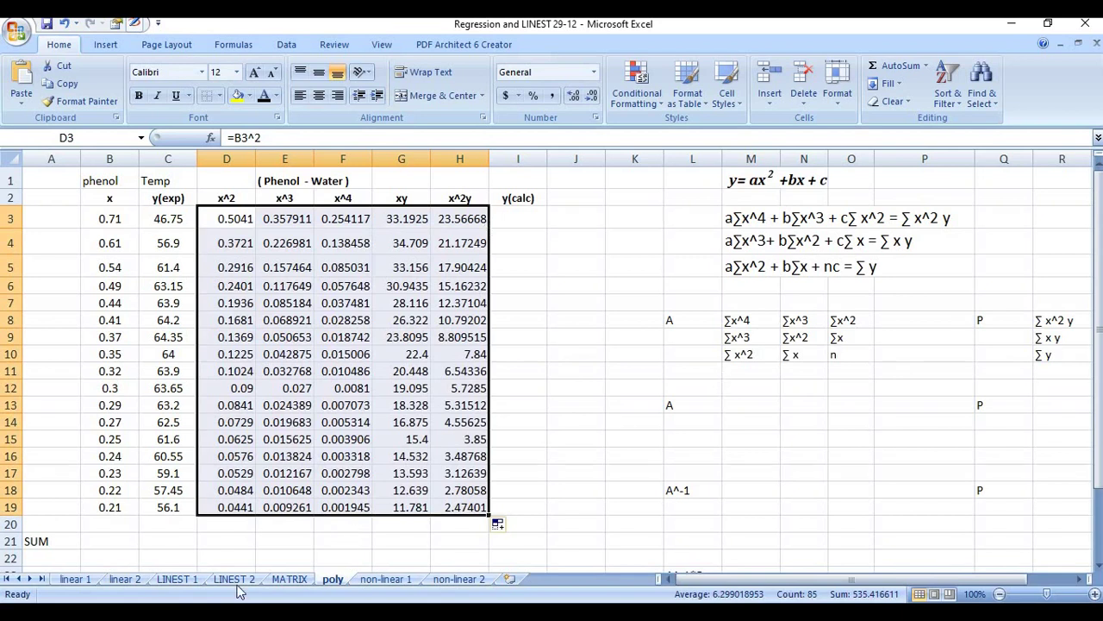
- Enter the formula =SUM(B3:B19) in B21 to total the x values
left_click(129, 540)
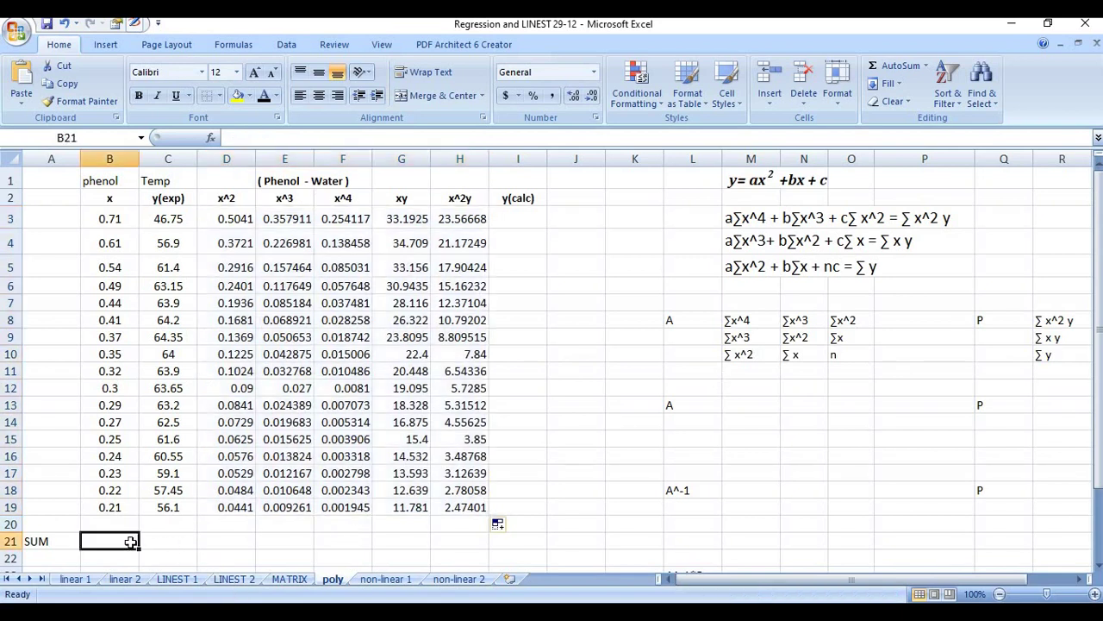
type("=sum")
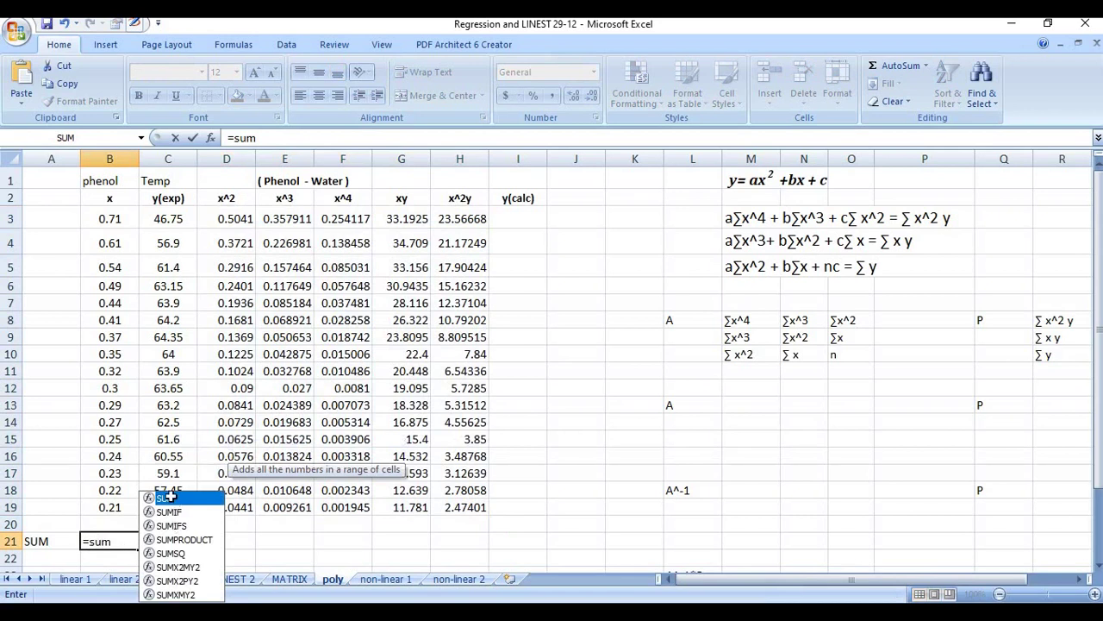
double_click(170, 498)
left_click(106, 220)
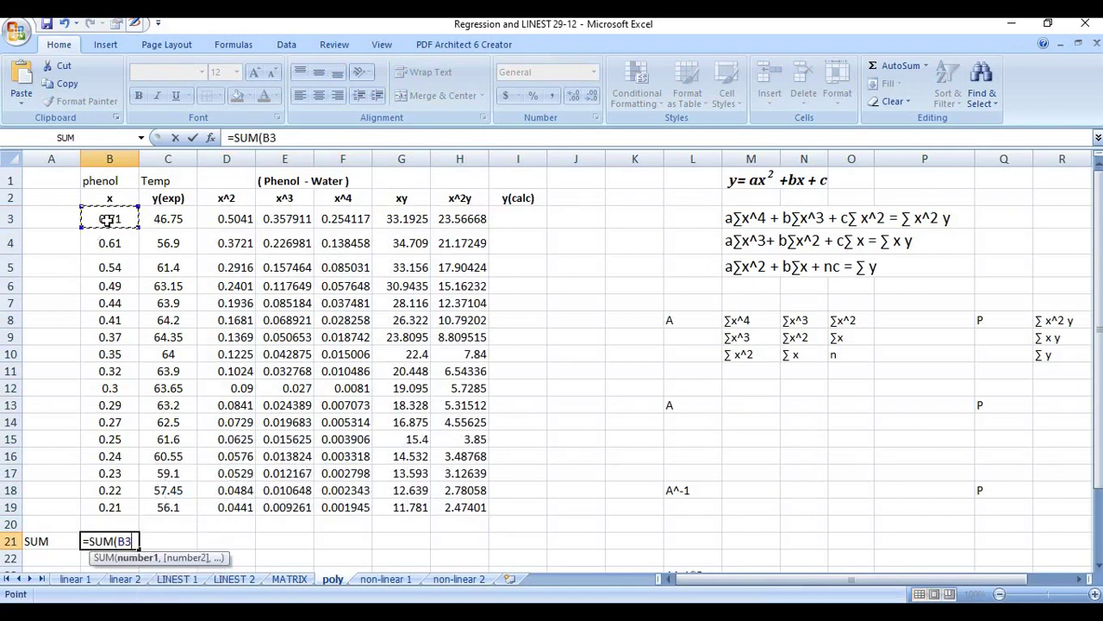
left_click(116, 507, "shift")
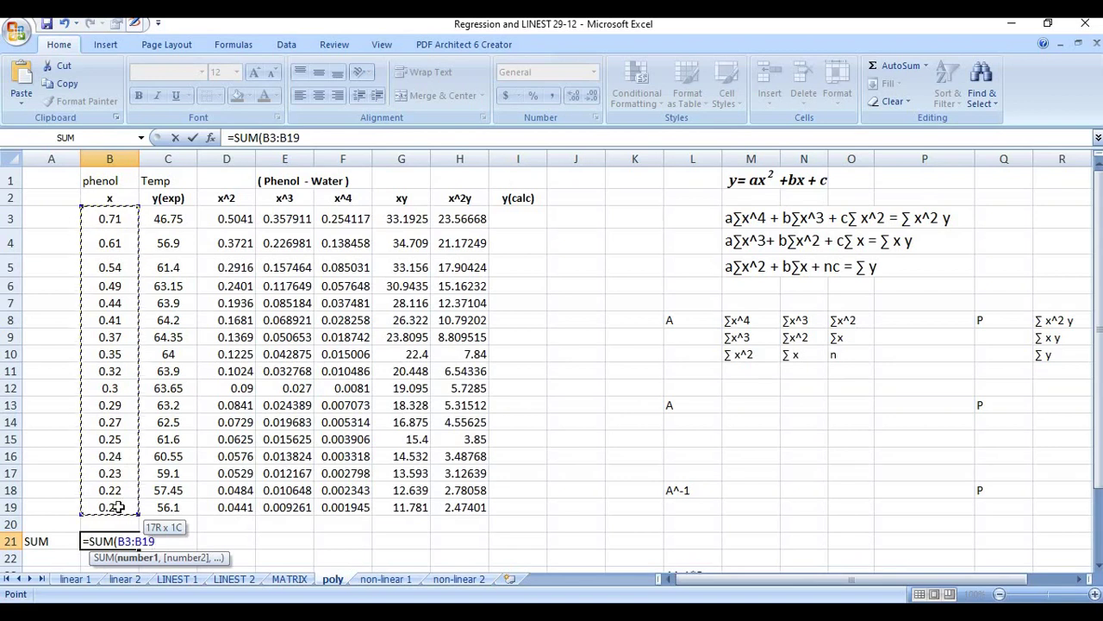
type(")")
key("Return")
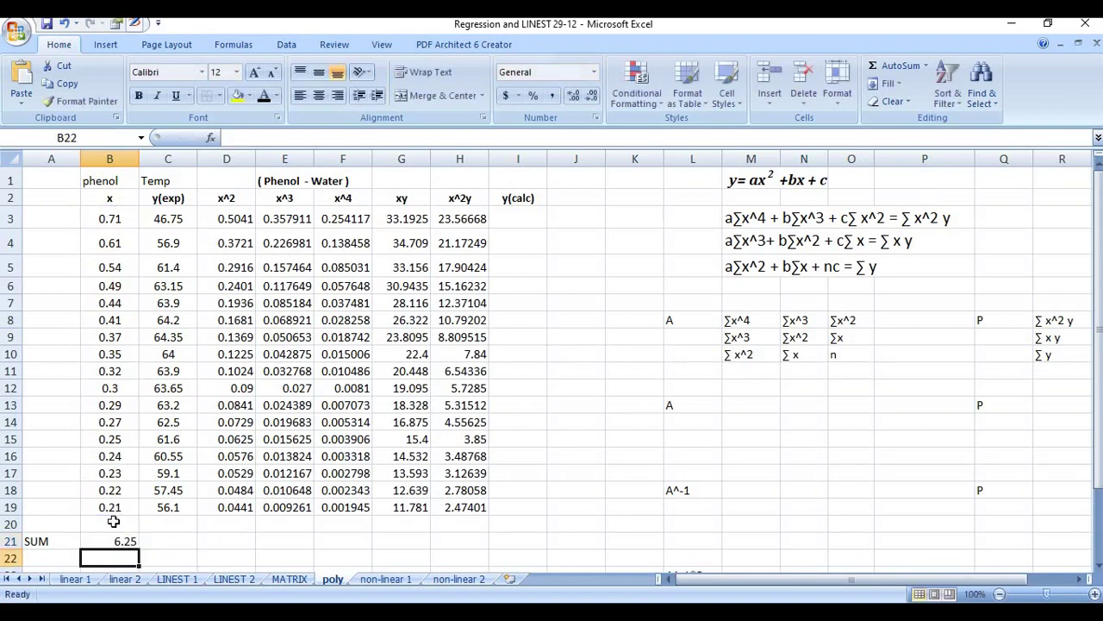
- Fill the sum formula from B21 across to H21 and check the copied formulas in the SUM row
left_click(119, 539)
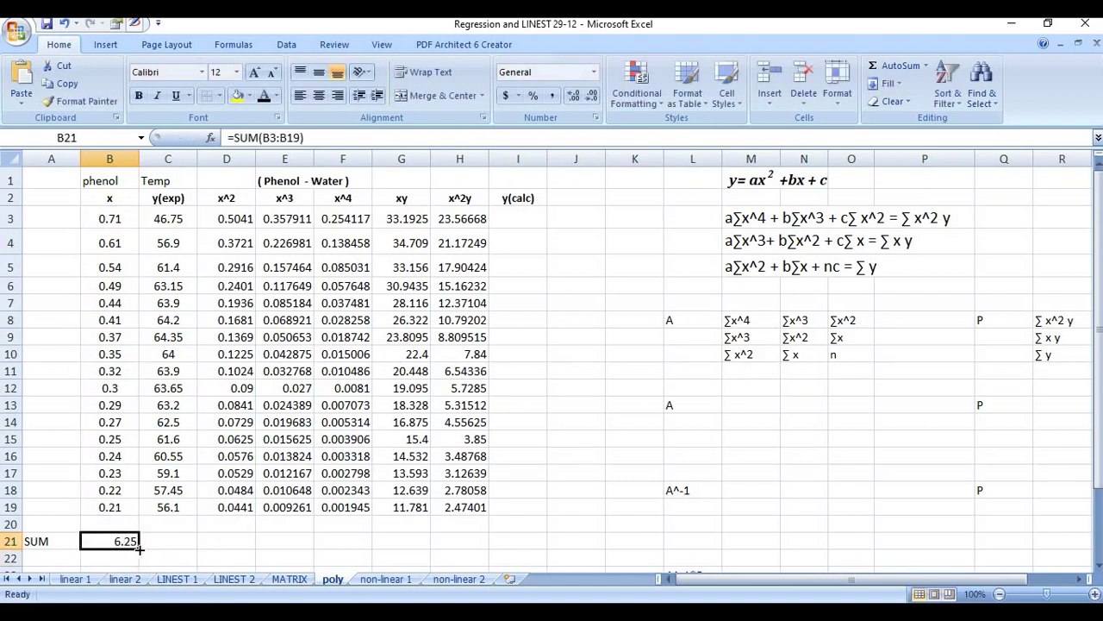
left_click_drag(139, 548, 478, 552)
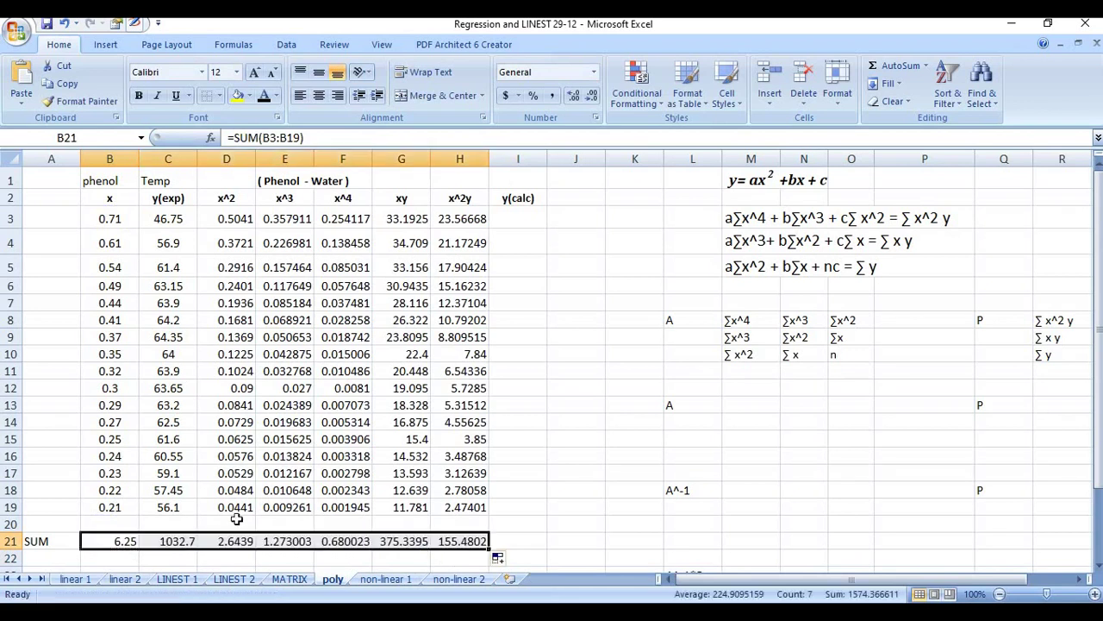
left_click(185, 536)
left_click(230, 540)
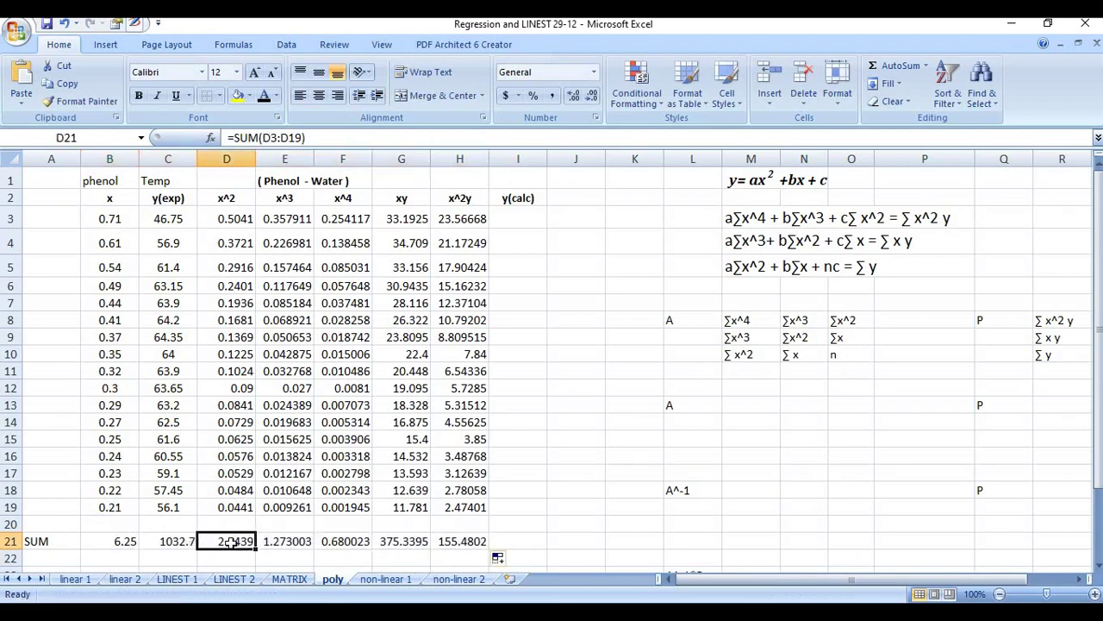
left_click(353, 543)
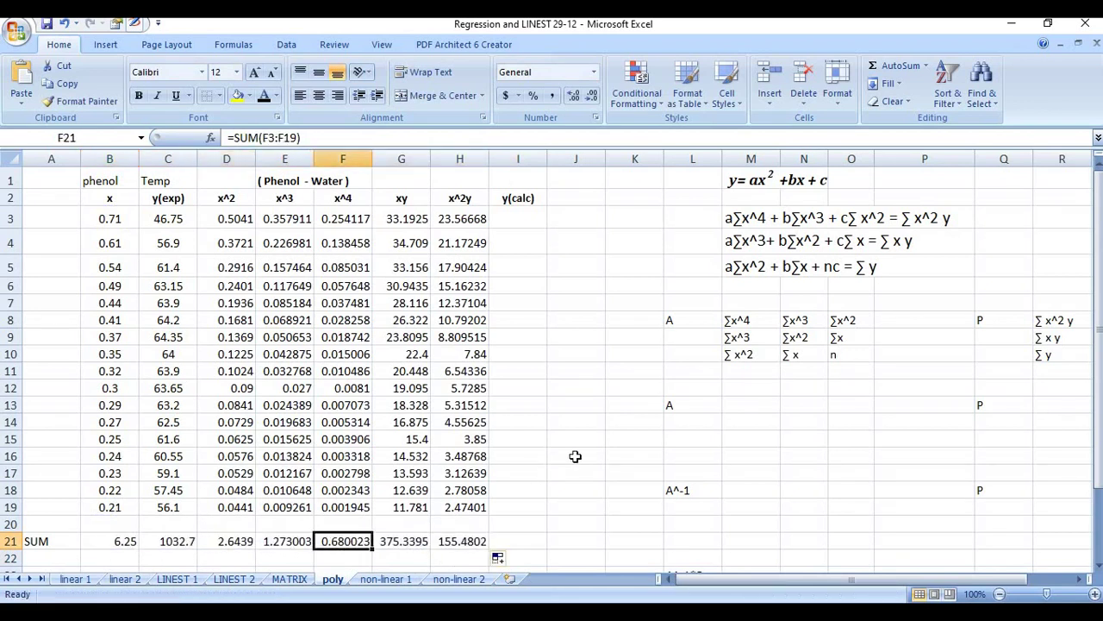
- Fill the first row of numeric matrix A by linking M13 to =F21, N13 to =E21 and O13 to =D21
left_click(752, 407)
type("=")
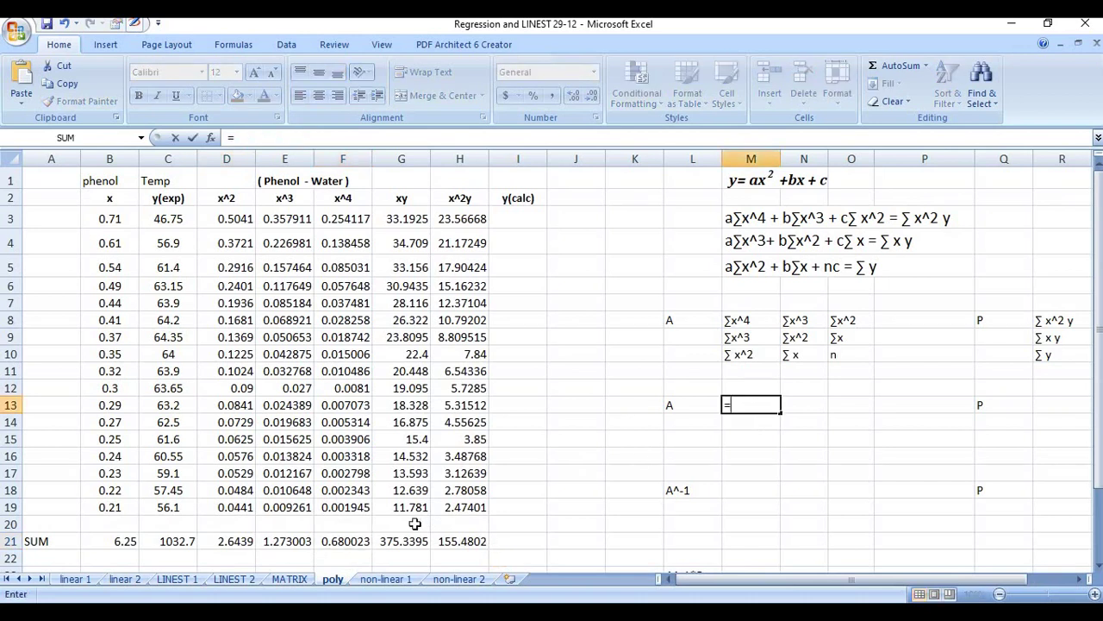
left_click(351, 543)
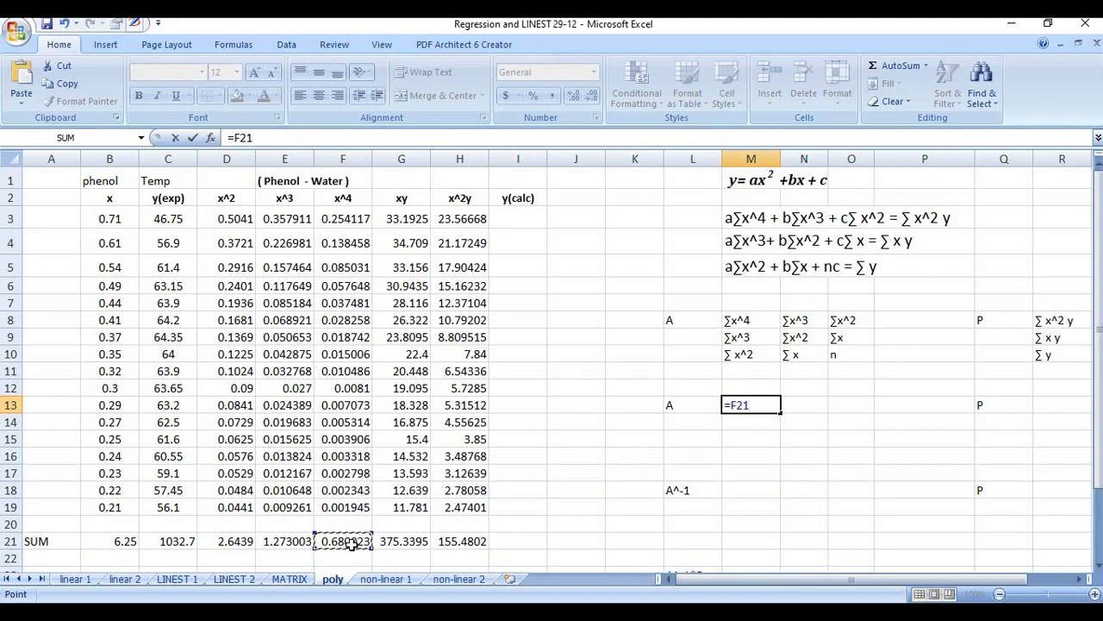
key("Return")
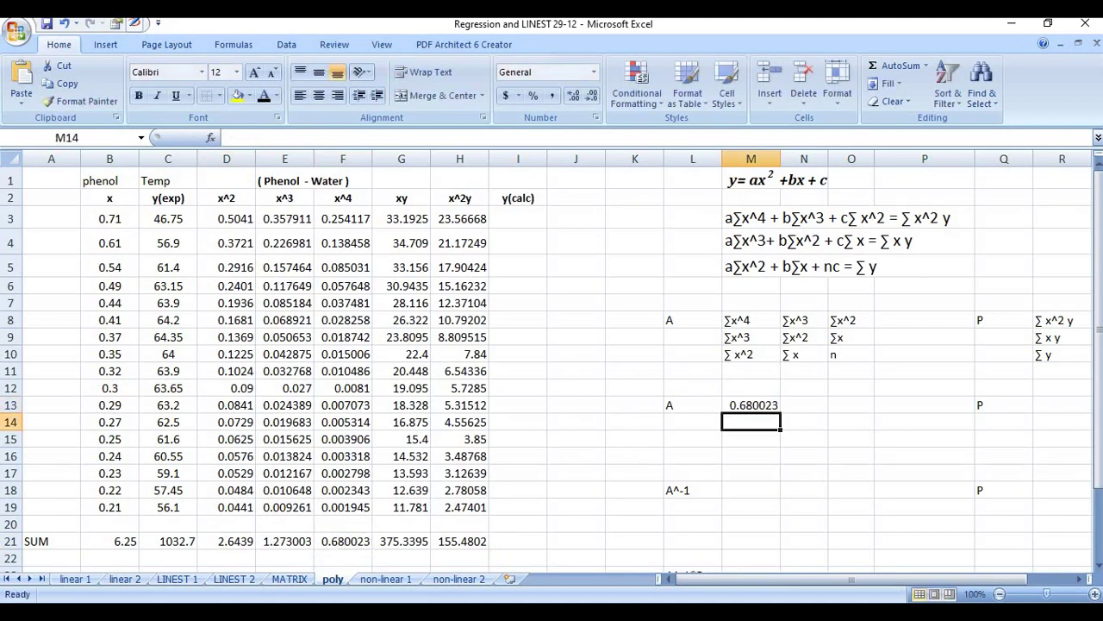
left_click(810, 403)
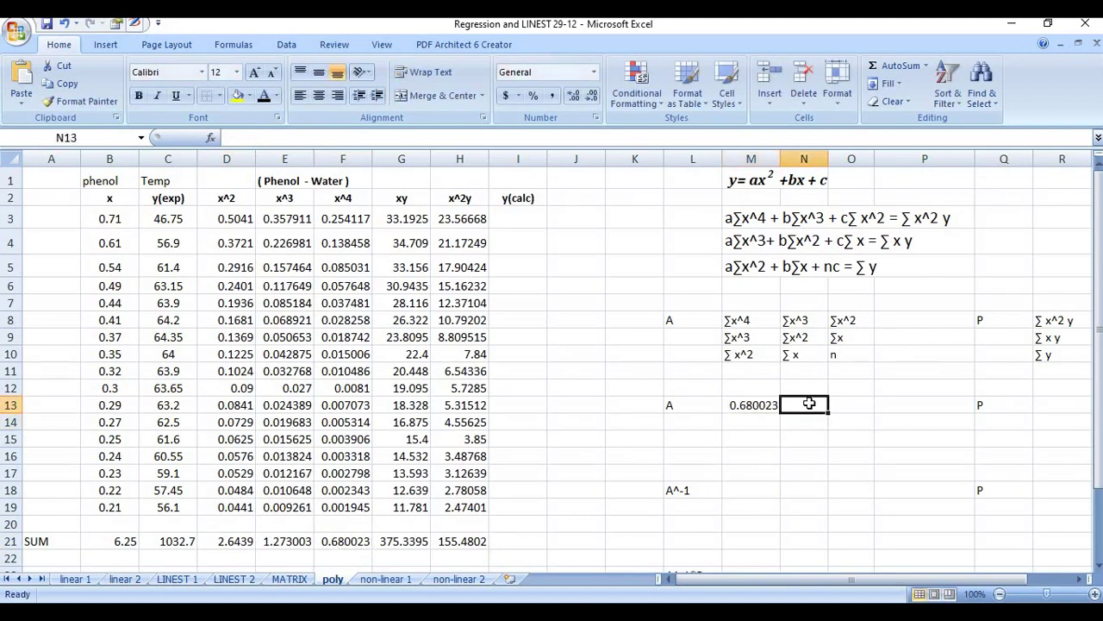
type("=")
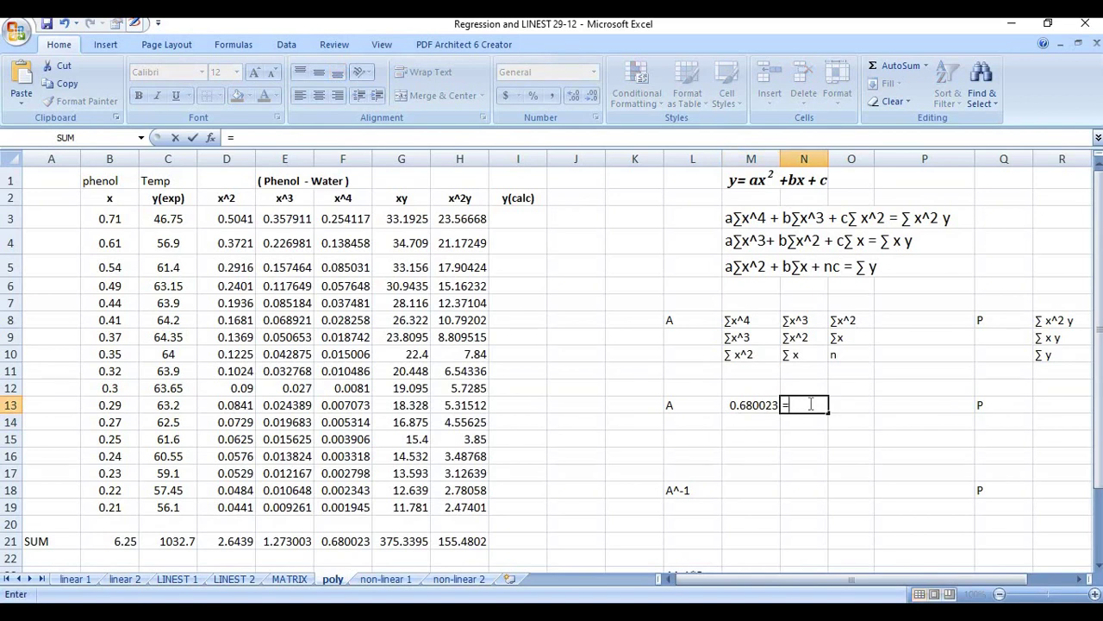
left_click(298, 543)
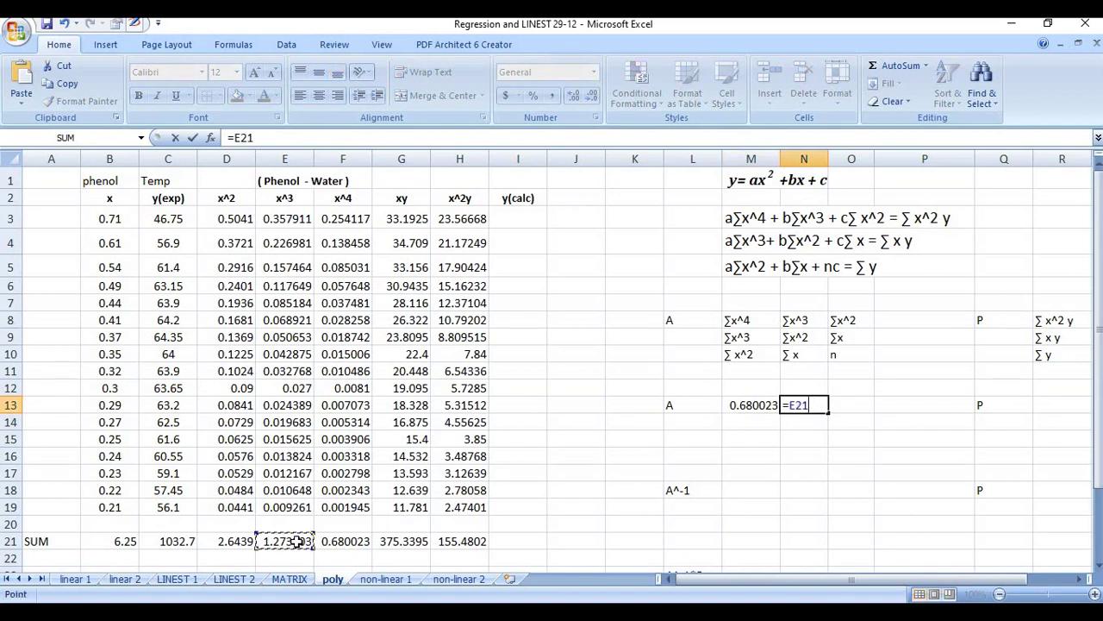
key("Return")
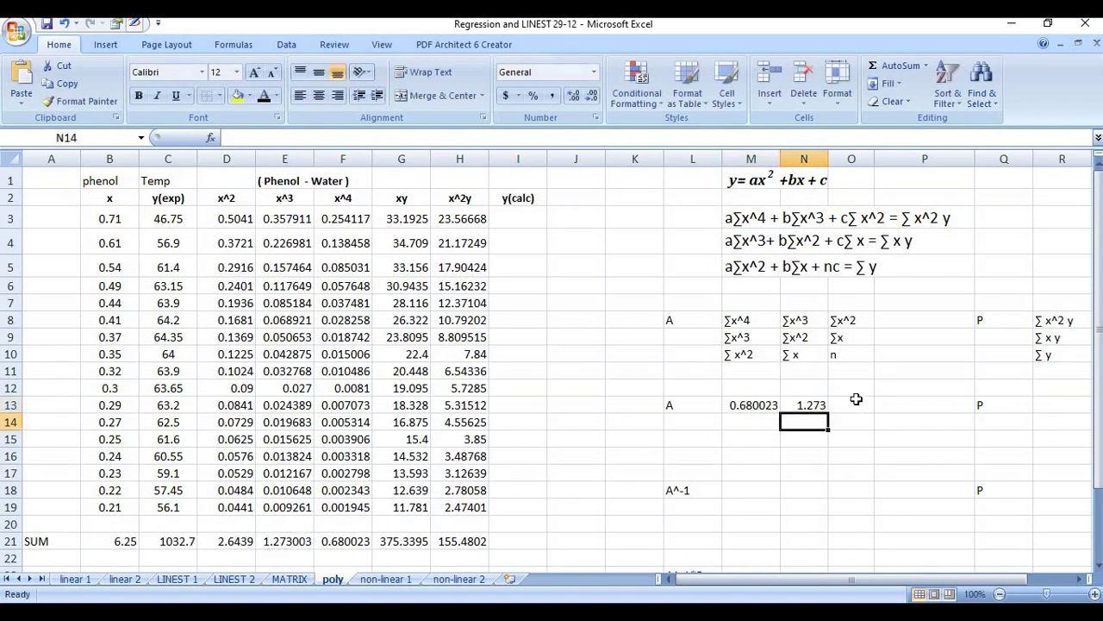
left_click(857, 400)
type("=")
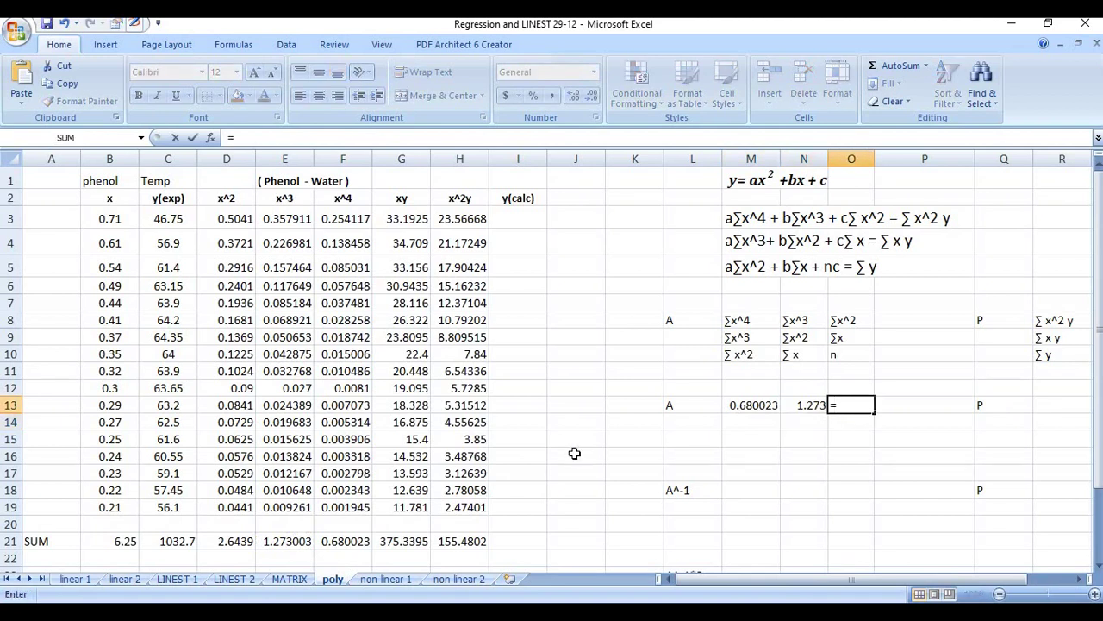
left_click(244, 541)
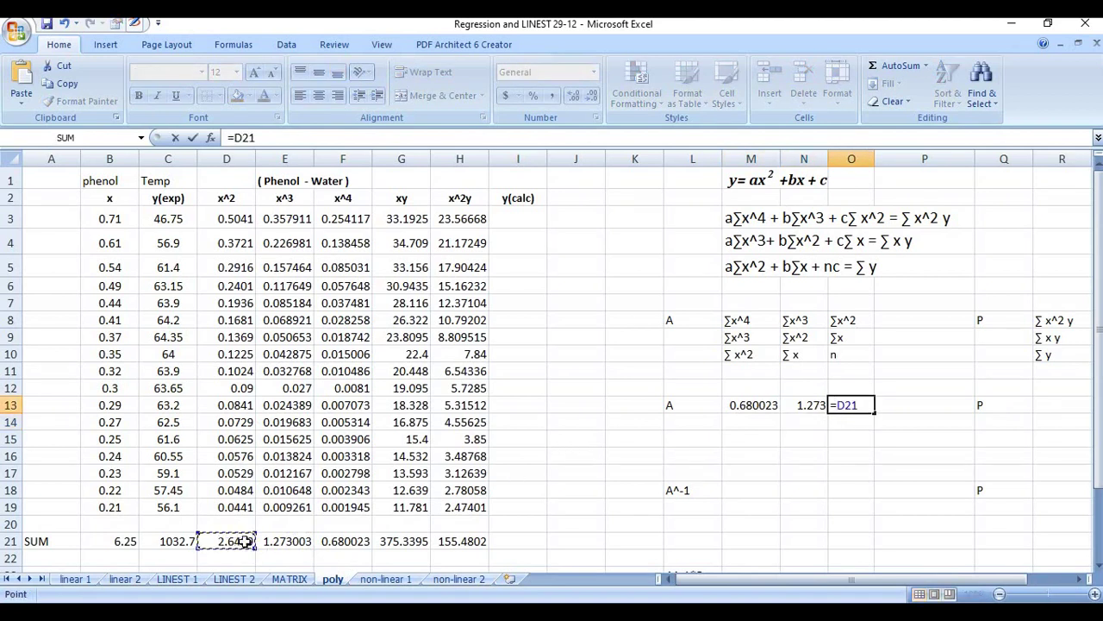
key("Return")
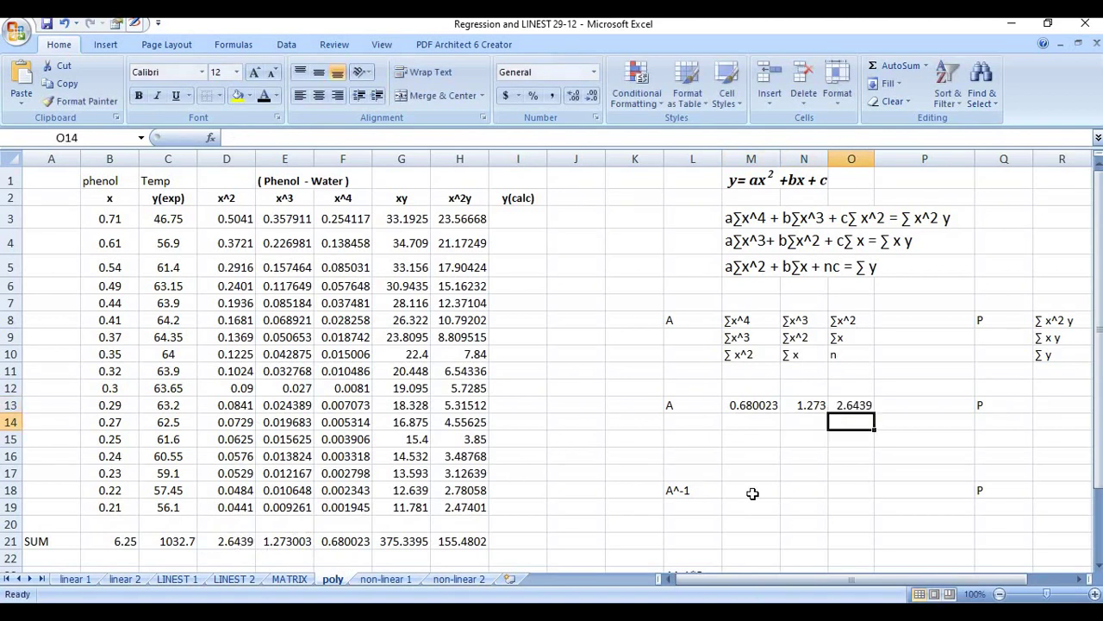
- Fill the second row of matrix A by linking M14 to =E21, N14 to =D21 and O14 to =B21
left_click(746, 421)
type("=")
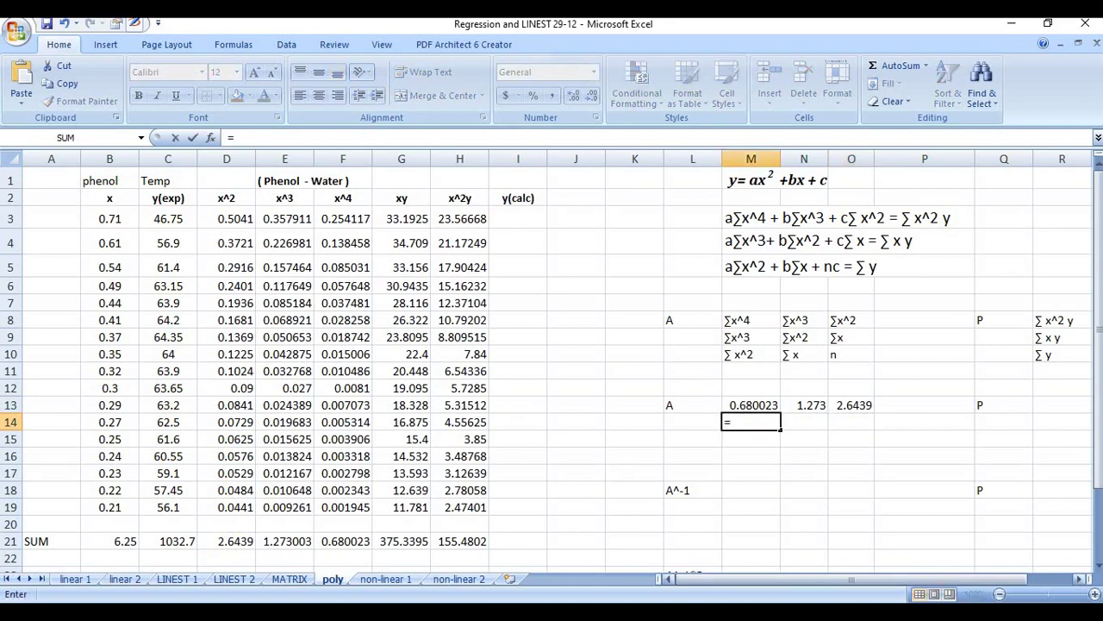
left_click(295, 540)
key("Return")
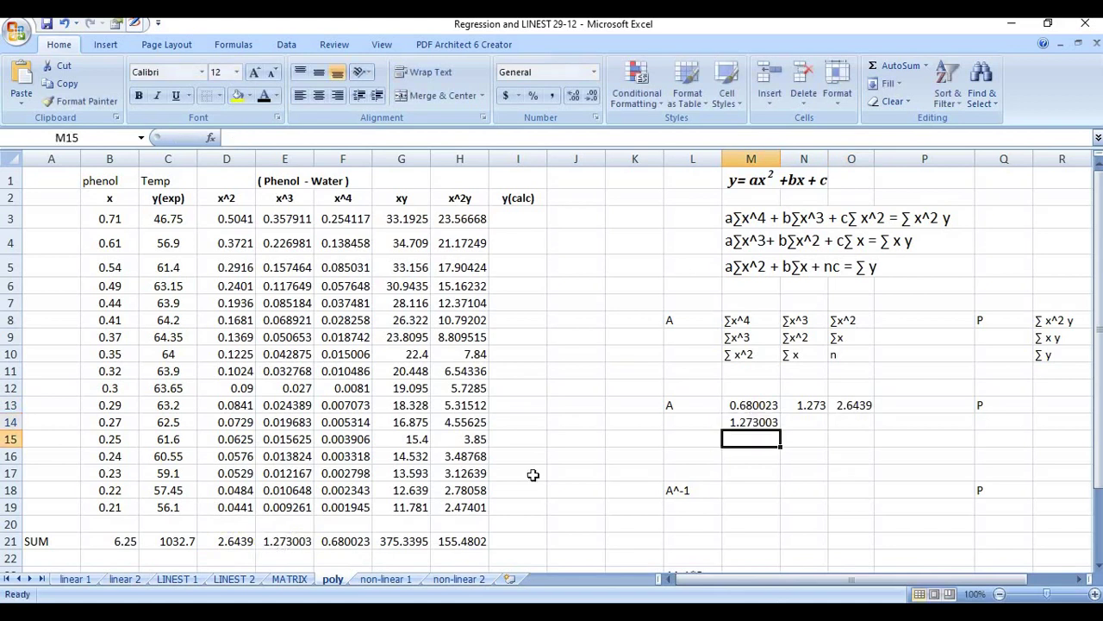
left_click(822, 423)
type("=")
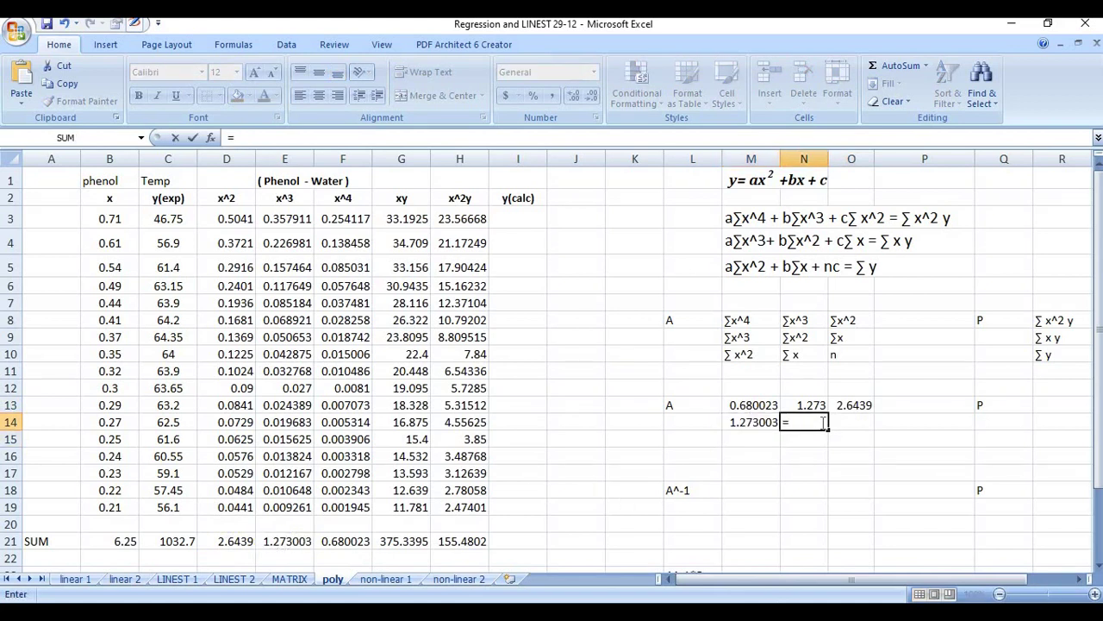
left_click(240, 545)
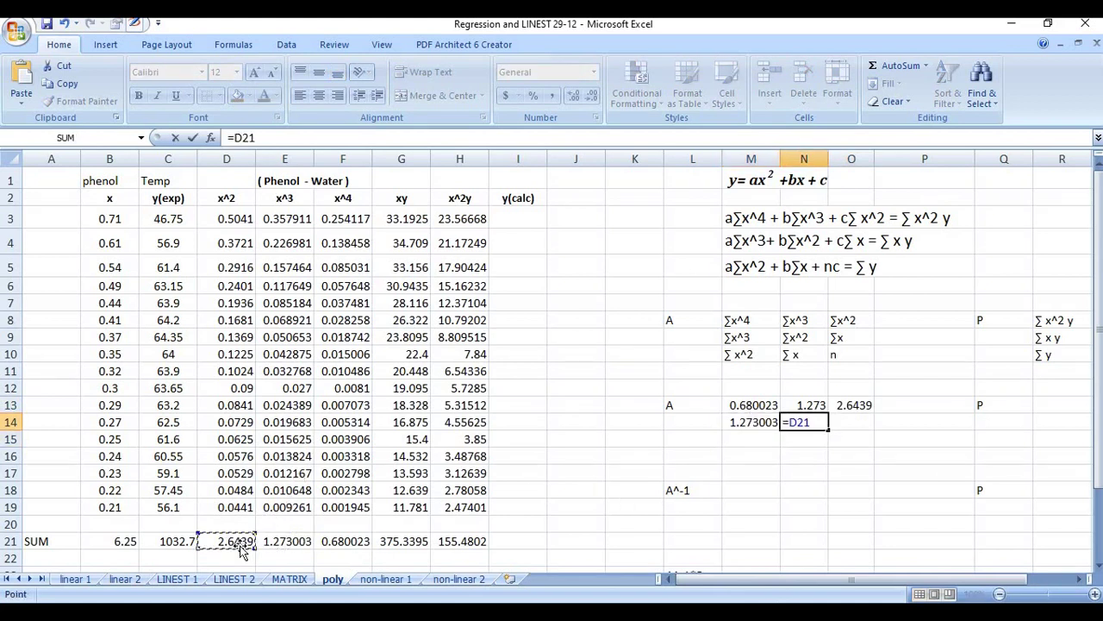
key("Return")
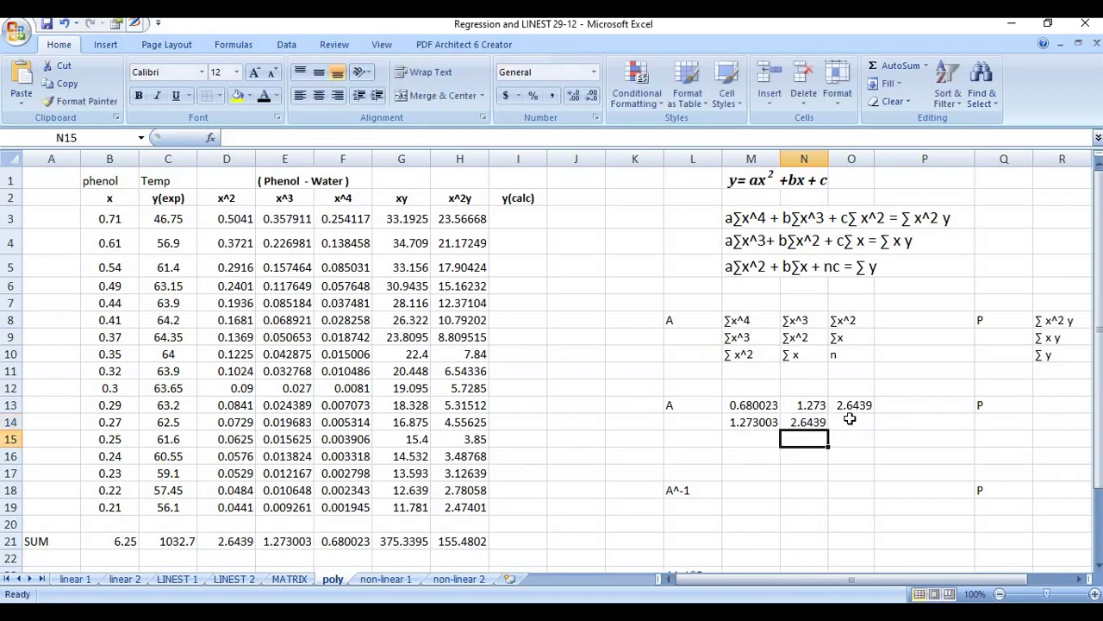
left_click(850, 420)
type("=")
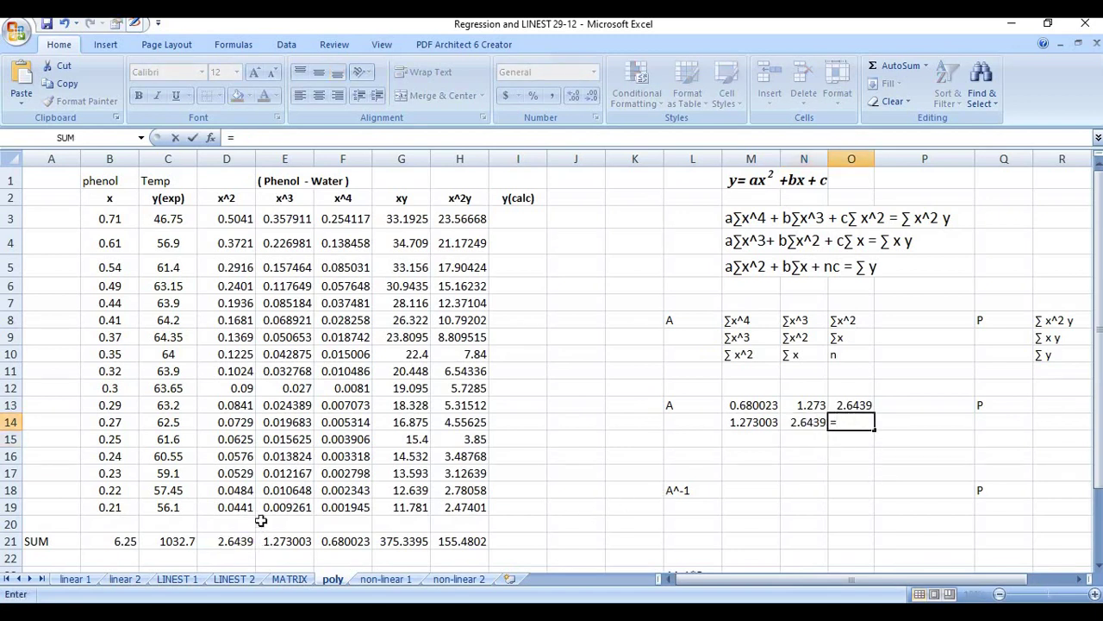
left_click(126, 541)
key("Return")
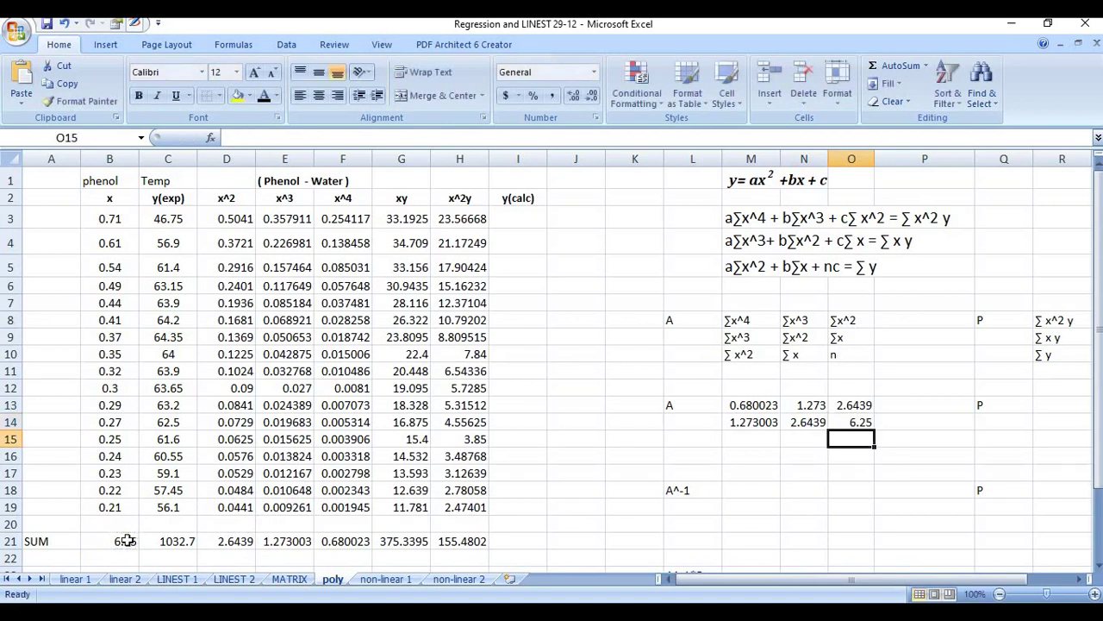
- Link the first two cells of matrix A's third row, M15 to =D21 and N15 to =B21
left_click(753, 435)
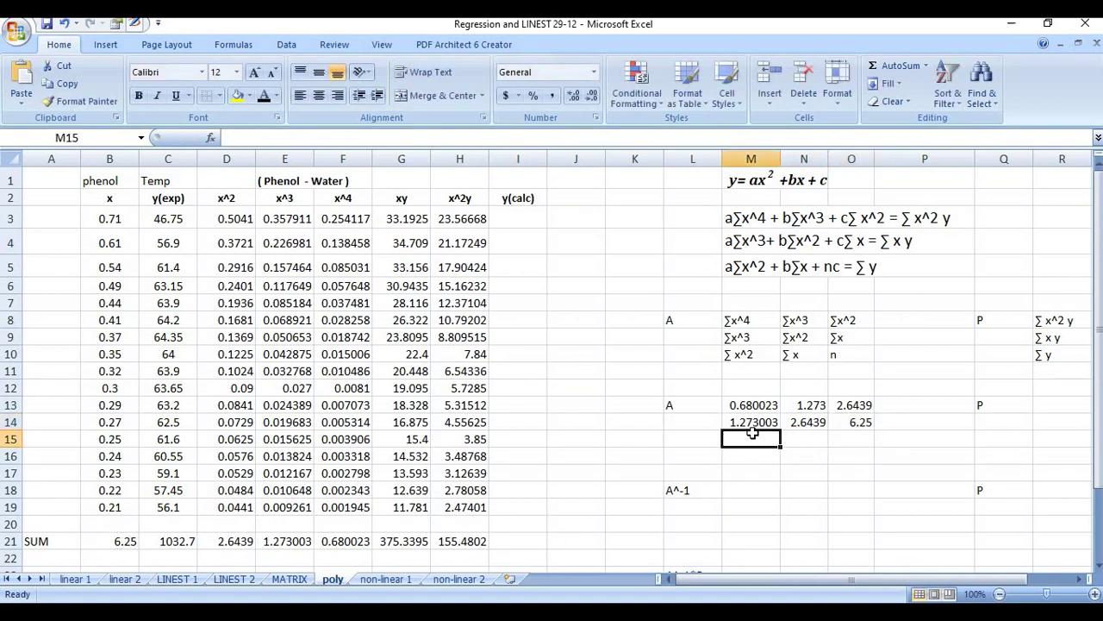
type("=")
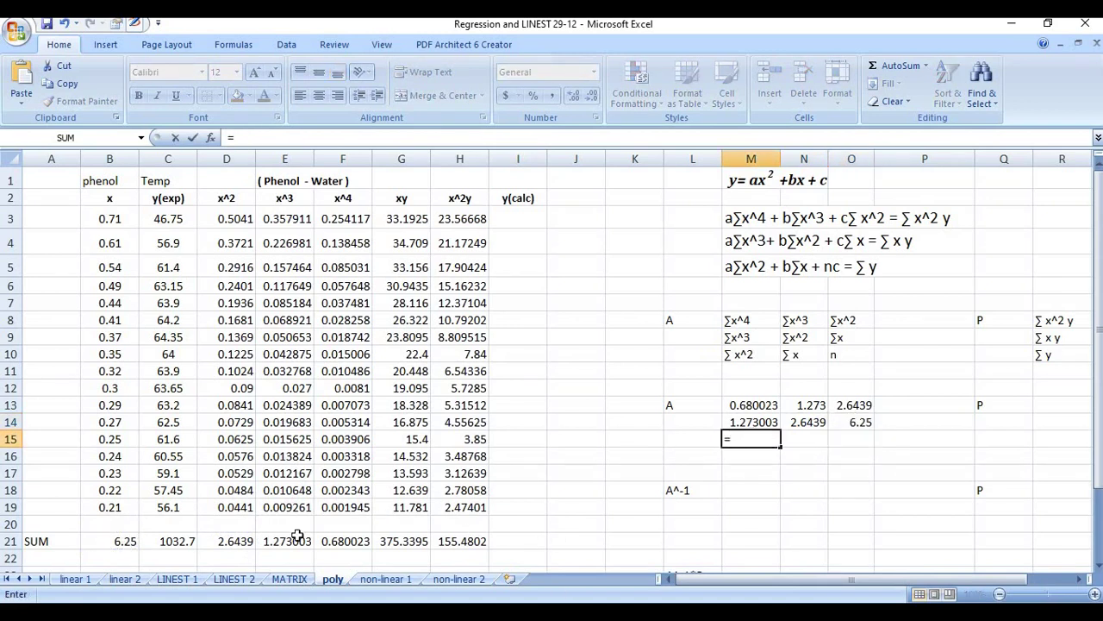
left_click(226, 540)
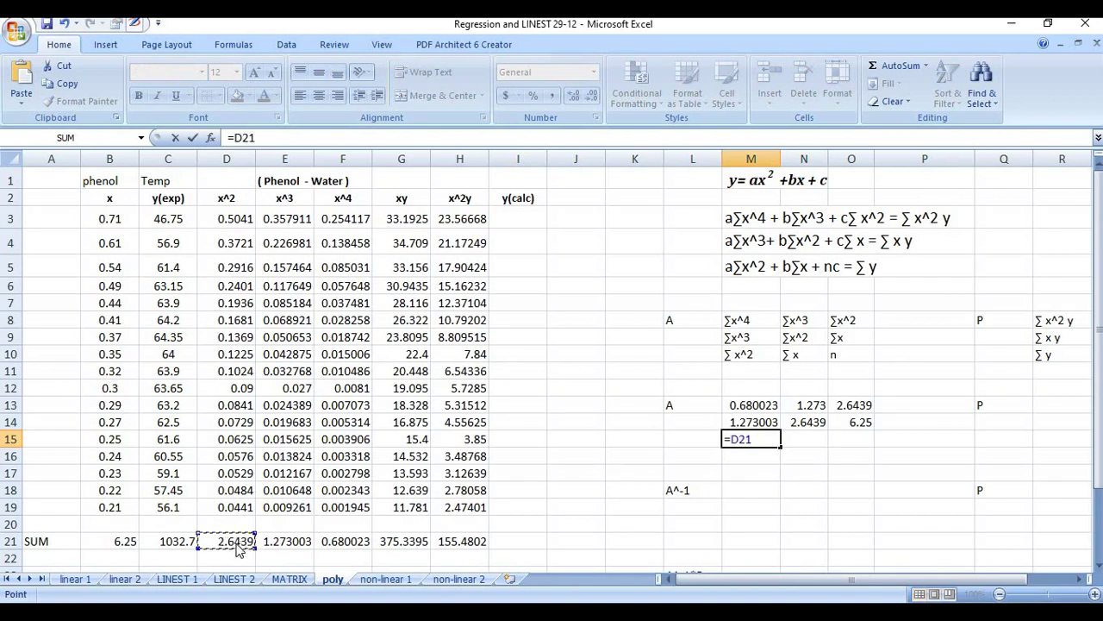
key("Return")
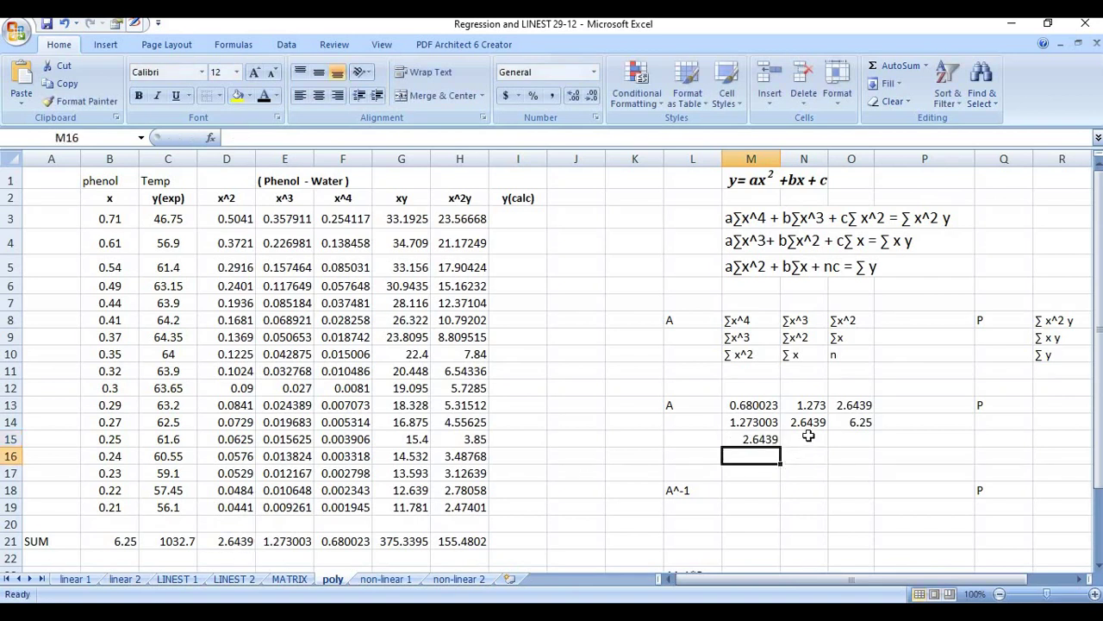
left_click(808, 437)
type("=")
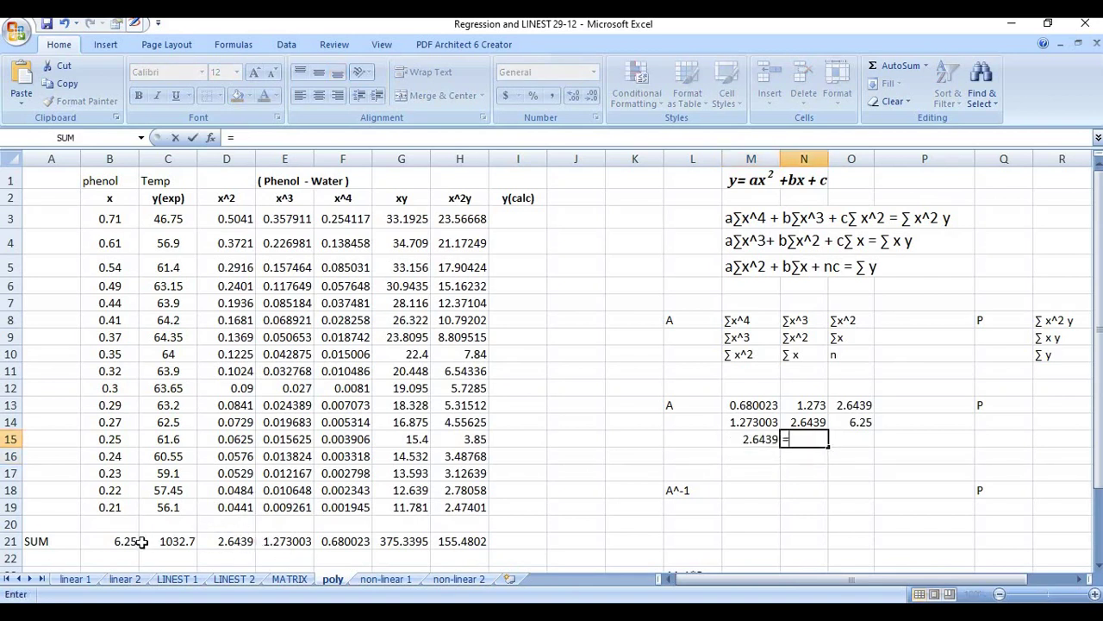
left_click(121, 542)
key("Return")
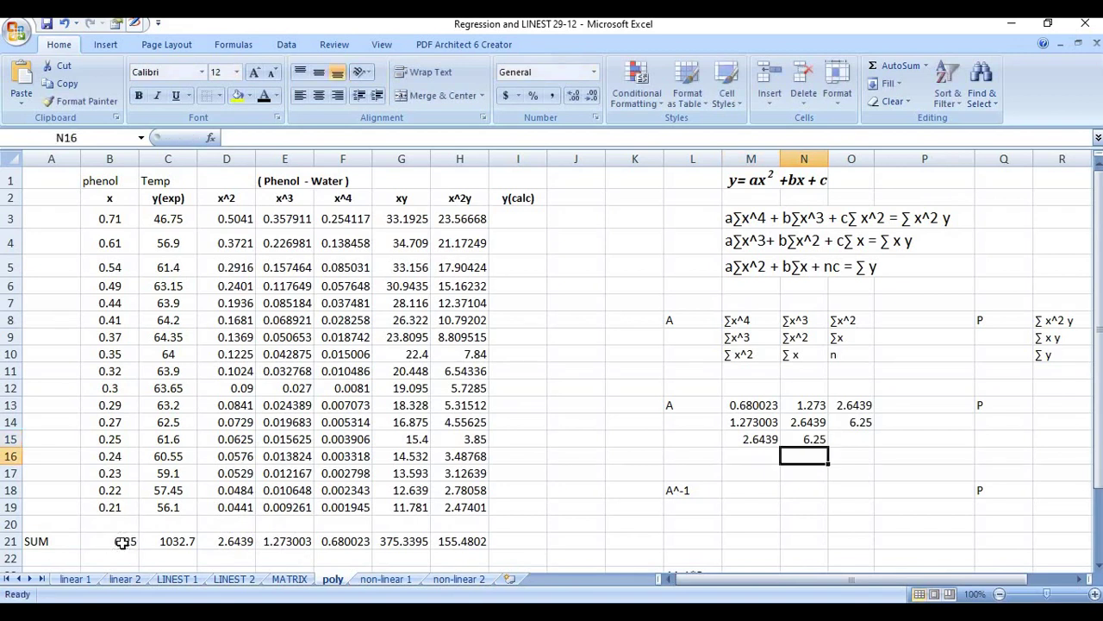
left_click(860, 442)
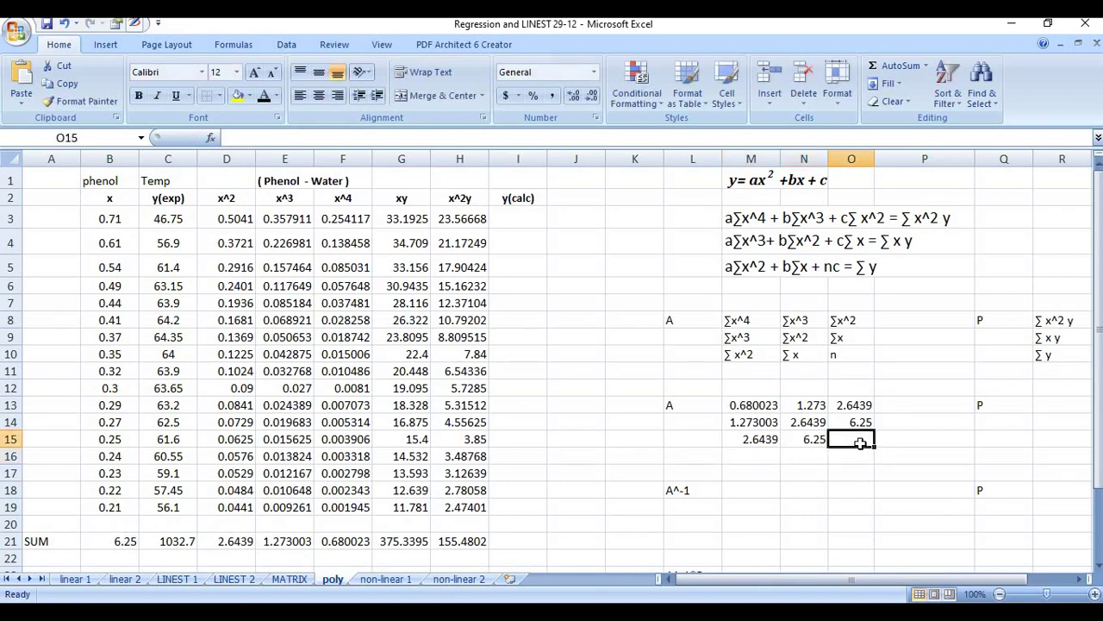
type("=")
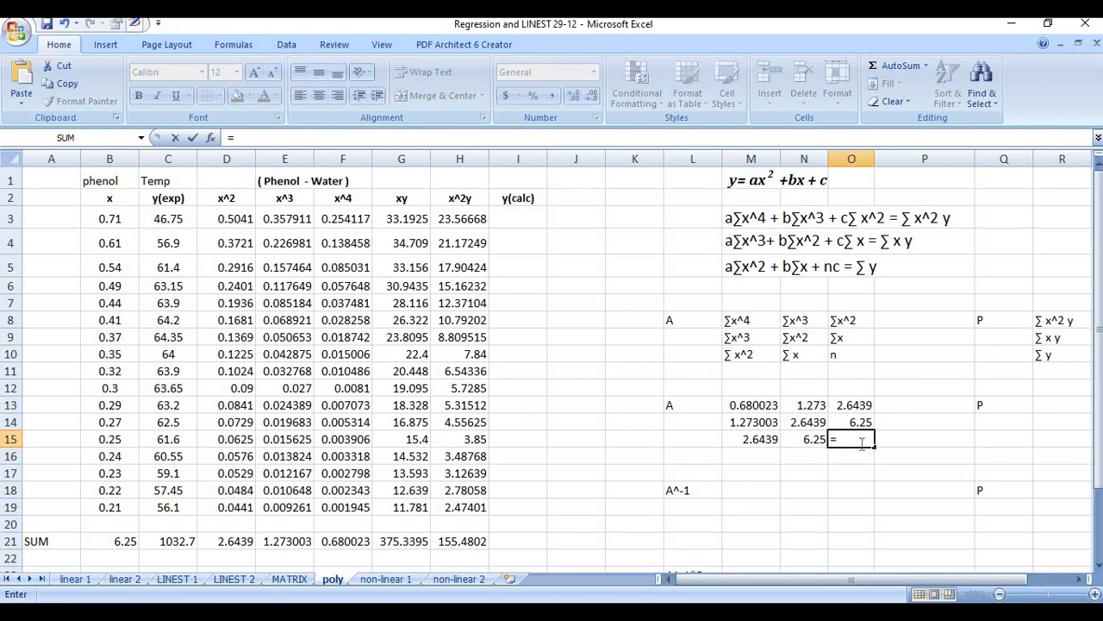
key("BackSpace")
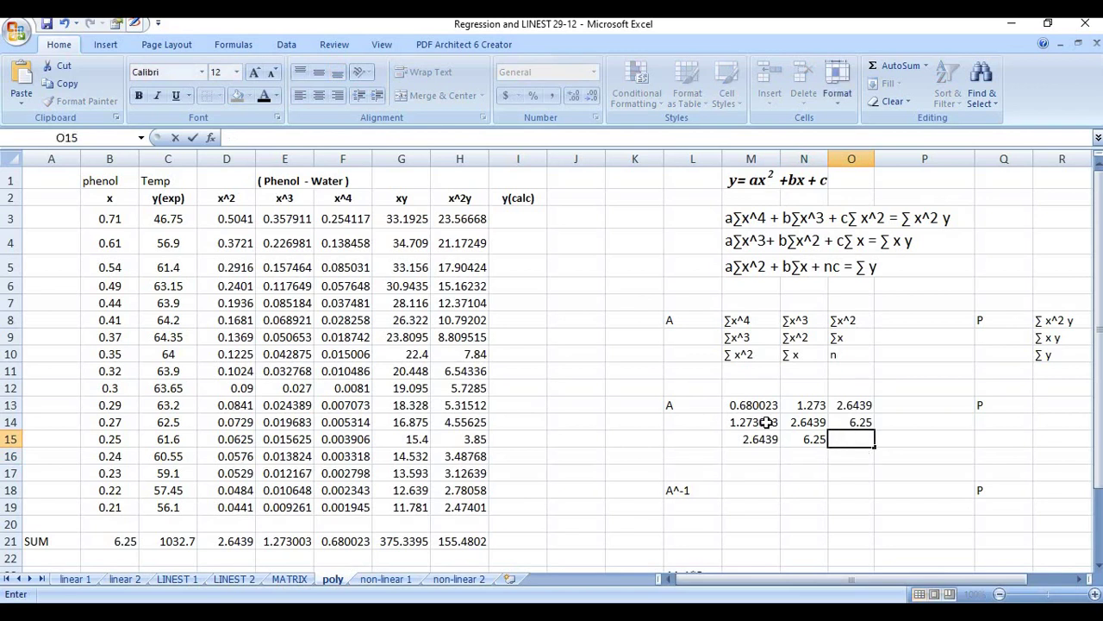
- Count the data points by selecting the x^2y values from H3 to H19
left_click(457, 219)
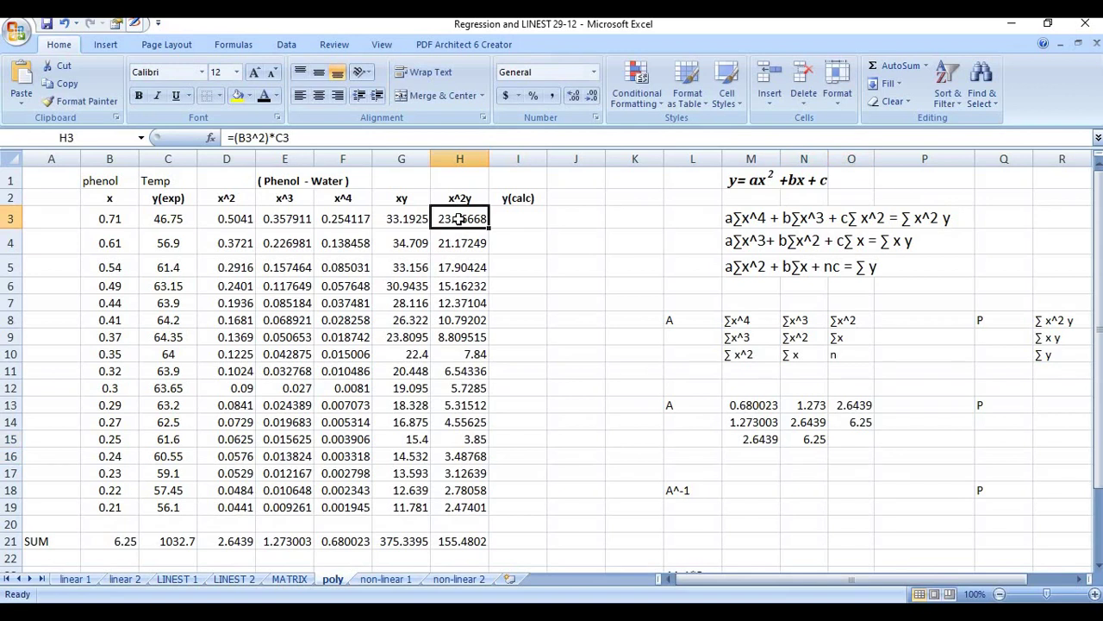
key("shift+Down")
key("shift+Down")
key("shift+Down")
key("shift+Down")
key("shift+Down")
key("shift+Down")
key("shift+Down")
key("shift+Down")
key("shift+Down")
key("shift+Down")
key("shift+Down")
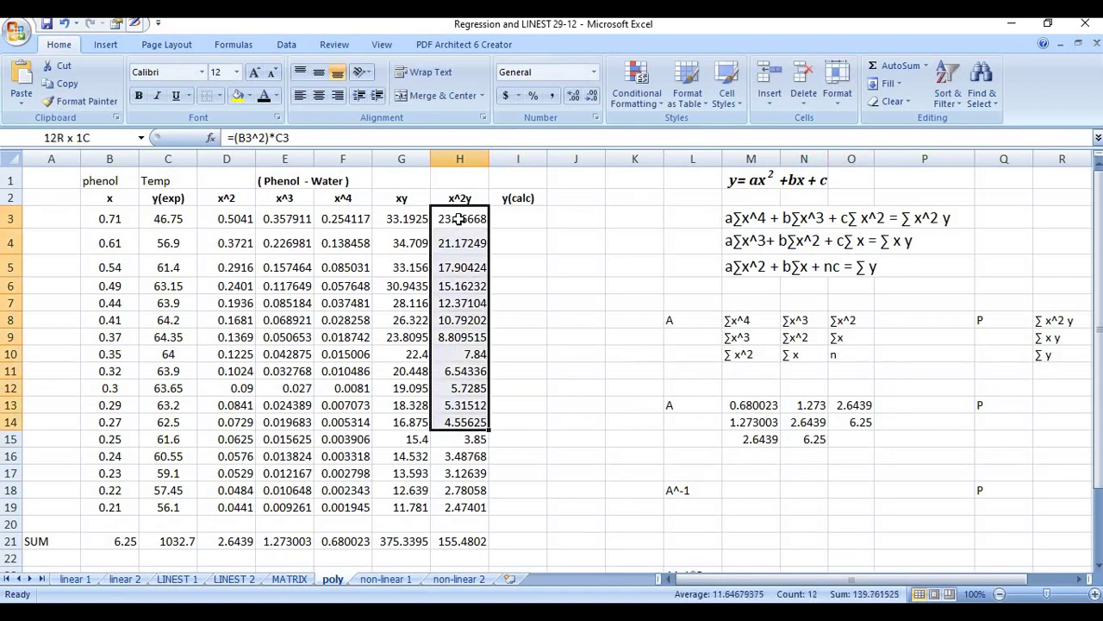
key("shift+Down")
key("shift+Down")
key("shift+Down")
key("shift+Down")
key("shift+Down")
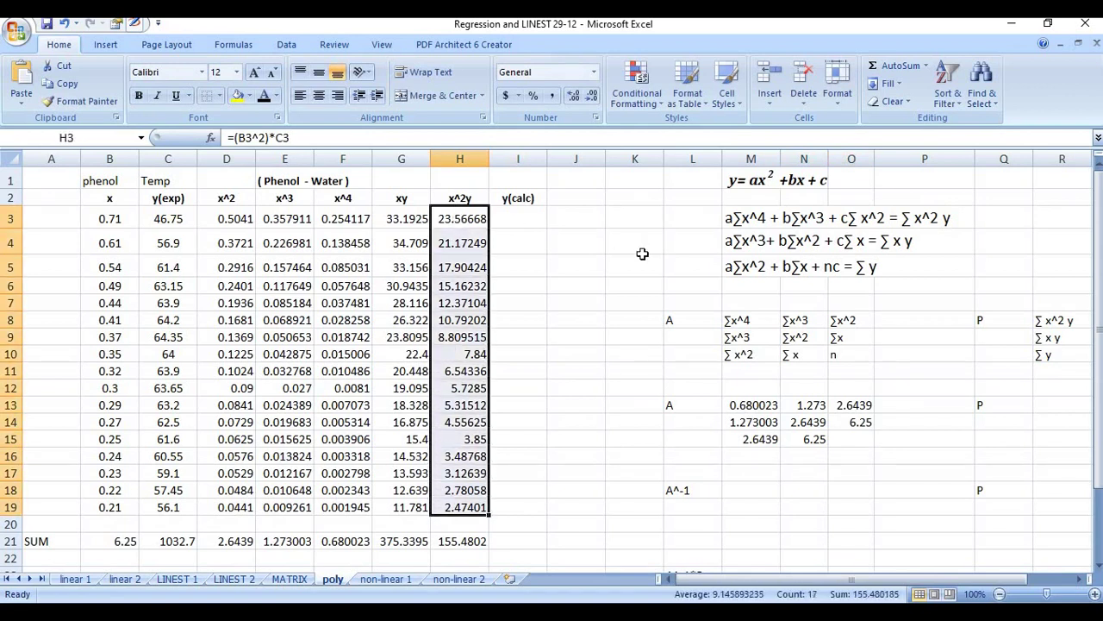
- Enter 17 as n in O15, the last cell of matrix A's third row
left_click(849, 435)
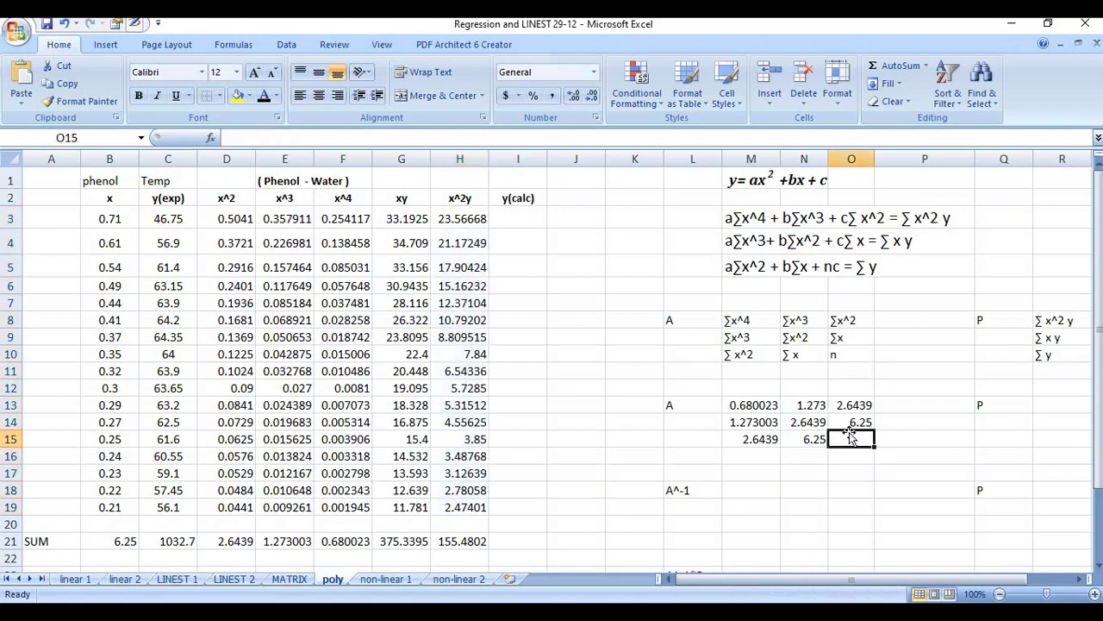
type("17")
left_click(833, 482)
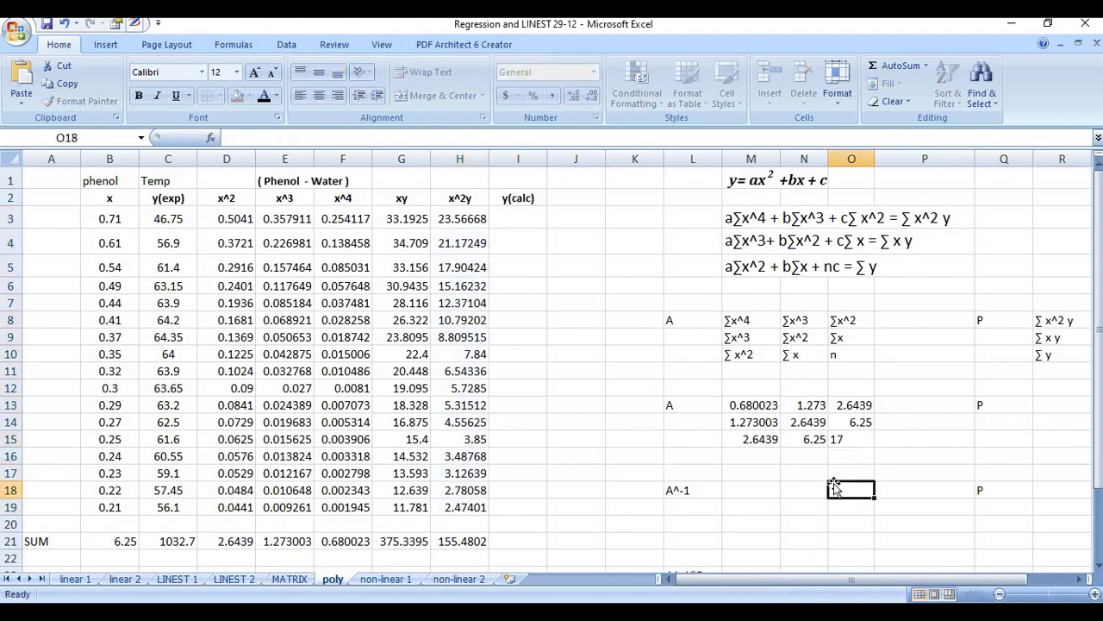
- Fill numeric vector P by linking R13 to =H21, R14 to =G21 and R15 to =C21
left_click(1055, 405)
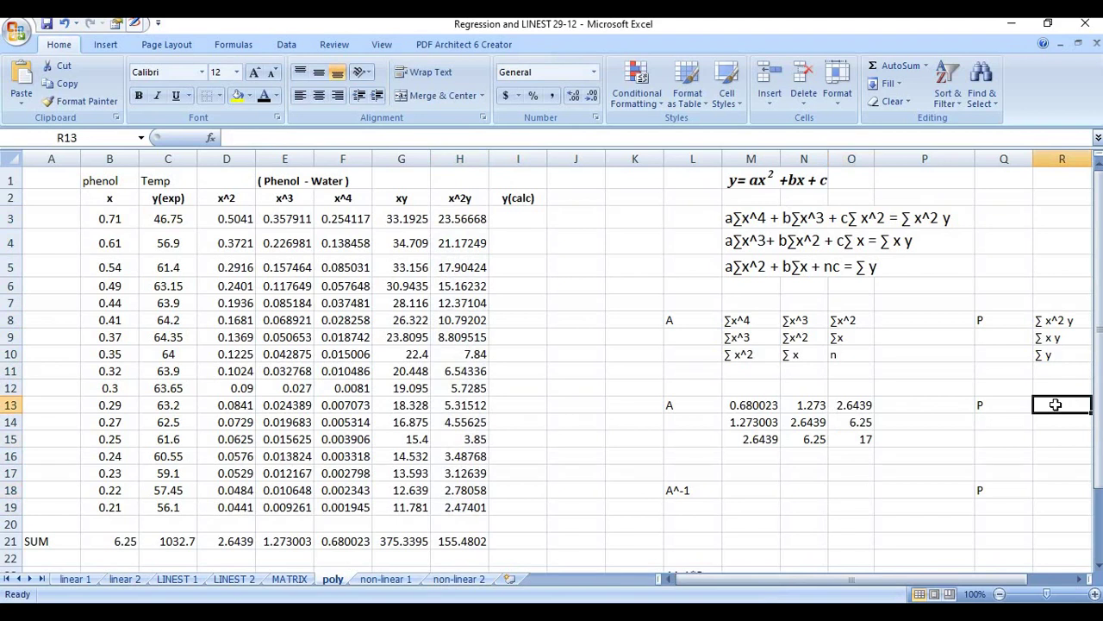
type("=")
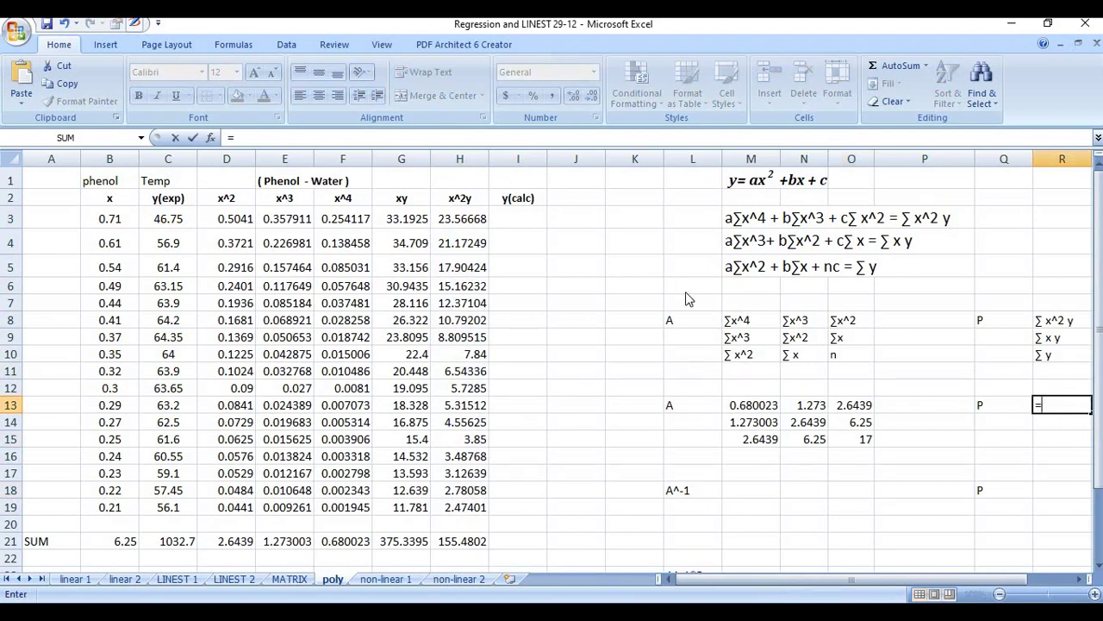
left_click(456, 541)
key("Return")
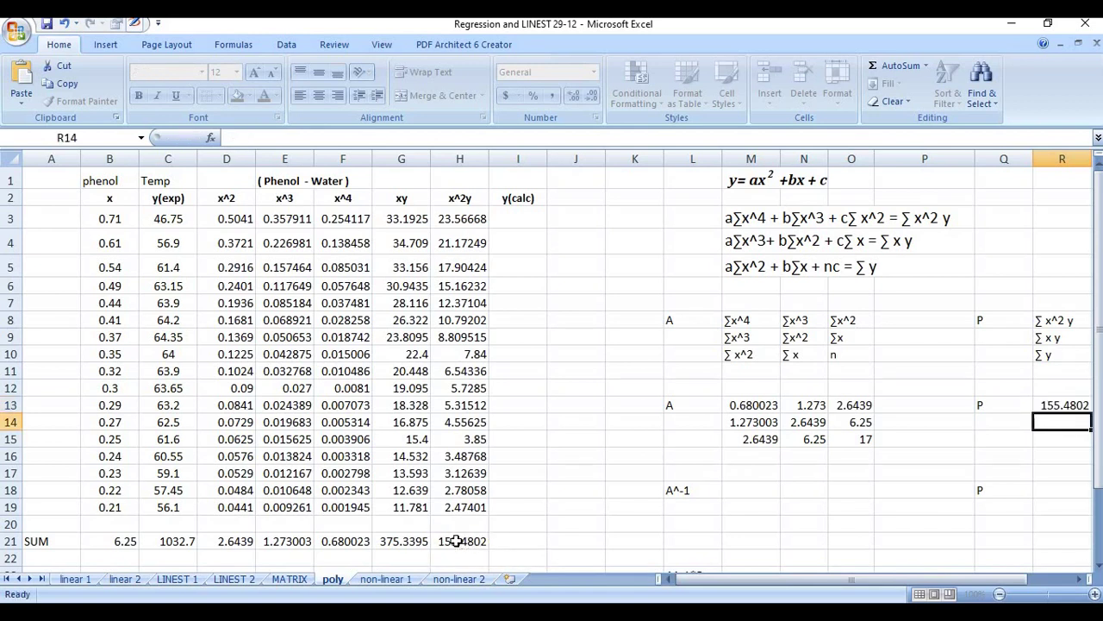
type("=")
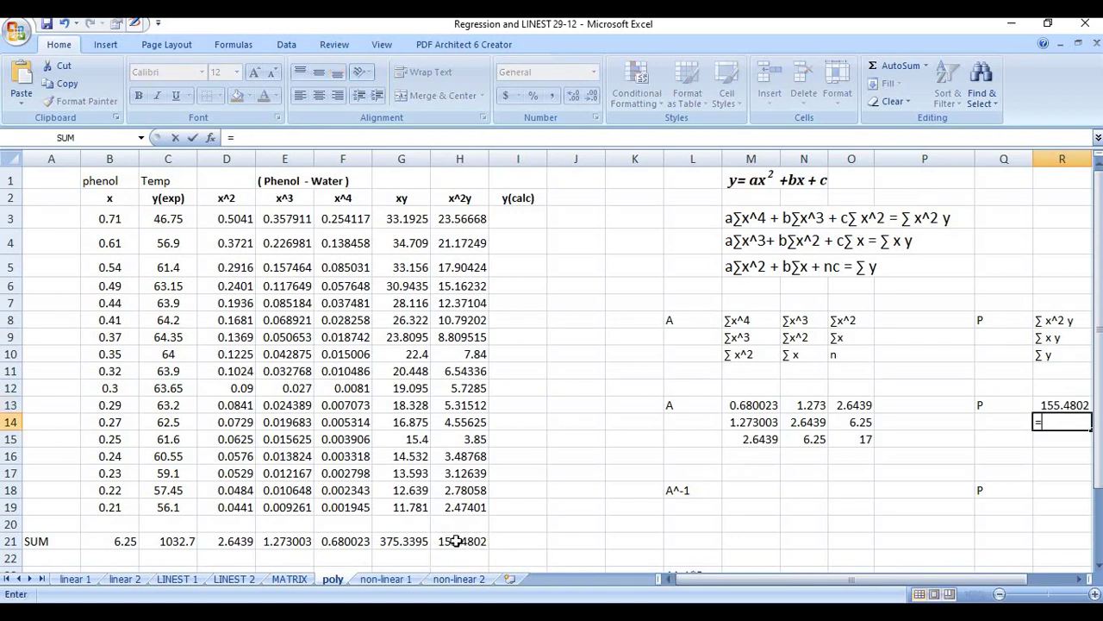
left_click(403, 541)
key("Return")
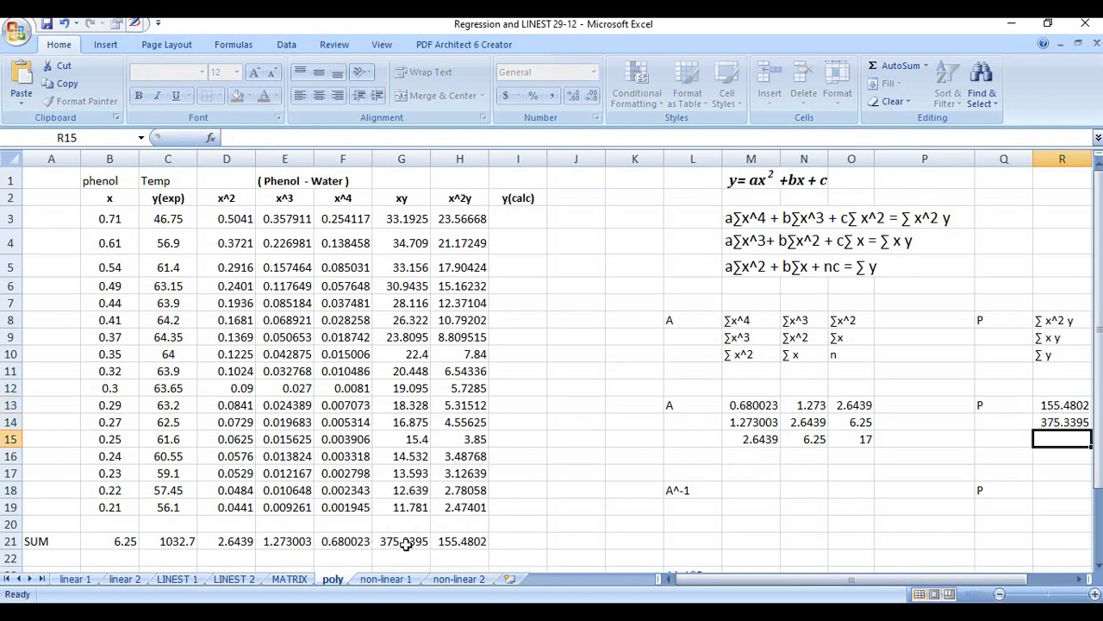
type("=")
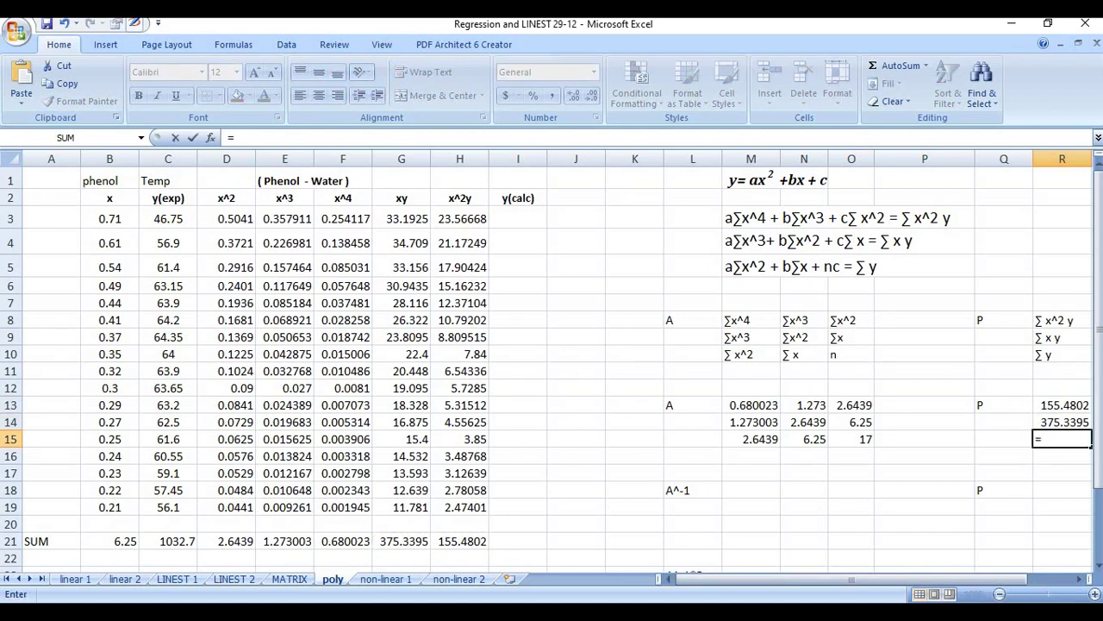
left_click(183, 541)
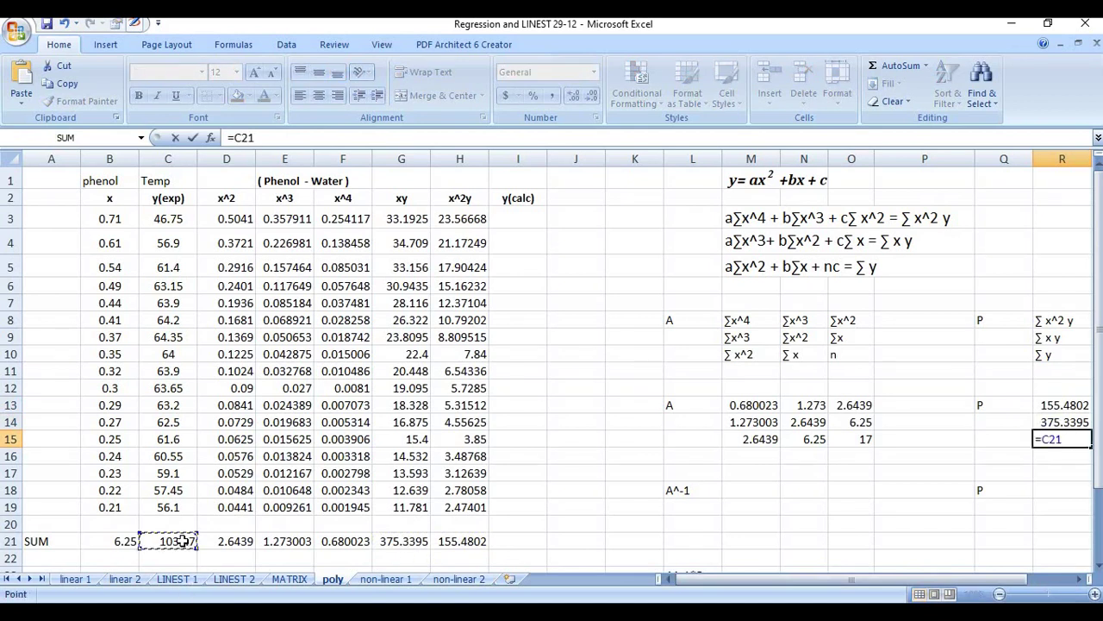
key("Return")
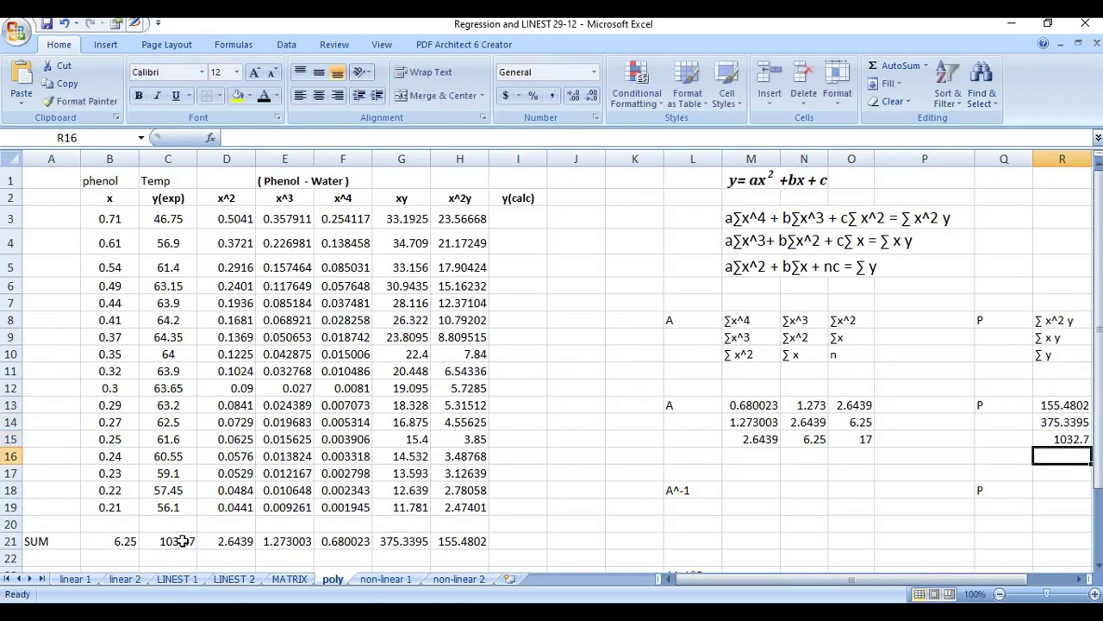
- Enter =MINVERSE(M13:O15) in M18 beside the A^-1 label
left_click(767, 488)
type("=")
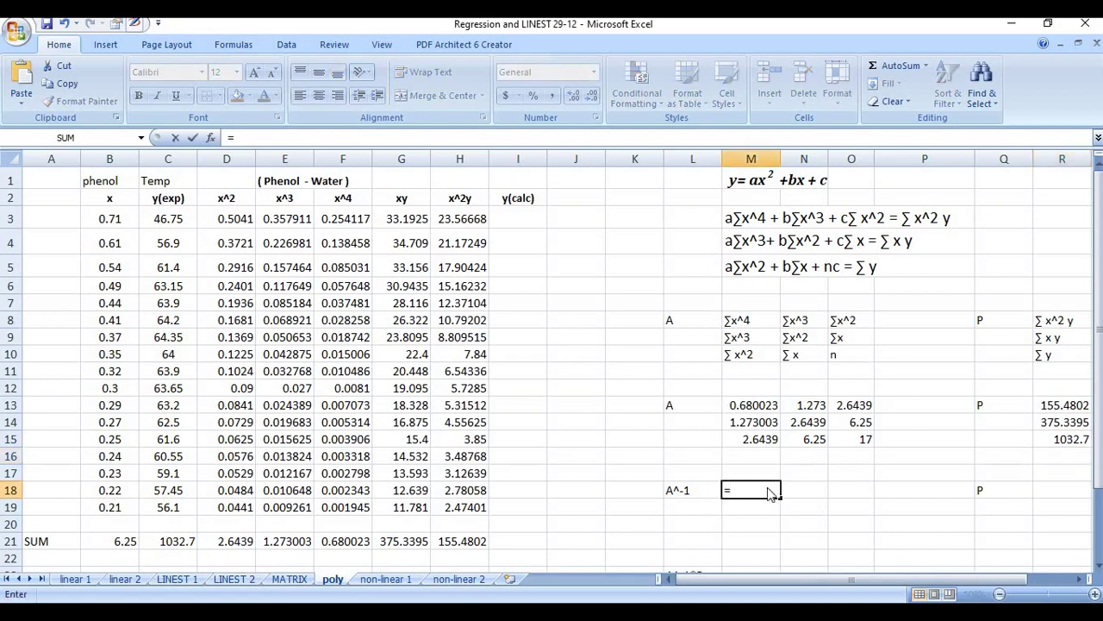
type("MI")
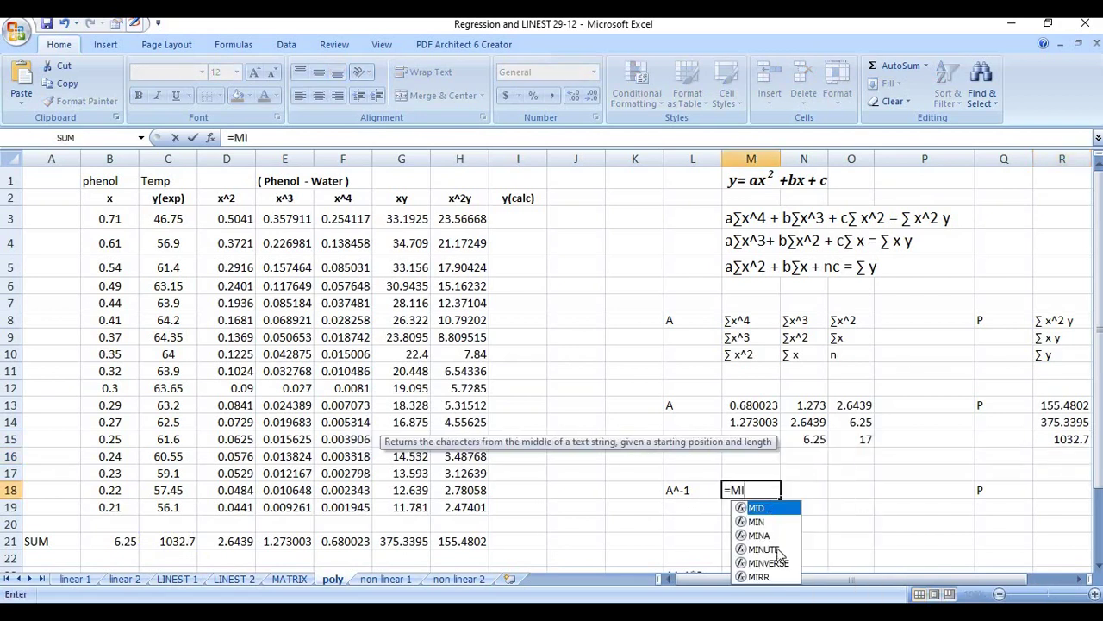
double_click(763, 562)
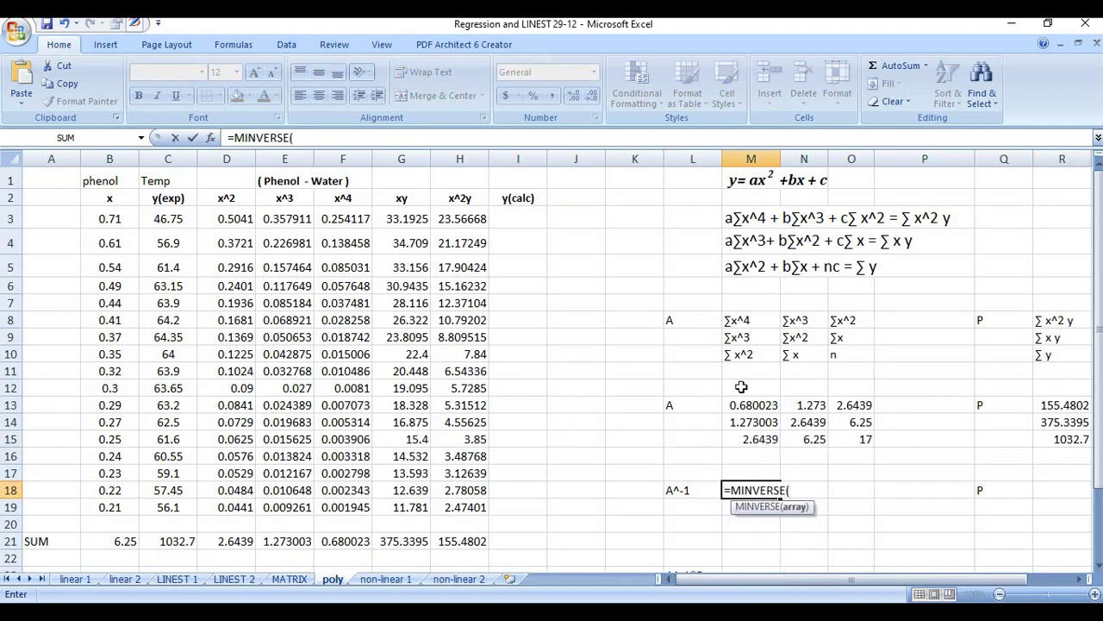
left_click_drag(746, 404, 859, 439)
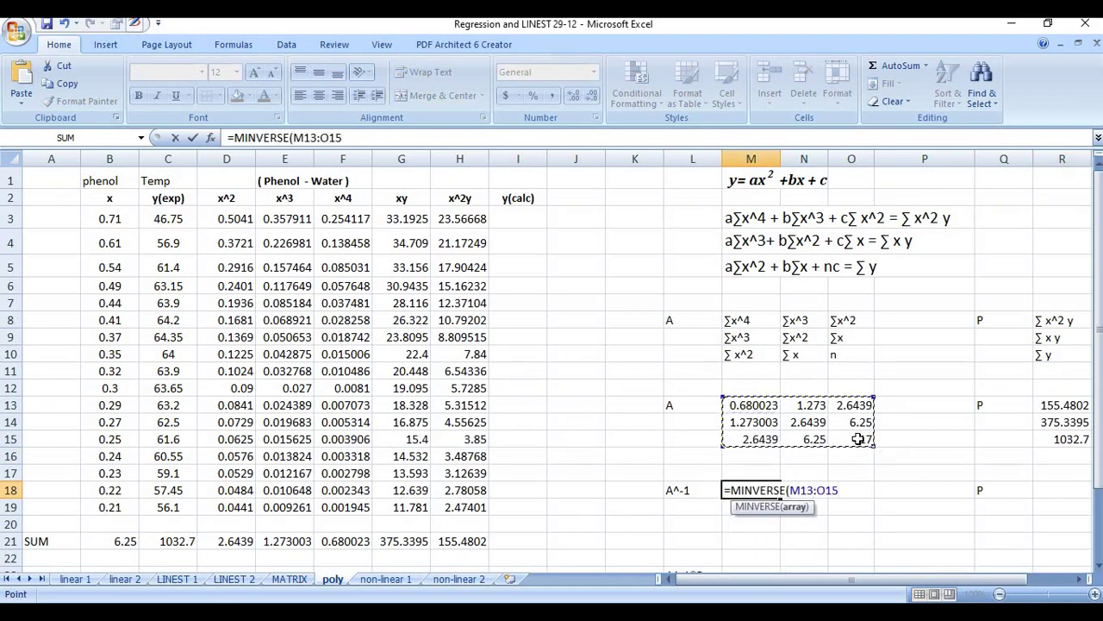
type(")")
key("Return")
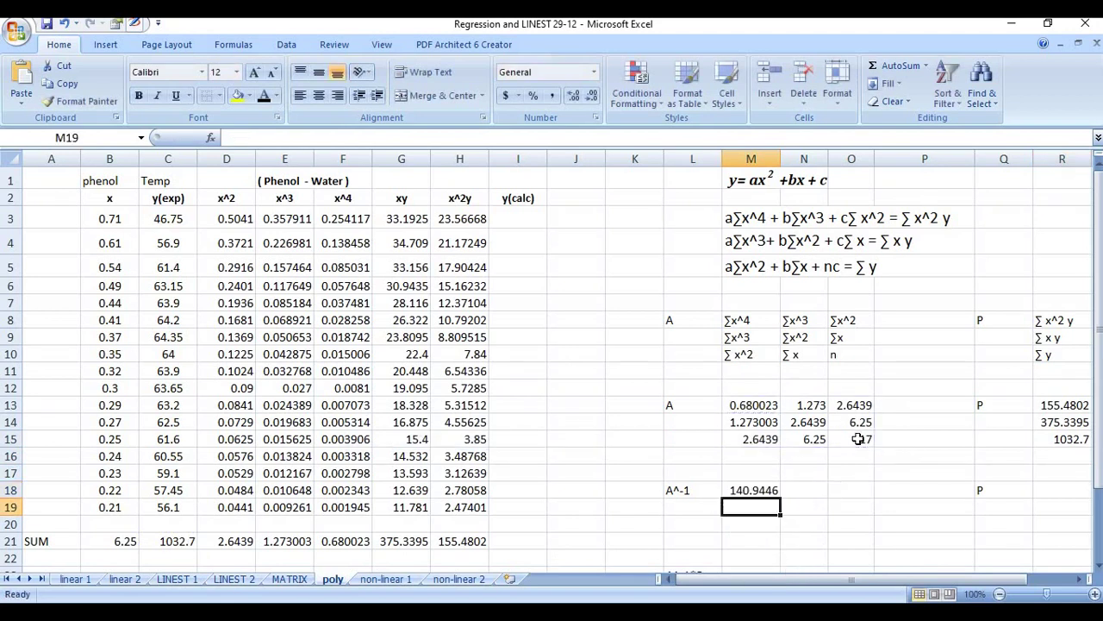
- Convert the MINVERSE formula into an array formula covering the 3×3 range M18:O20
left_click(747, 489)
key("shift+Right")
key("shift+Right")
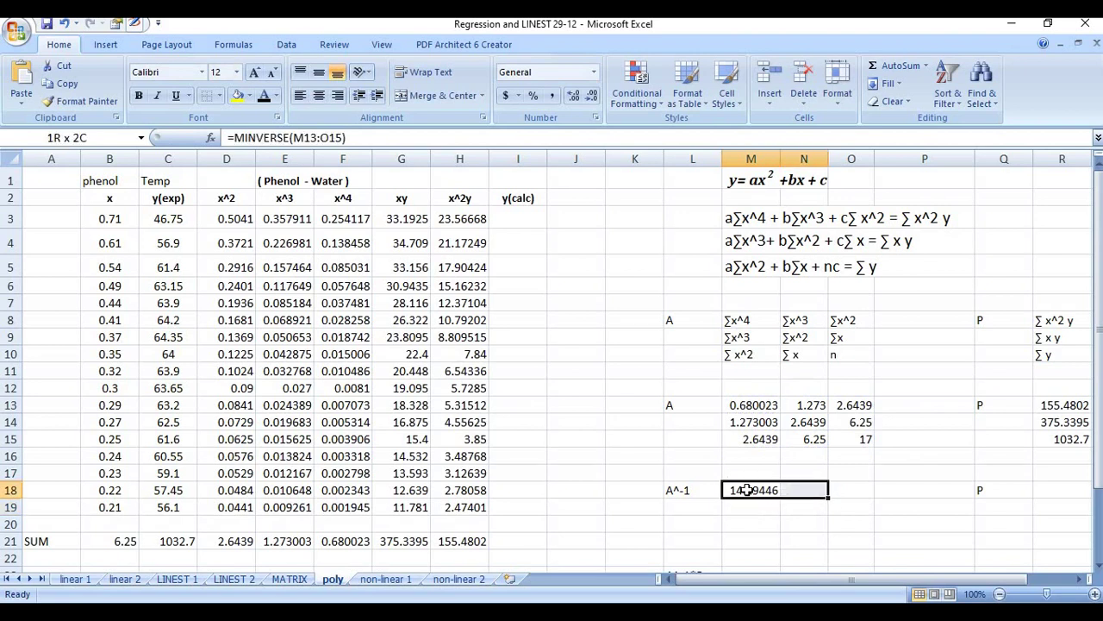
key("shift+Down")
key("shift+Down")
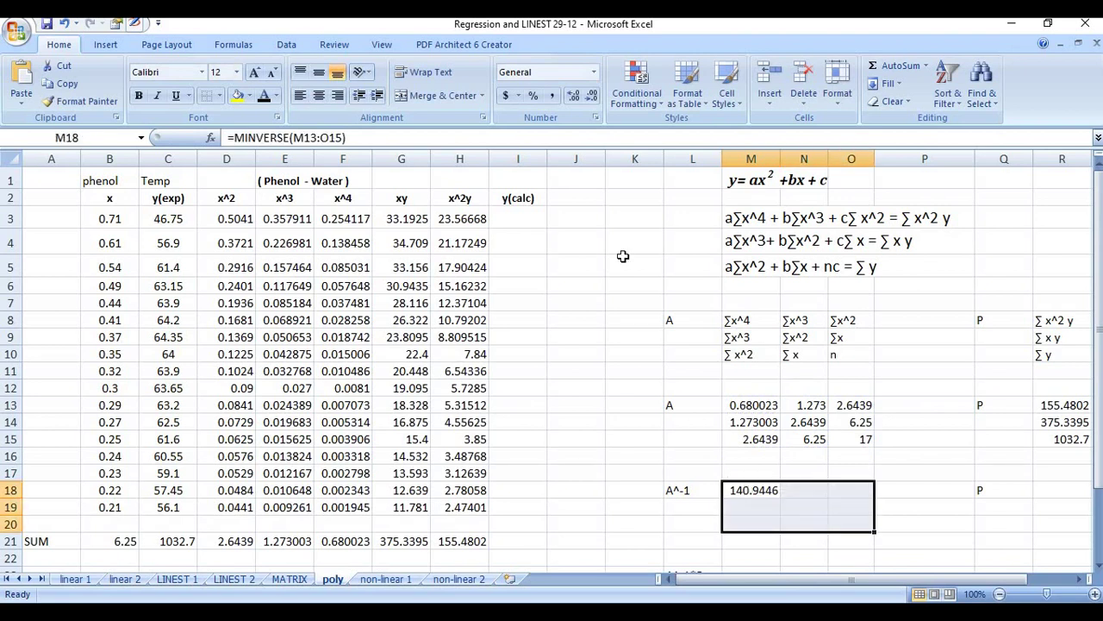
key("F2")
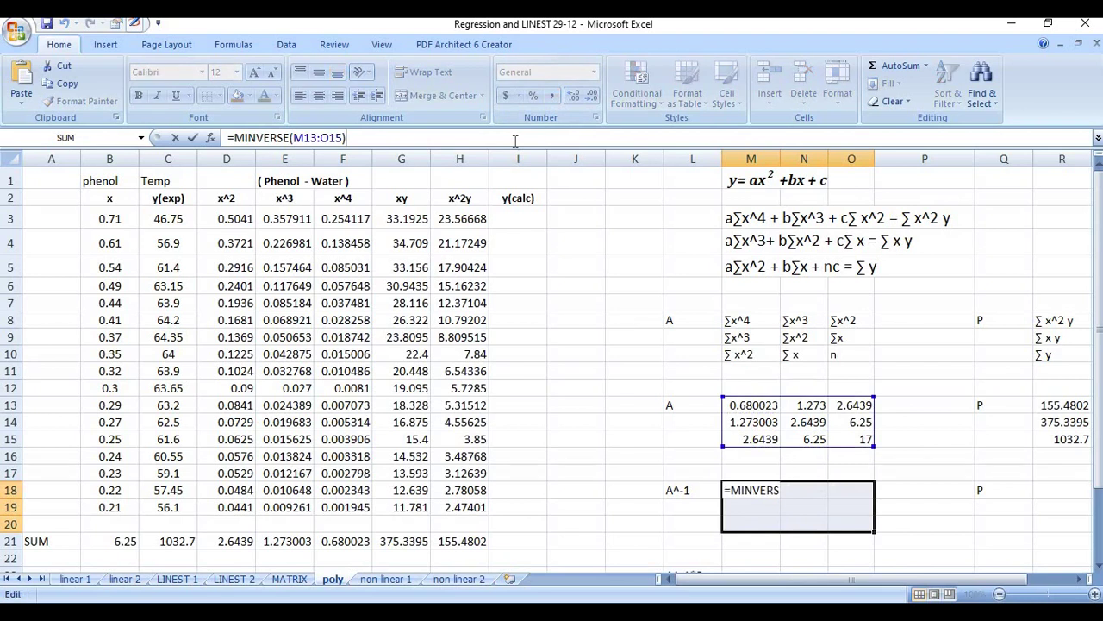
key("ctrl+shift+Return")
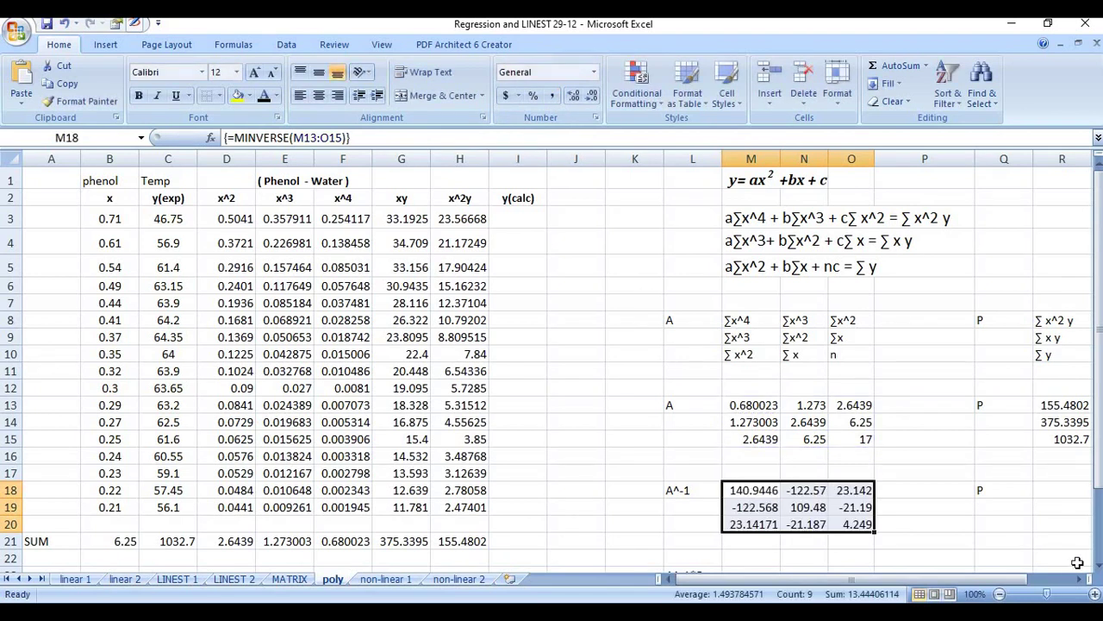
- Enter =MMULT(M18:O20,R13:R15) in M23 beside the A^-1*P label
scroll(1098, 571, "down", 1)
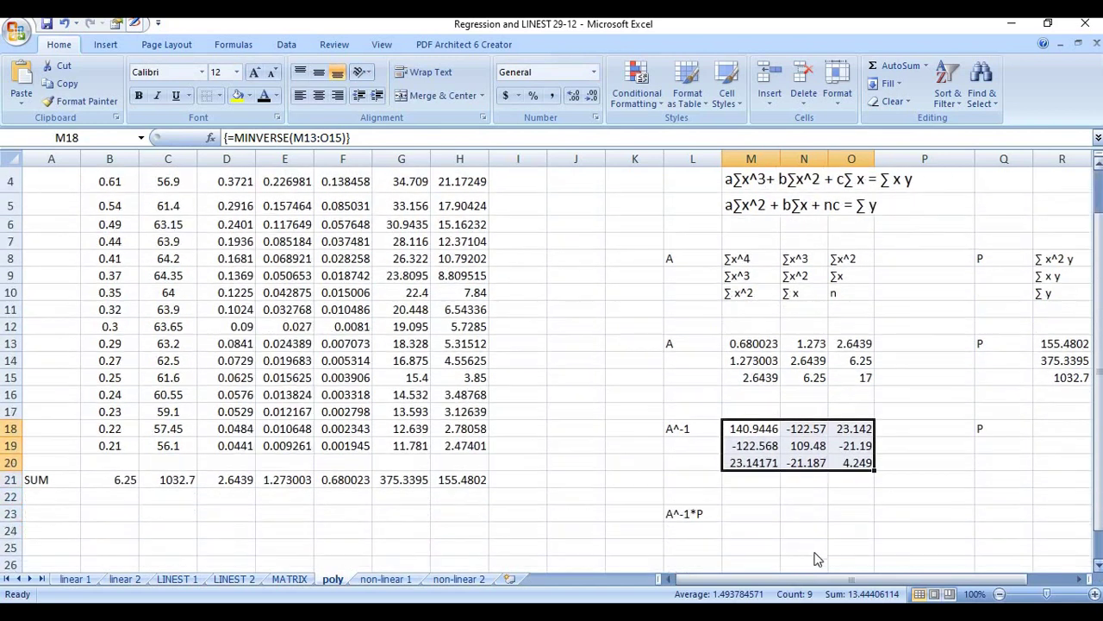
left_click(760, 512)
type("=")
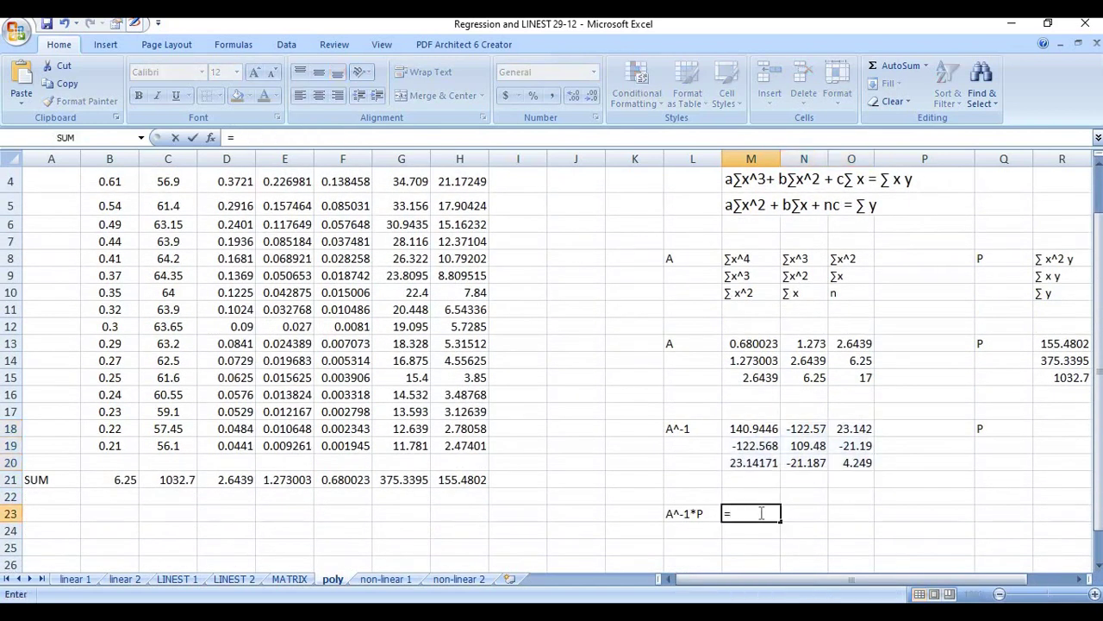
type("MM")
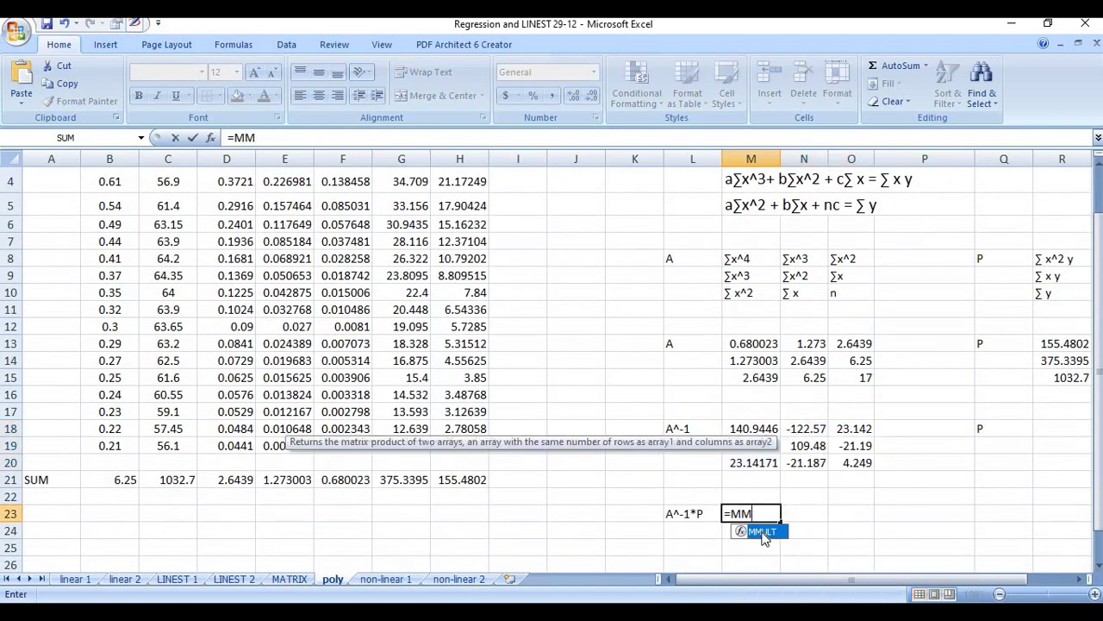
double_click(762, 532)
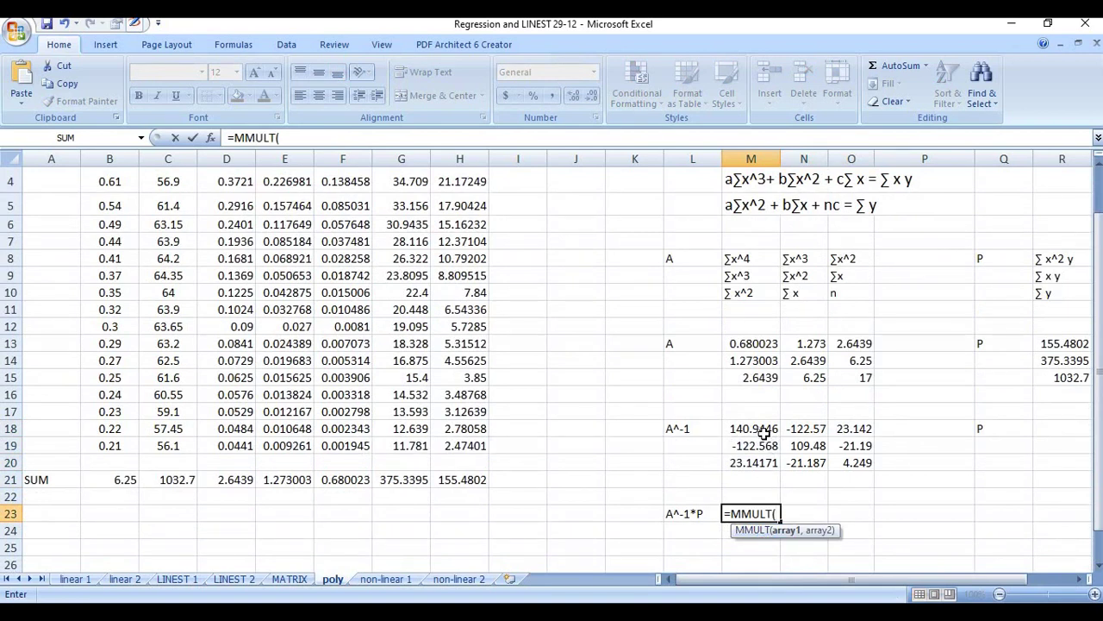
left_click_drag(763, 433, 850, 463)
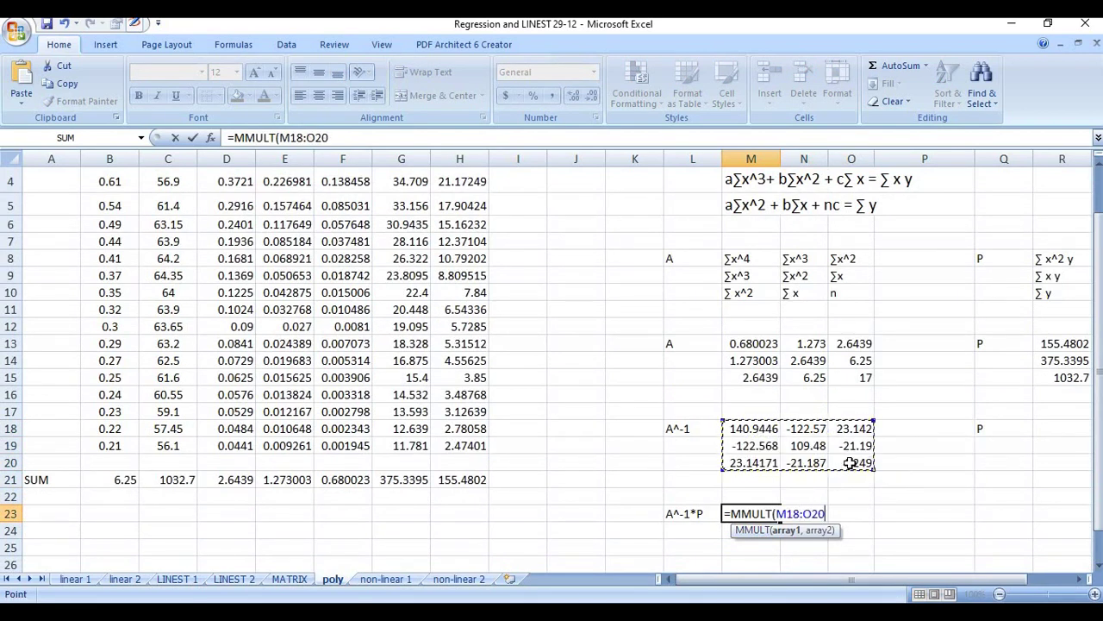
type(",")
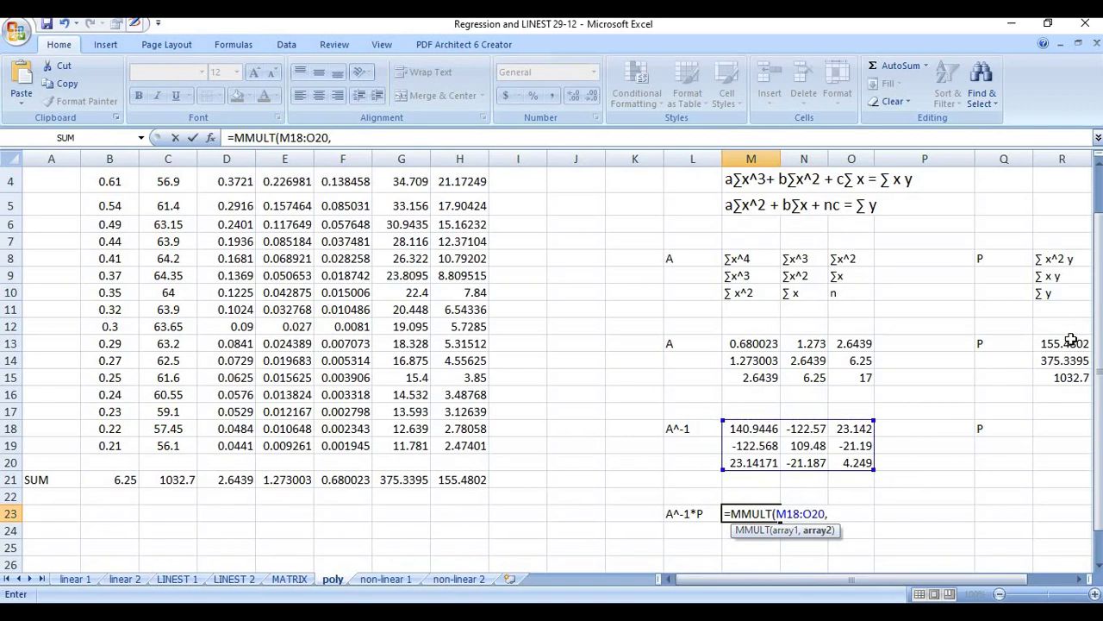
left_click_drag(1071, 339, 1076, 376)
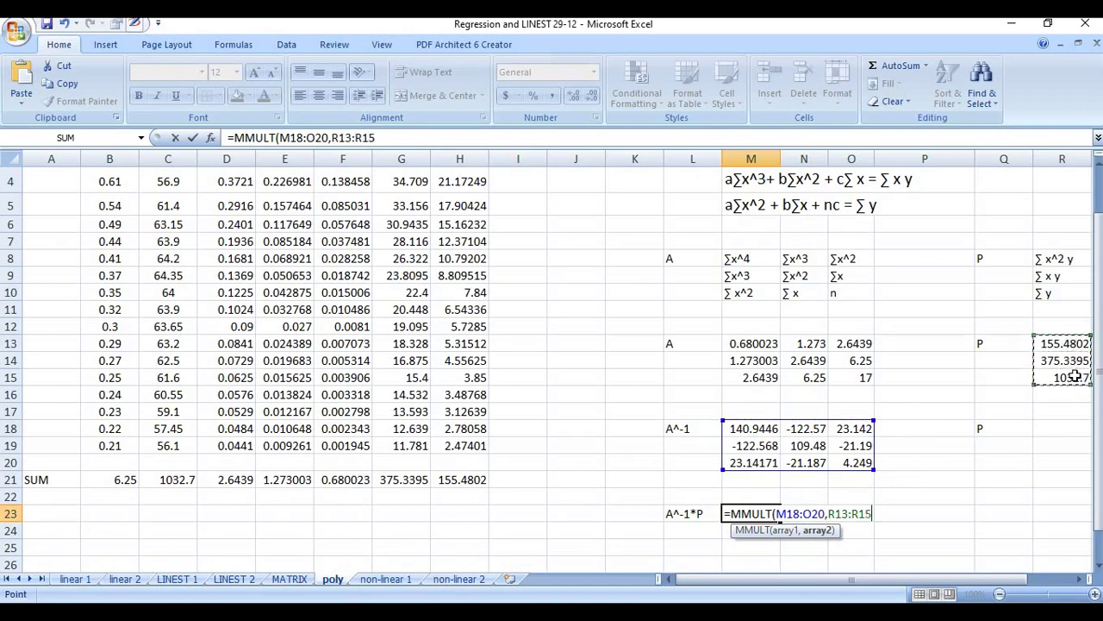
type(")")
key("Return")
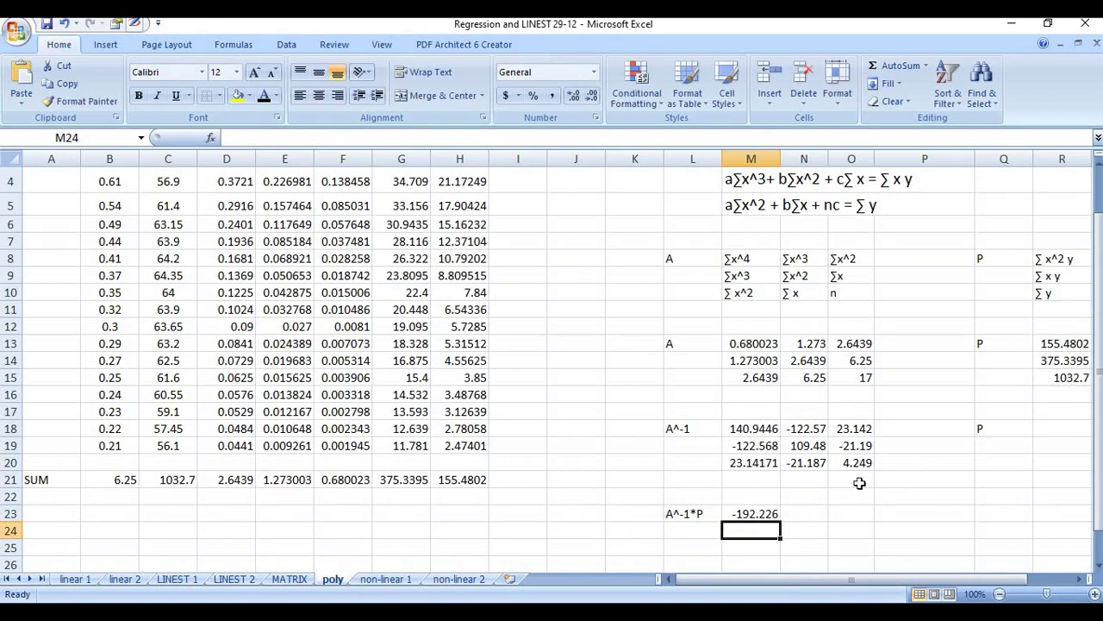
- Convert the MMULT formula into an array formula covering M23:M25 for the three polynomial coefficients
left_click(766, 514)
key("shift+Down")
key("shift+Down")
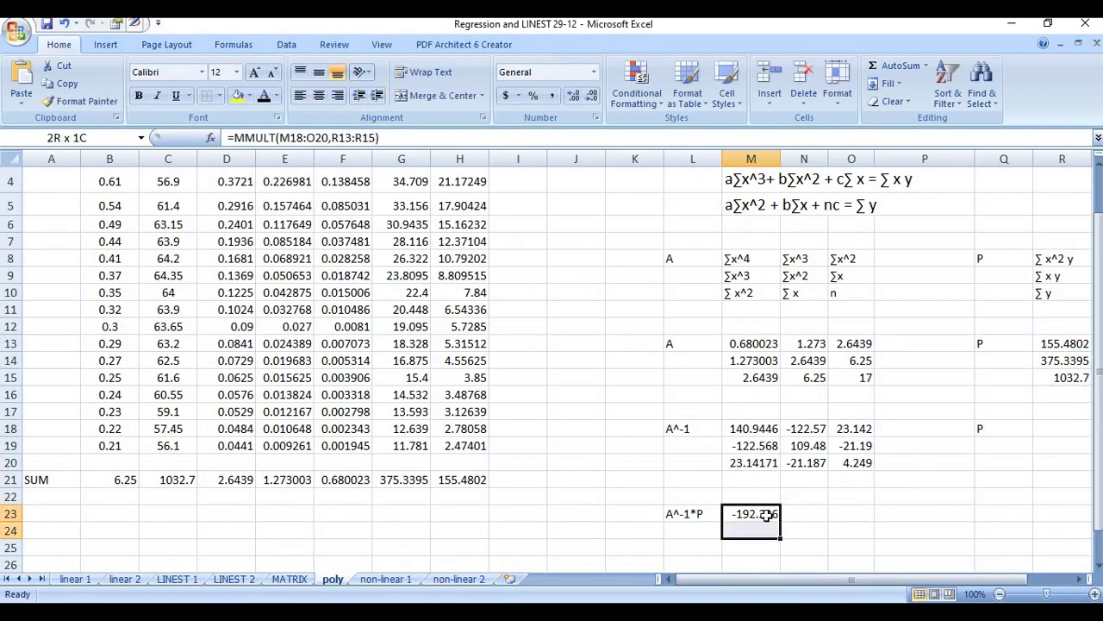
left_click(449, 136)
key("ctrl+shift+Return")
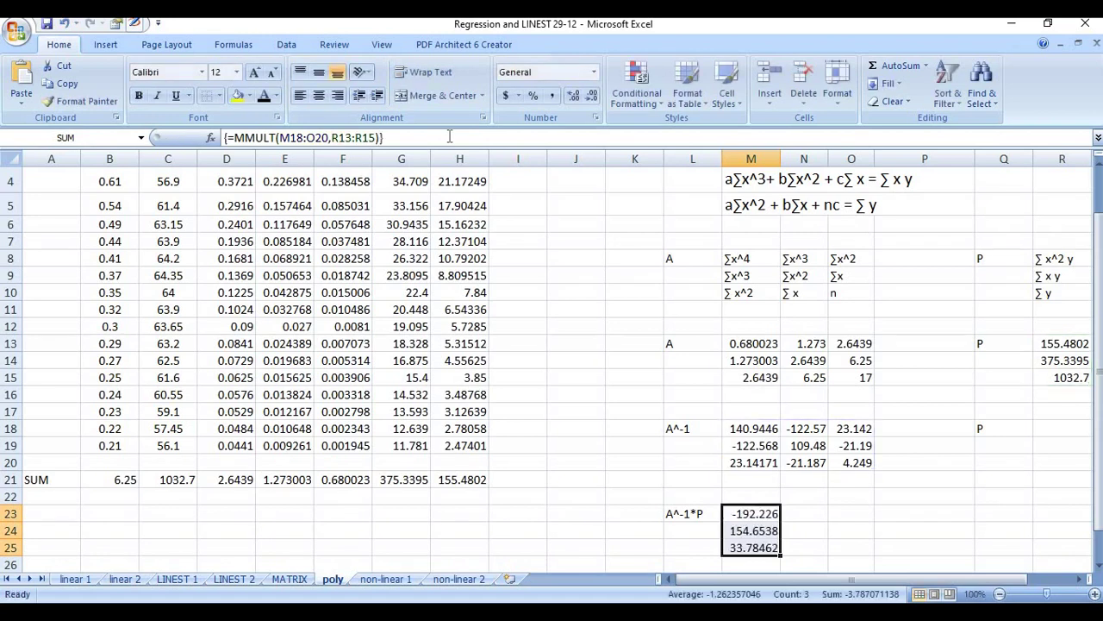
- Label the three A^-1*P results as a, b and c in cells O23, O24 and O25
left_click(818, 512)
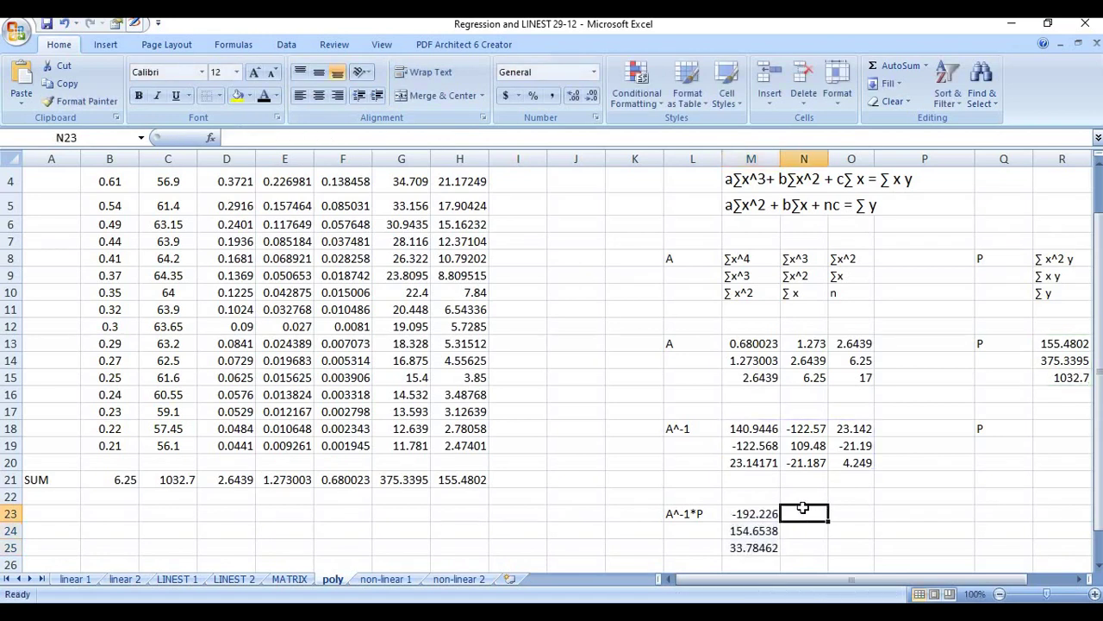
left_click(842, 516)
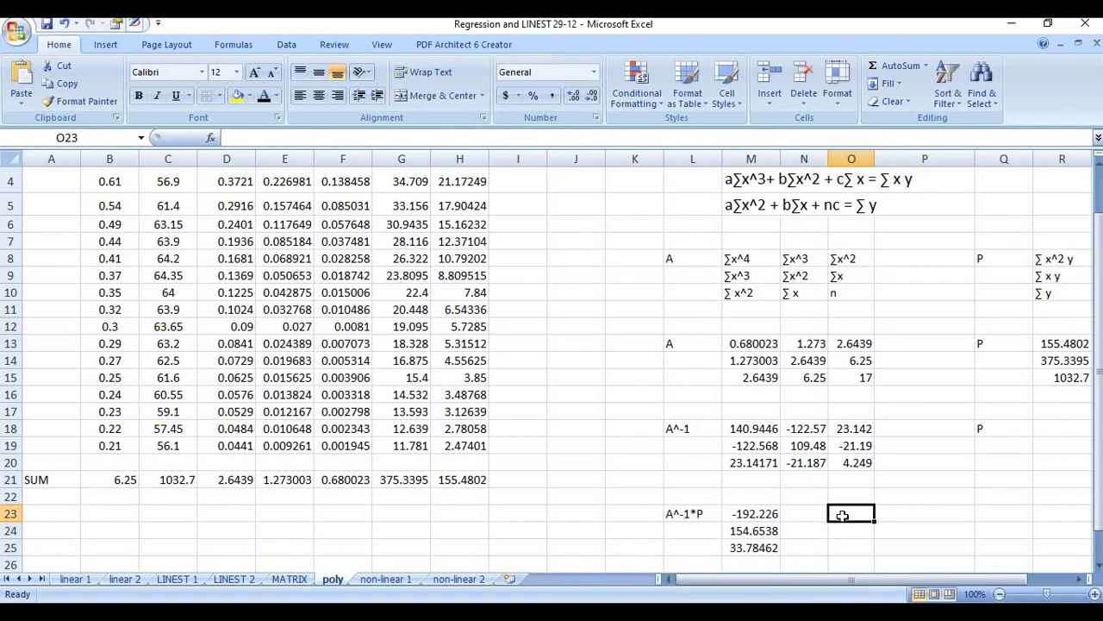
type("a")
key("Return")
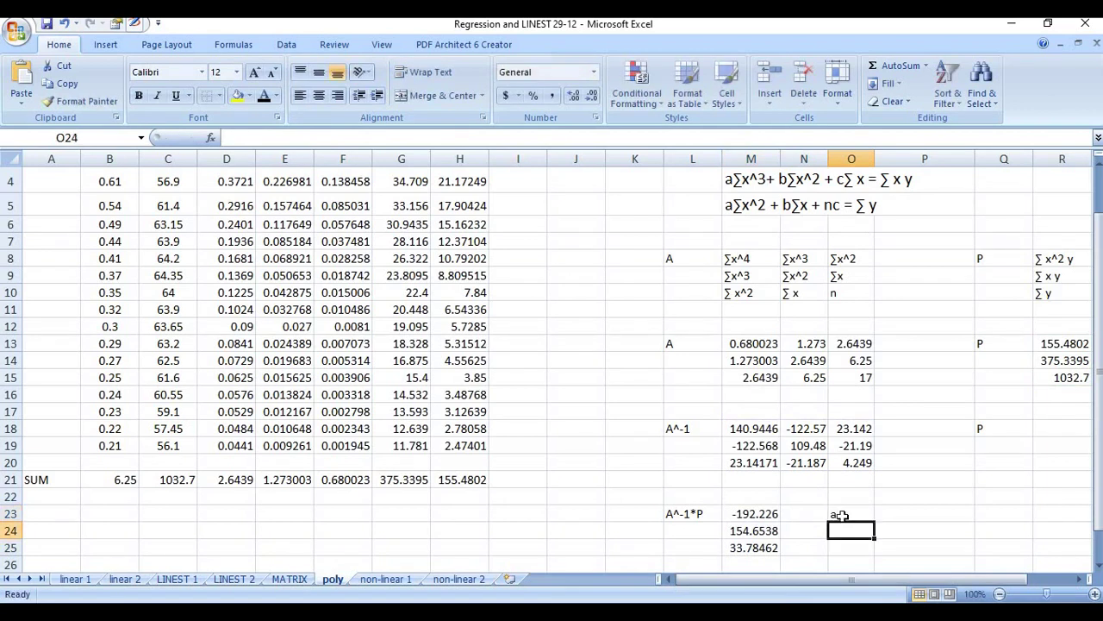
type("b")
key("Return")
type("c")
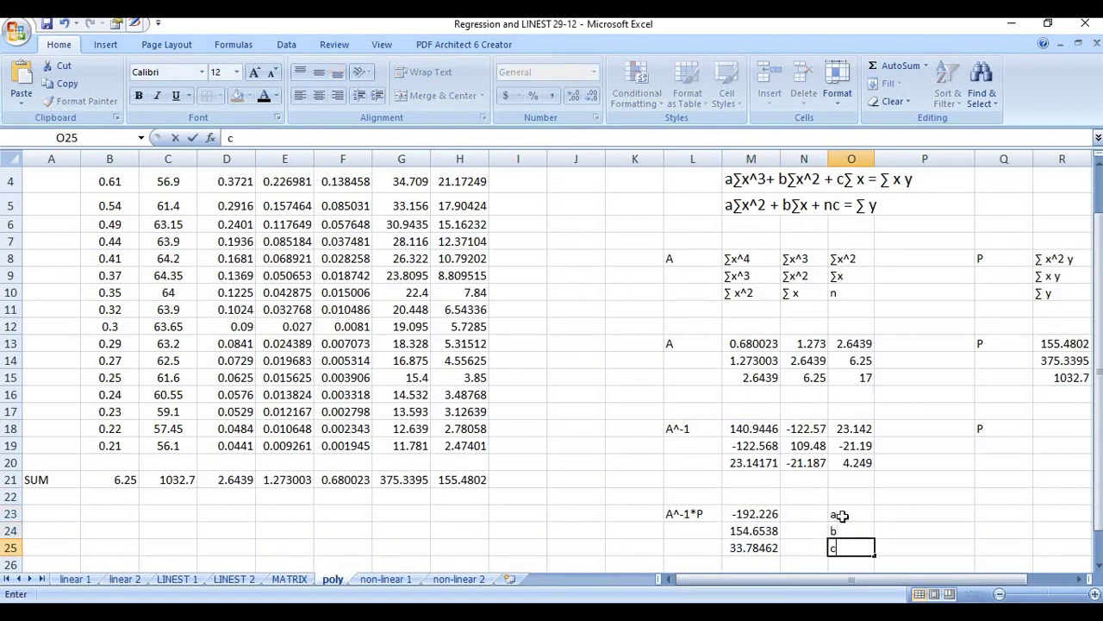
- Merge and center cells A28:E28 below the data table
scroll(482, 432, "down", 2)
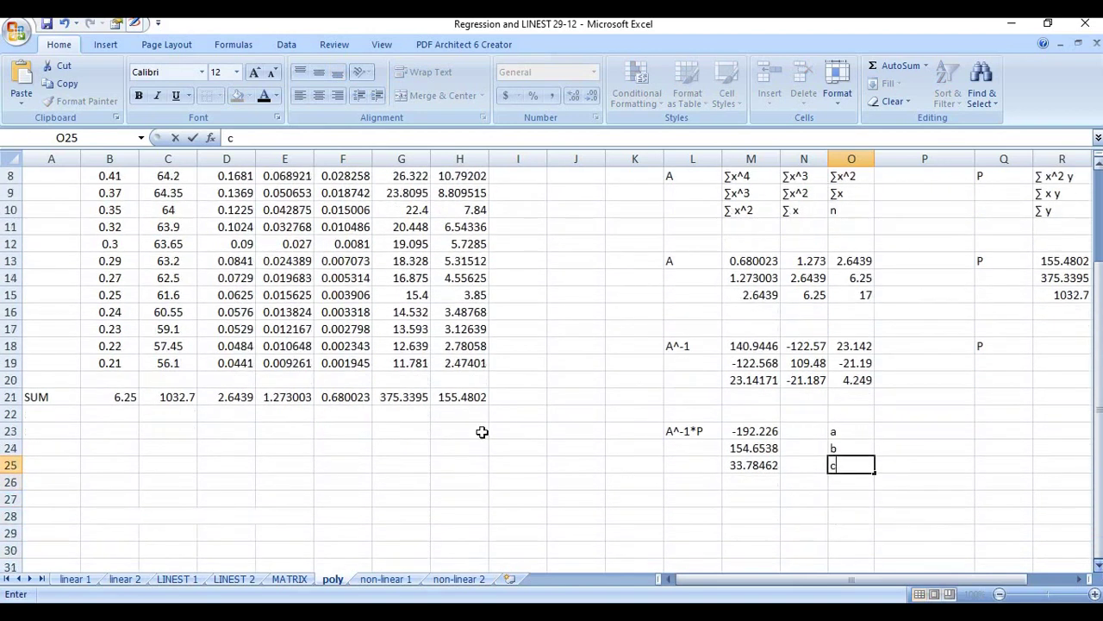
left_click(77, 515)
left_click_drag(77, 516, 261, 516)
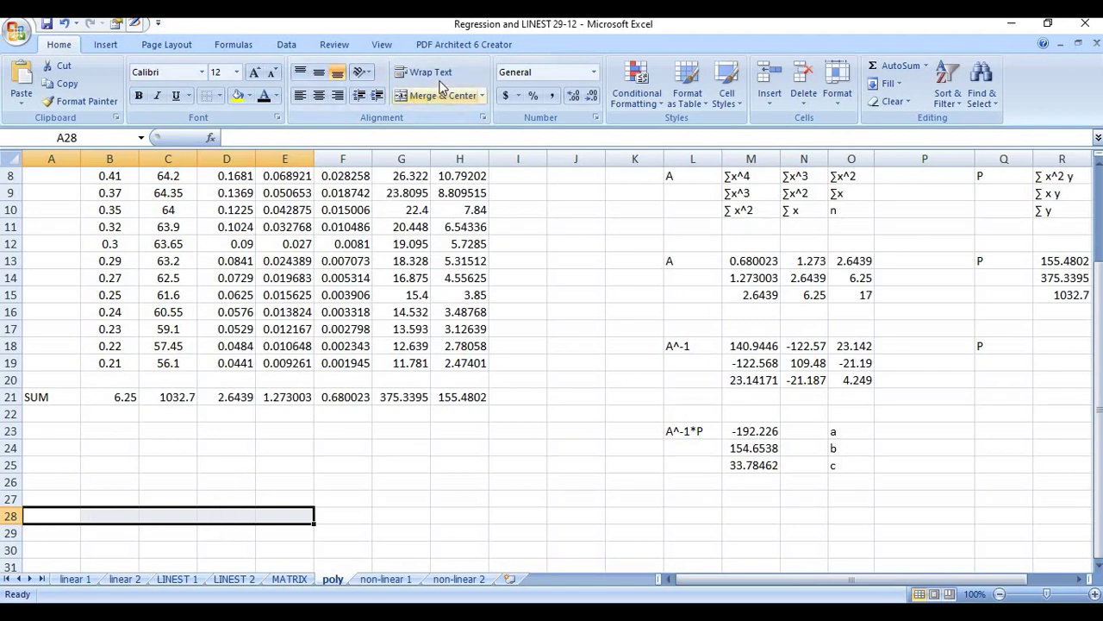
left_click(440, 95)
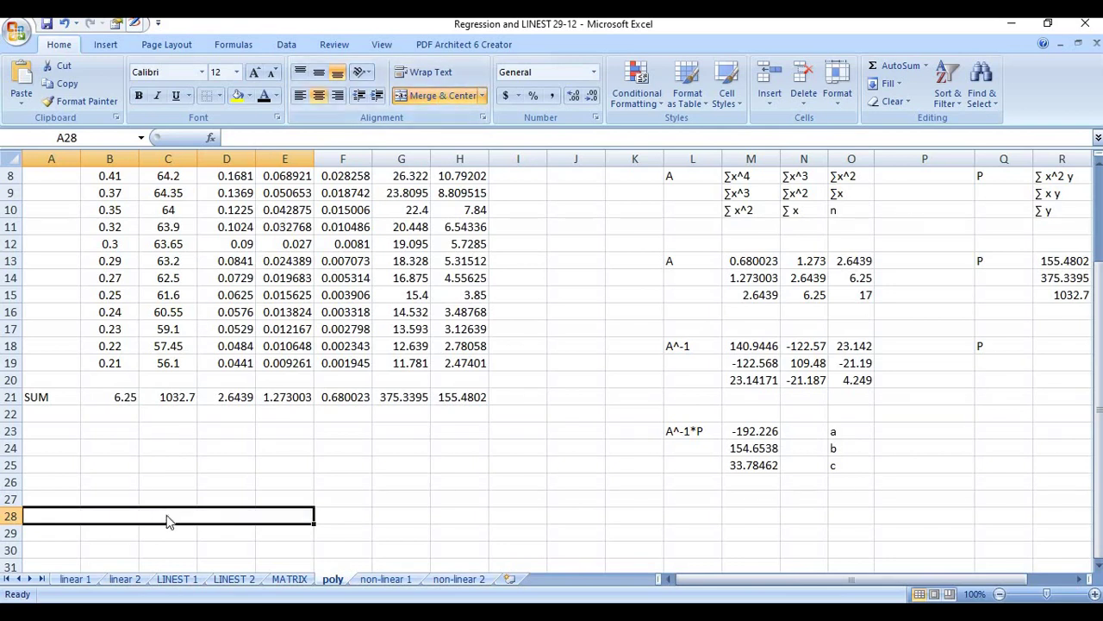
- Enter the fitted equation y=-192.226x^2+154.6538x+33.78462 as text in the merged cell A28
type("y=-")
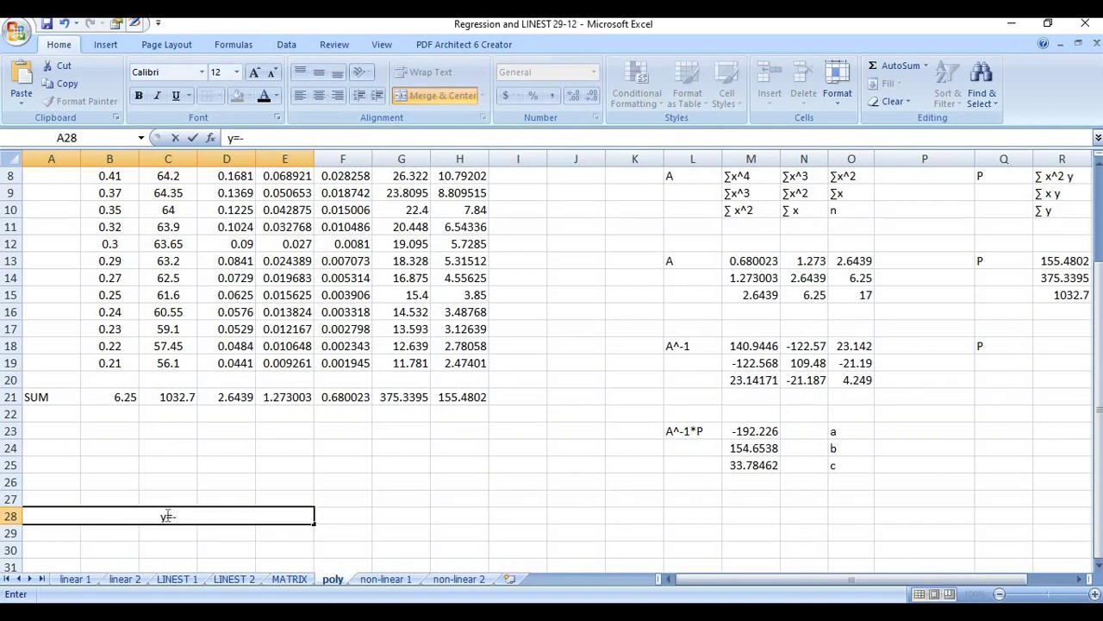
type("192")
type(".226")
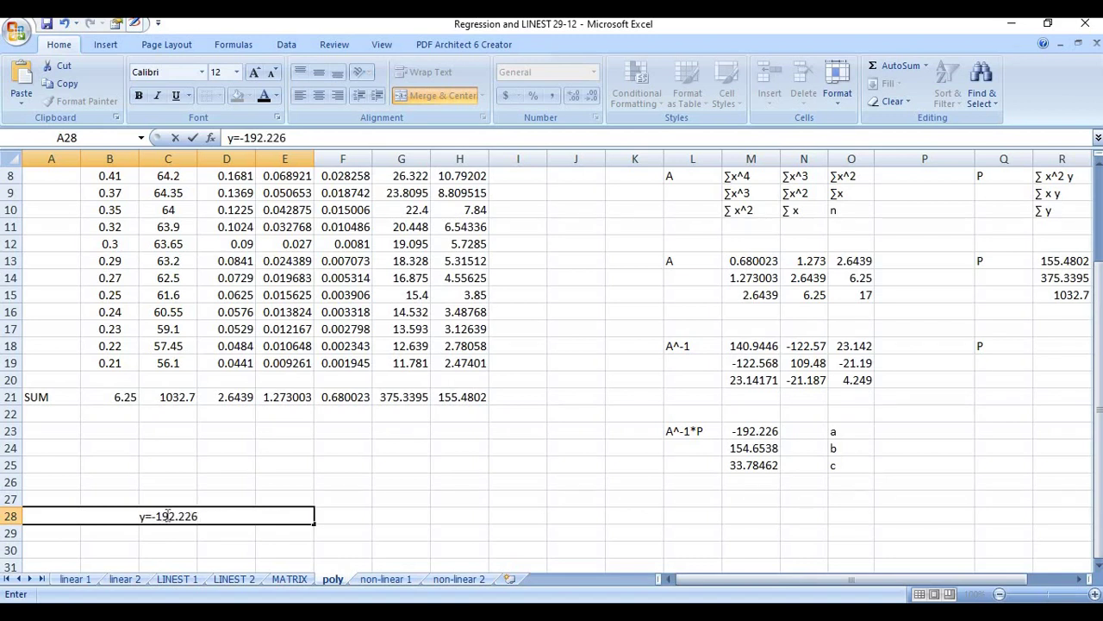
type("x^2+")
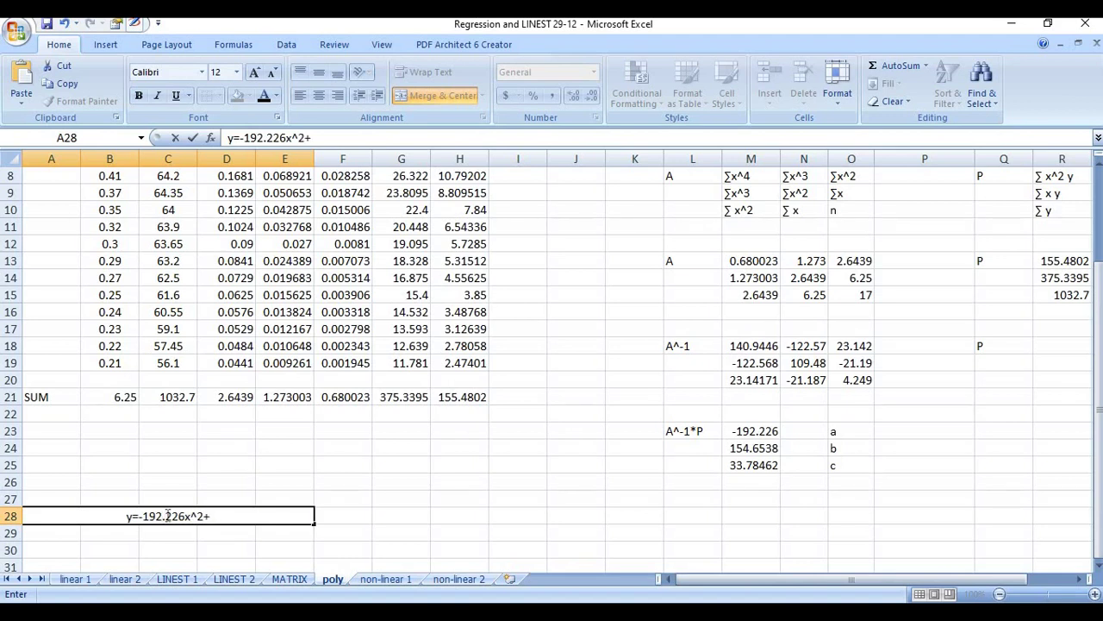
type("154")
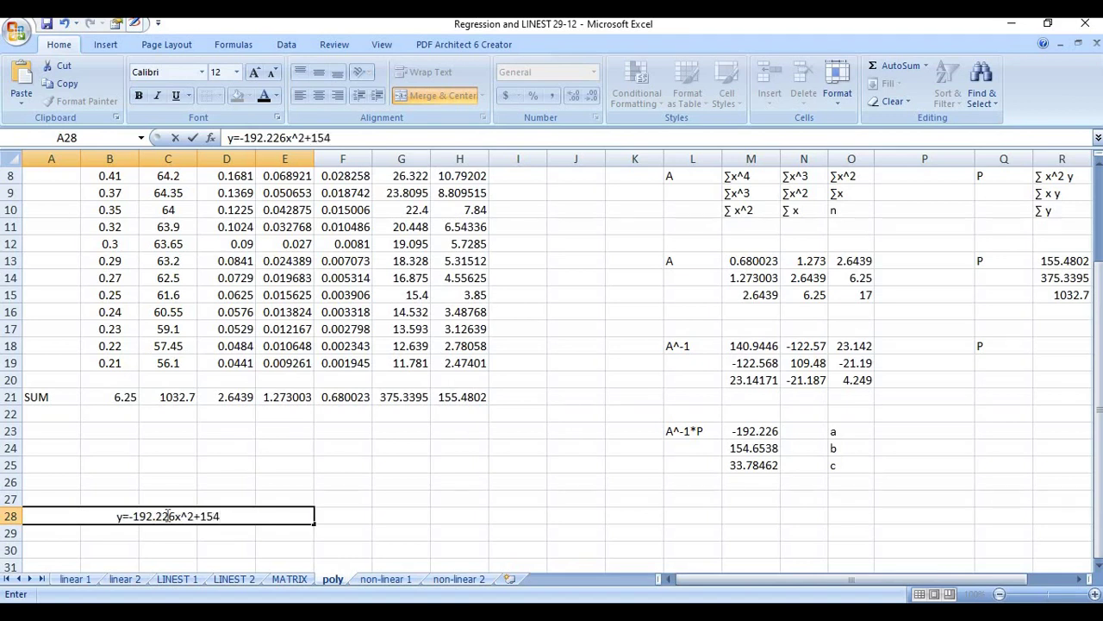
type(".653")
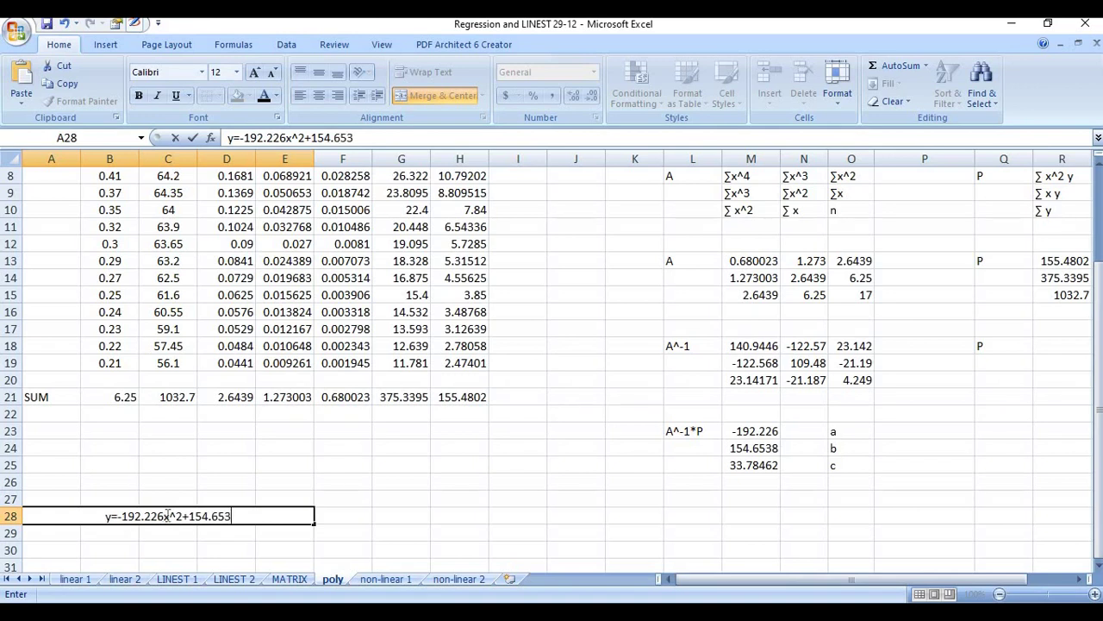
type("8x")
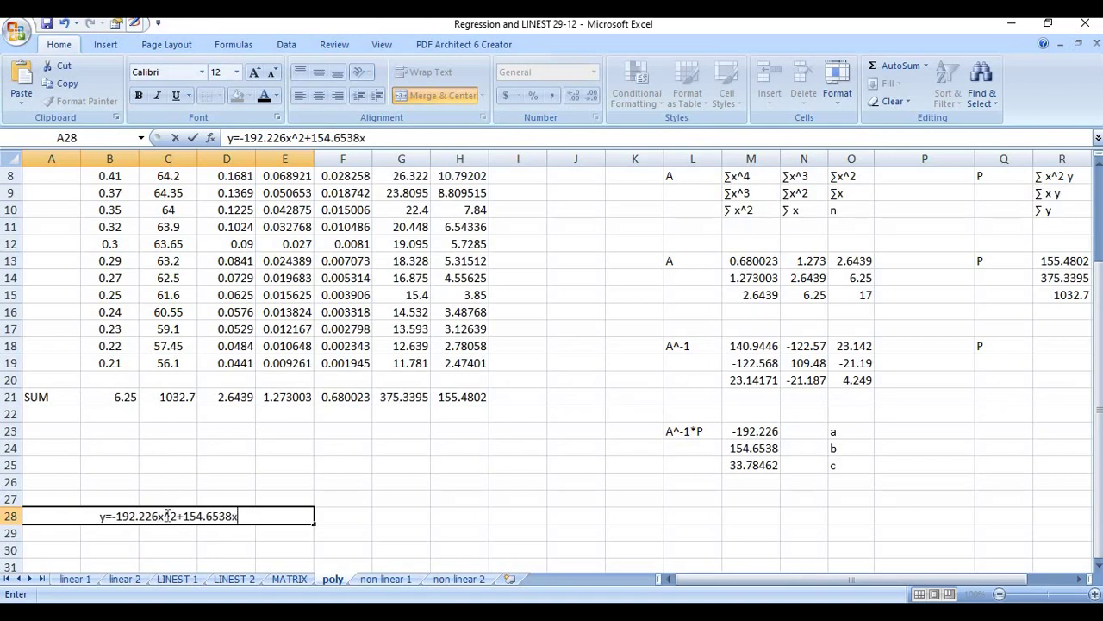
type("+")
type("33")
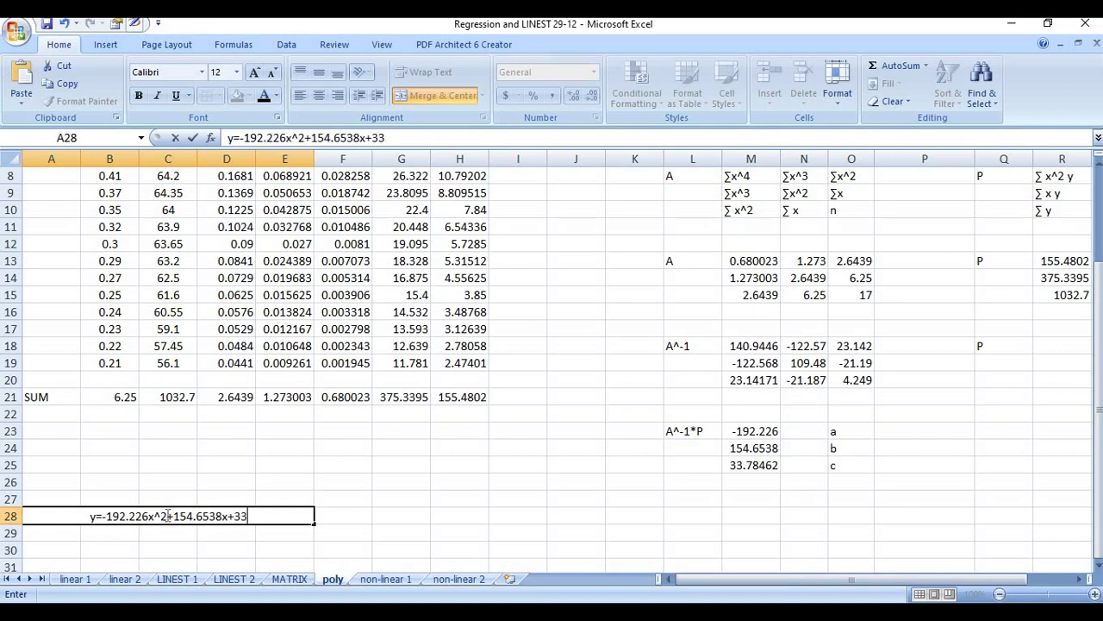
type(".78")
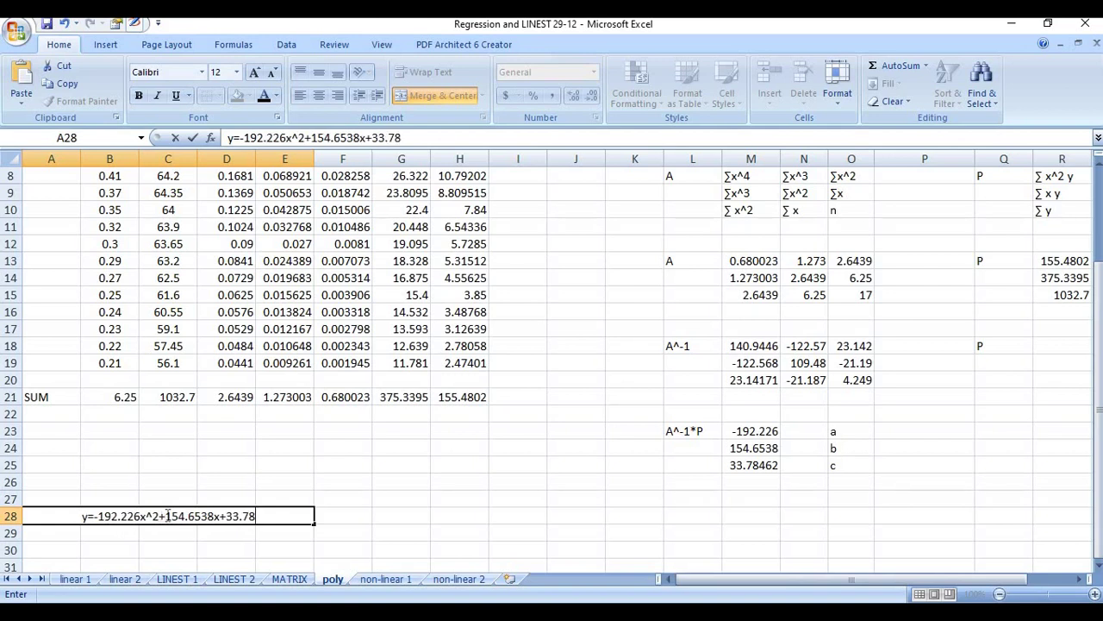
type("462")
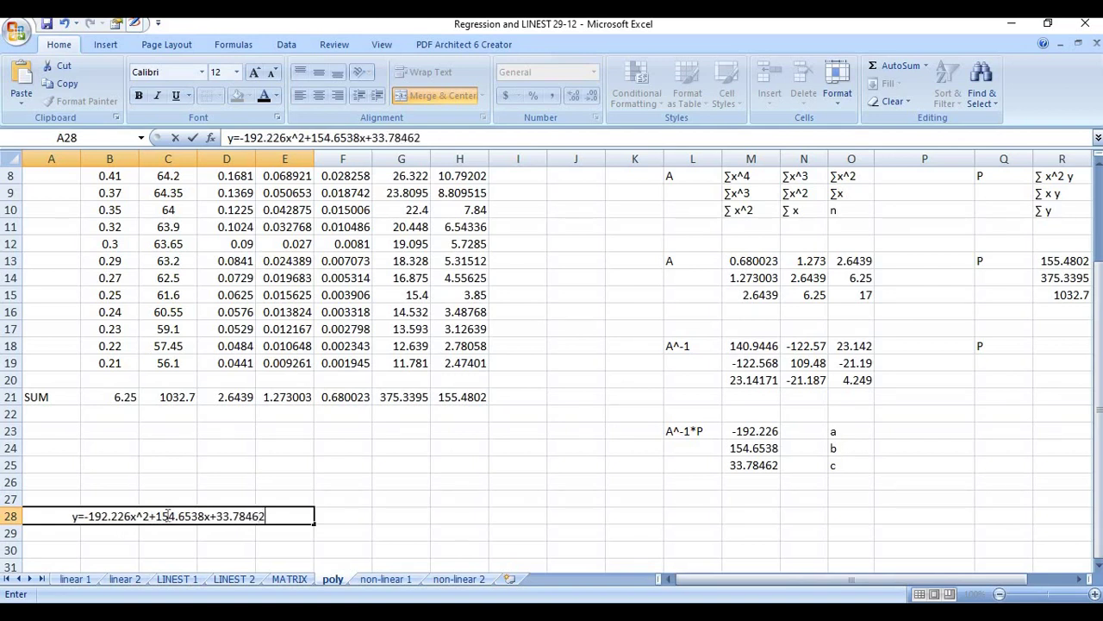
left_click(411, 533)
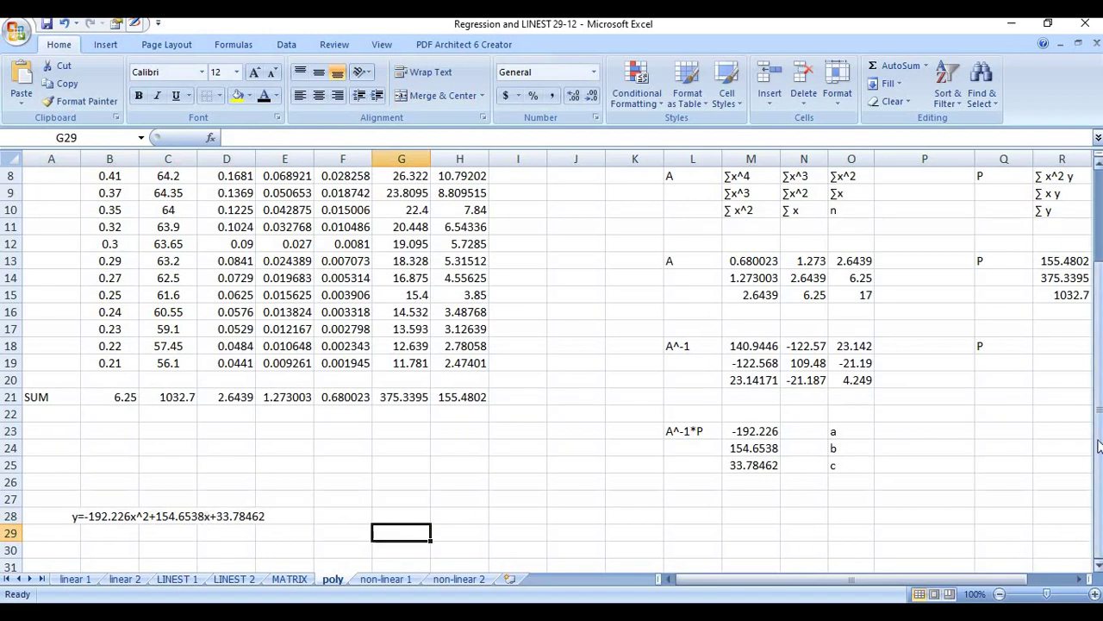
- Insert a markers-only scatter chart of the x and y(exp) data in B3:C19
left_click_drag(1099, 445, 1099, 431)
left_click(285, 218)
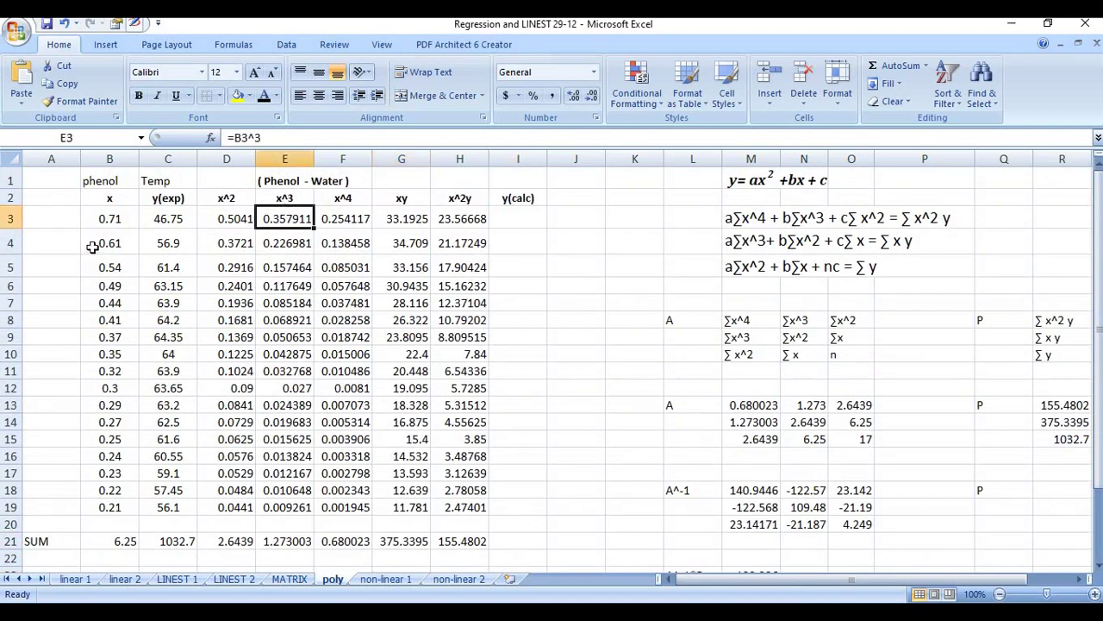
left_click_drag(101, 219, 143, 481)
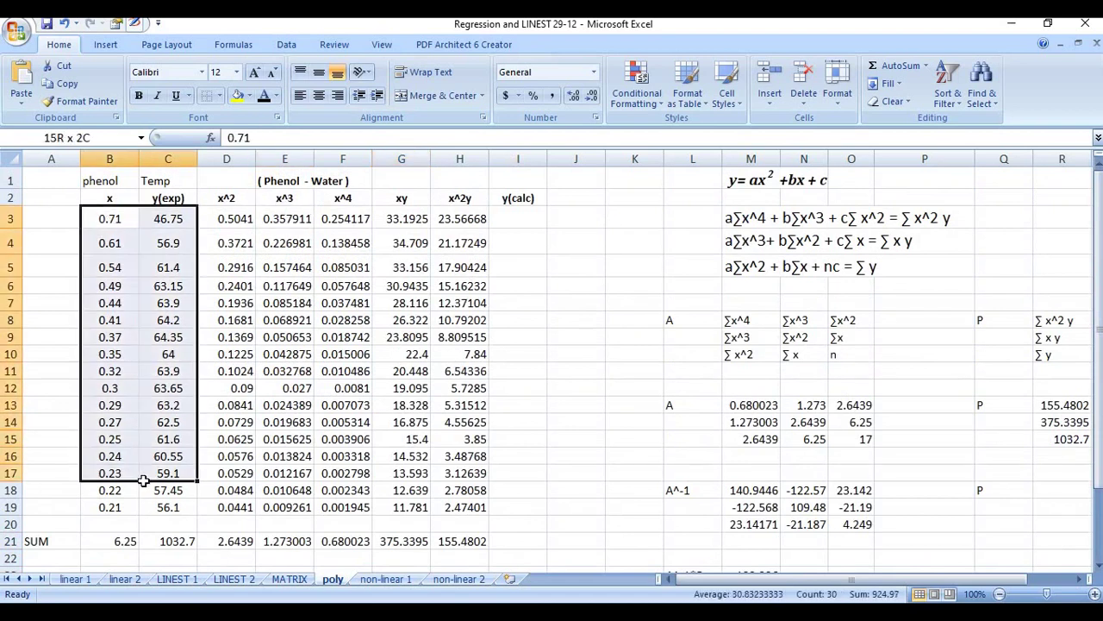
left_click(169, 508, "shift")
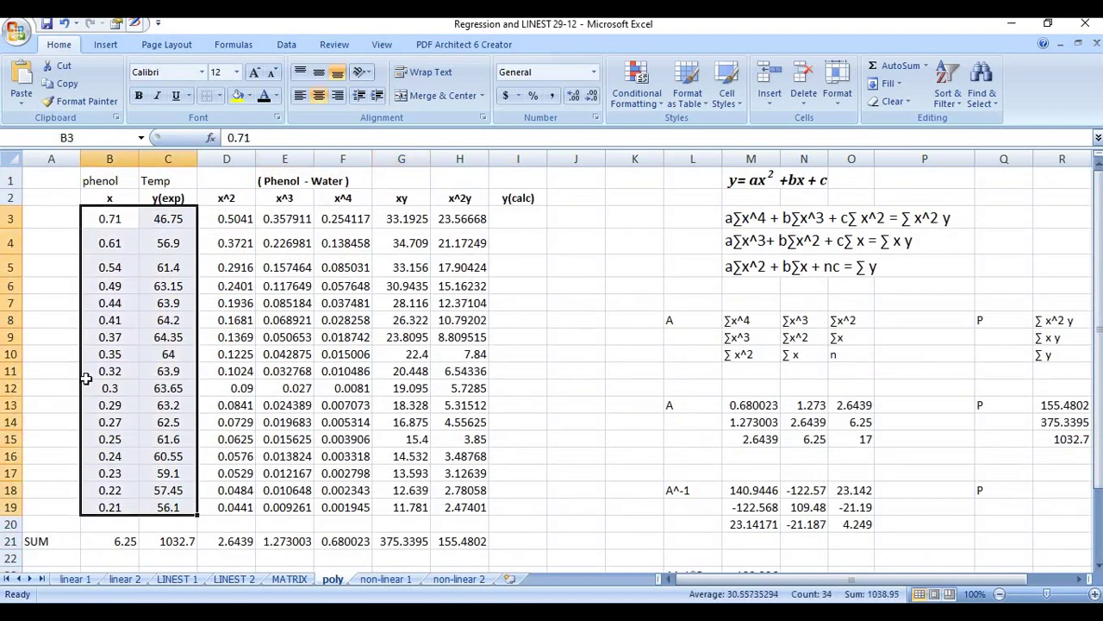
left_click(104, 46)
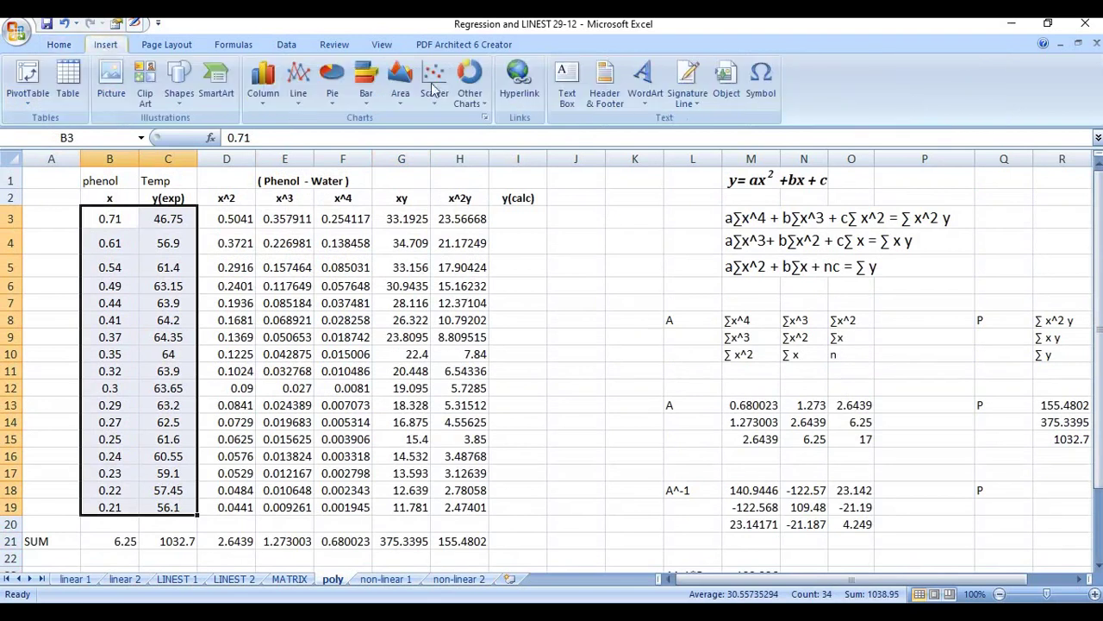
left_click(439, 95)
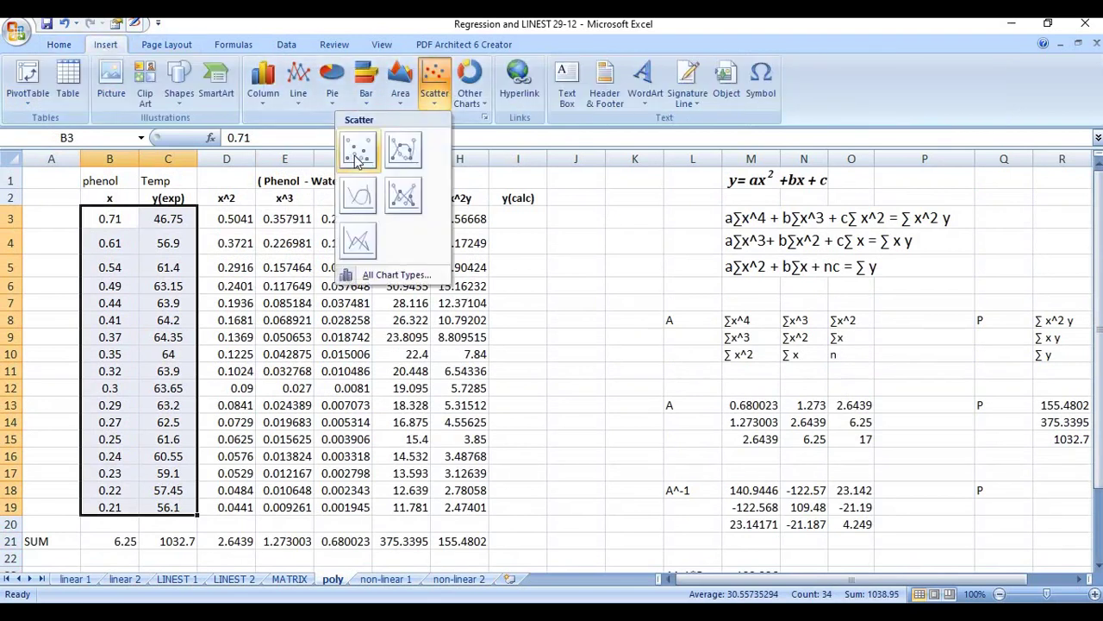
left_click(361, 153)
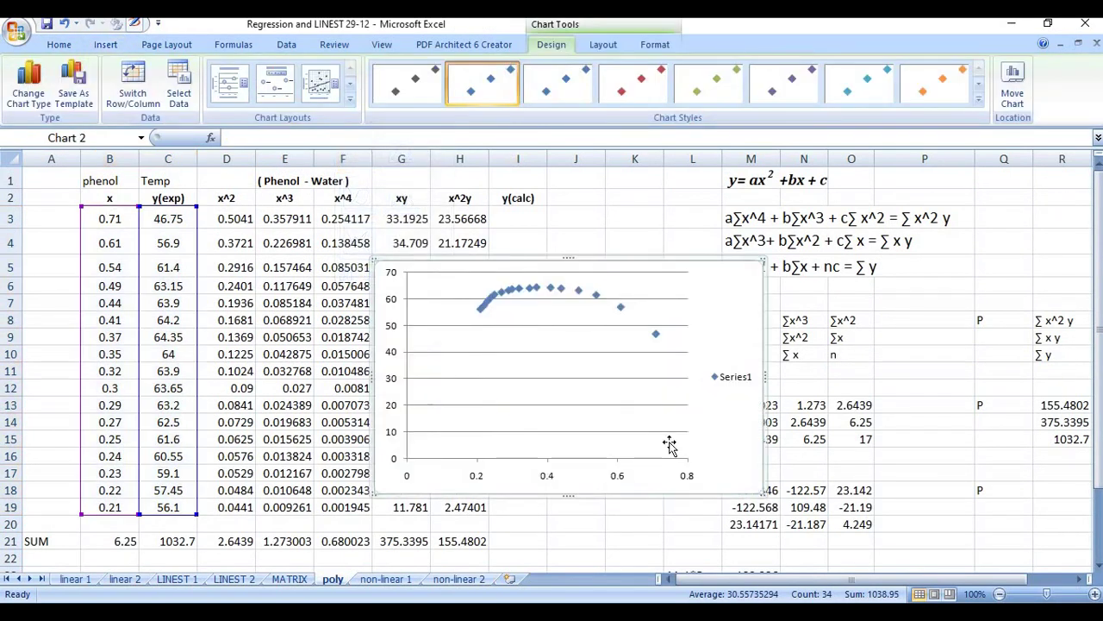
- Delete the legend and the horizontal gridlines from the scatter chart
left_click(724, 381)
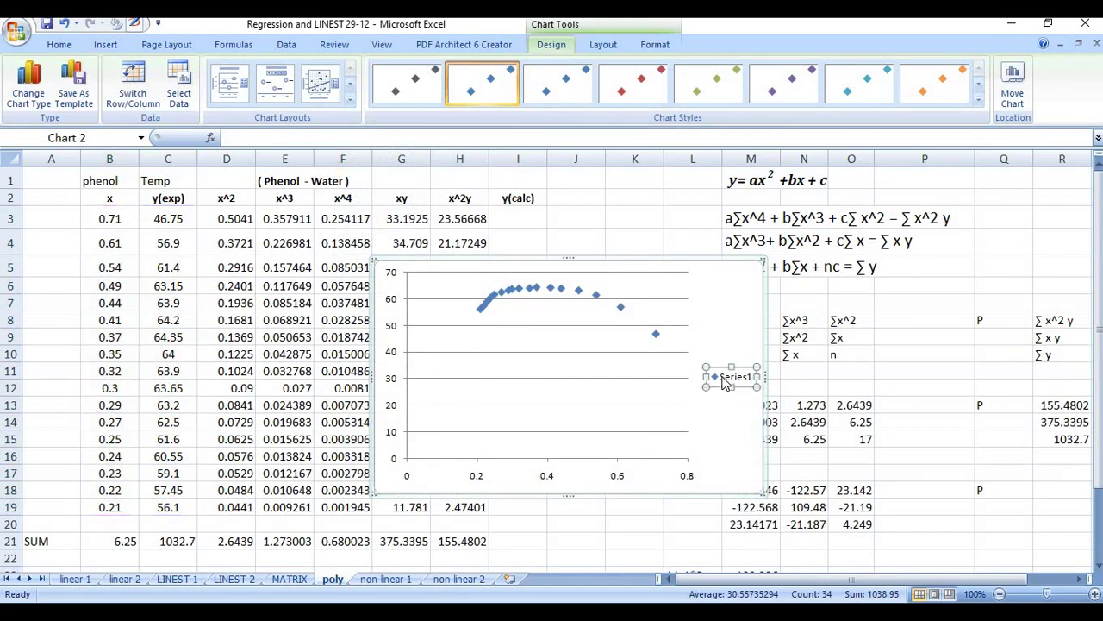
key("Delete")
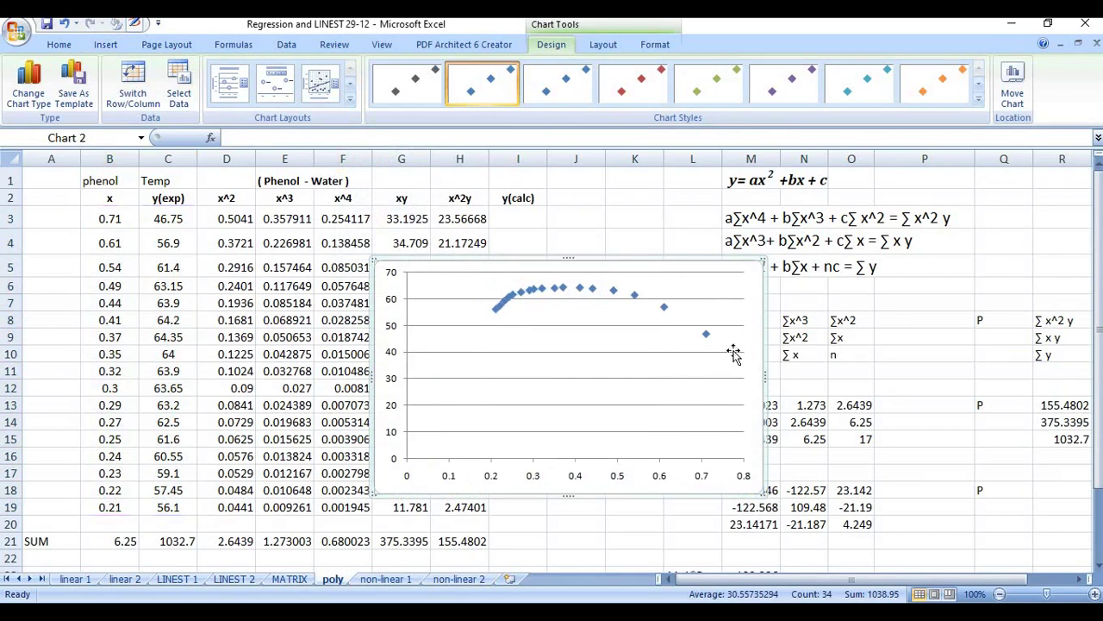
left_click(735, 354)
key("Delete")
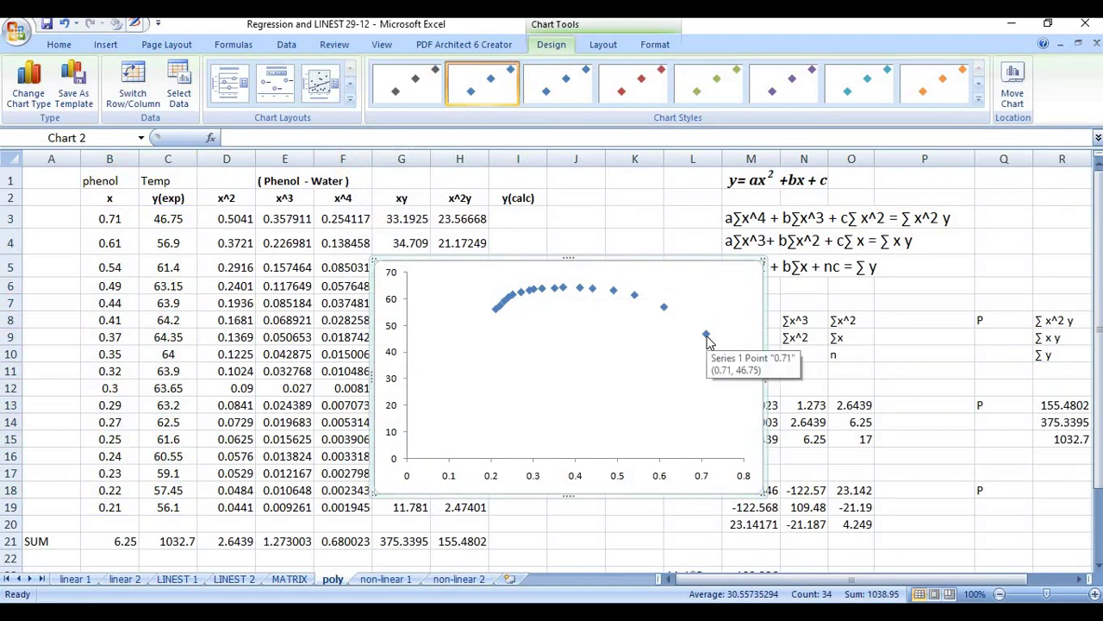
- Add a second-order polynomial trendline to the data series, displaying its equation and R-squared value on the chart
right_click(706, 339)
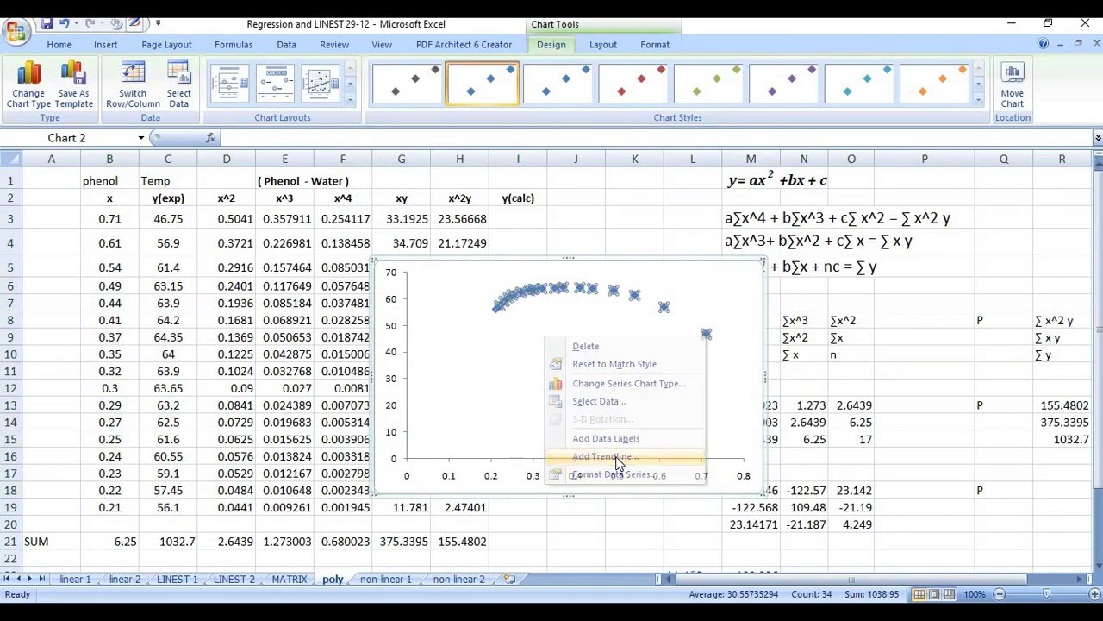
left_click(617, 458)
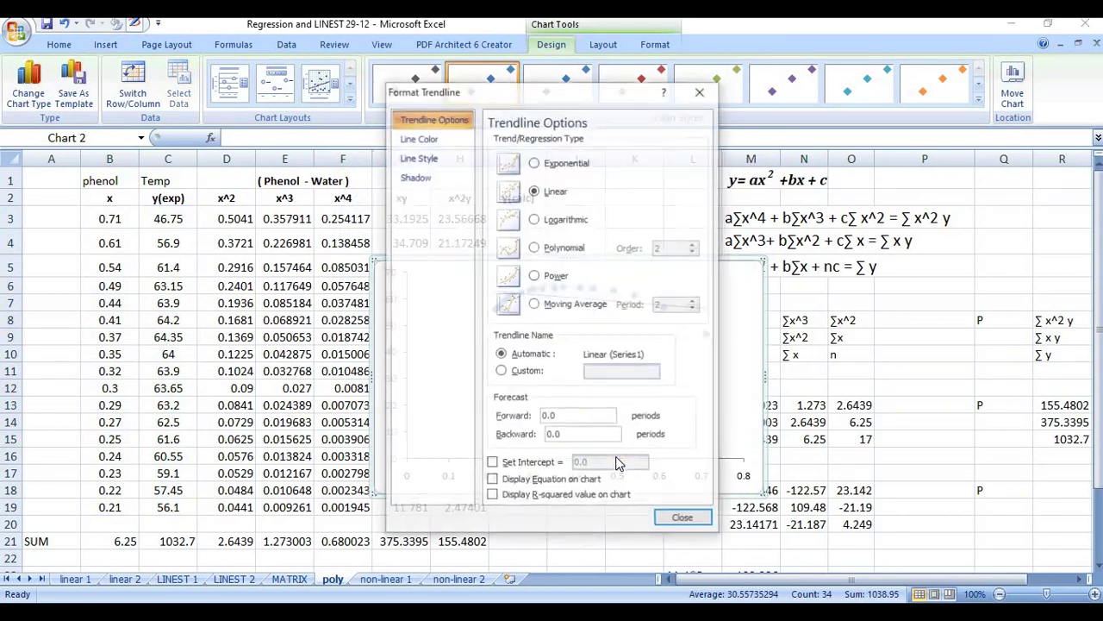
left_click(565, 248)
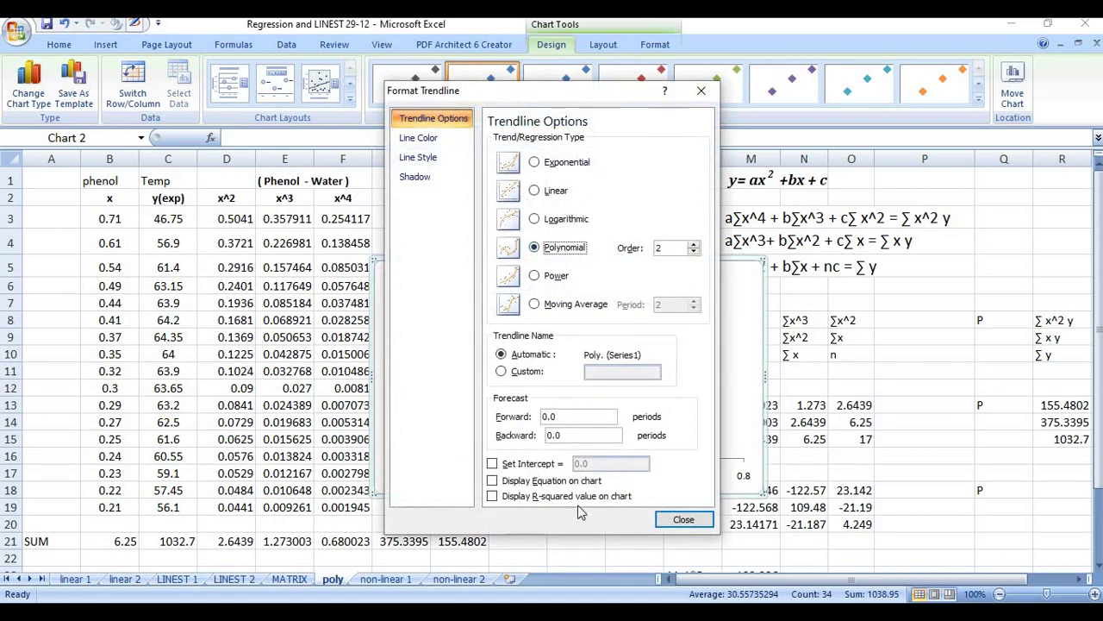
left_click(566, 484)
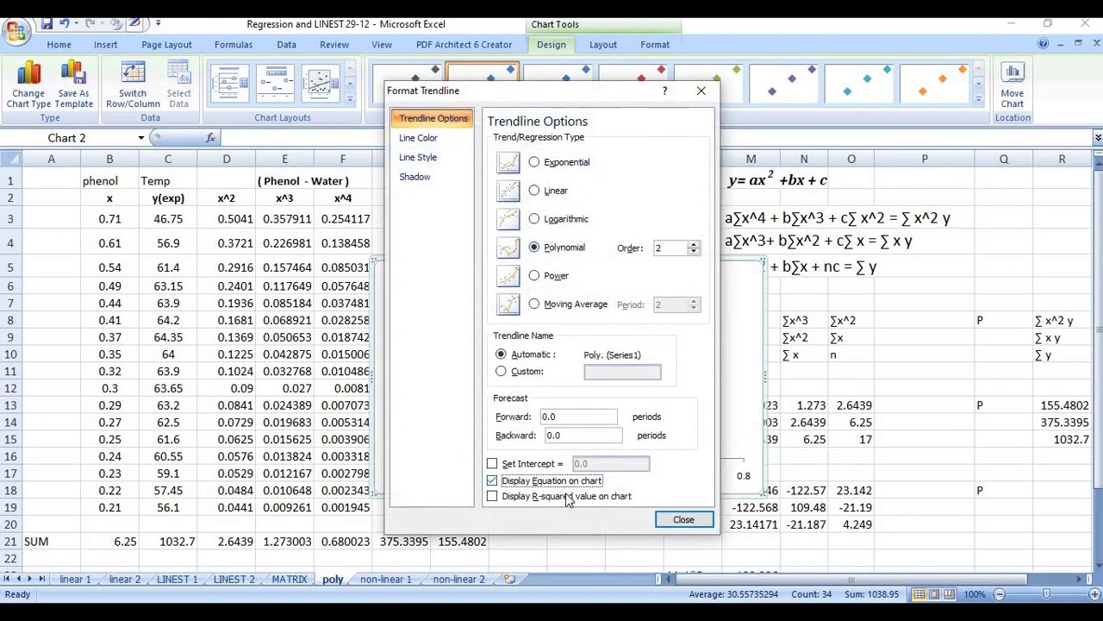
left_click(565, 496)
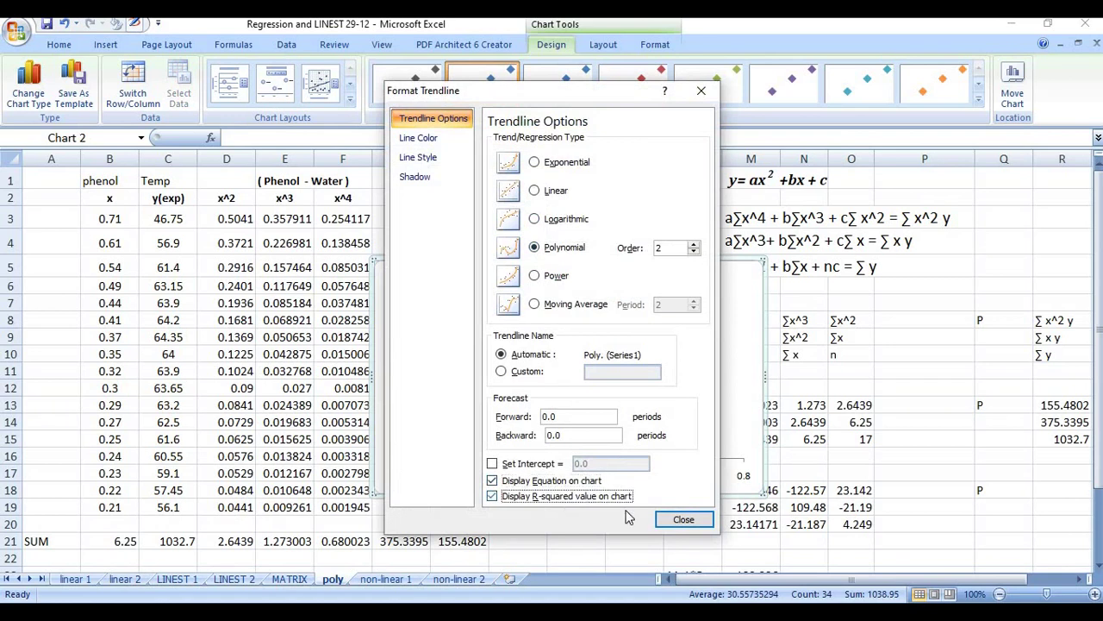
left_click(690, 520)
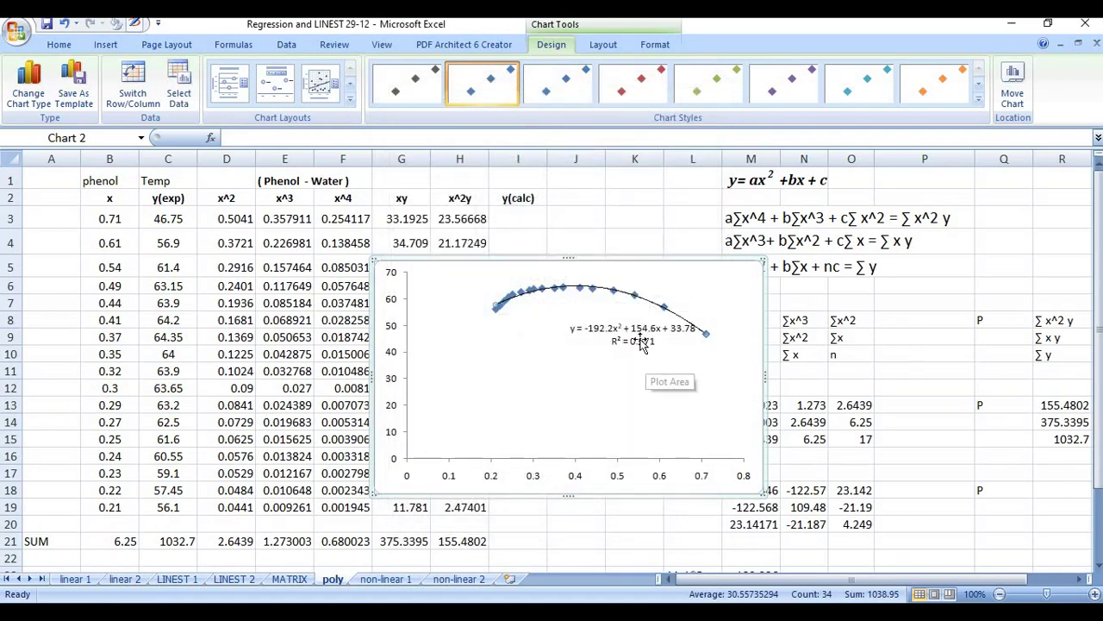
- Move the trendline equation label clear of the curve and compare it with the equation in A28
left_click_drag(639, 338, 569, 358)
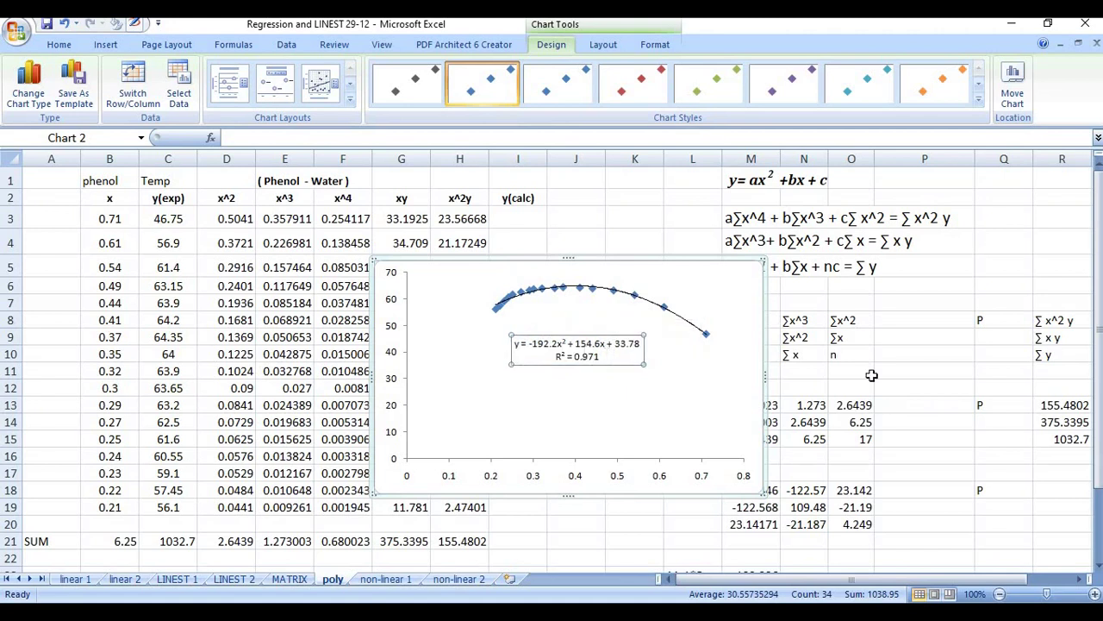
left_click_drag(1099, 405, 1099, 431)
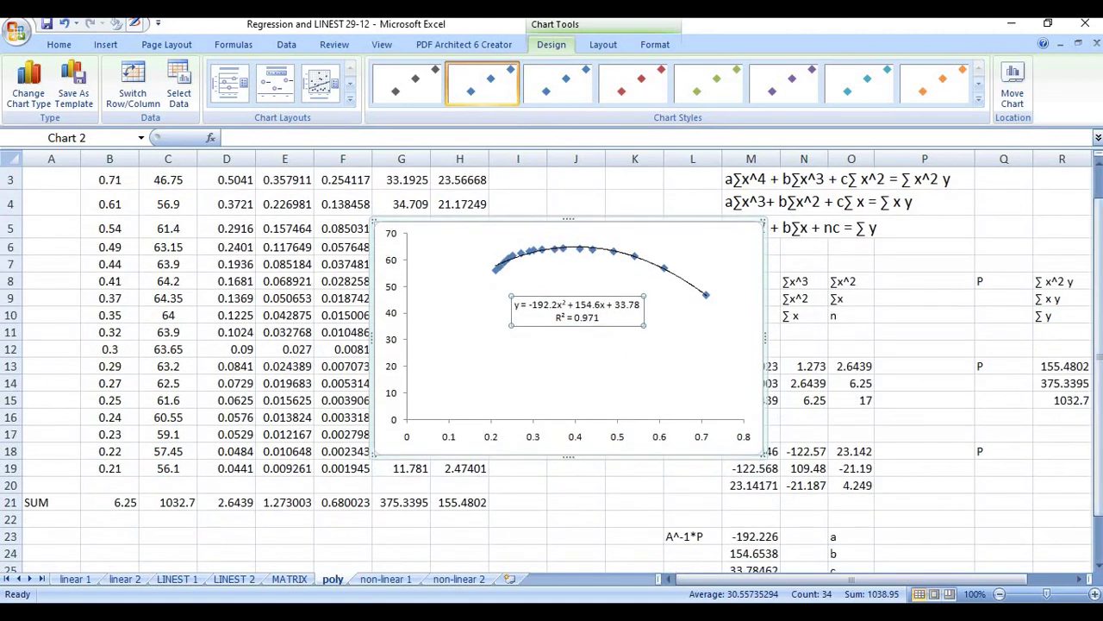
left_click_drag(1099, 470, 1099, 493)
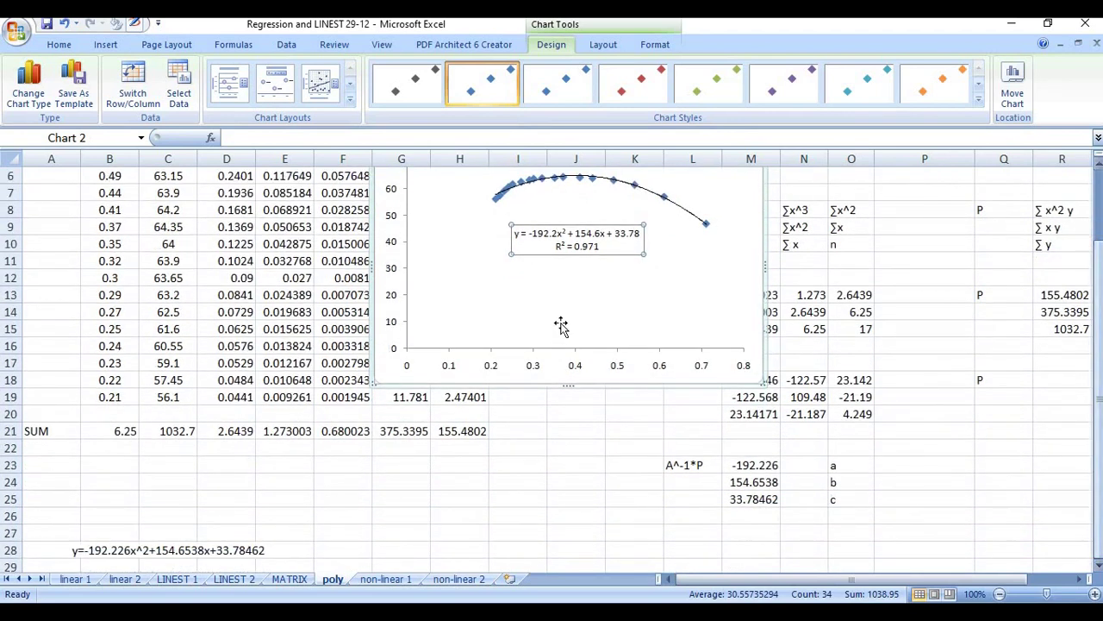
- Format the numbers in the trendline equation label with the Number category and 3 decimal places
right_click(566, 246)
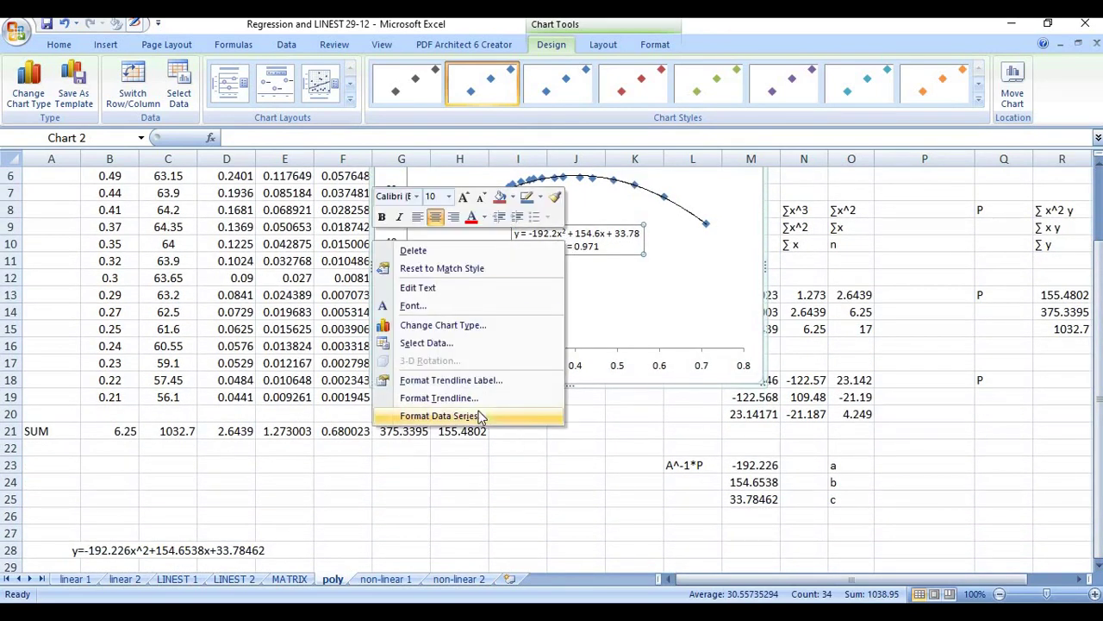
left_click(471, 384)
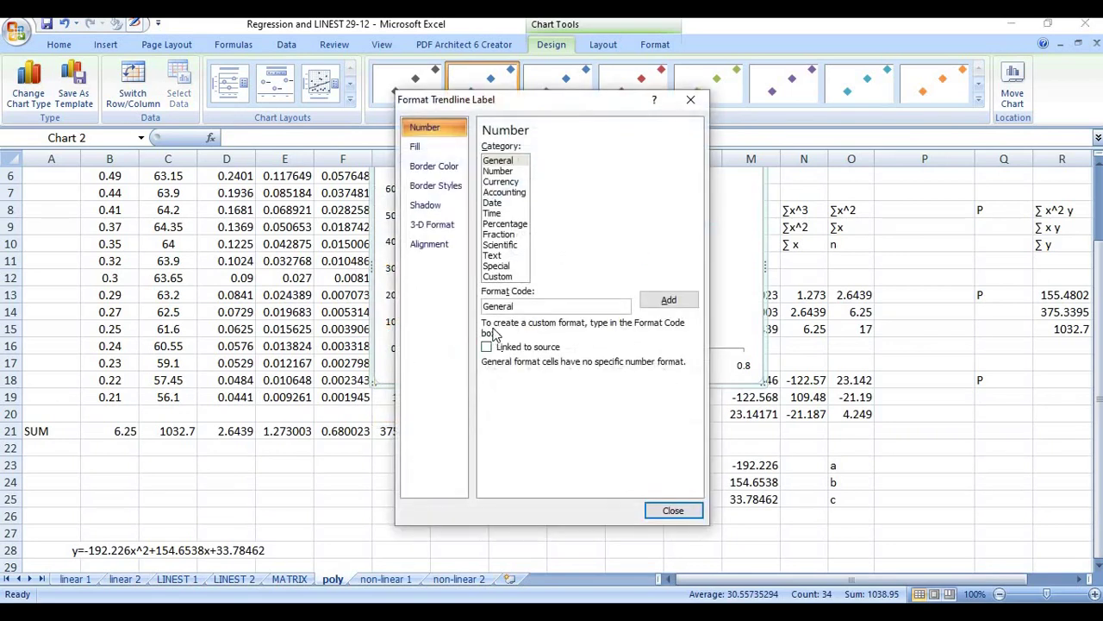
left_click(498, 172)
left_click_drag(626, 149, 606, 152)
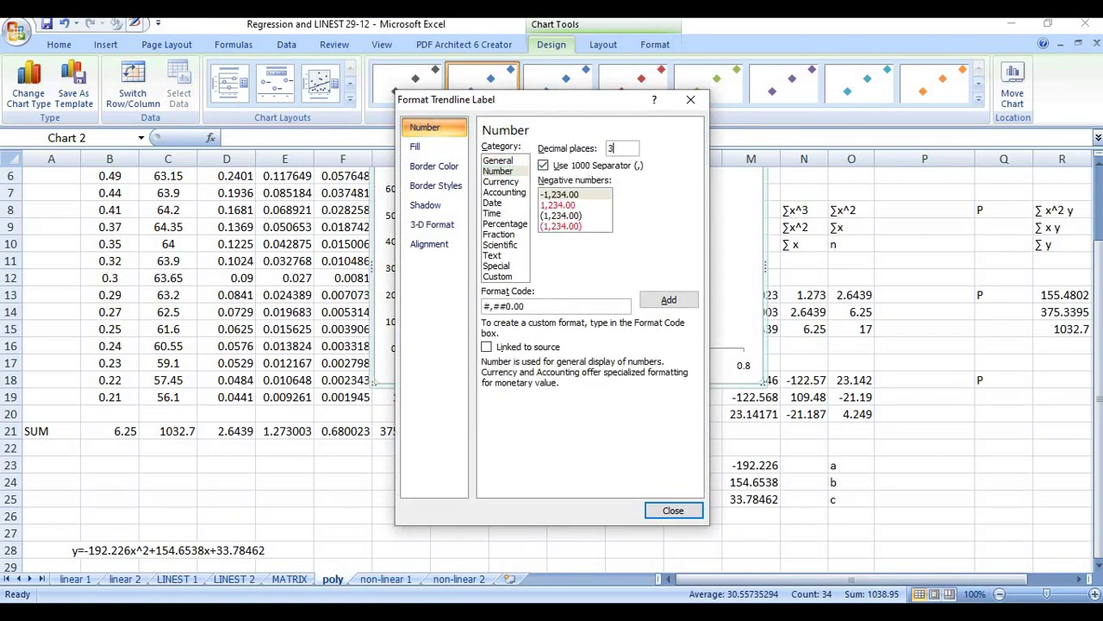
key("Return")
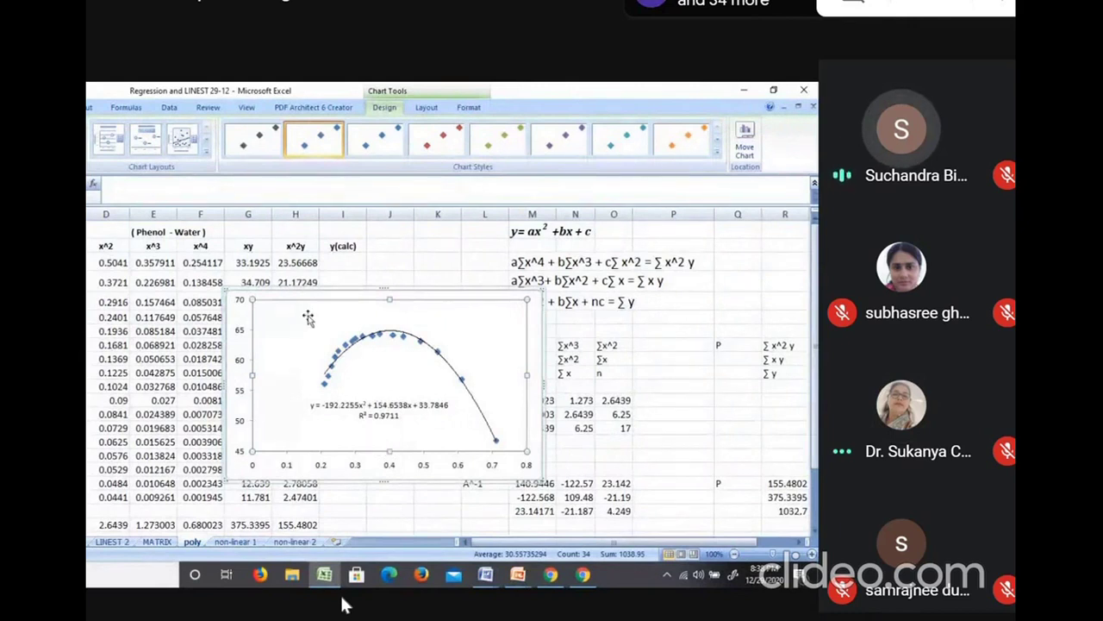
- Move the chart away from the coefficient matrices so that matrix A and its inverse are uncovered
left_click(312, 287)
left_click_drag(312, 287, 134, 295)
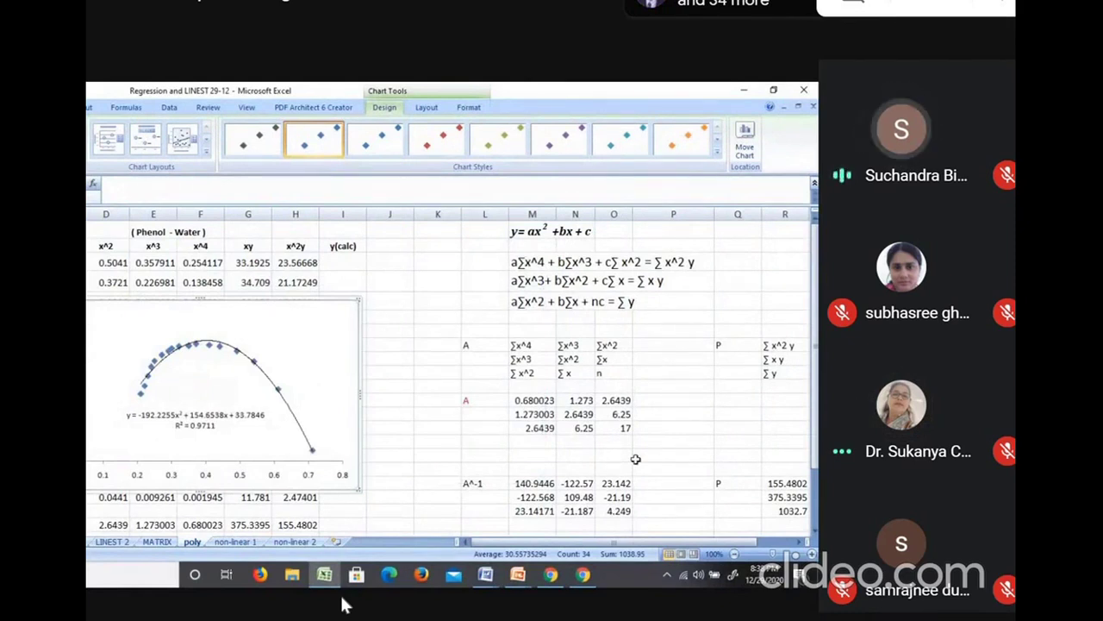
left_click(575, 373)
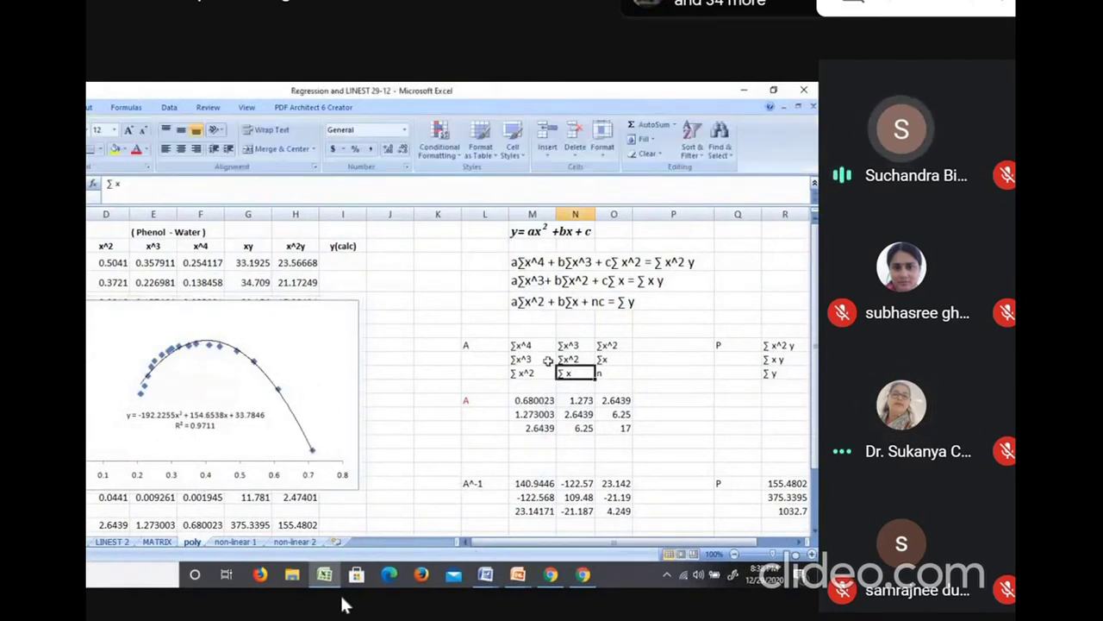
- Examine the symbolic matrix A, its numeric values, the MINVERSE result and the column sums they come from
left_click_drag(522, 346, 612, 373)
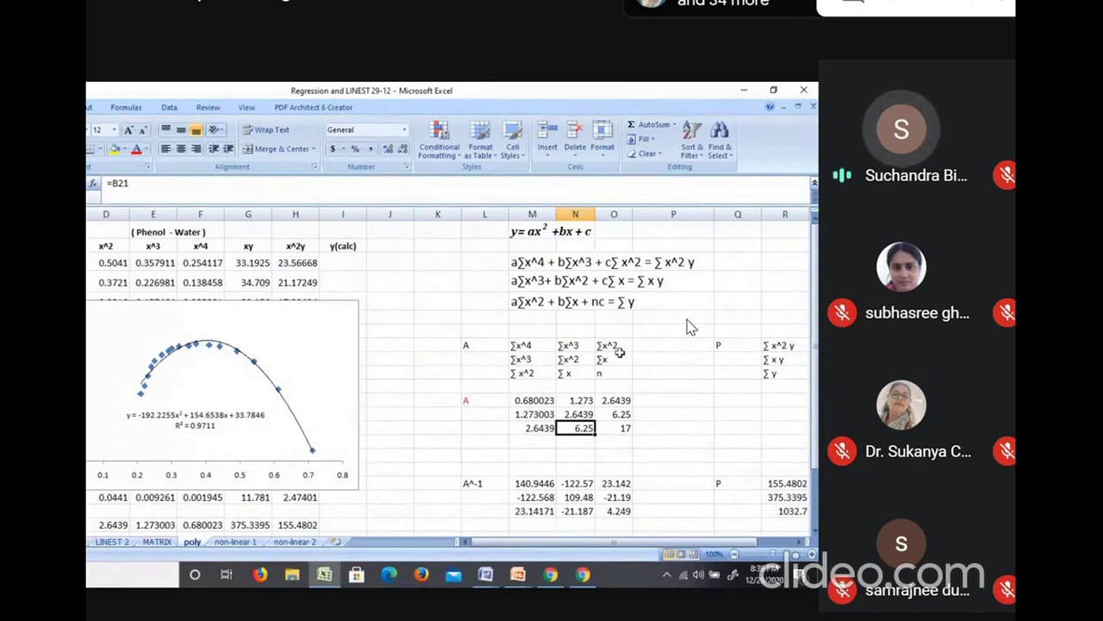
left_click(616, 358)
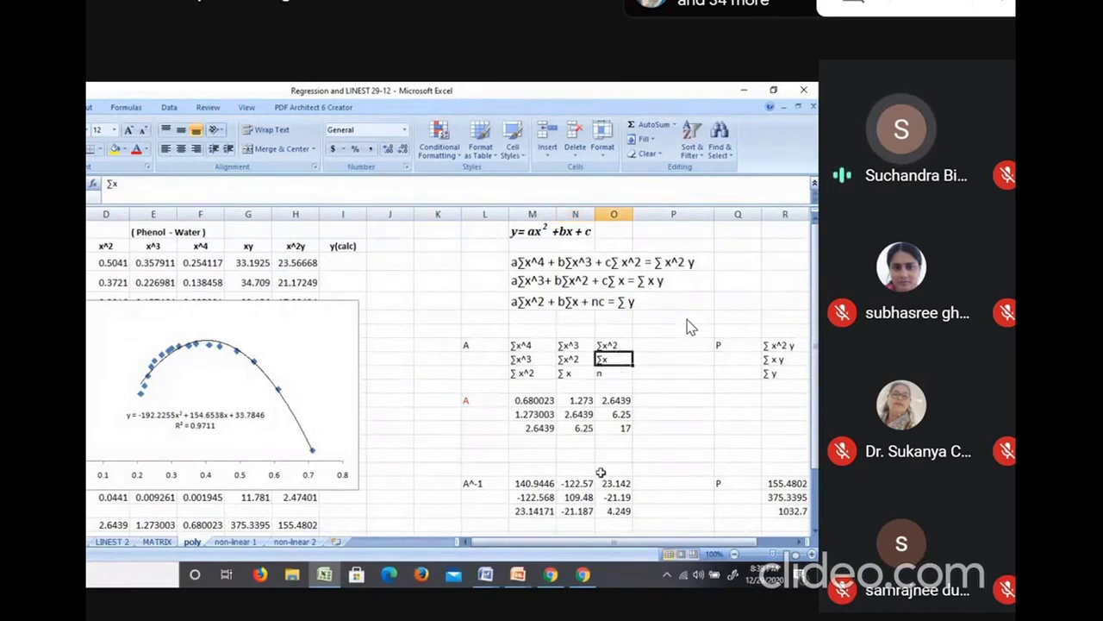
left_click(617, 509)
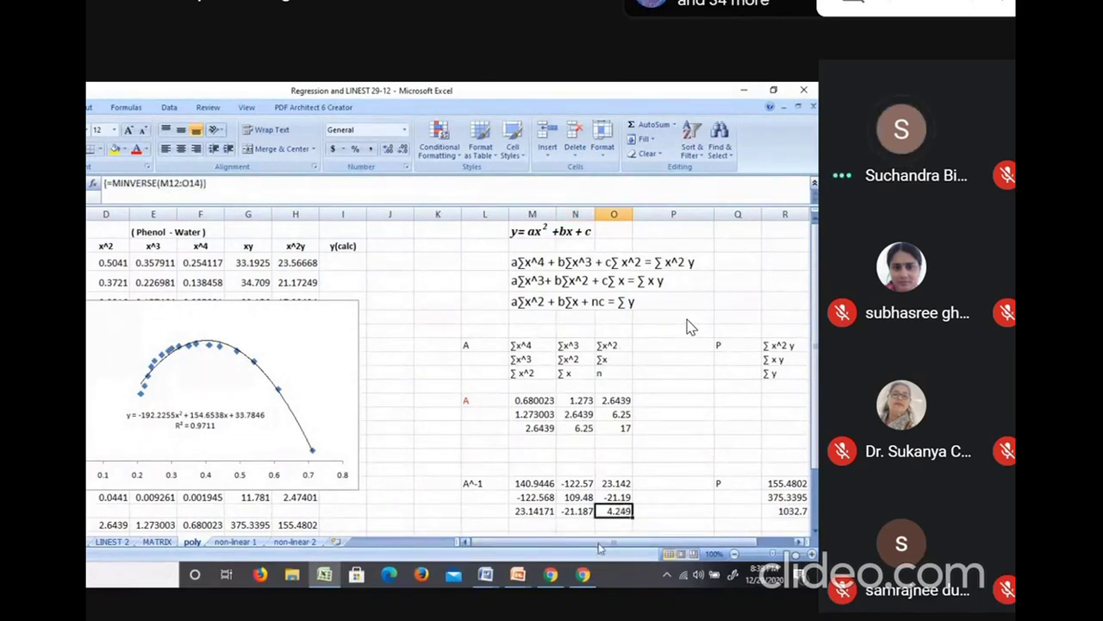
left_click_drag(600, 543, 634, 548)
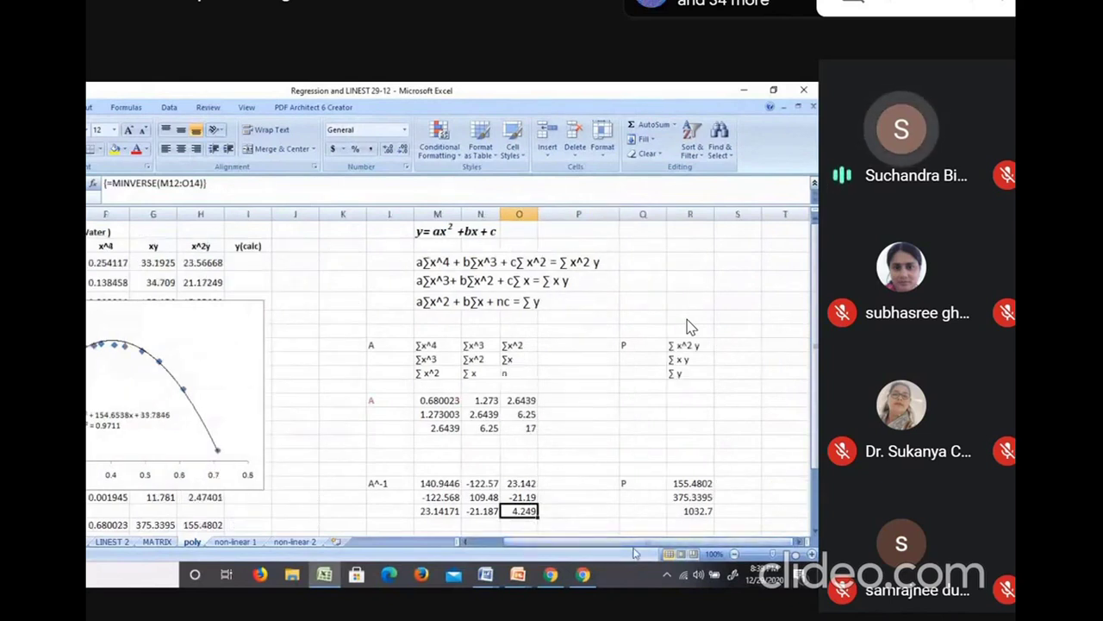
left_click(482, 543)
left_click(451, 514)
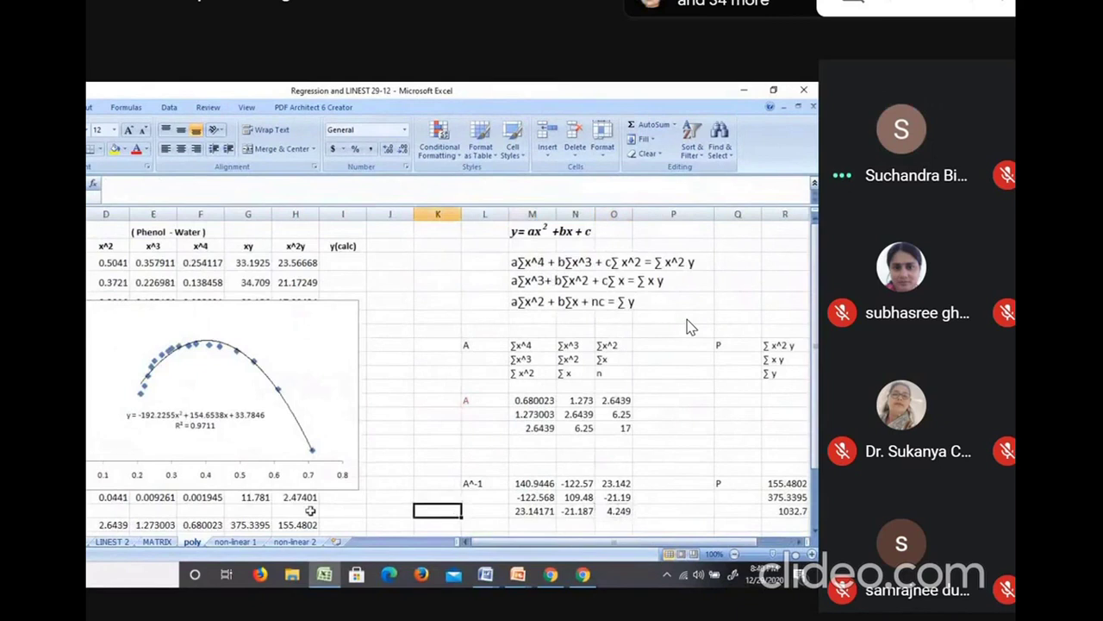
left_click(263, 526)
left_click(340, 506)
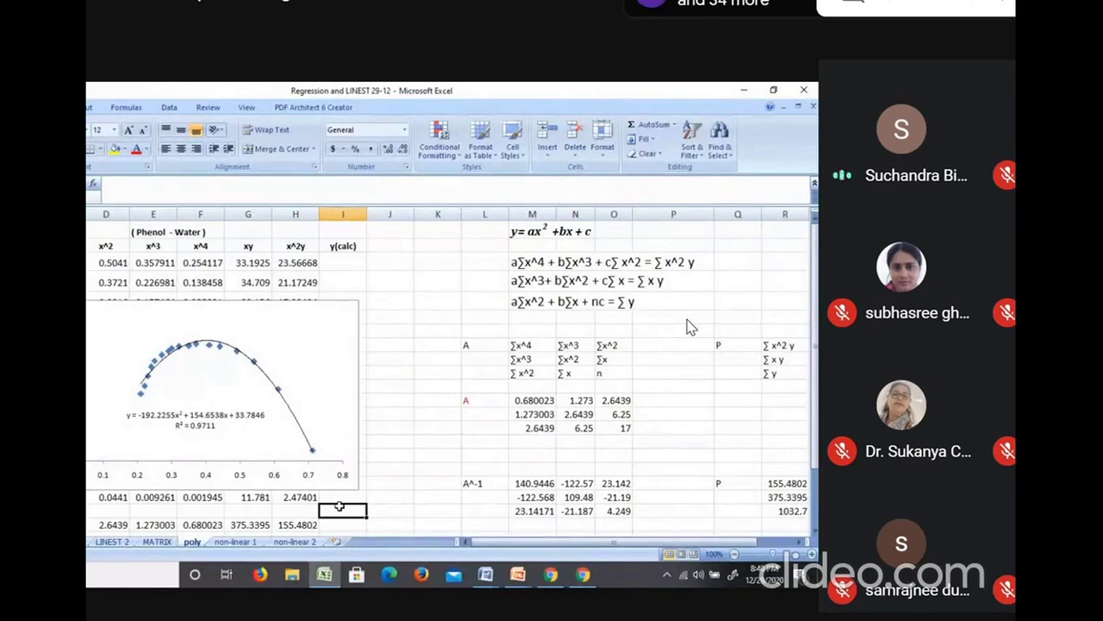
left_click(241, 542)
left_click(196, 543)
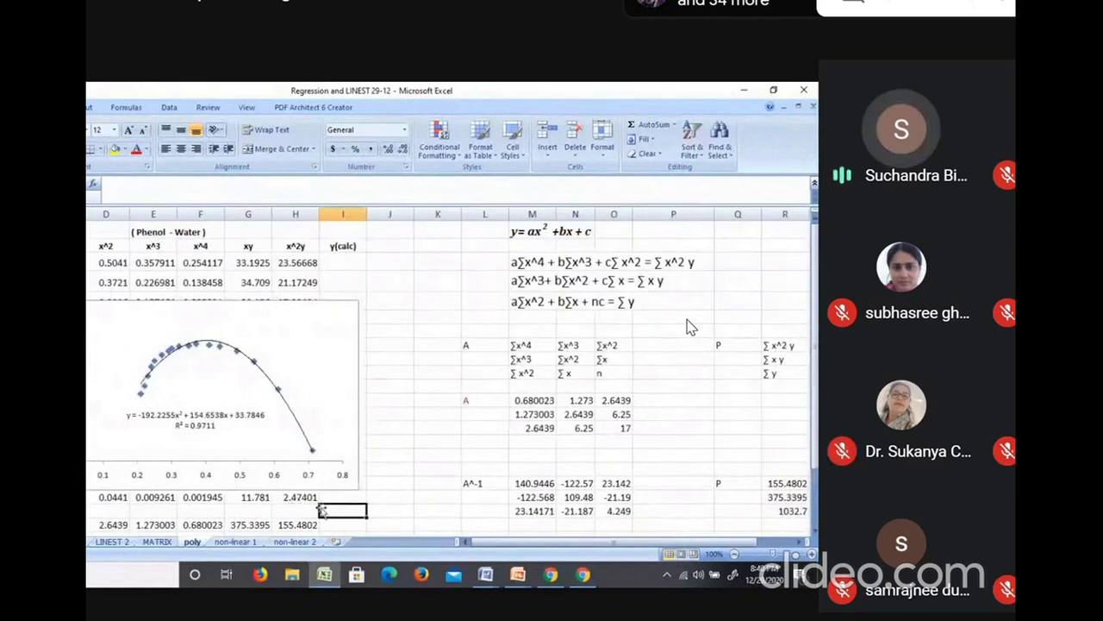
left_click(441, 426)
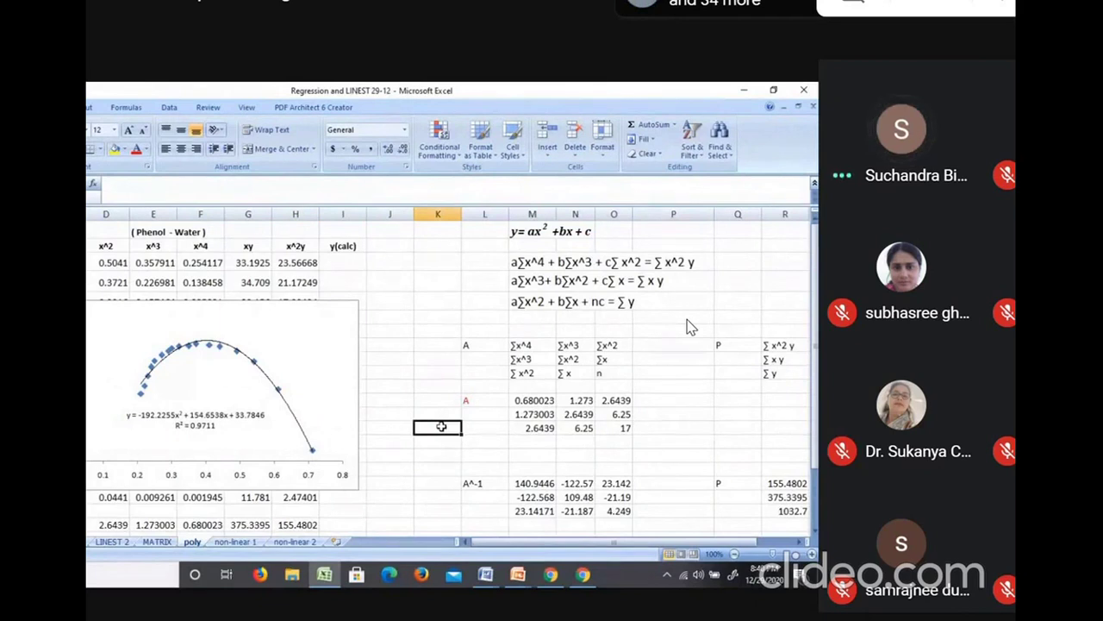
- On the non-linear 1 sheet, enter the V(cal) formula =$C$1*E2/($C$2+E2) in G2 and fill it through G8
left_click(259, 542)
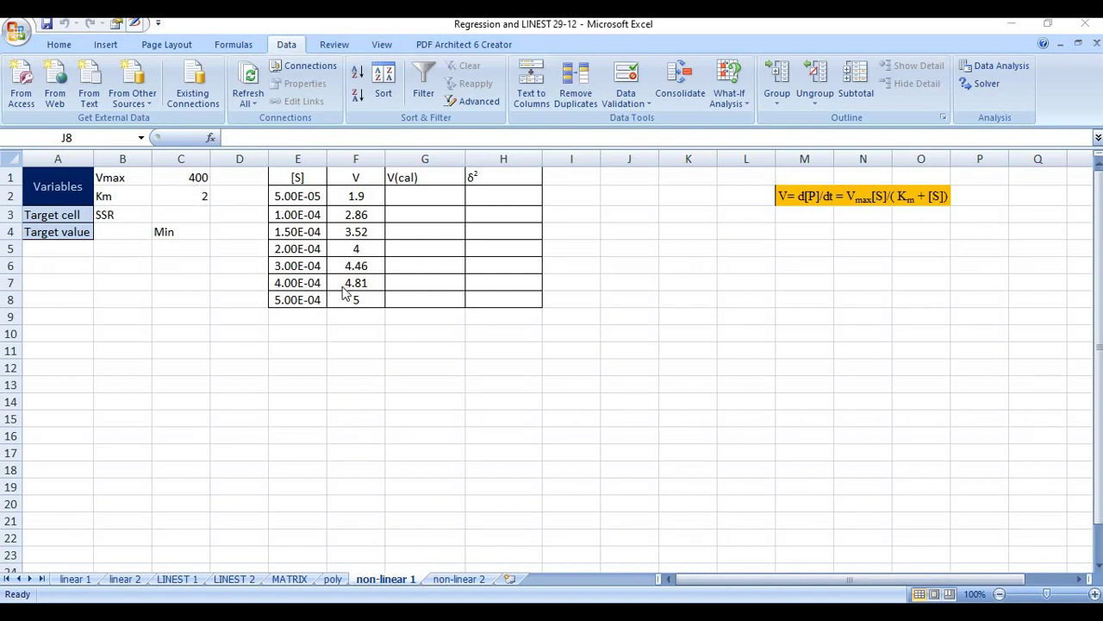
left_click(405, 297)
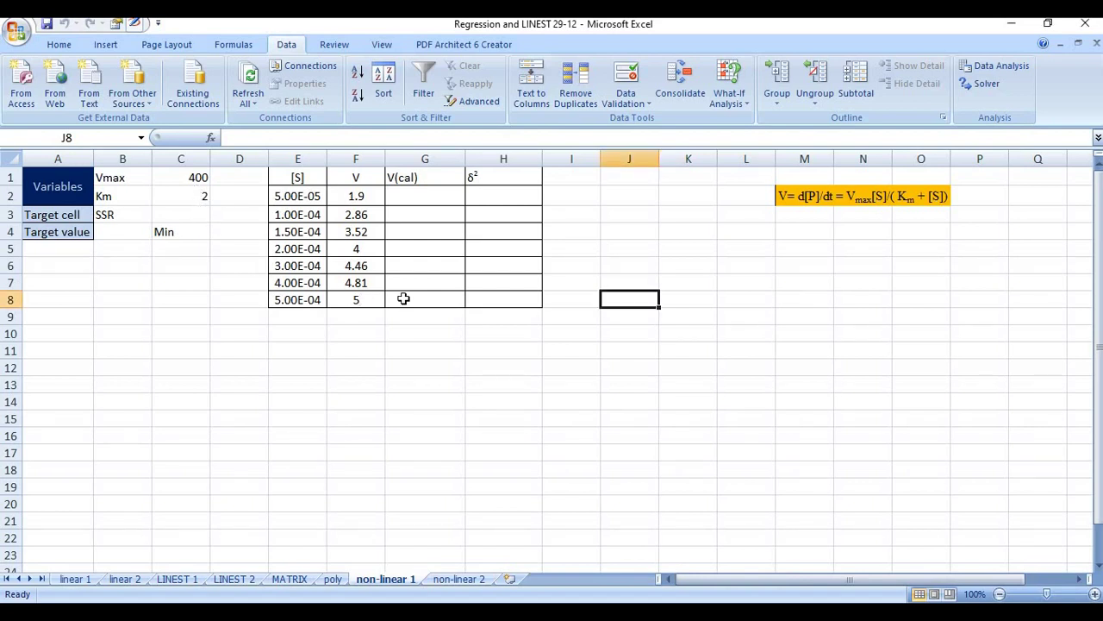
left_click(414, 197)
type("=")
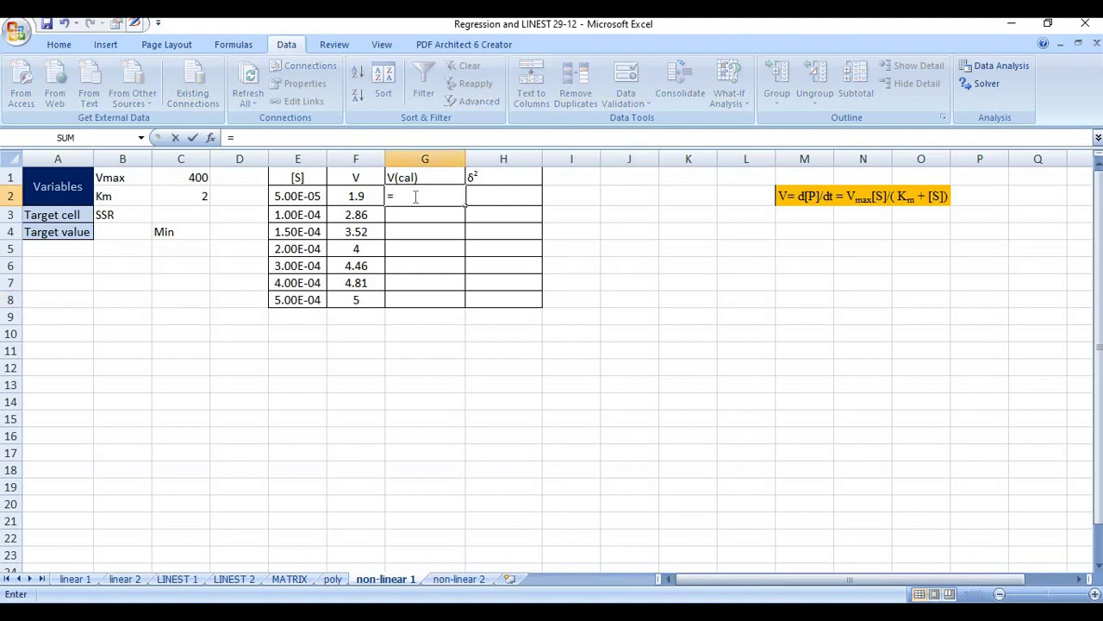
left_click(177, 177)
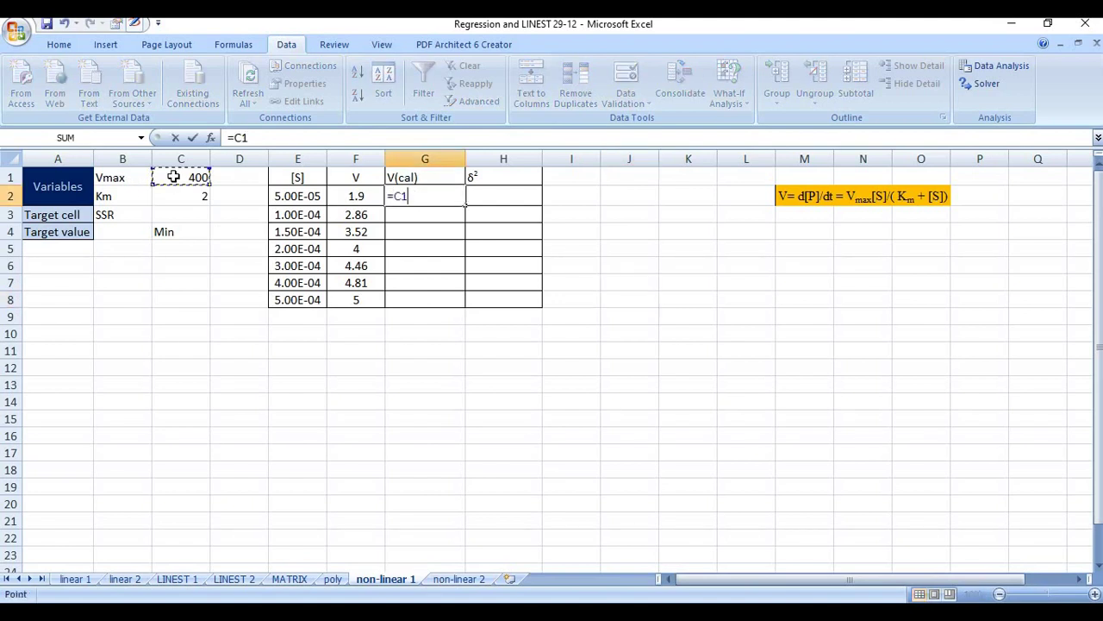
left_click(393, 196)
type("$C1")
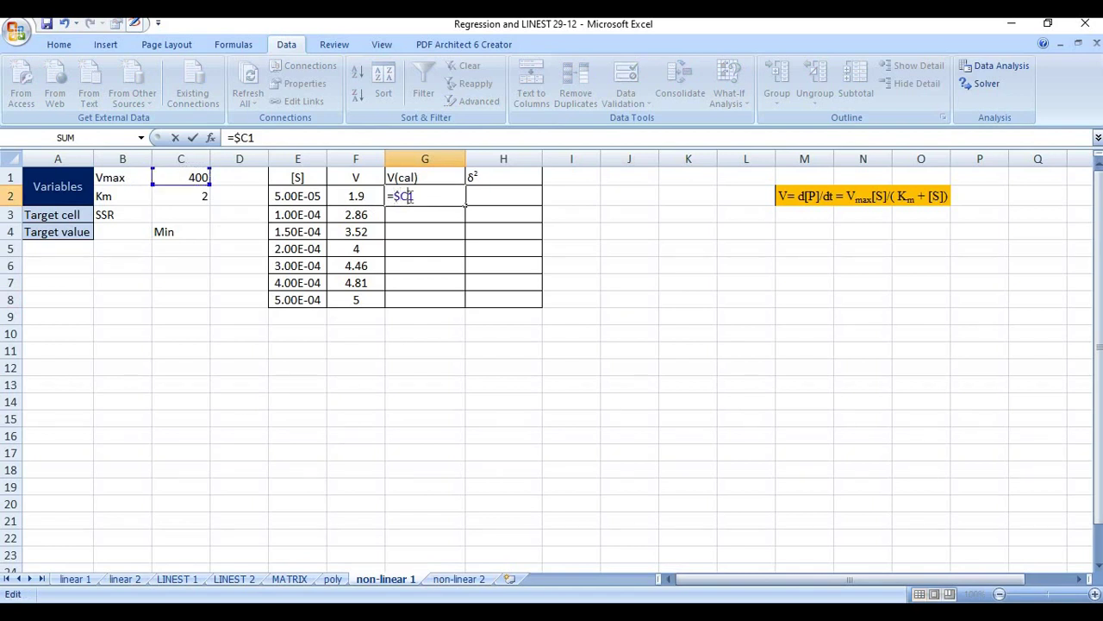
left_click(410, 196)
type("$1*")
left_click(307, 195)
type("/(")
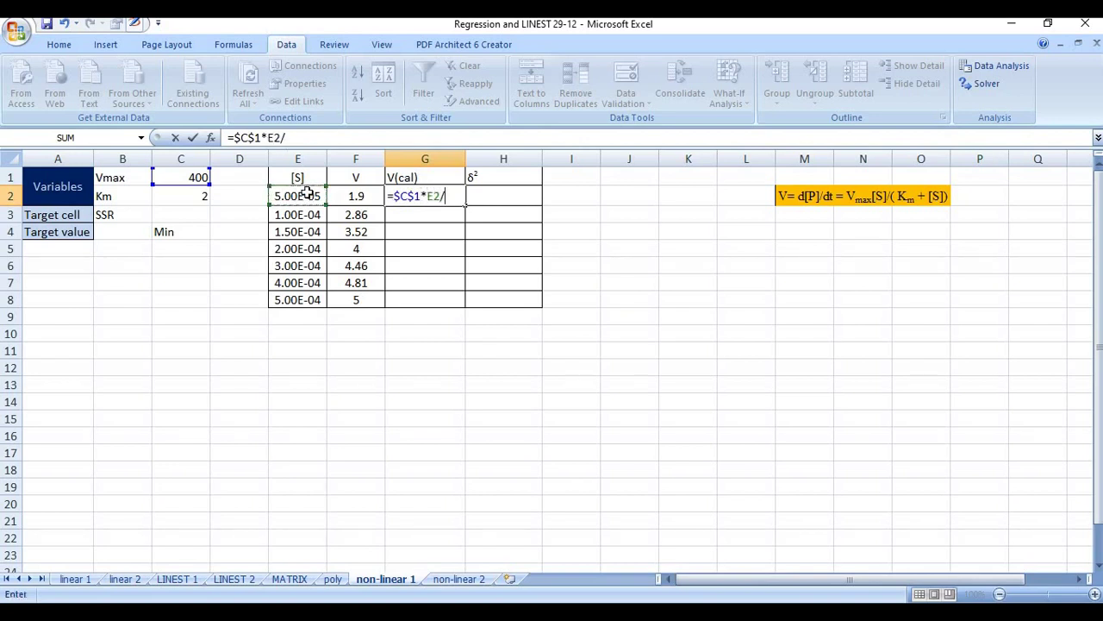
left_click(162, 196)
left_click(449, 197)
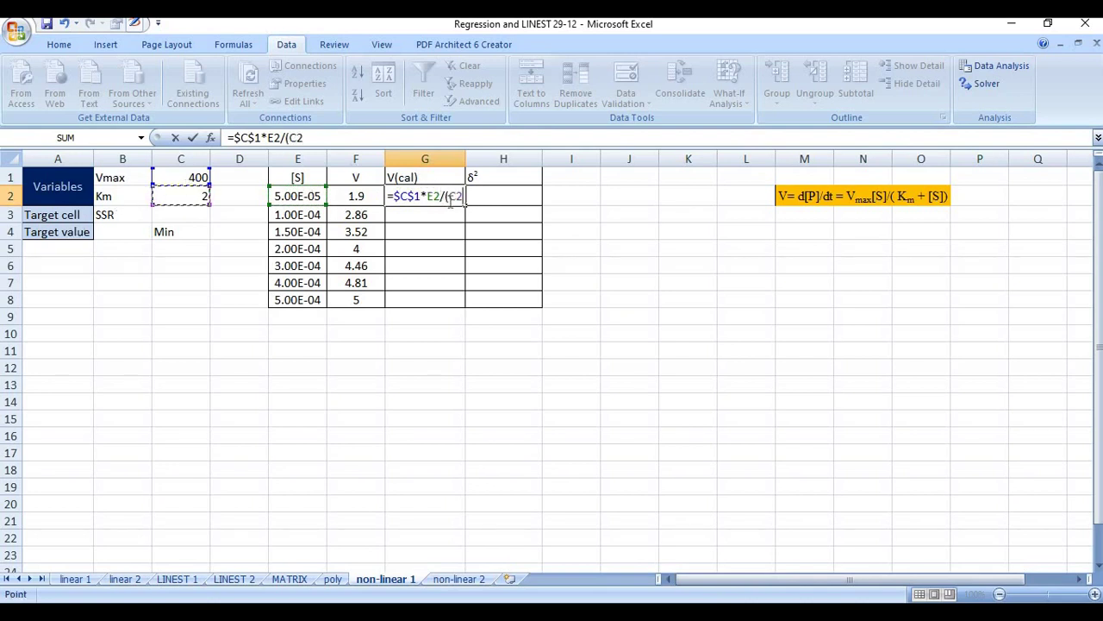
type("$")
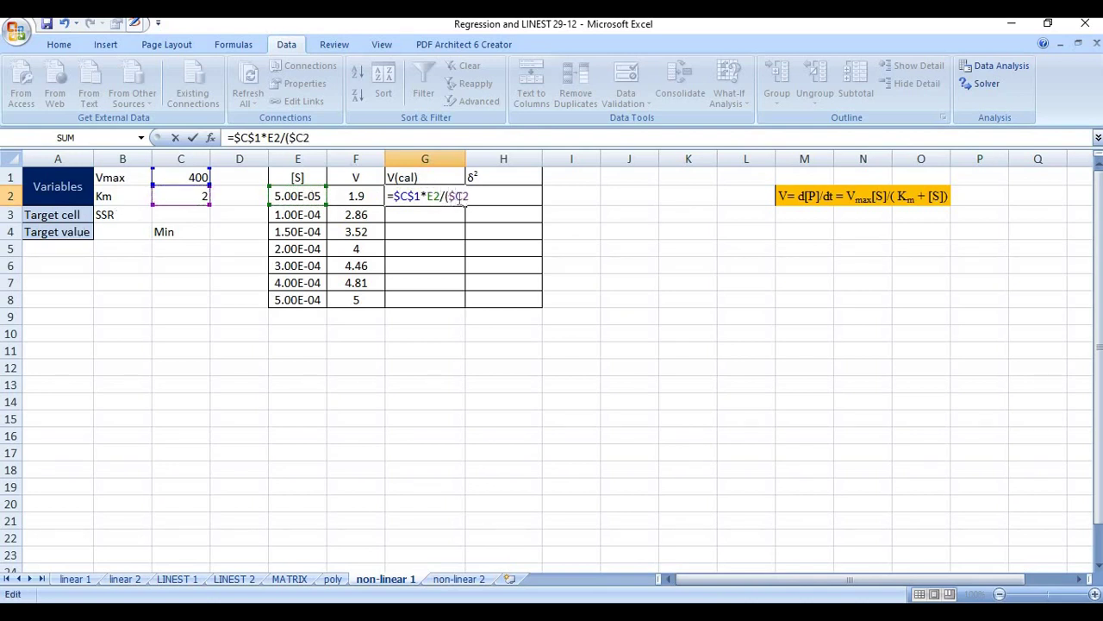
left_click(464, 197)
type("$2+")
left_click(304, 191)
type(")")
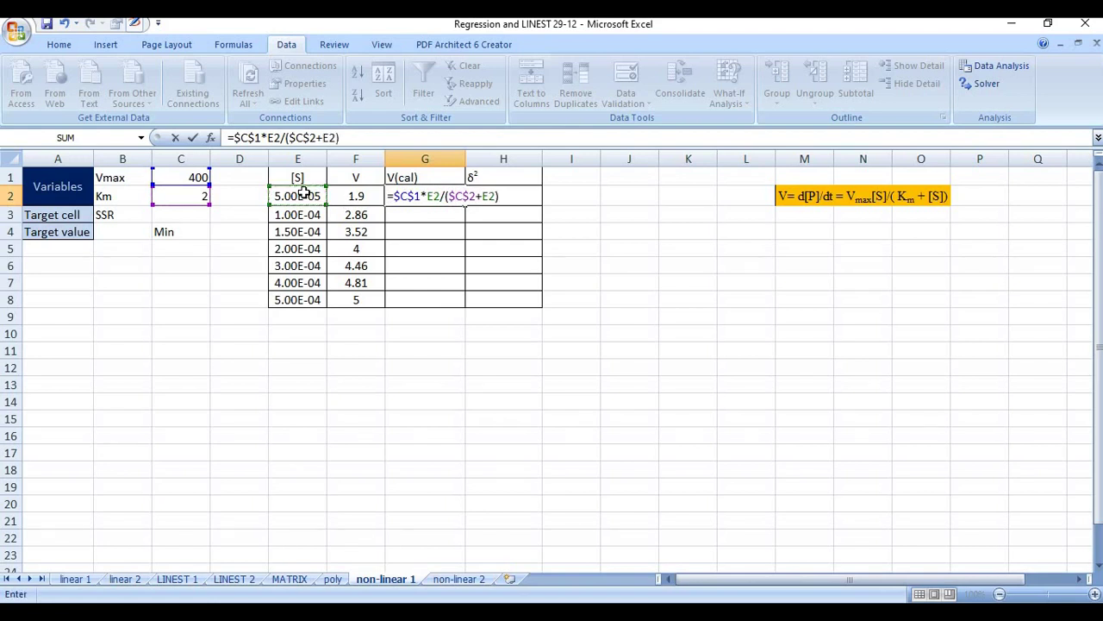
key("Return")
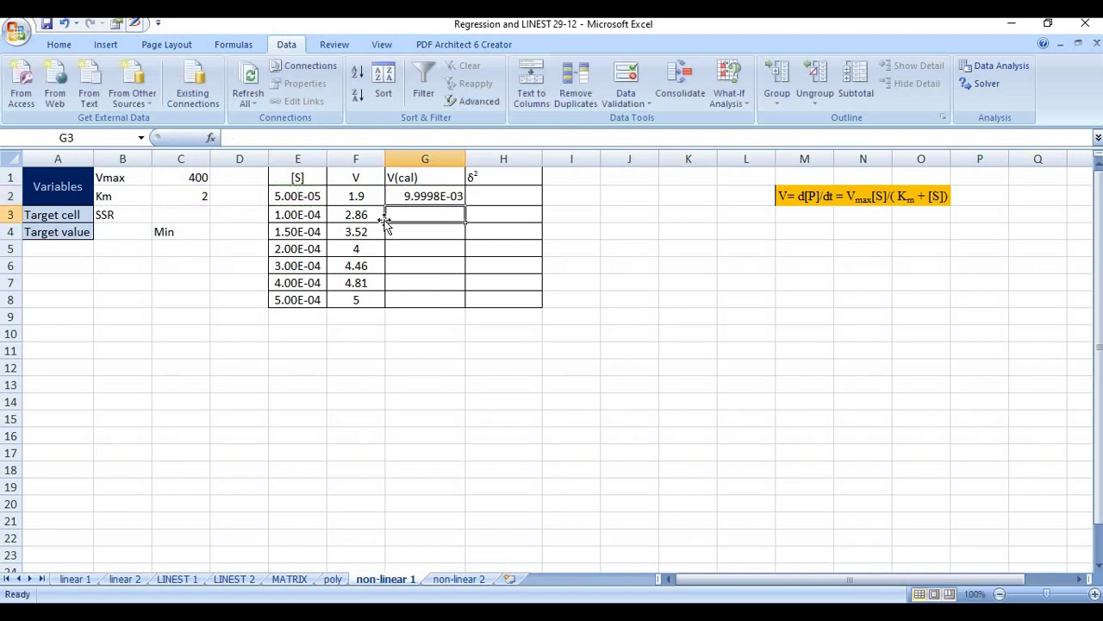
left_click(435, 194)
double_click(465, 206)
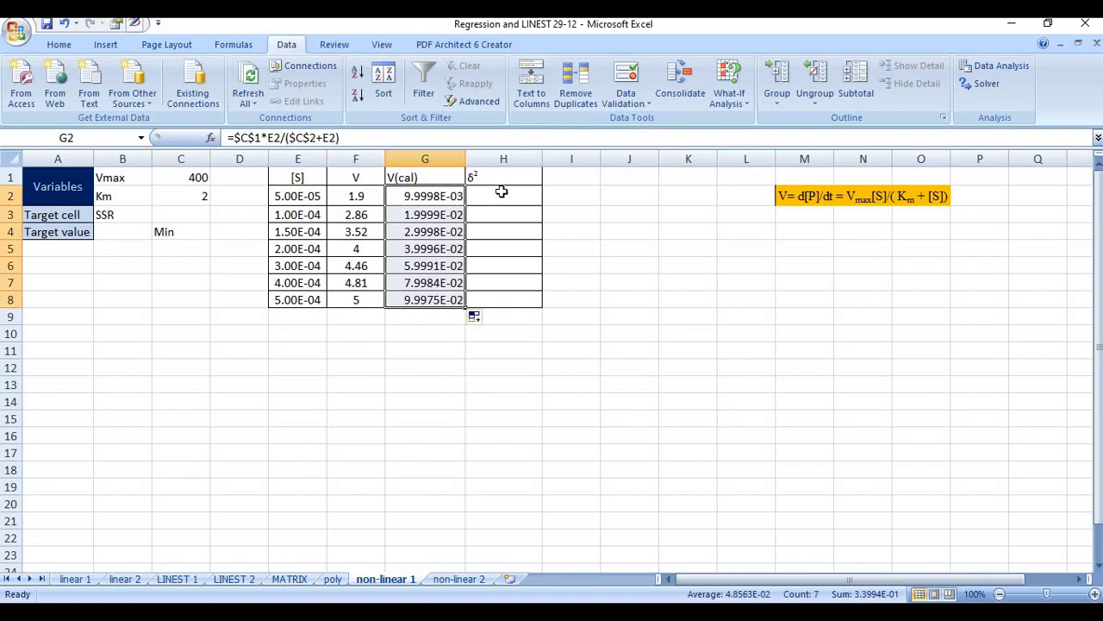
- Enter the squared-deviation formula =(F2-G2)^2 in H2 and fill it through H8
left_click(502, 196)
type("=")
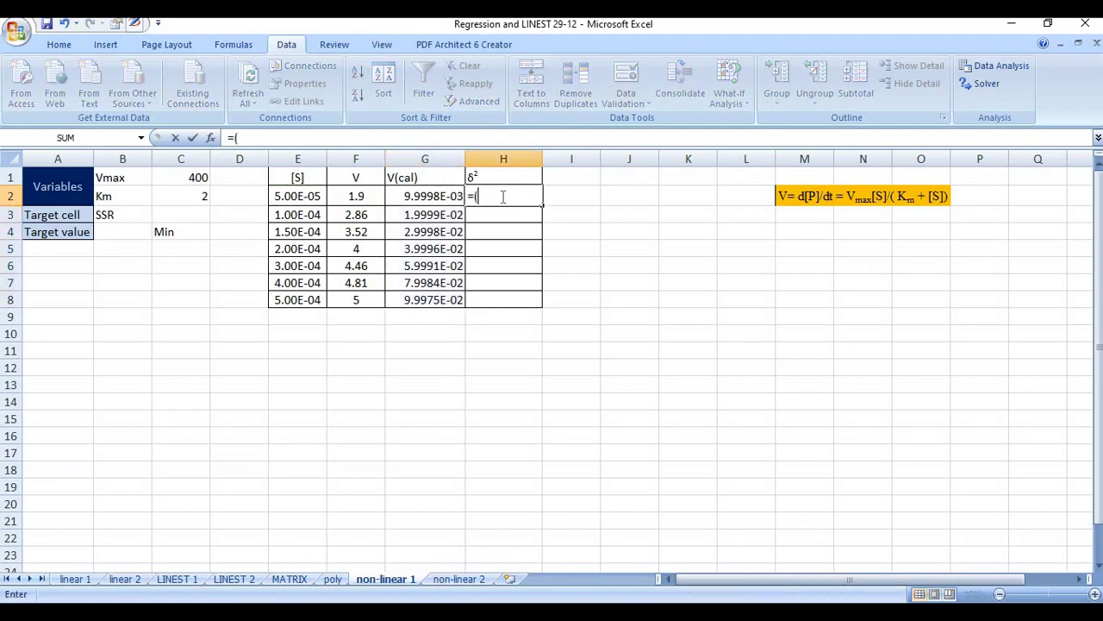
type("(")
left_click(368, 196)
type("-")
left_click(409, 198)
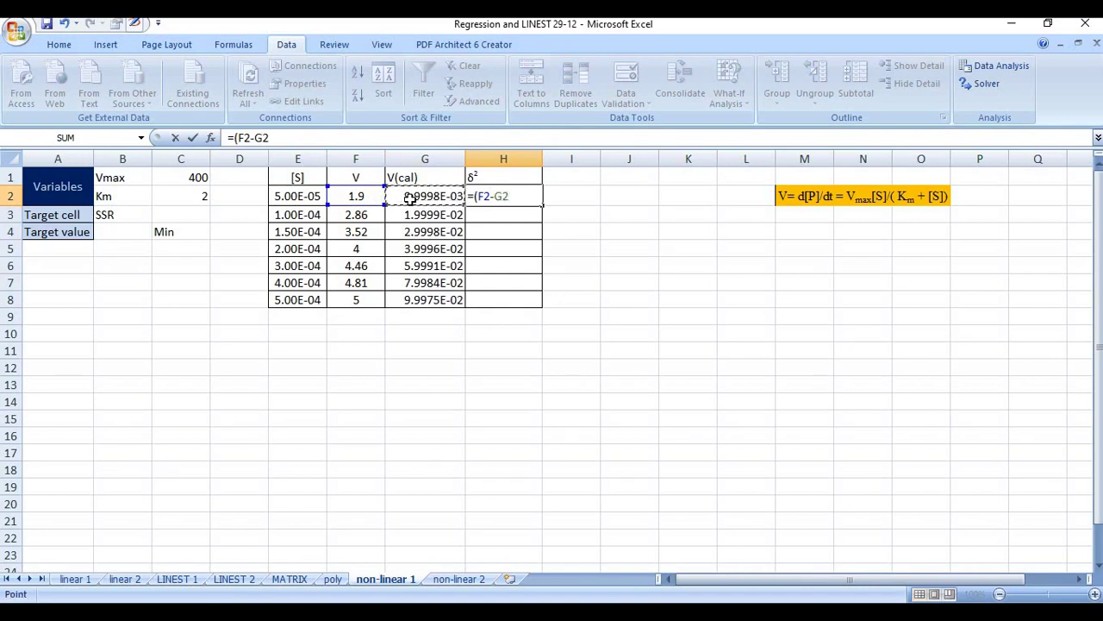
type(")^2")
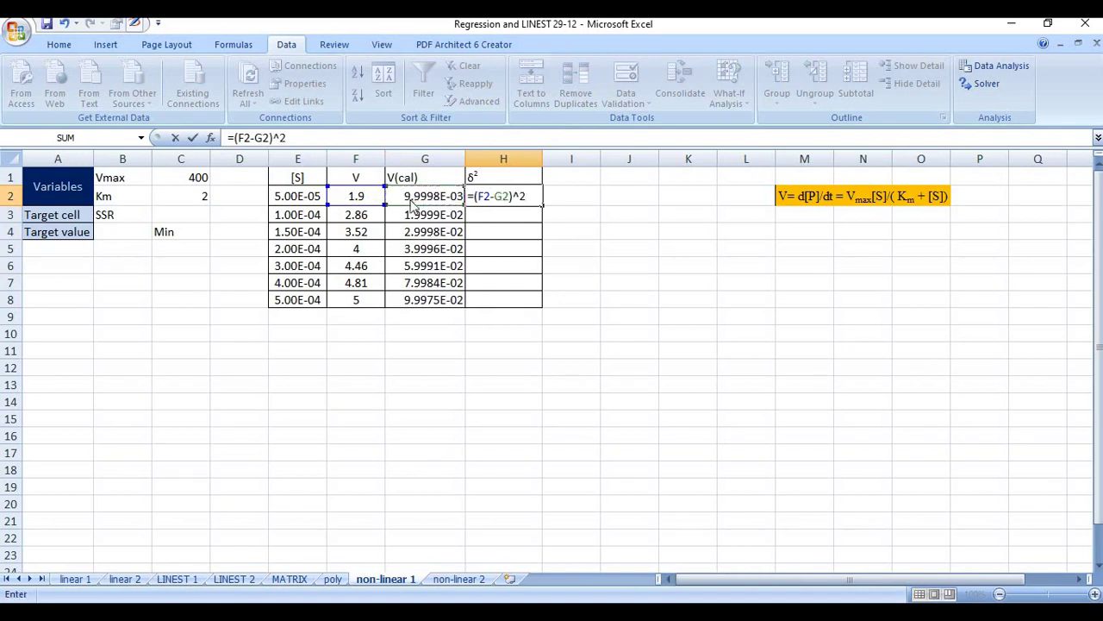
key("Return")
left_click(532, 194)
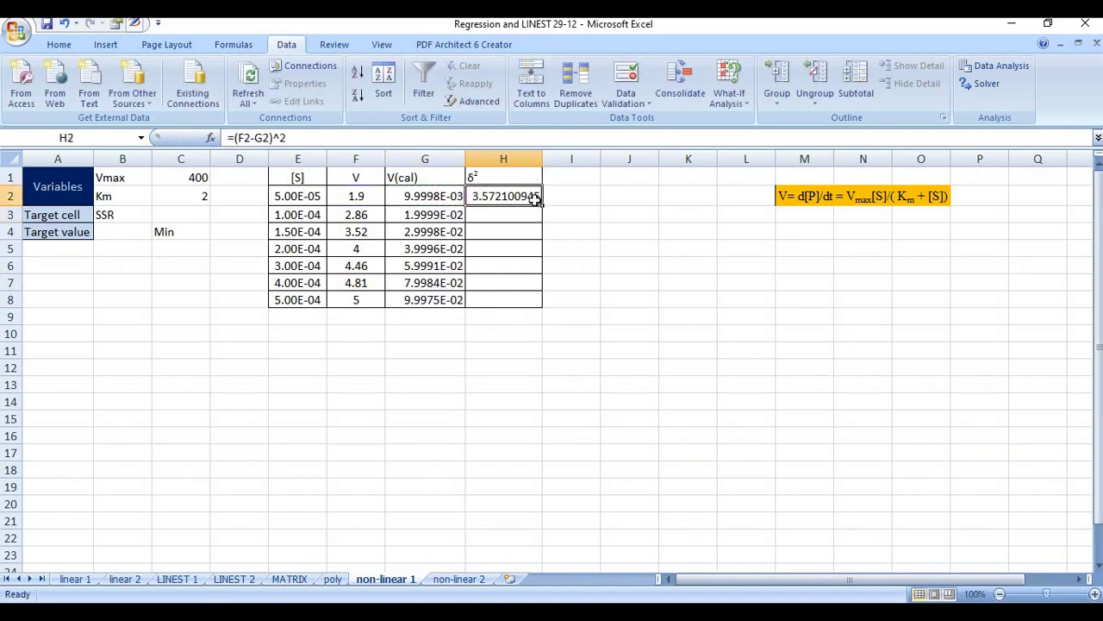
double_click(542, 201)
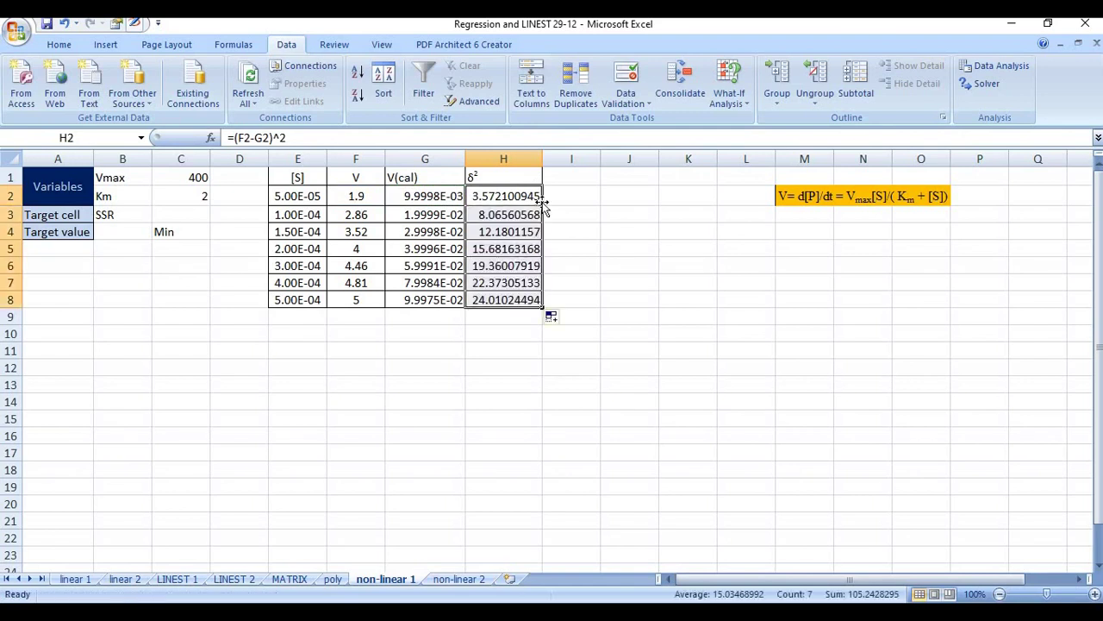
- Calculate the SSR in C3 with =SUM(H2:H8)
left_click(168, 212)
type("=Su")
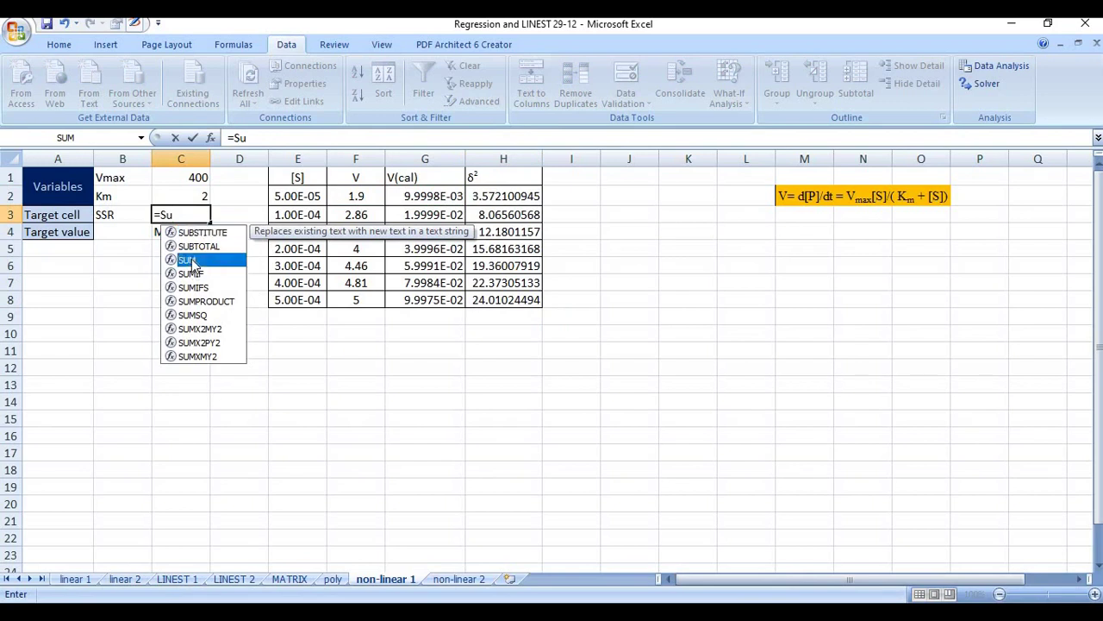
double_click(191, 260)
left_click_drag(500, 202, 510, 308)
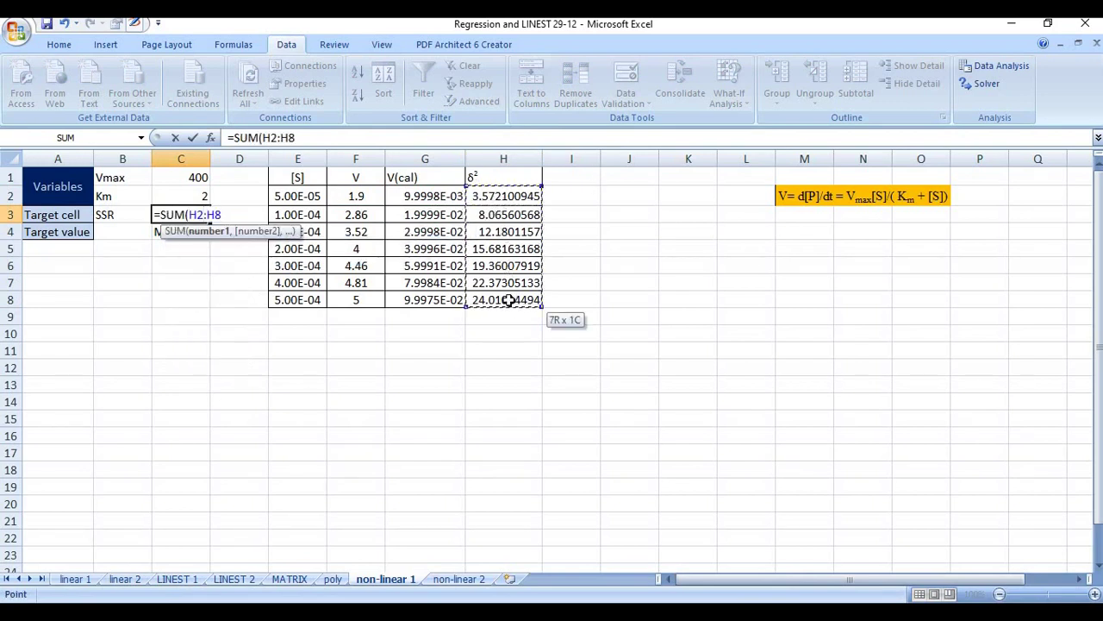
type(")")
key("Return")
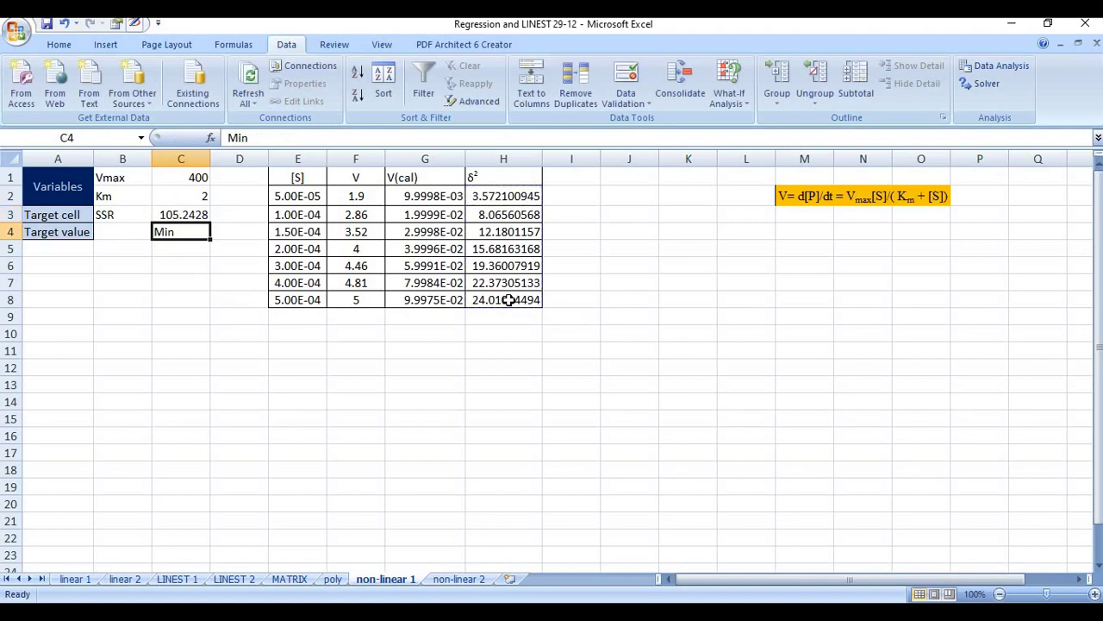
- Run Solver to minimize the SSR in C3 by changing Vmax and Km in C1:C2, and keep the solution
left_click(170, 213)
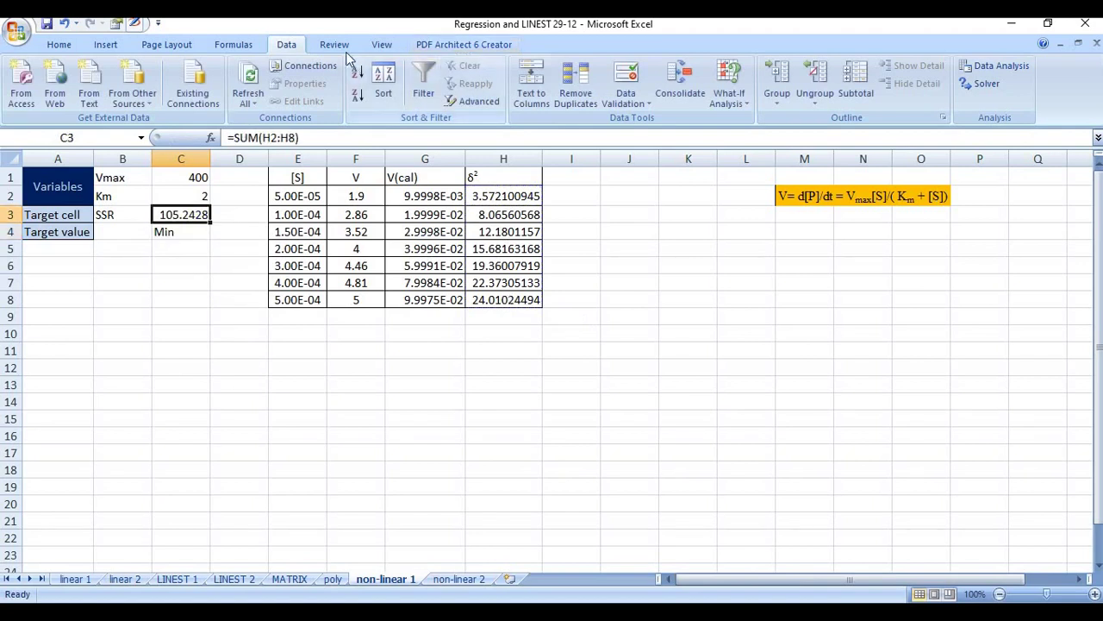
left_click(994, 87)
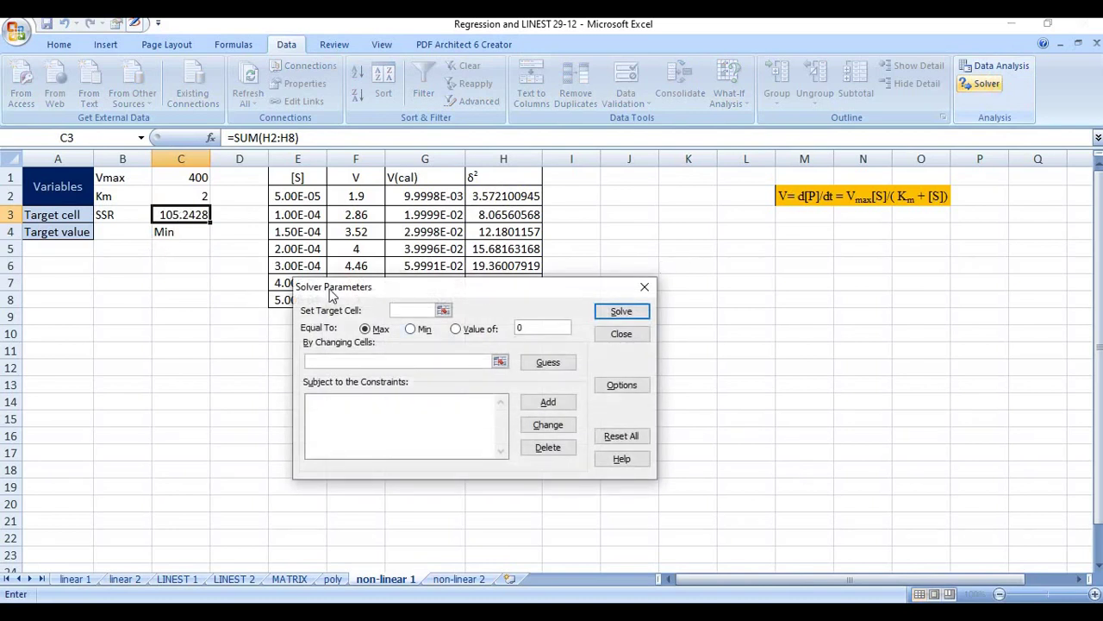
left_click(194, 216)
left_click(412, 331)
left_click(401, 360)
left_click_drag(192, 177, 197, 201)
left_click(621, 312)
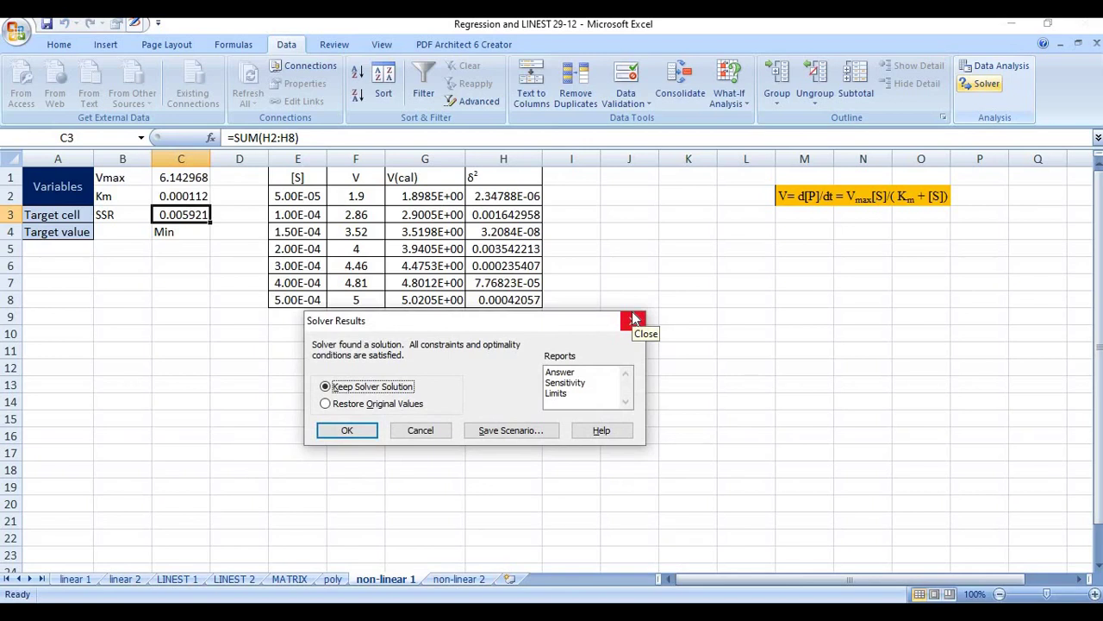
left_click(359, 433)
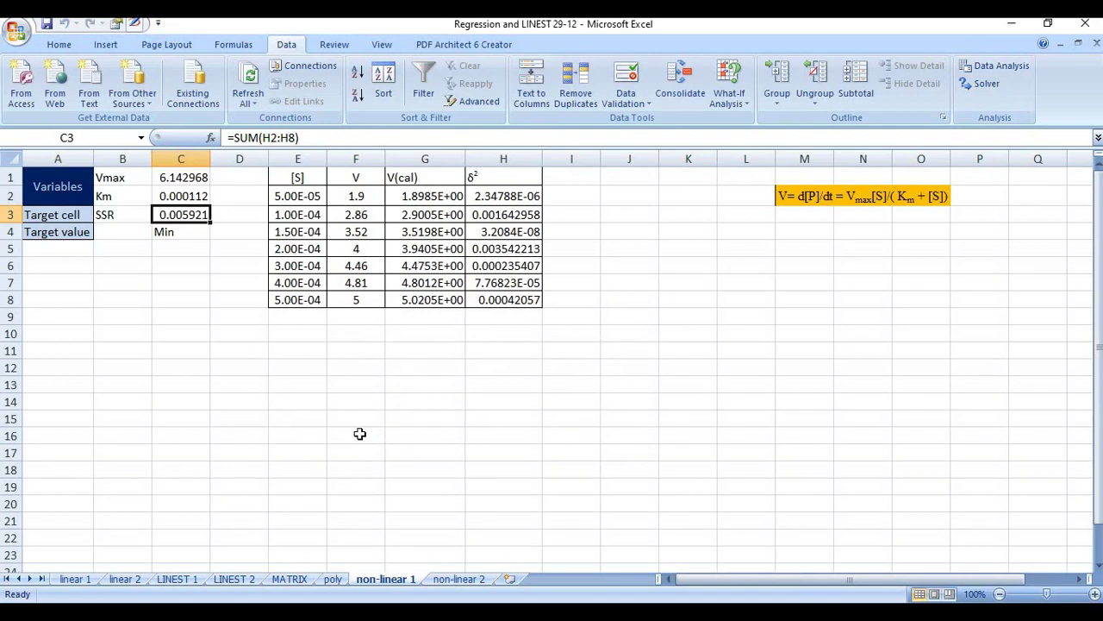
- Switch to the non-linear 2 sheet with the V(t) data and initial assumed values
left_click(457, 579)
left_click(310, 456)
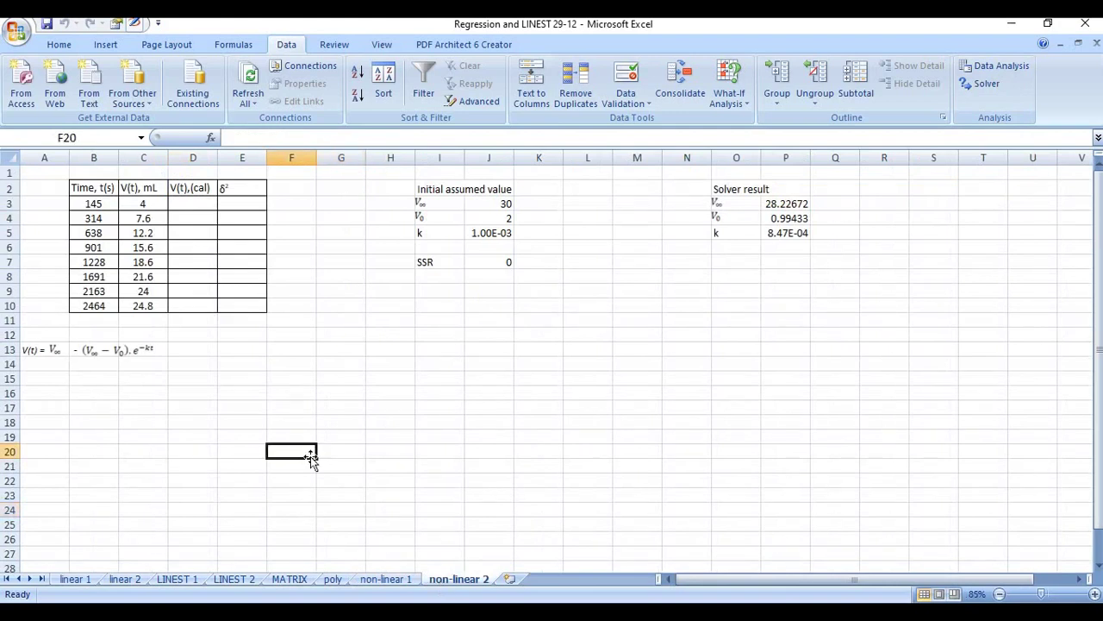